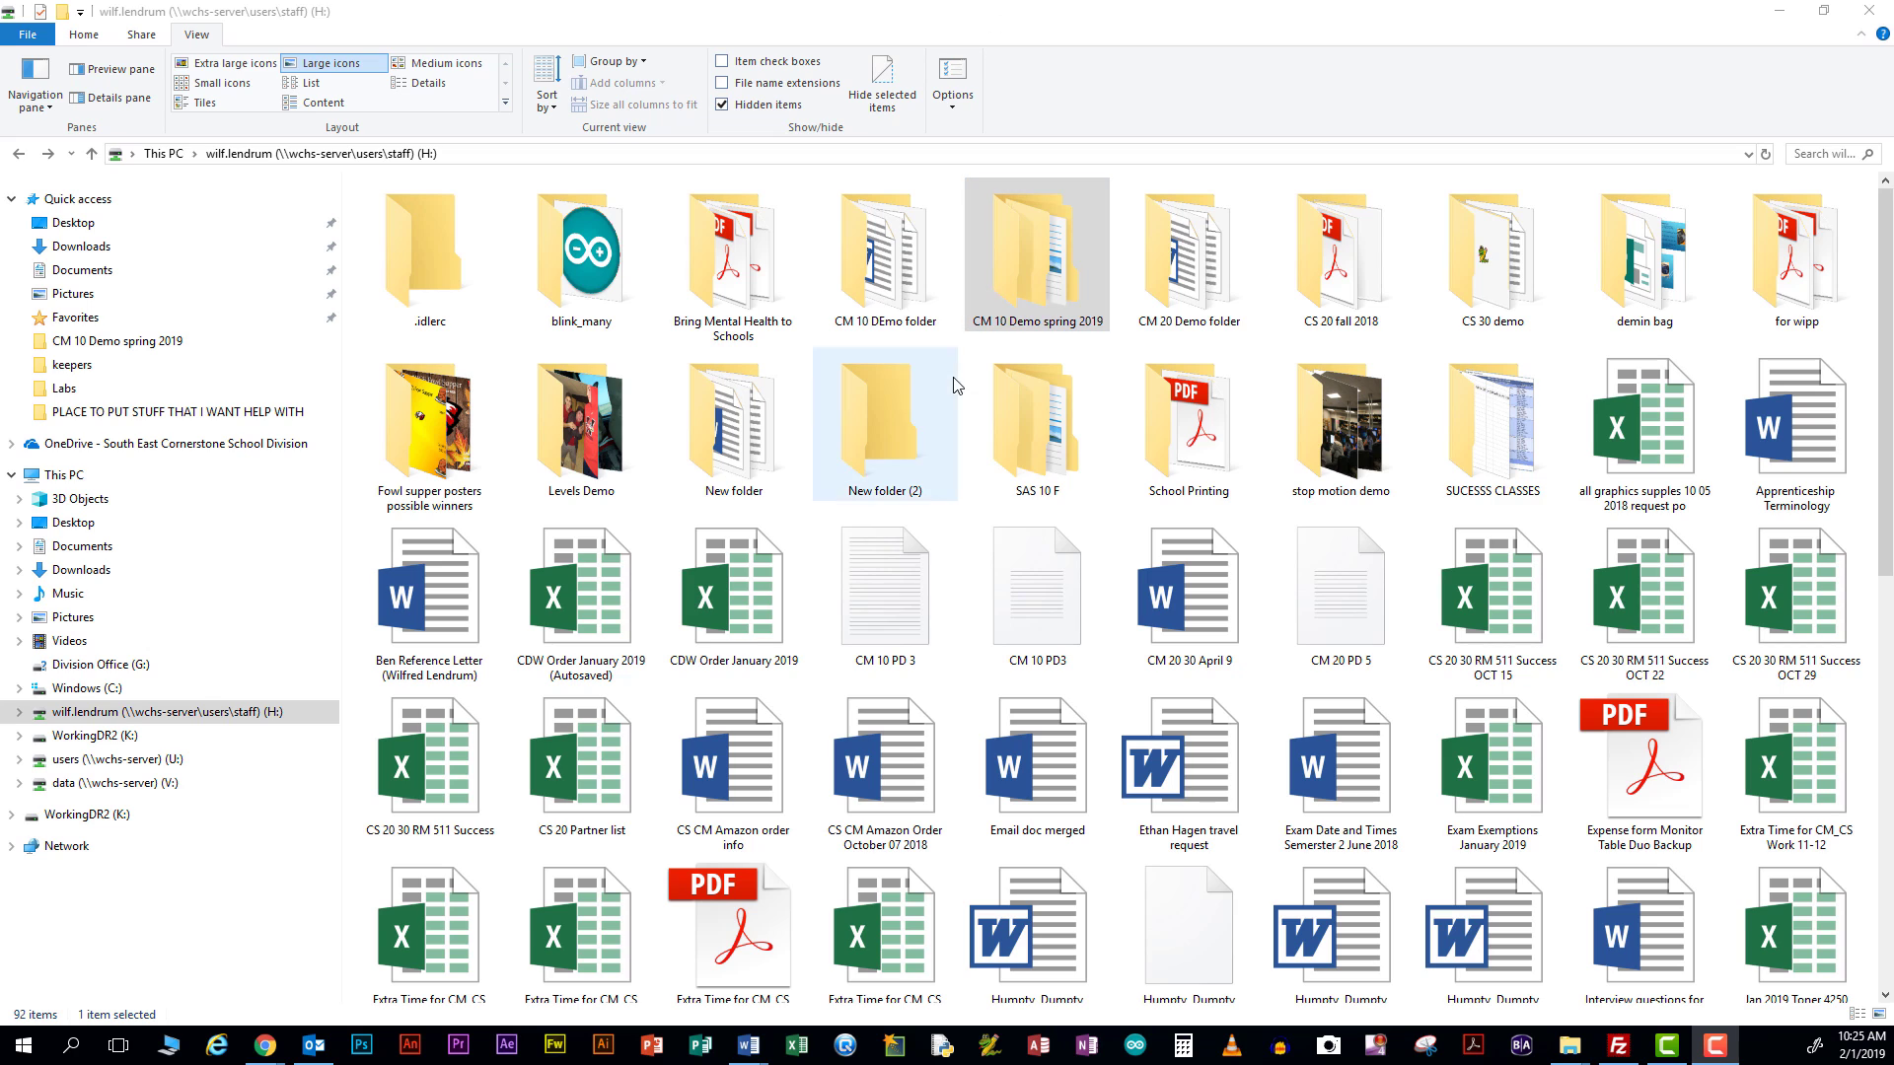
Go into the CM 10 Demo spring 2019 folder, then into the student's Lab 00 folder
{"action": "left_click", "coordinate": [999, 306]}
{"action": "double_click", "coordinate": [1006, 308]}
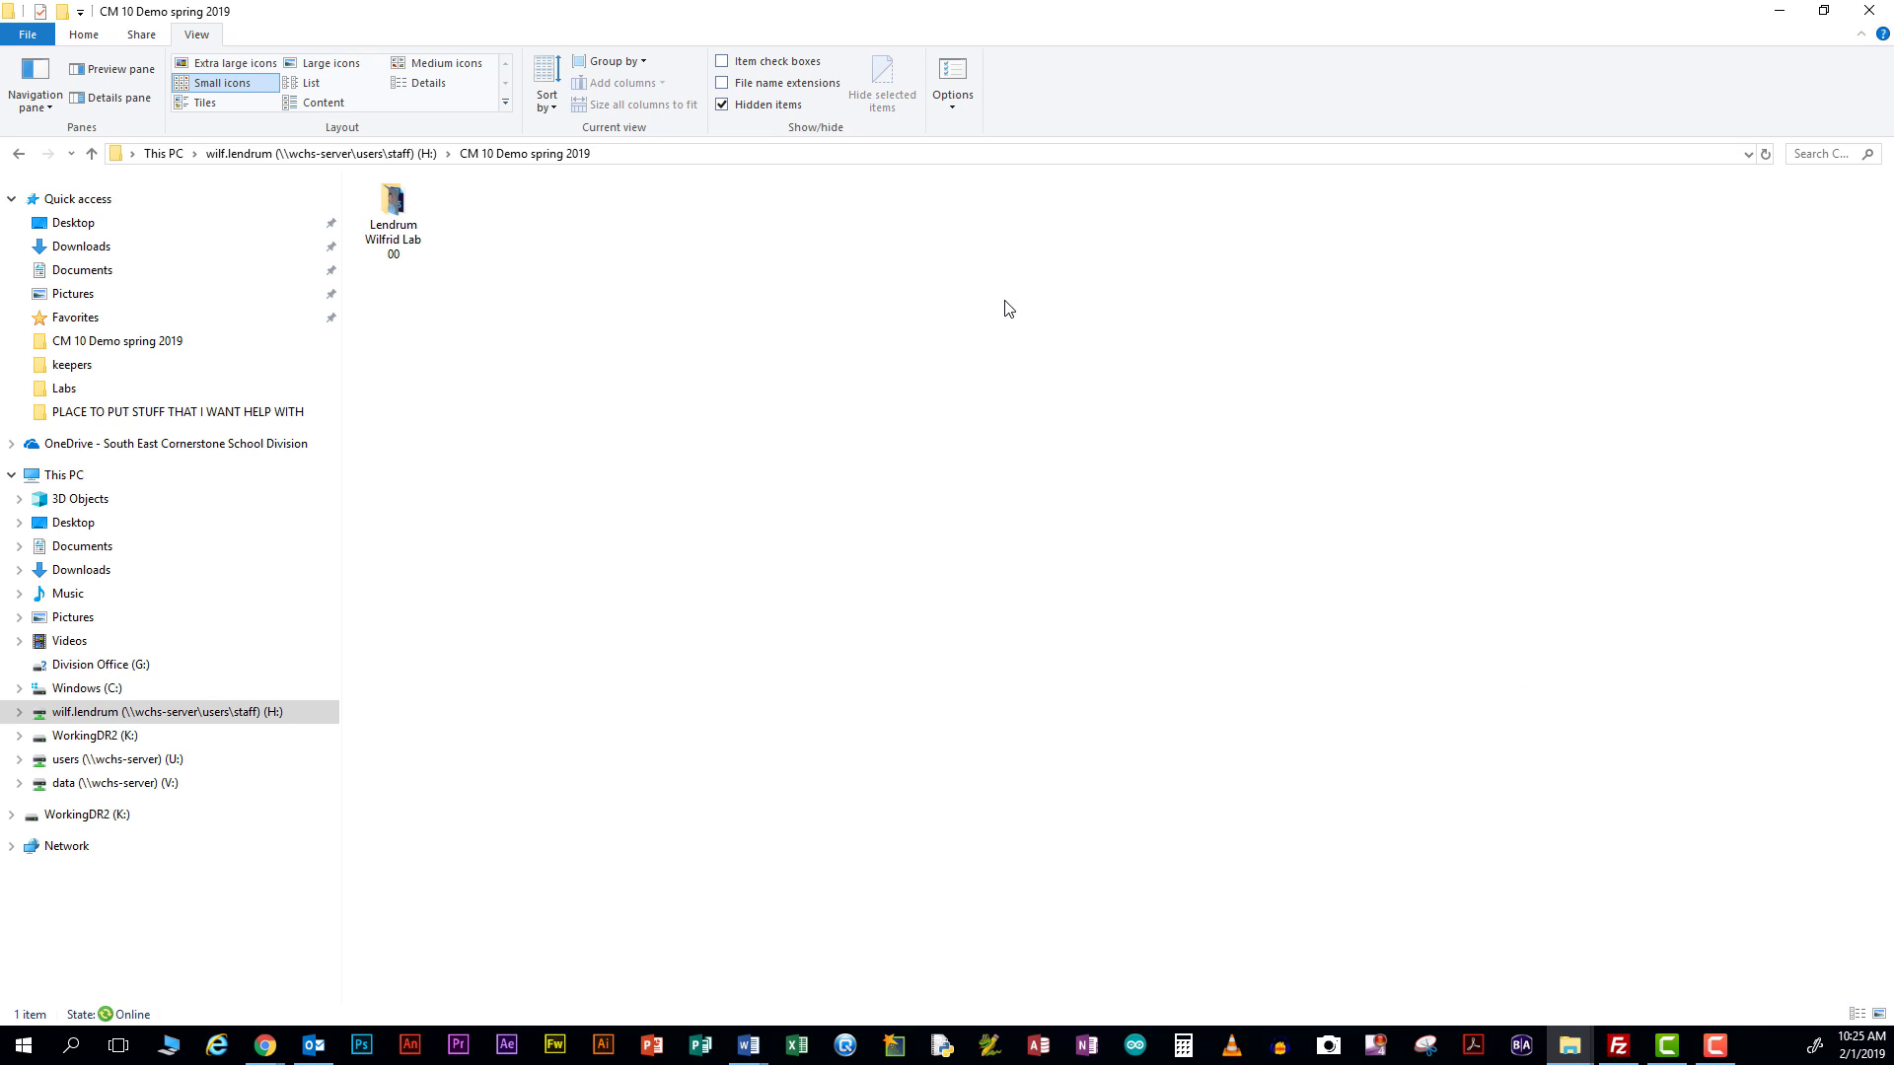
{"action": "double_click", "coordinate": [397, 240]}
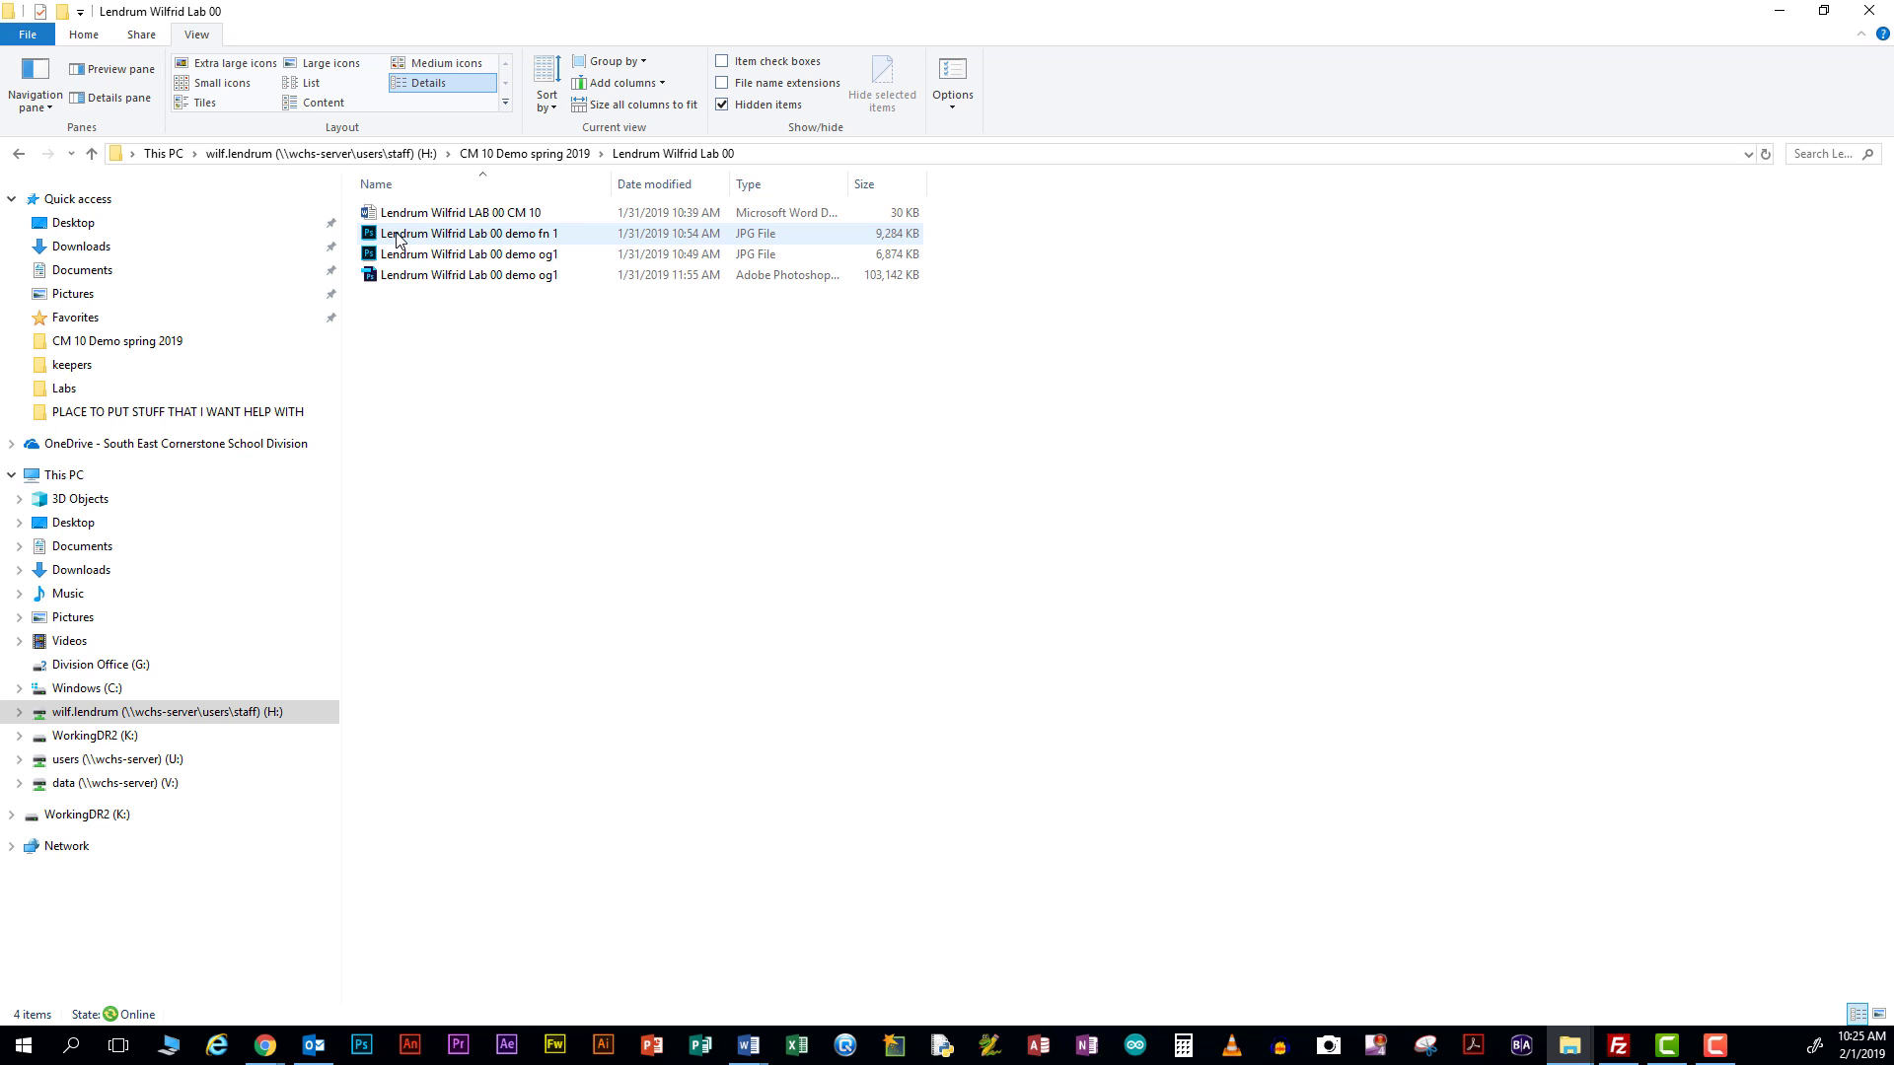
Open the student's Lab 00 Word document, read through it, then minimize the Healing Brush marking form
{"action": "double_click", "coordinate": [434, 213]}
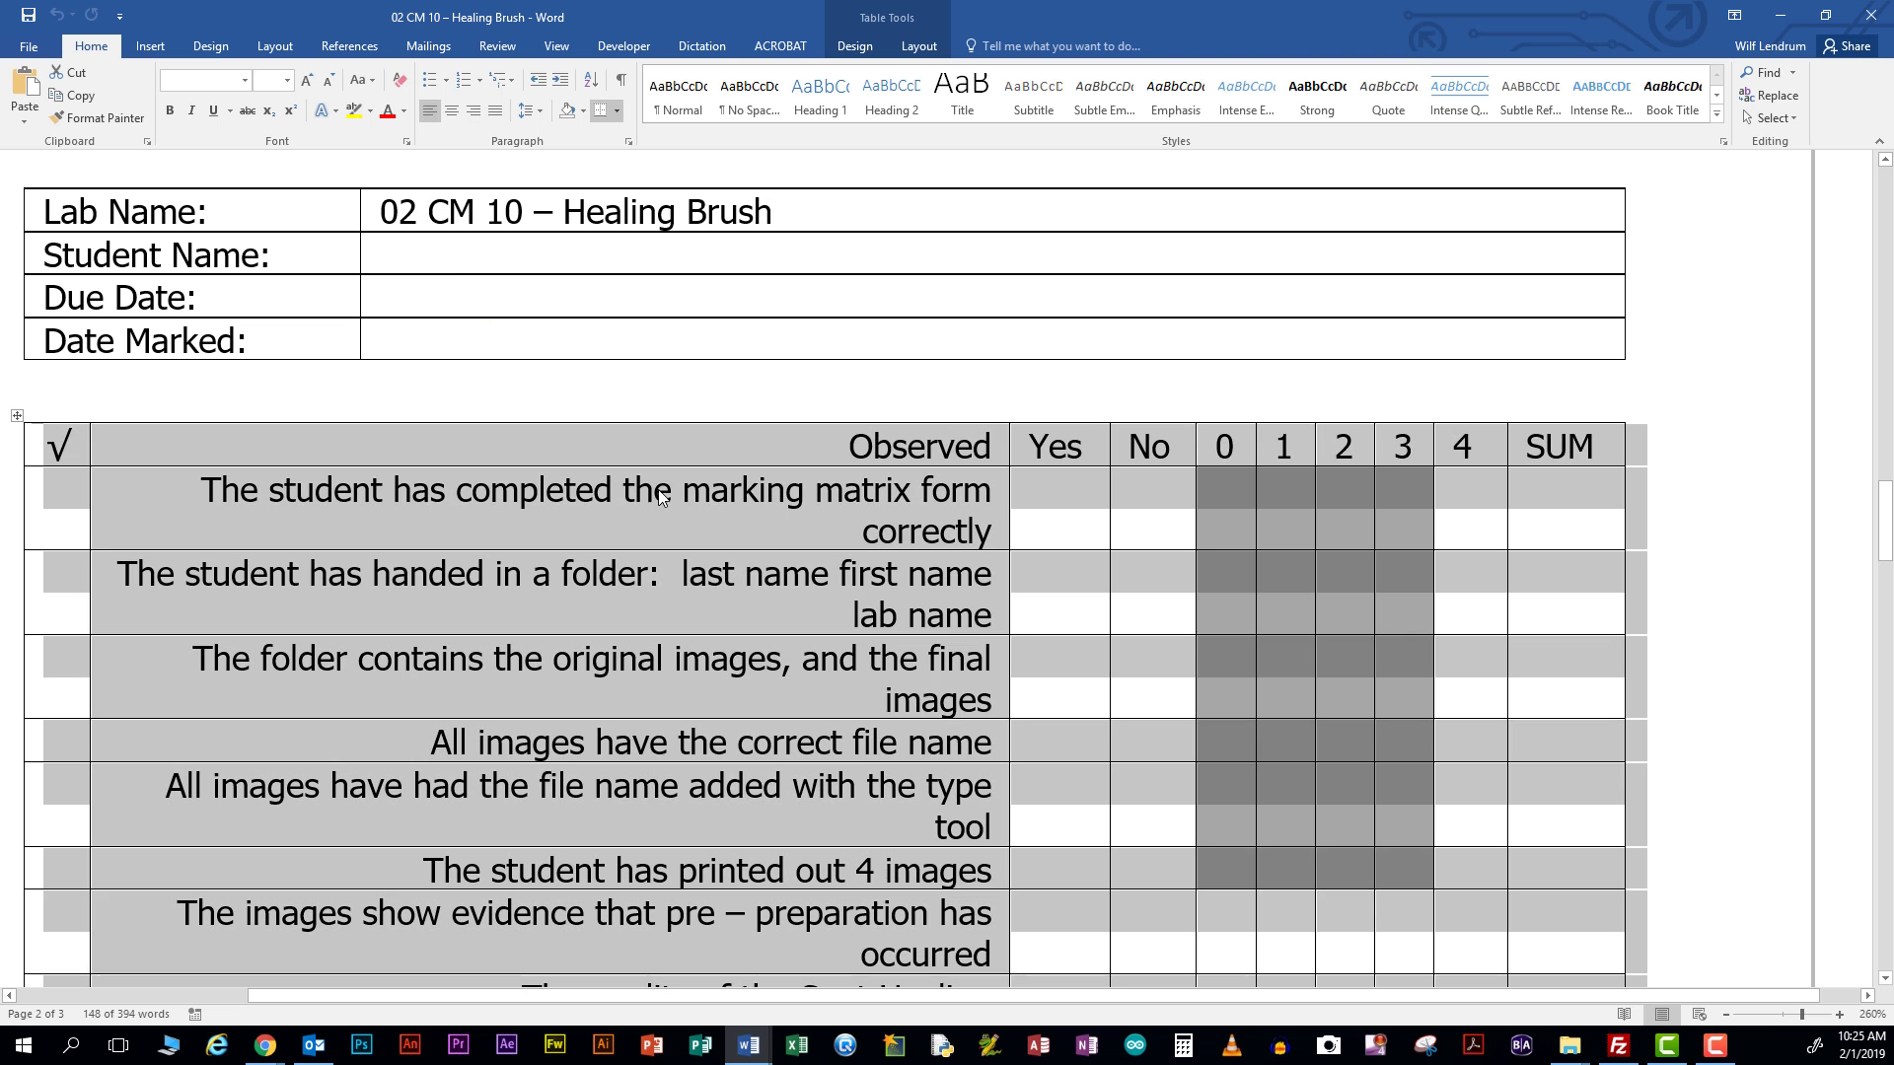
{"action": "scroll", "coordinate": [745, 547], "scroll_direction": "down", "scroll_amount": 10}
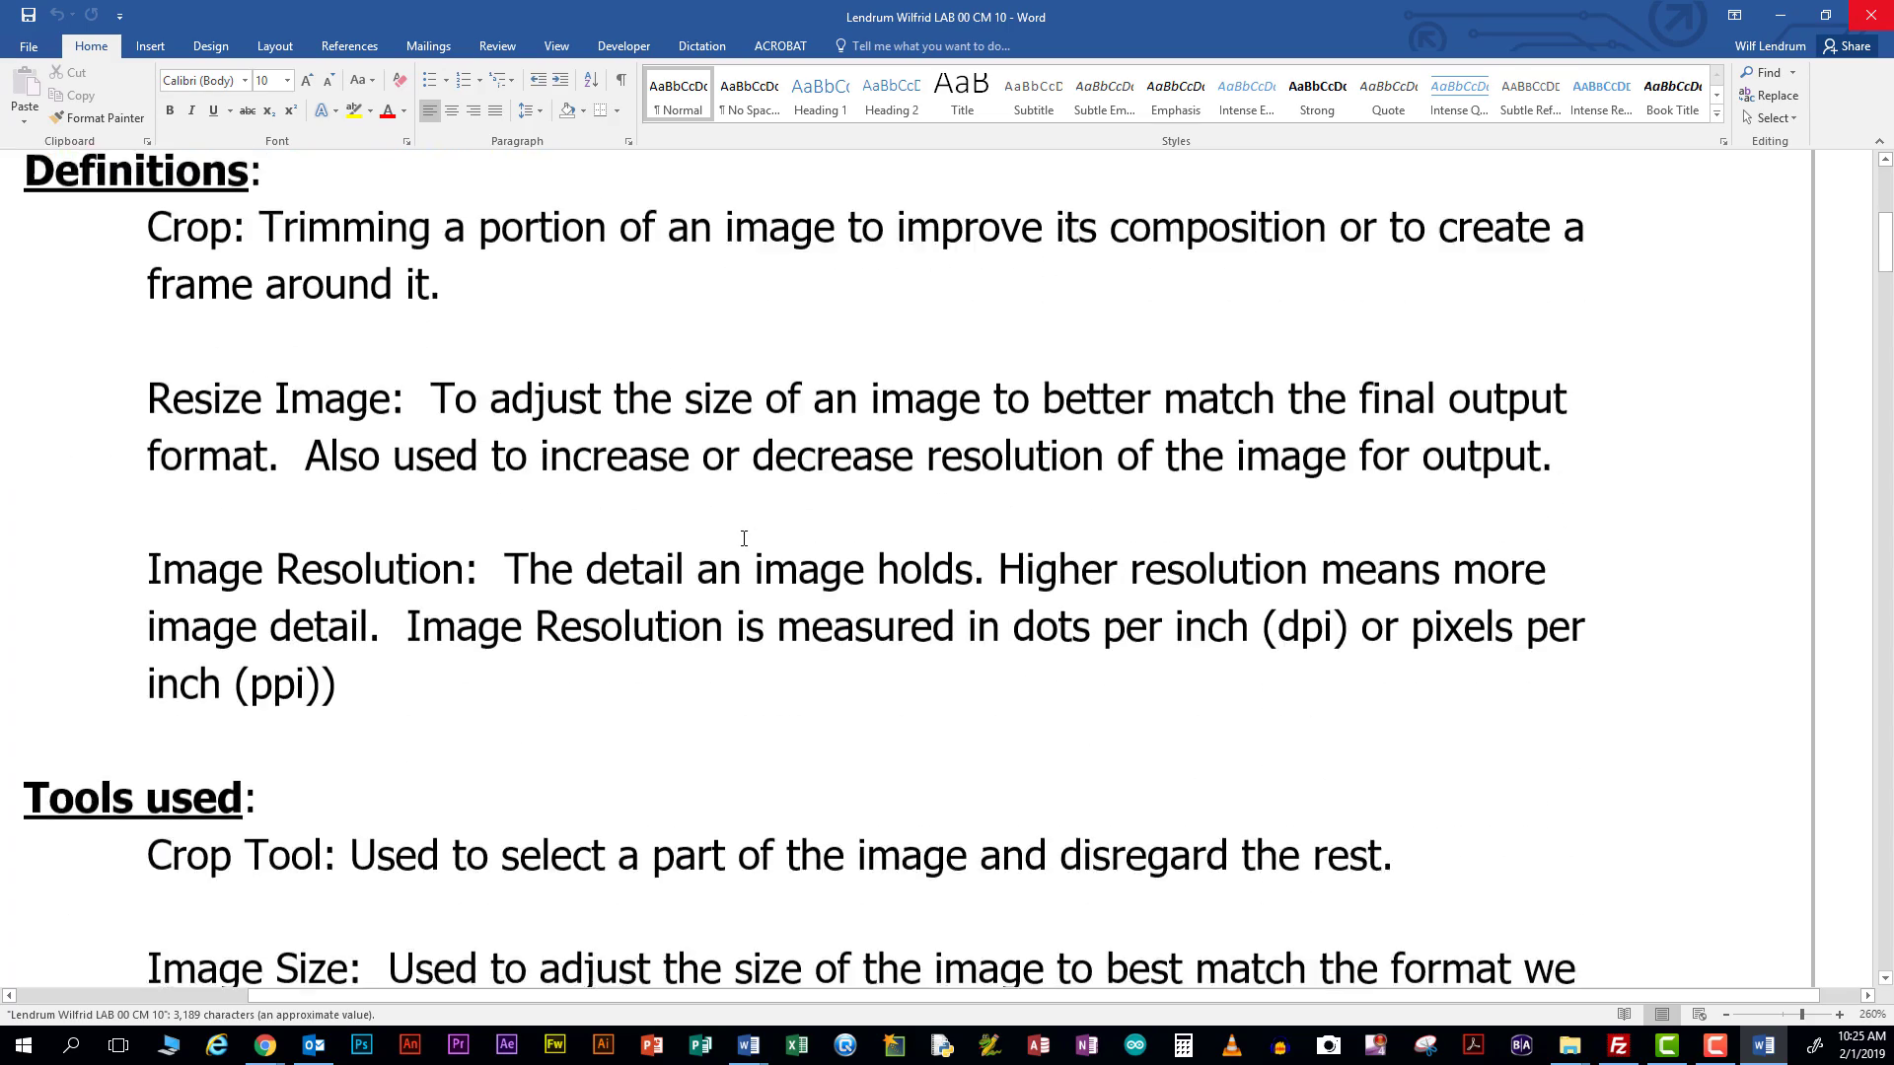
{"action": "scroll", "coordinate": [745, 539], "scroll_direction": "down", "scroll_amount": 12}
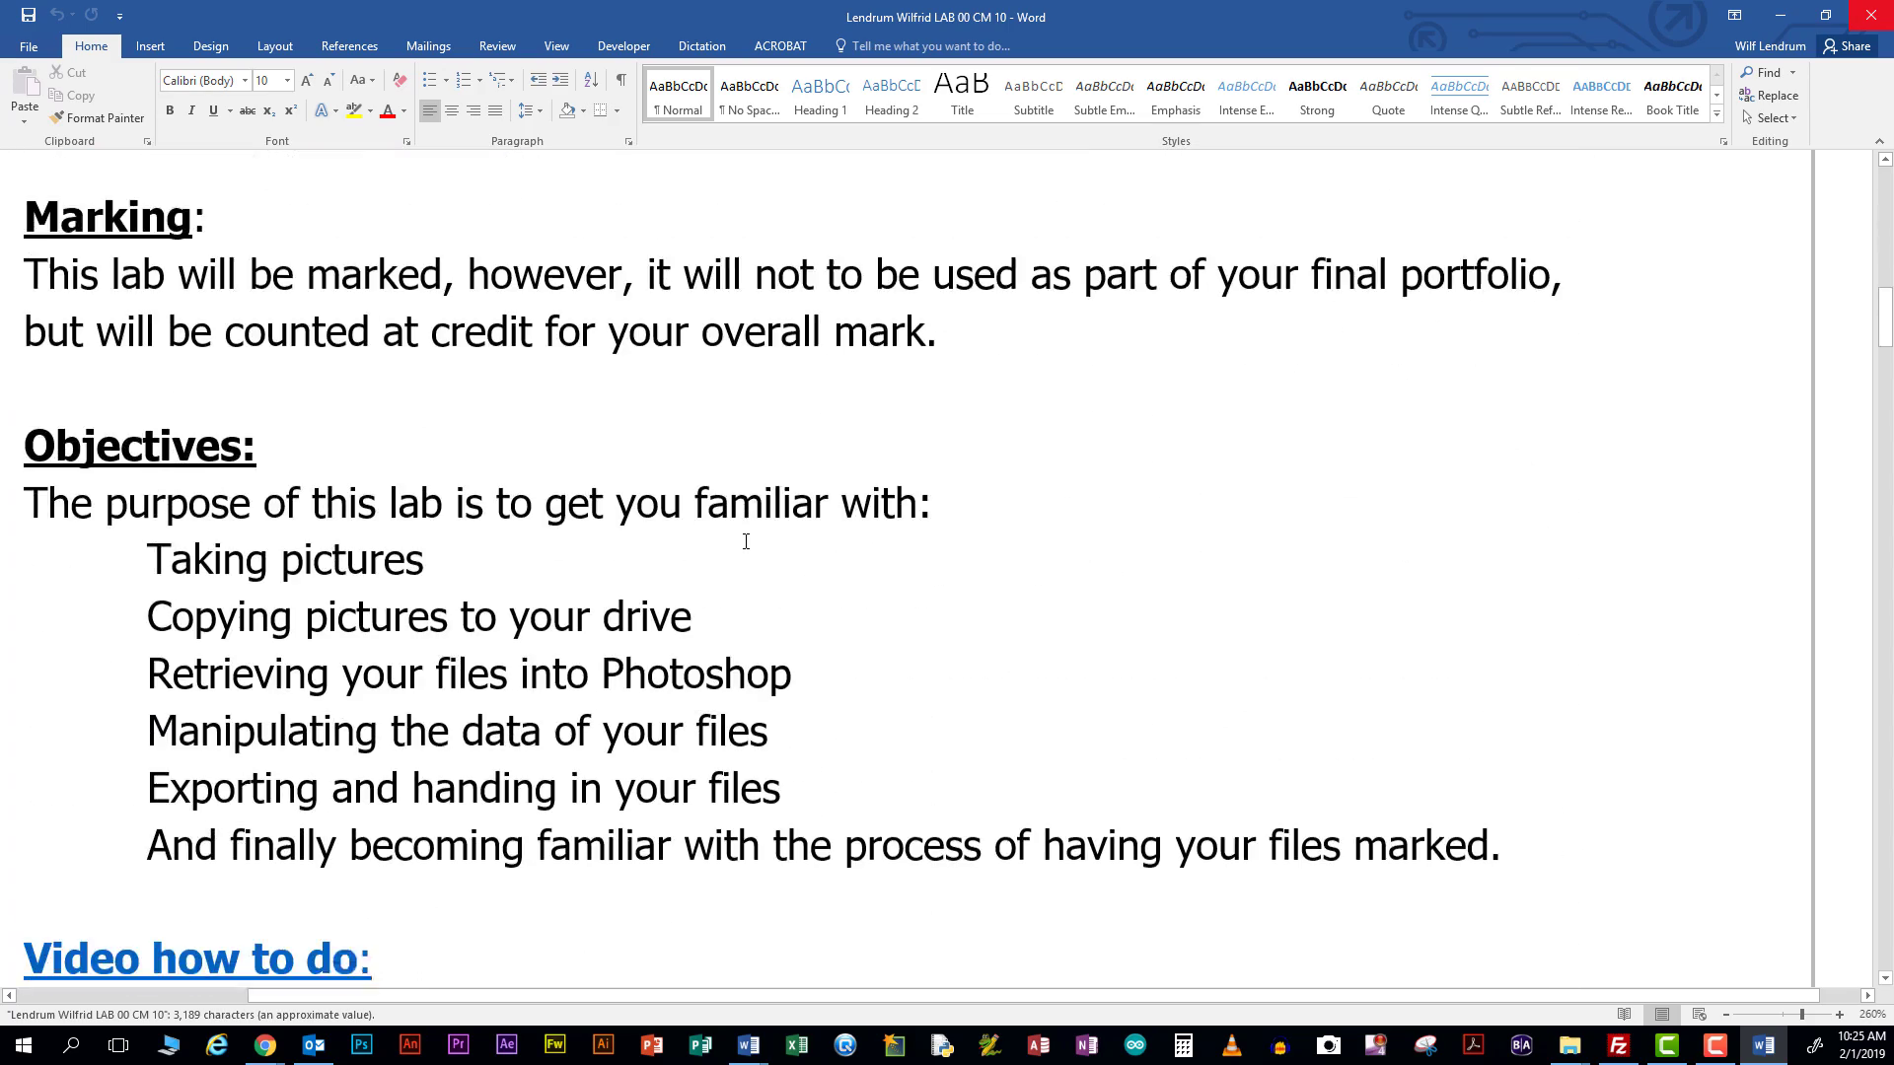
{"action": "scroll", "coordinate": [745, 541], "scroll_direction": "down", "scroll_amount": 12}
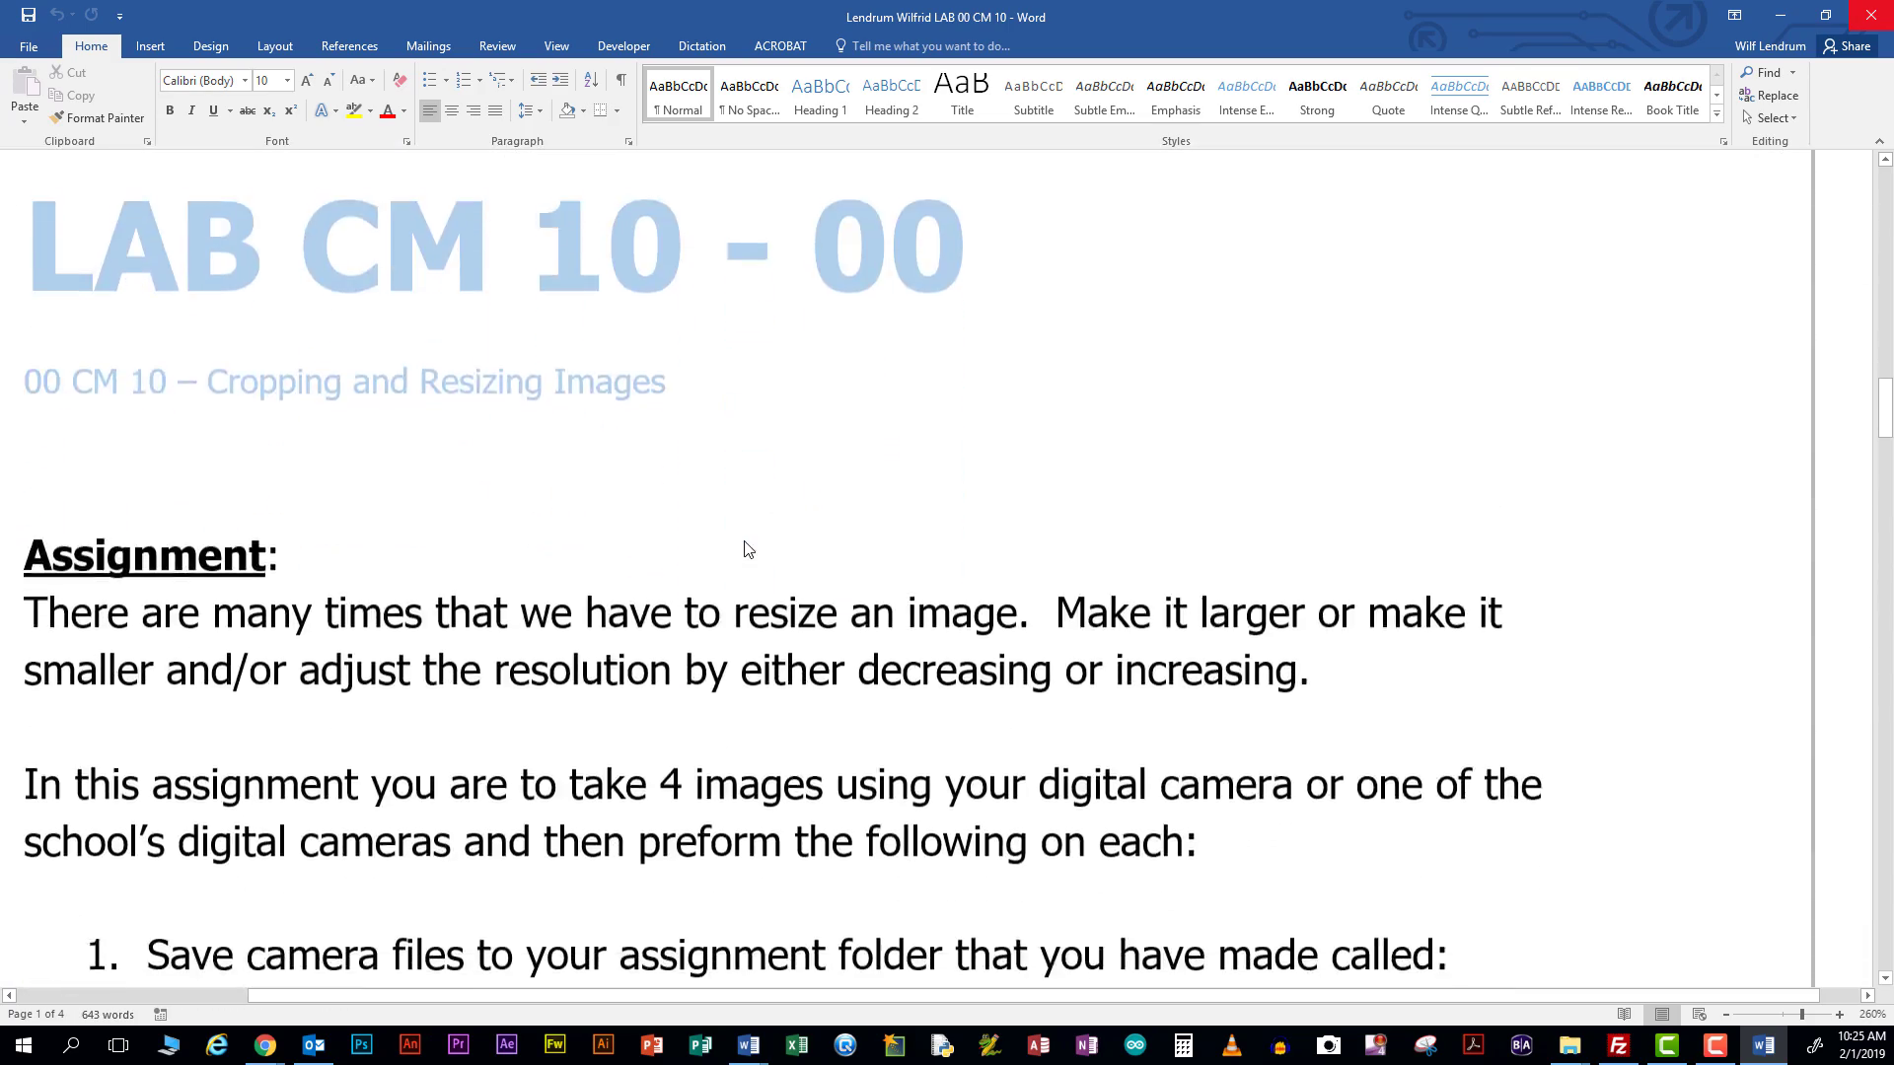
{"action": "scroll", "coordinate": [744, 541], "scroll_direction": "down", "scroll_amount": 12}
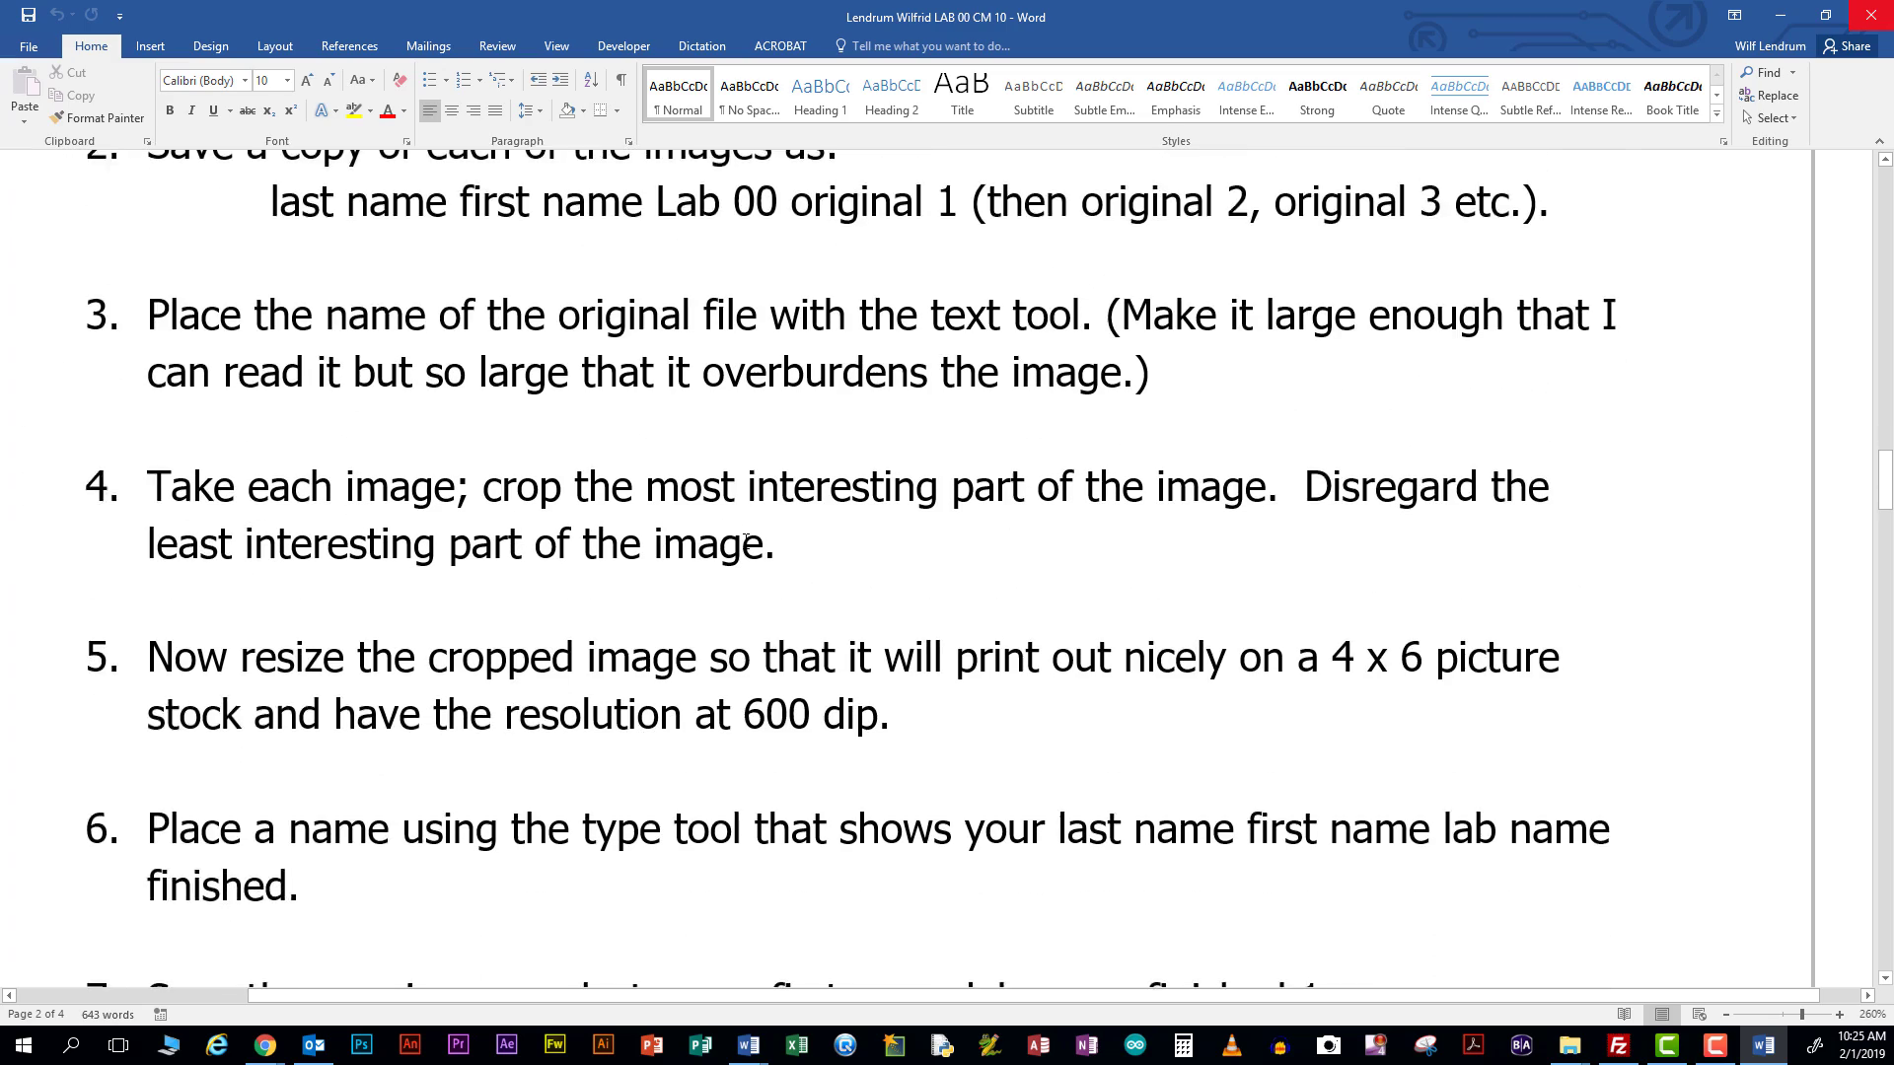
{"action": "scroll", "coordinate": [745, 541], "scroll_direction": "down", "scroll_amount": 12}
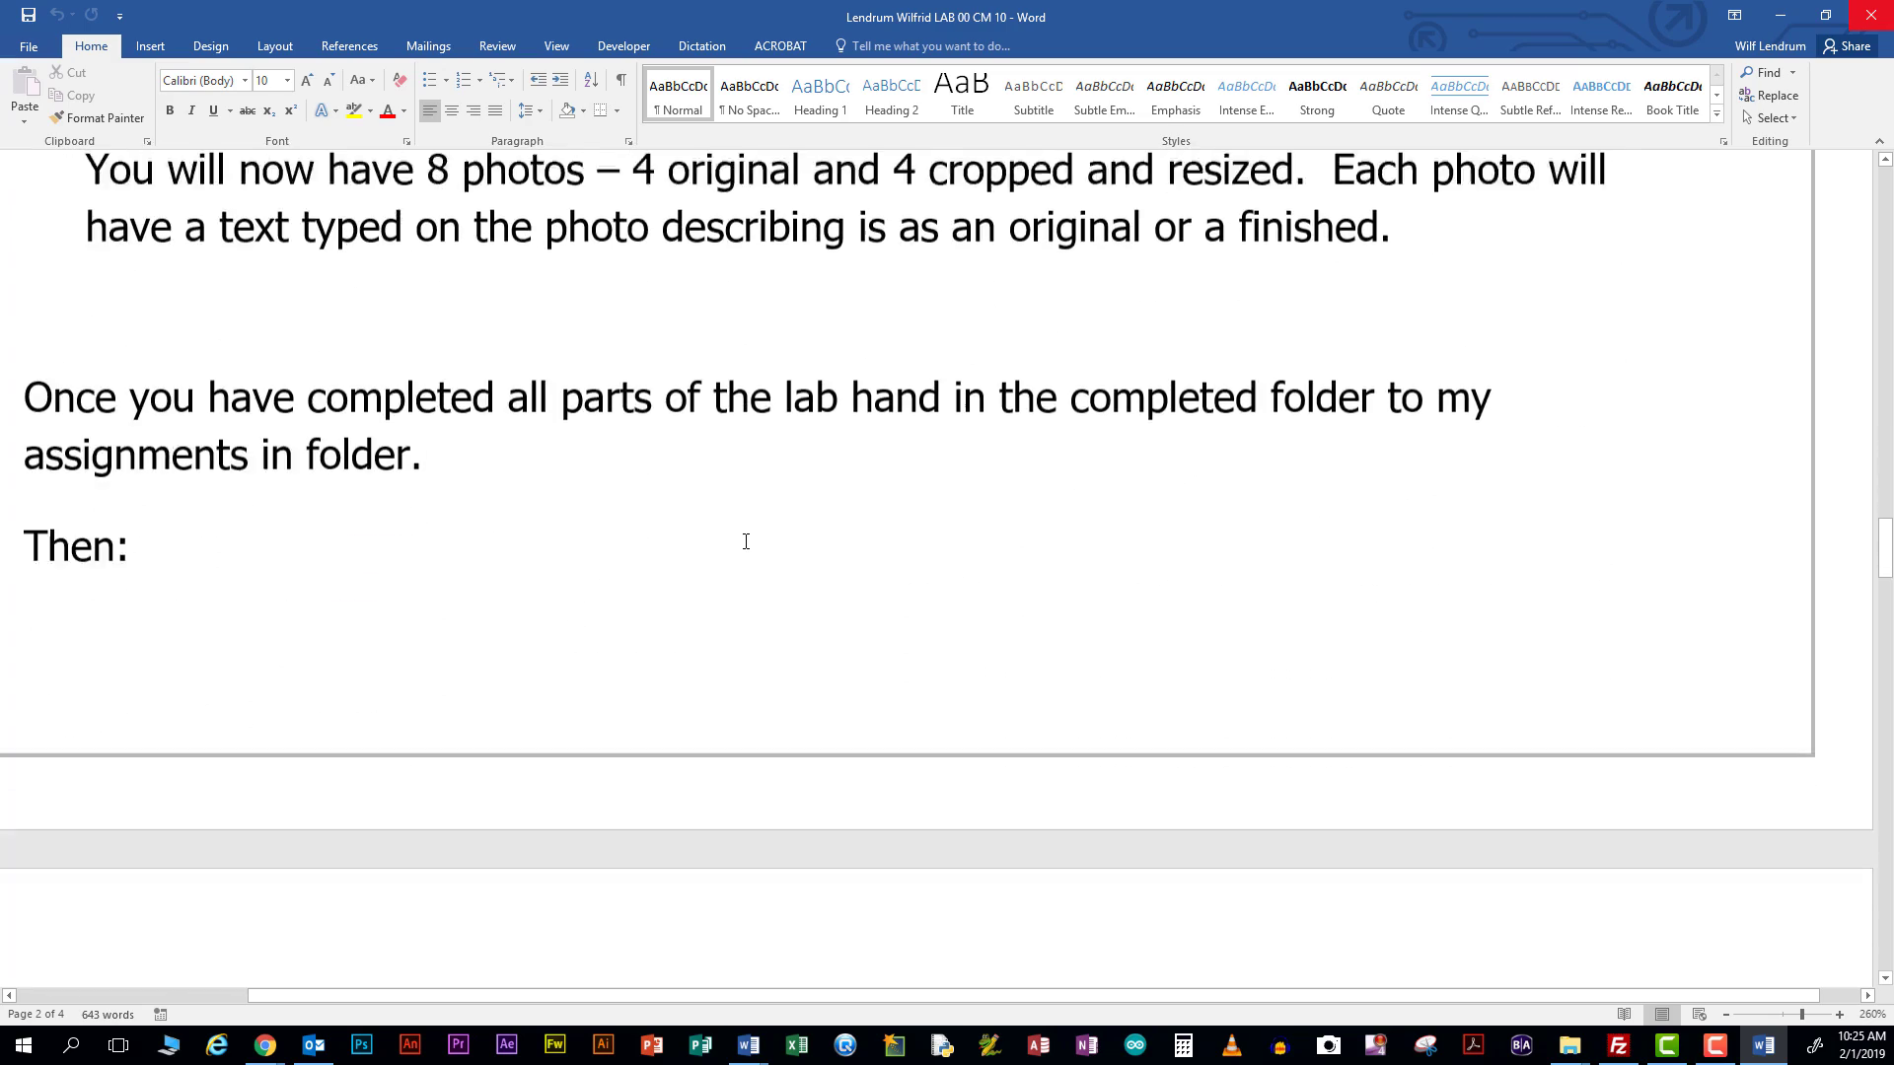
{"action": "scroll", "coordinate": [745, 541], "scroll_direction": "down", "scroll_amount": 9}
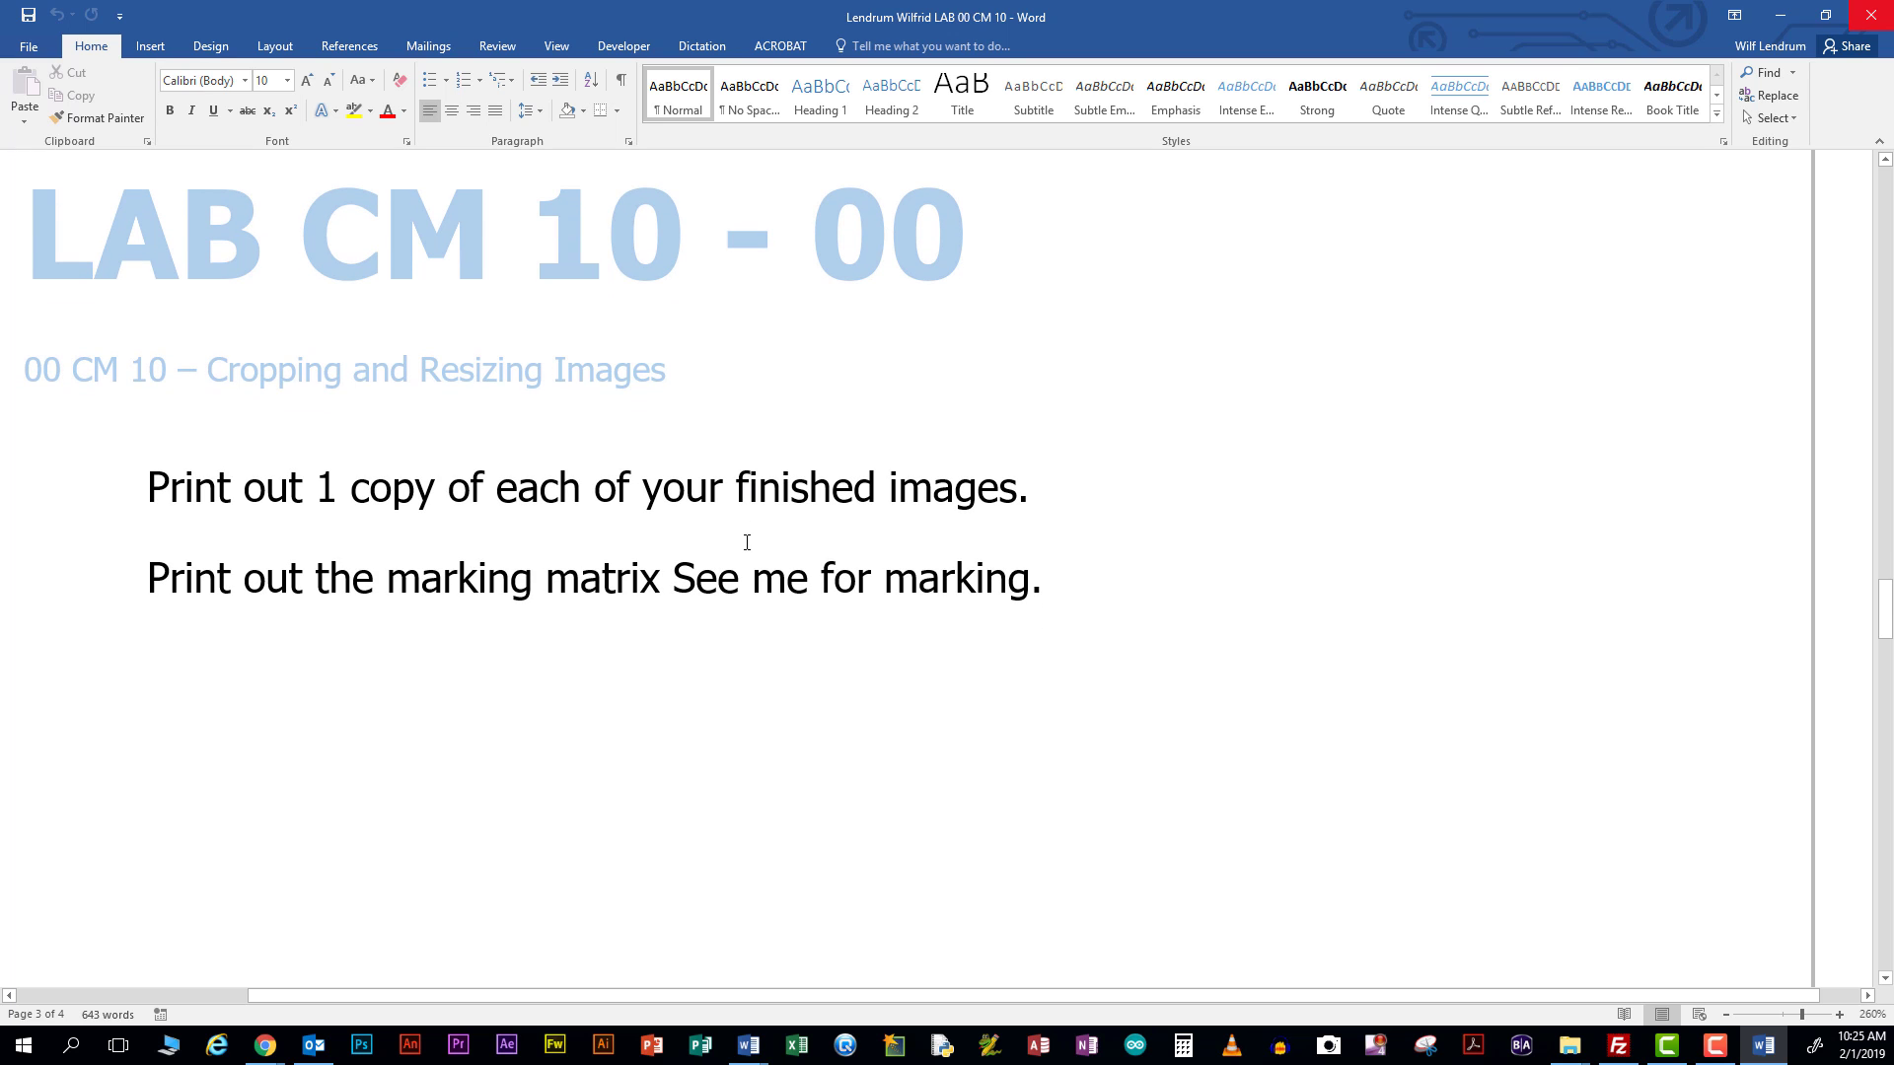
{"action": "scroll", "coordinate": [747, 541], "scroll_direction": "down", "scroll_amount": 3}
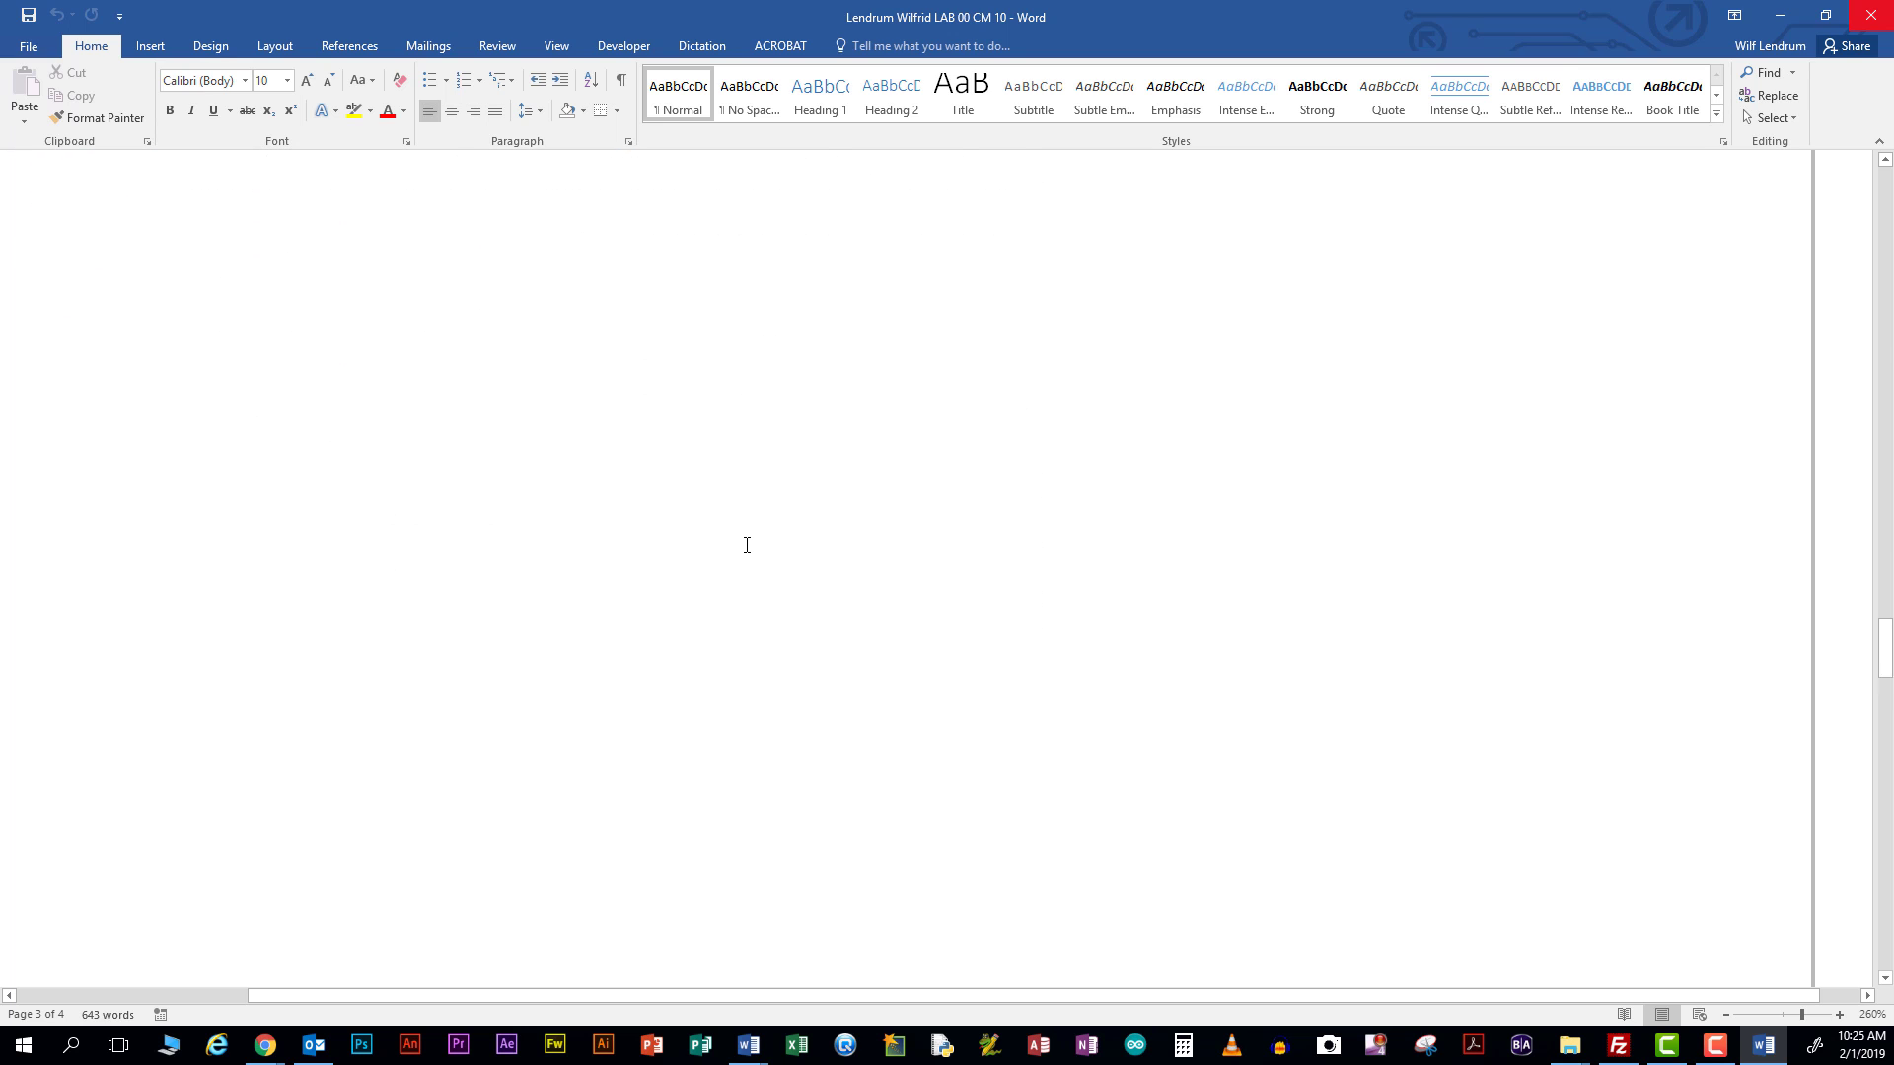
{"action": "scroll", "coordinate": [747, 542], "scroll_direction": "up", "scroll_amount": 15}
{"action": "scroll", "coordinate": [747, 542], "scroll_direction": "up", "scroll_amount": 20}
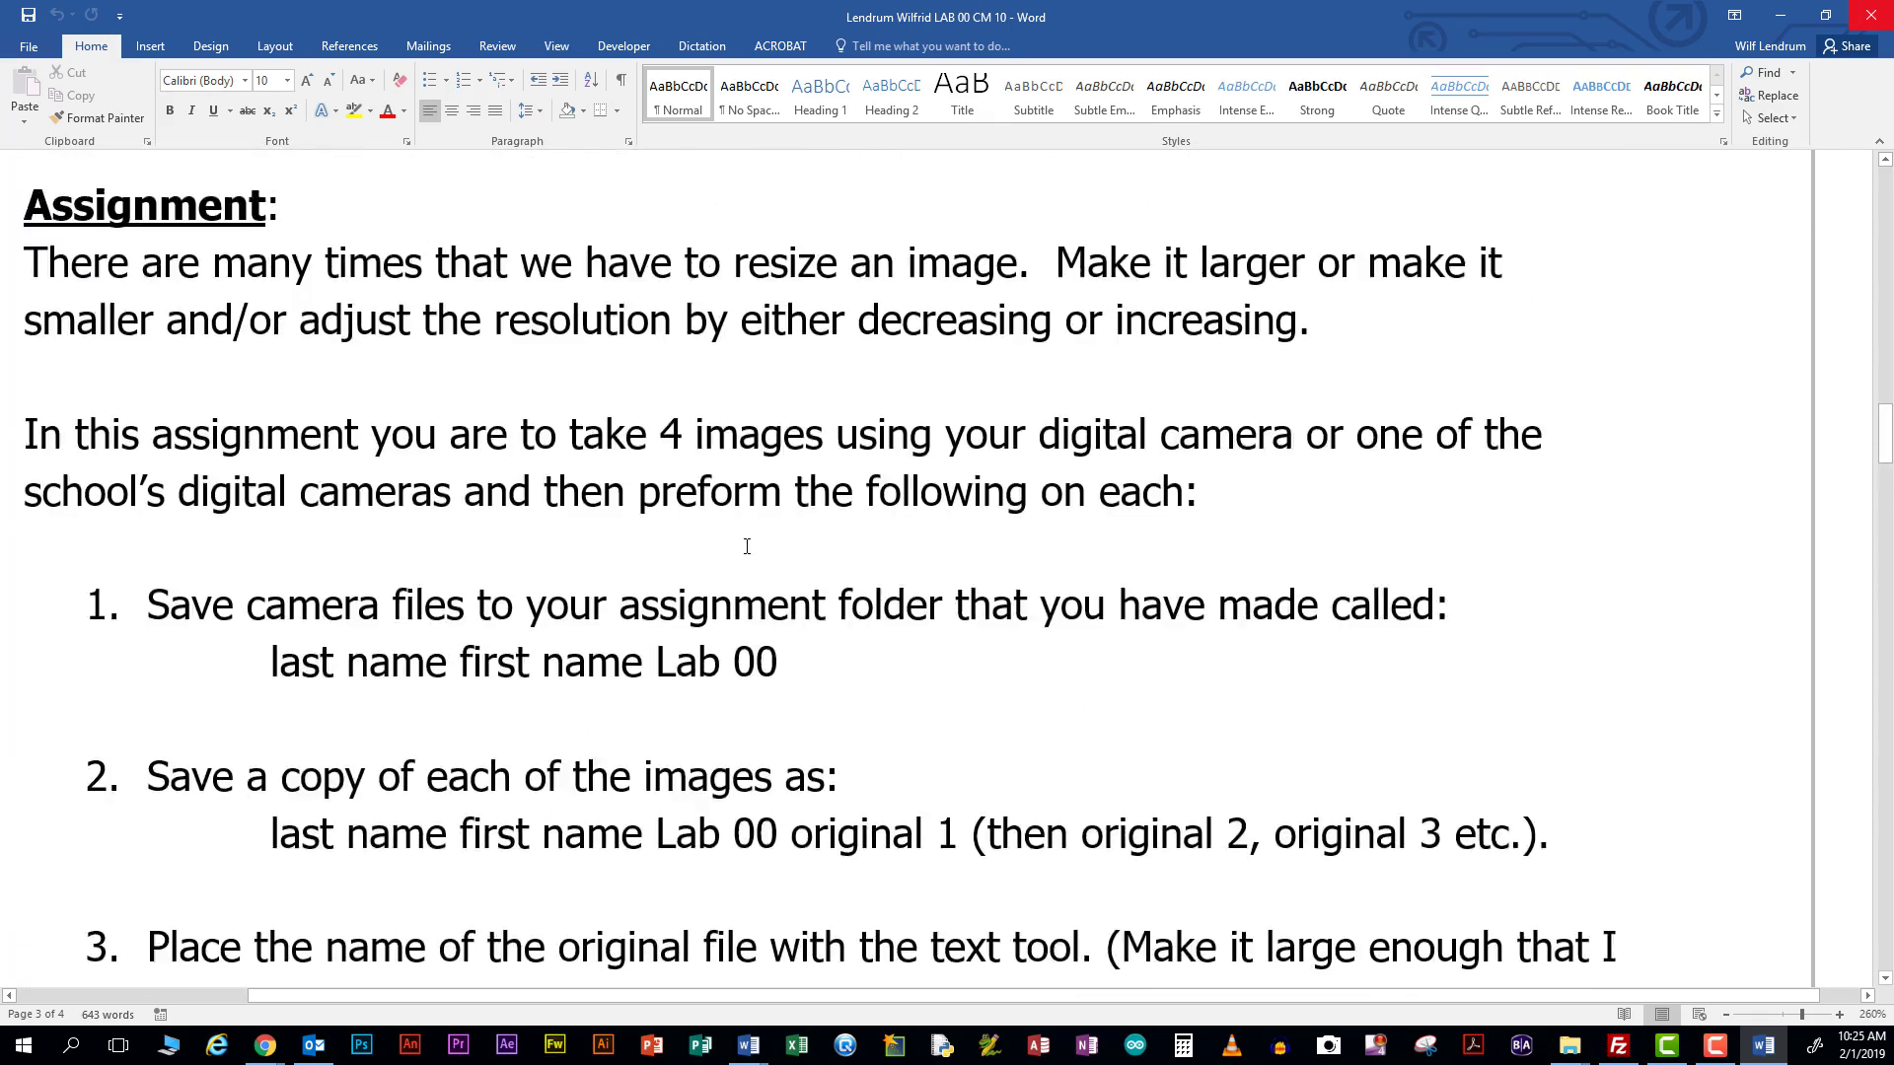
{"action": "scroll", "coordinate": [745, 547], "scroll_direction": "up", "scroll_amount": 5}
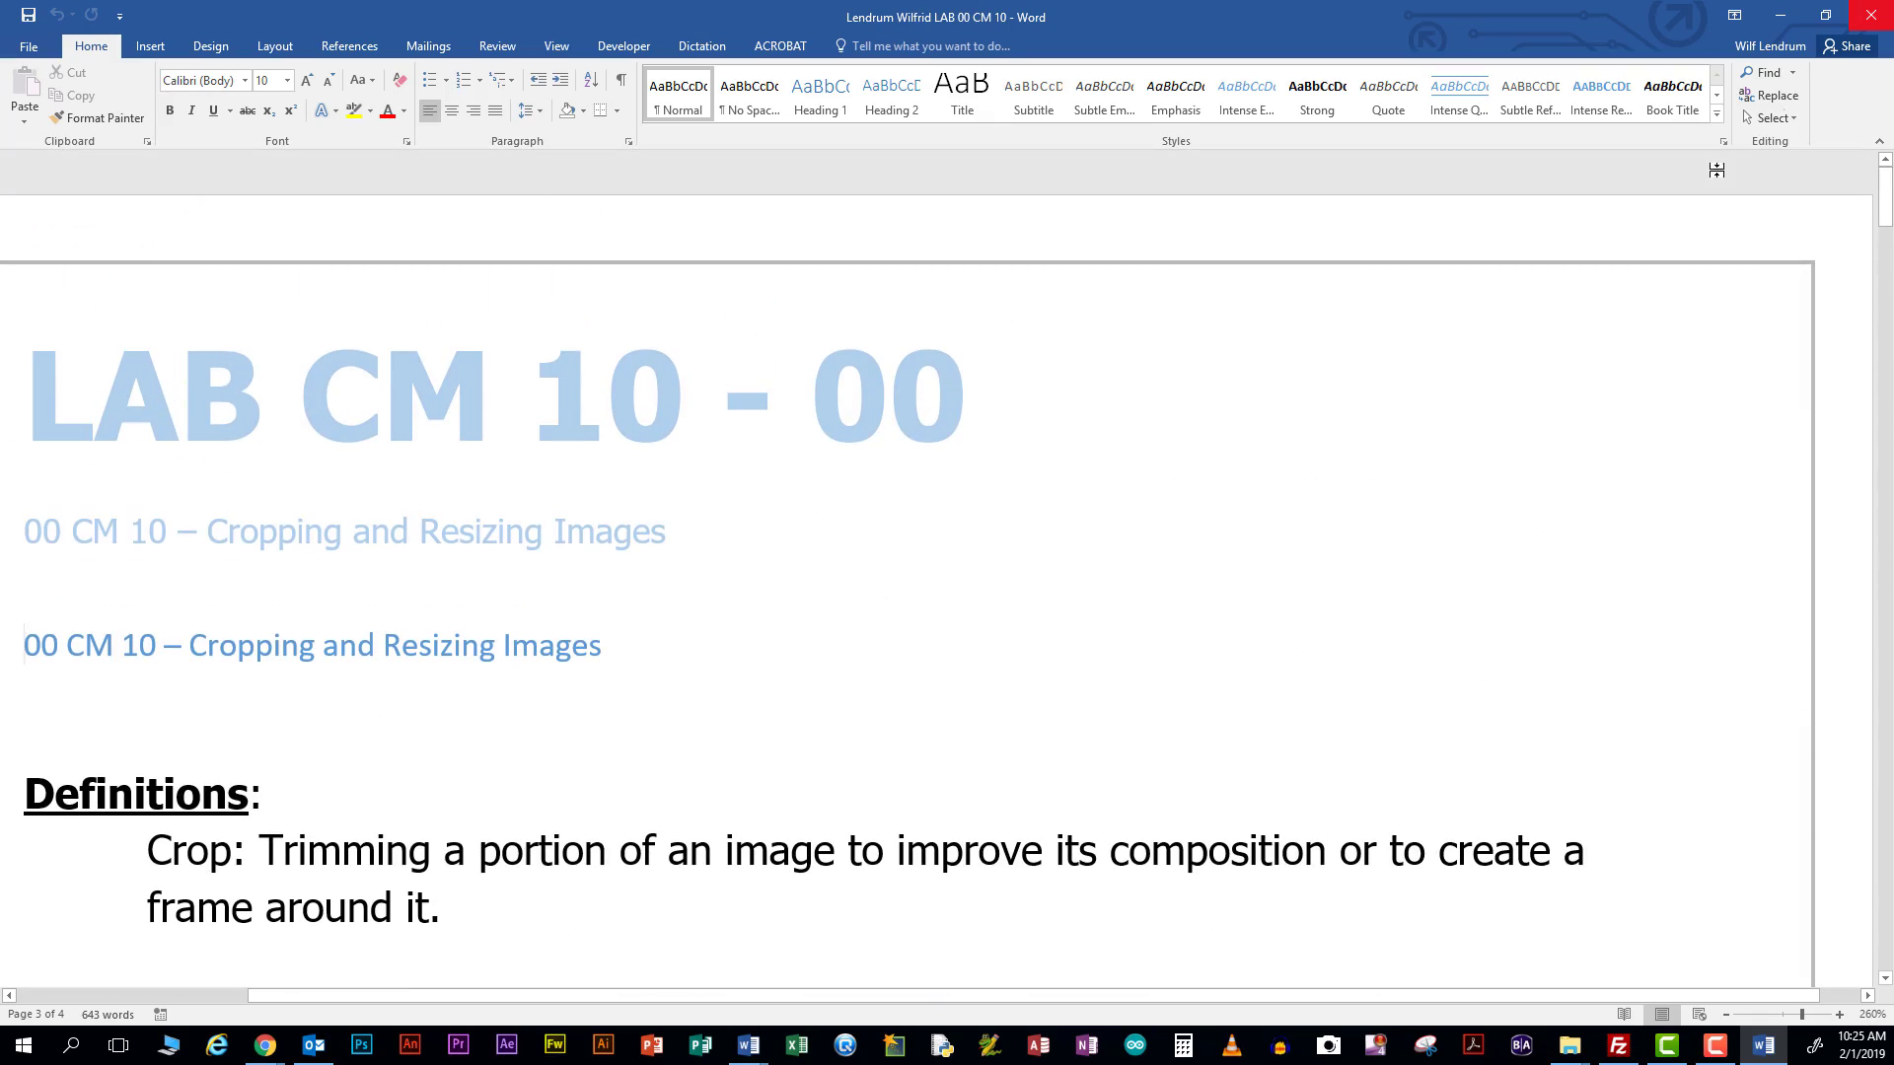
{"action": "left_click", "coordinate": [1780, 15]}
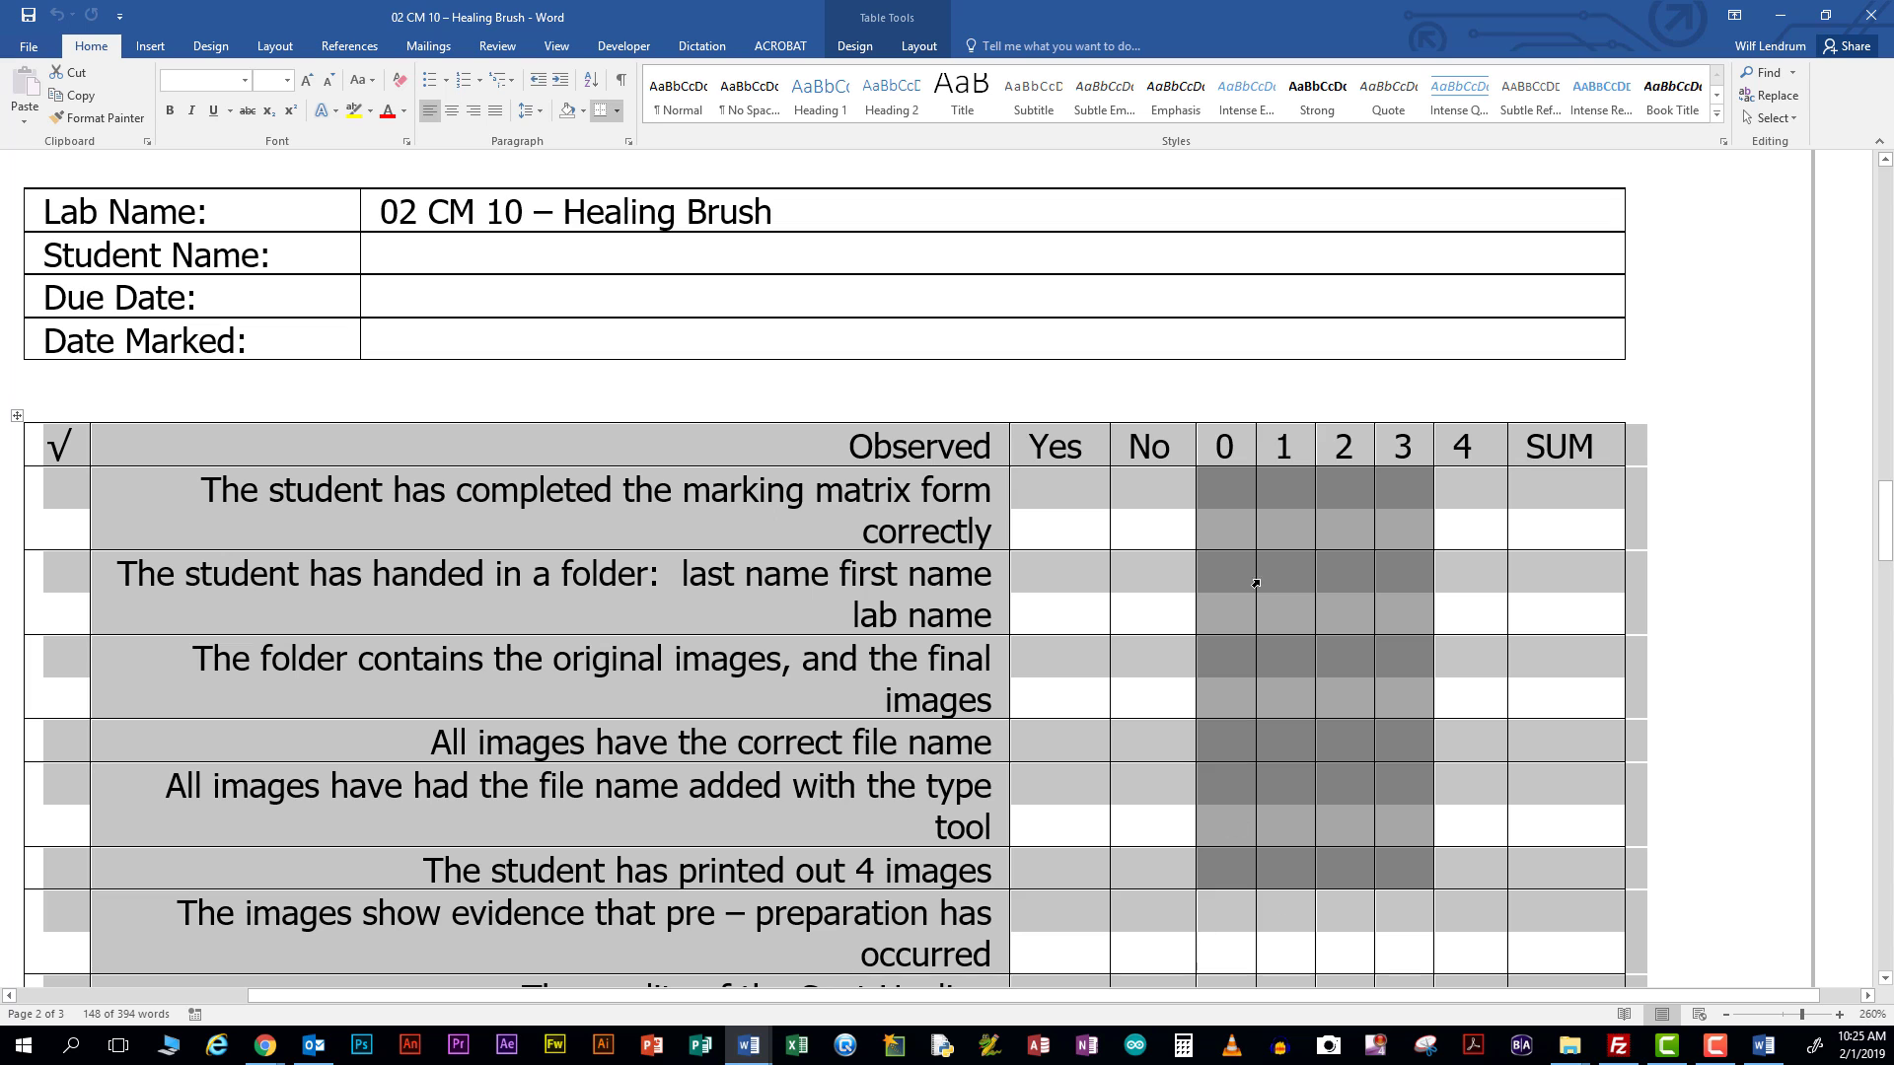
{"action": "left_click", "coordinate": [1786, 18]}
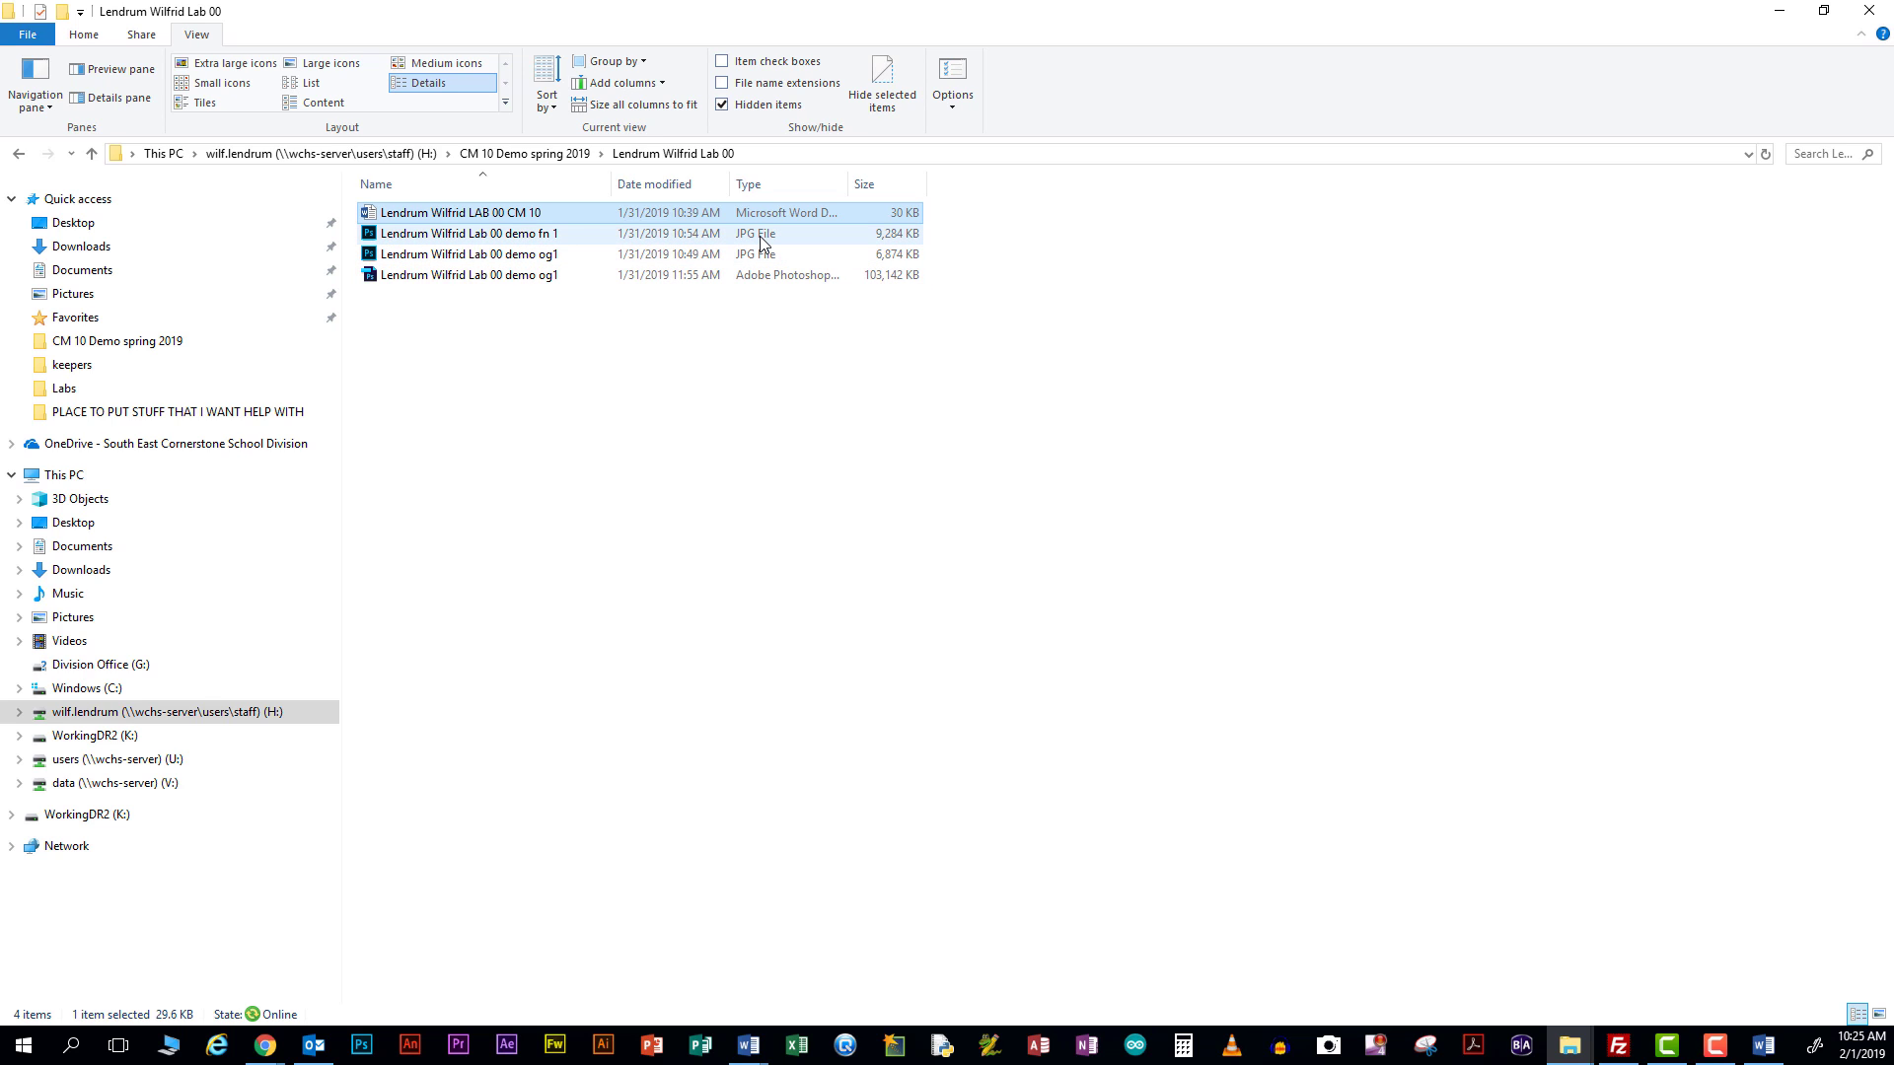
Open the demo og1 JPG from the Lab 00 folder in Photoshop
{"action": "left_click", "coordinate": [493, 256]}
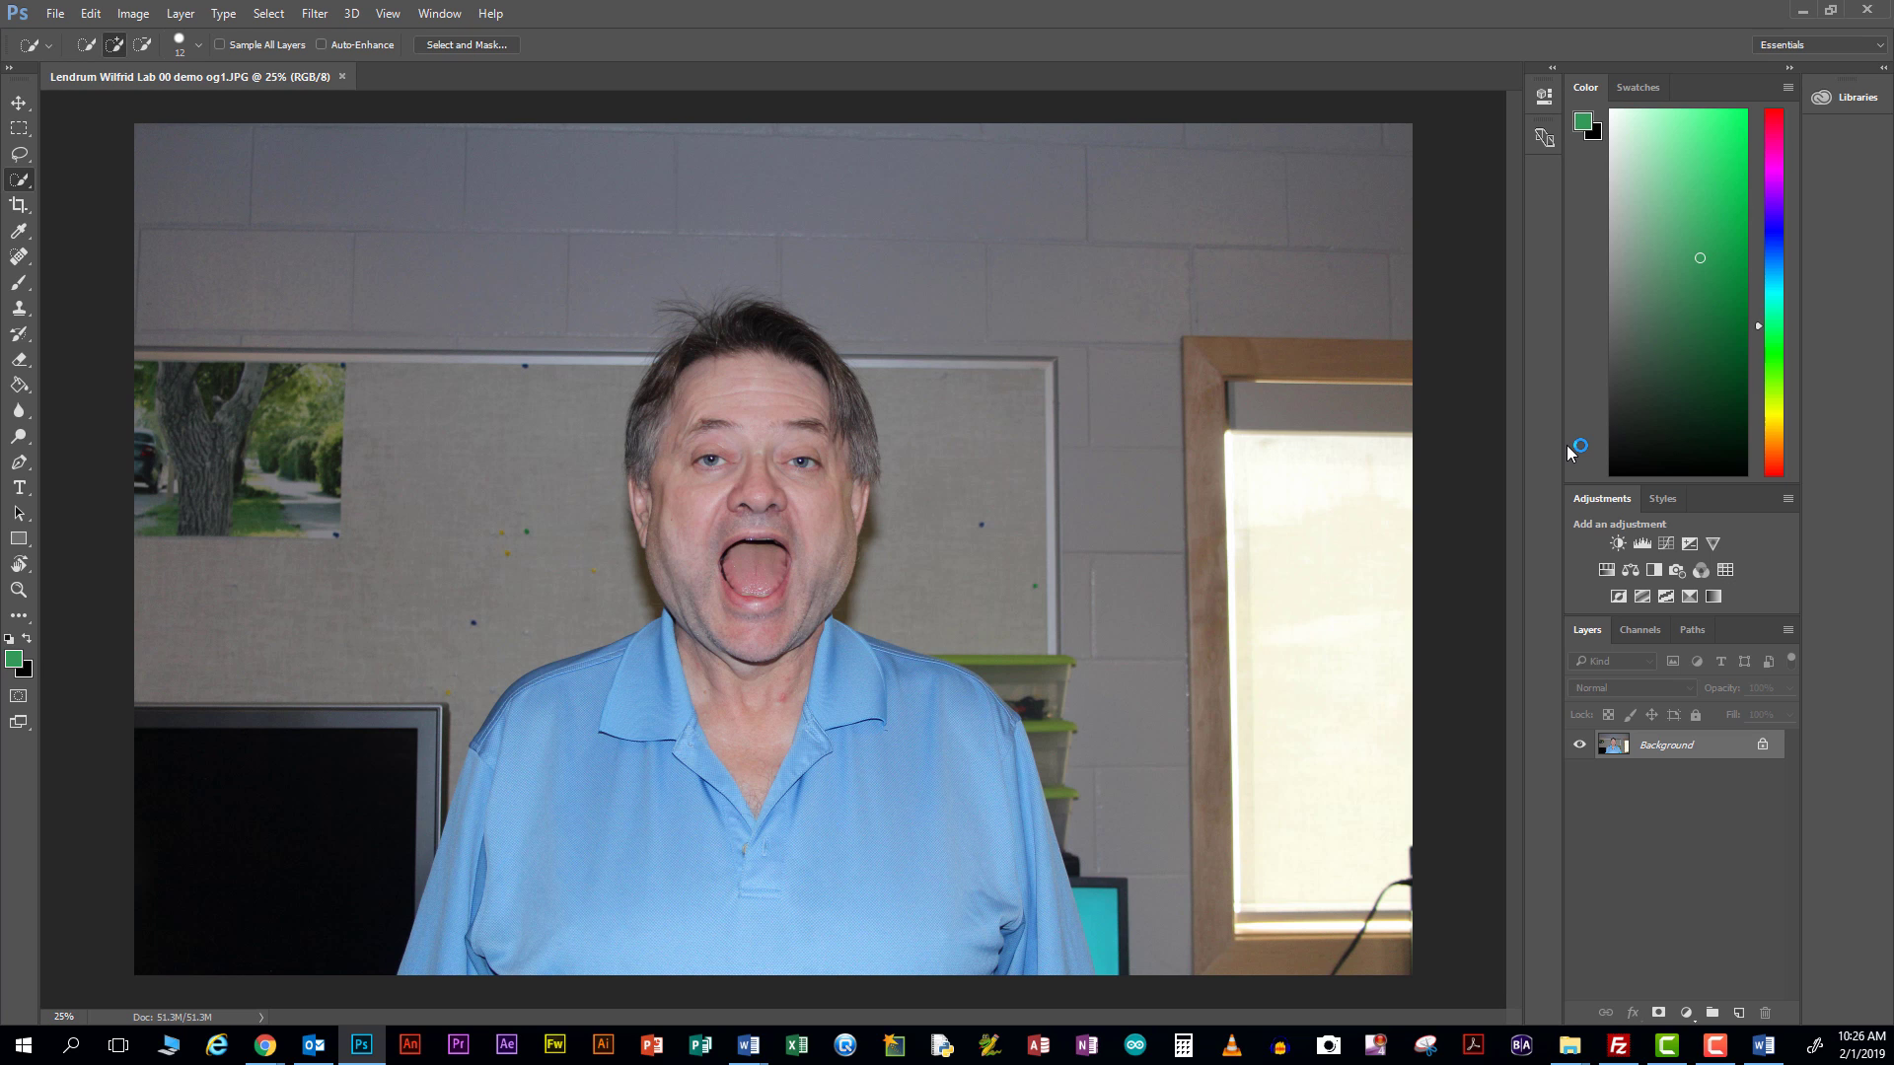
Open the layered demo og1 PSD from Explorer and close the demo og1 JPG document
{"action": "left_click", "coordinate": [1797, 12]}
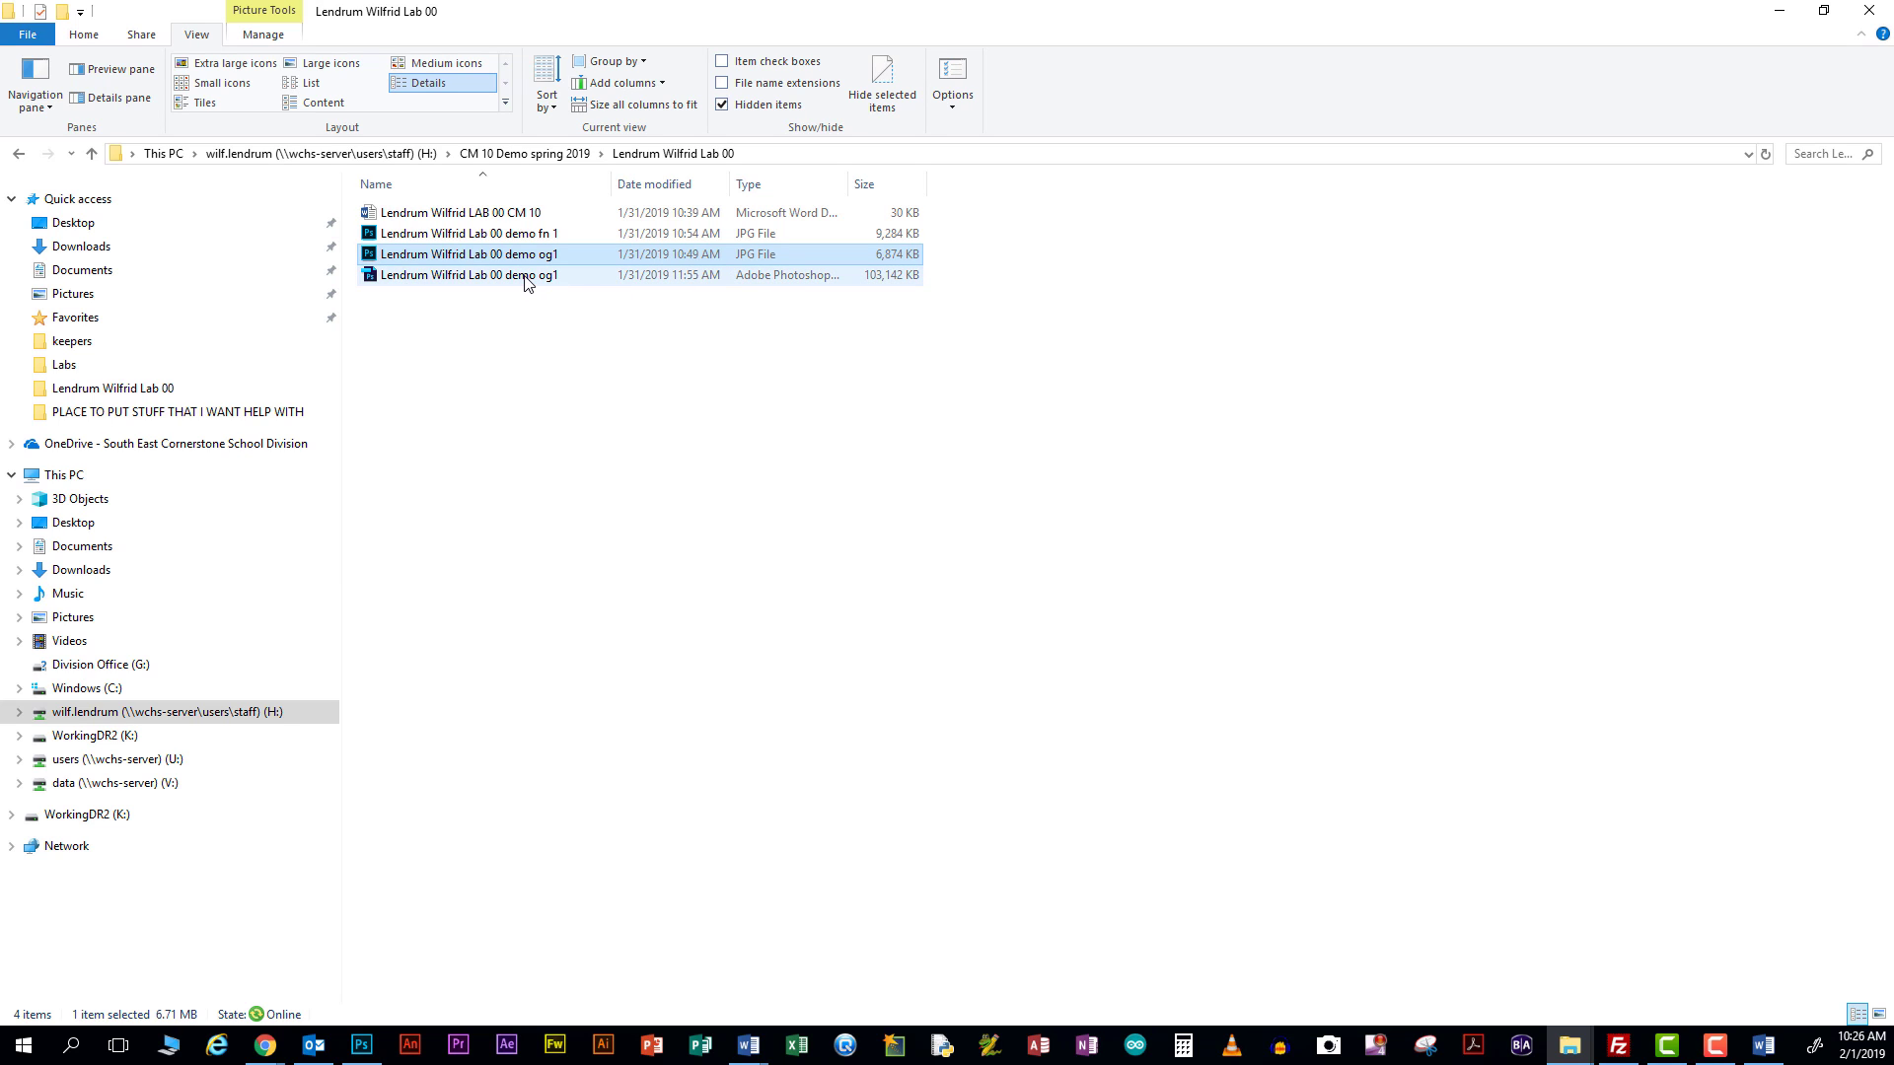
{"action": "key", "text": "Return"}
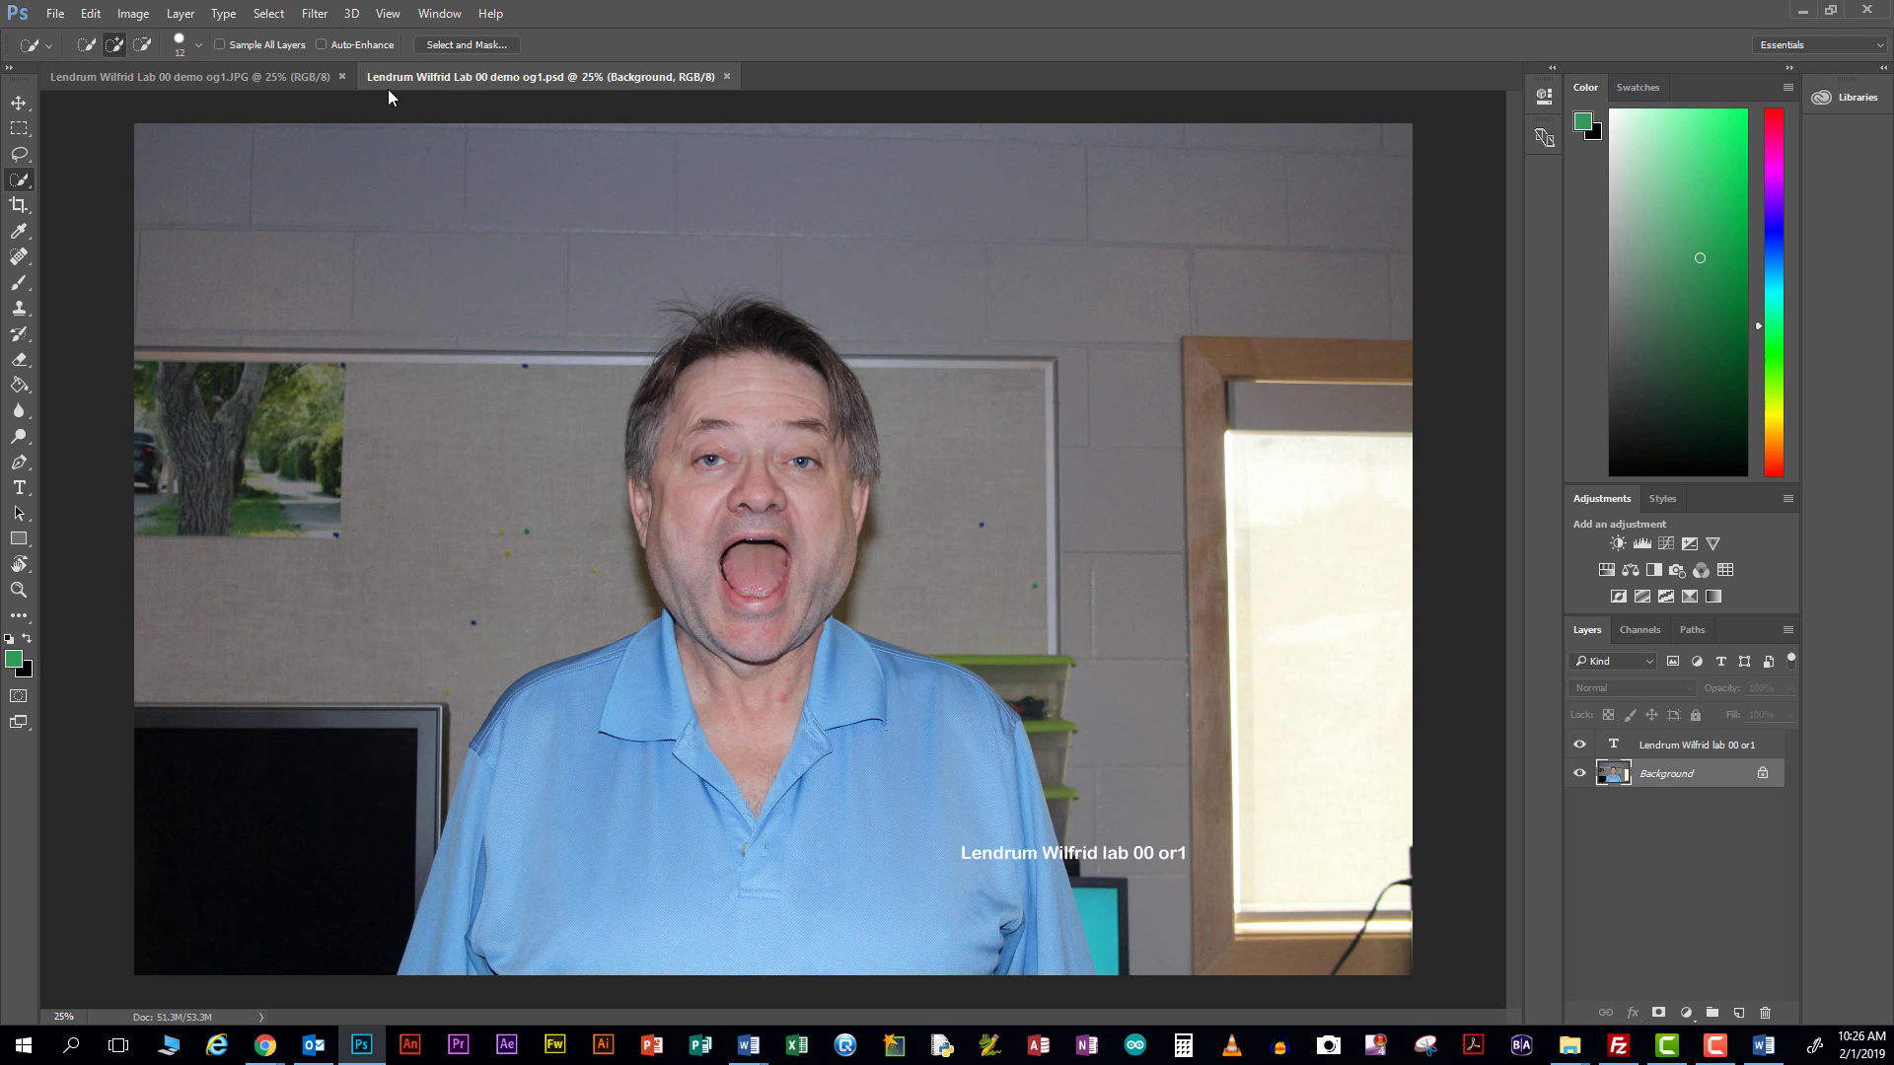
{"action": "left_click", "coordinate": [344, 77]}
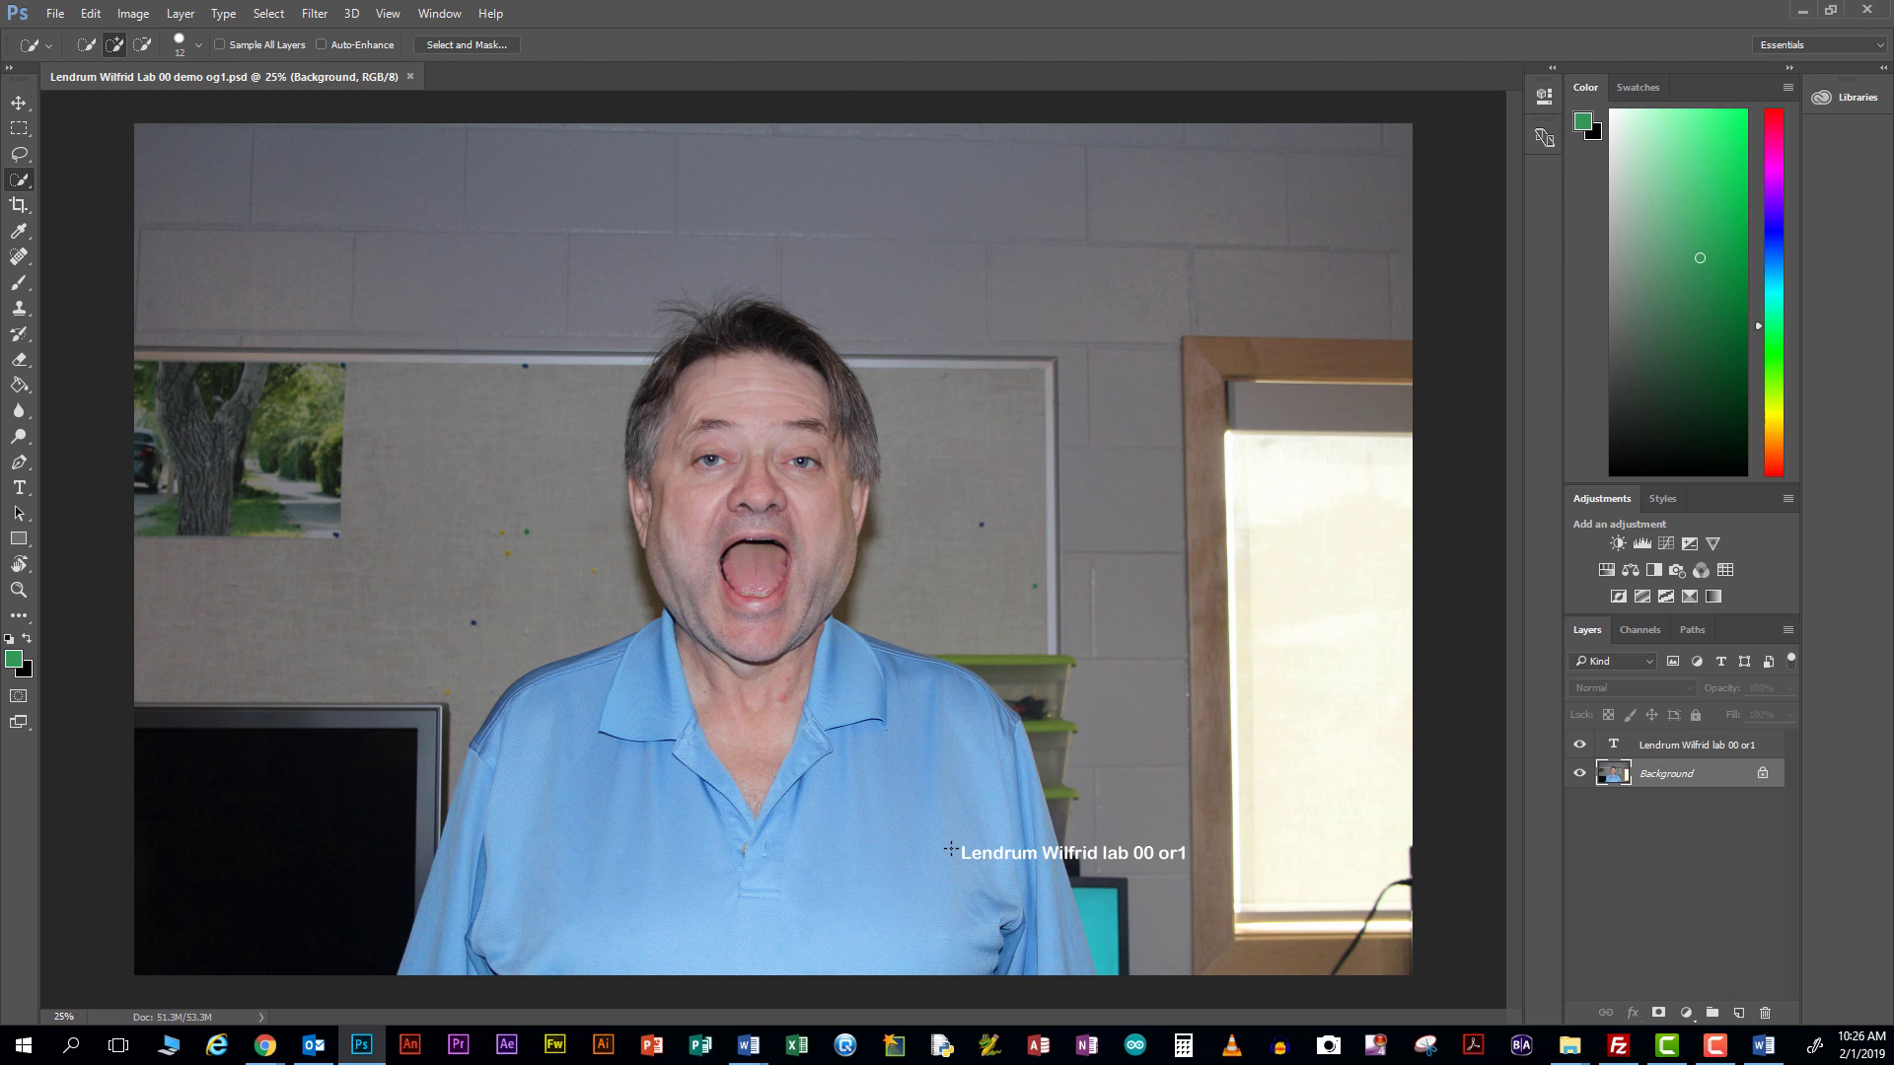
{"action": "left_click", "coordinate": [130, 16]}
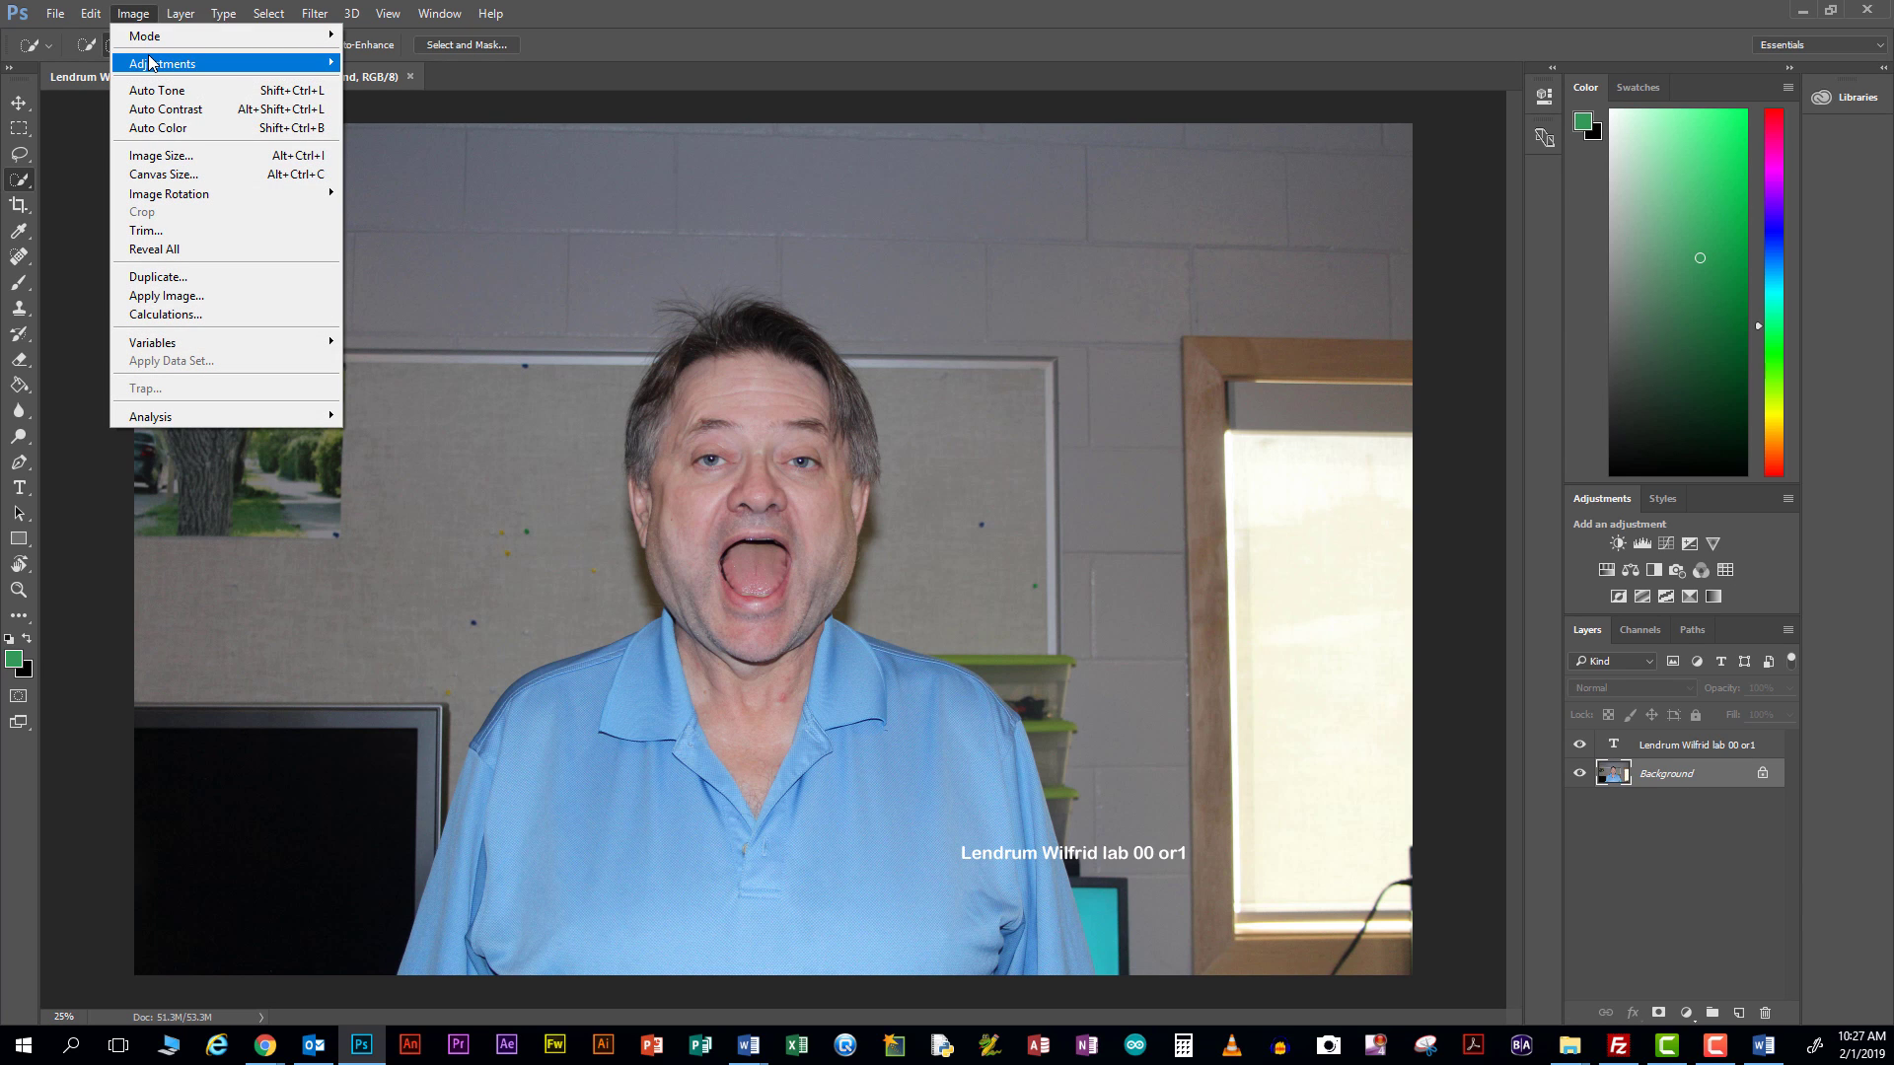
Open Image > Image Size for the demo og1 PSD and uncheck Resample
{"action": "mouse_move", "coordinate": [151, 64]}
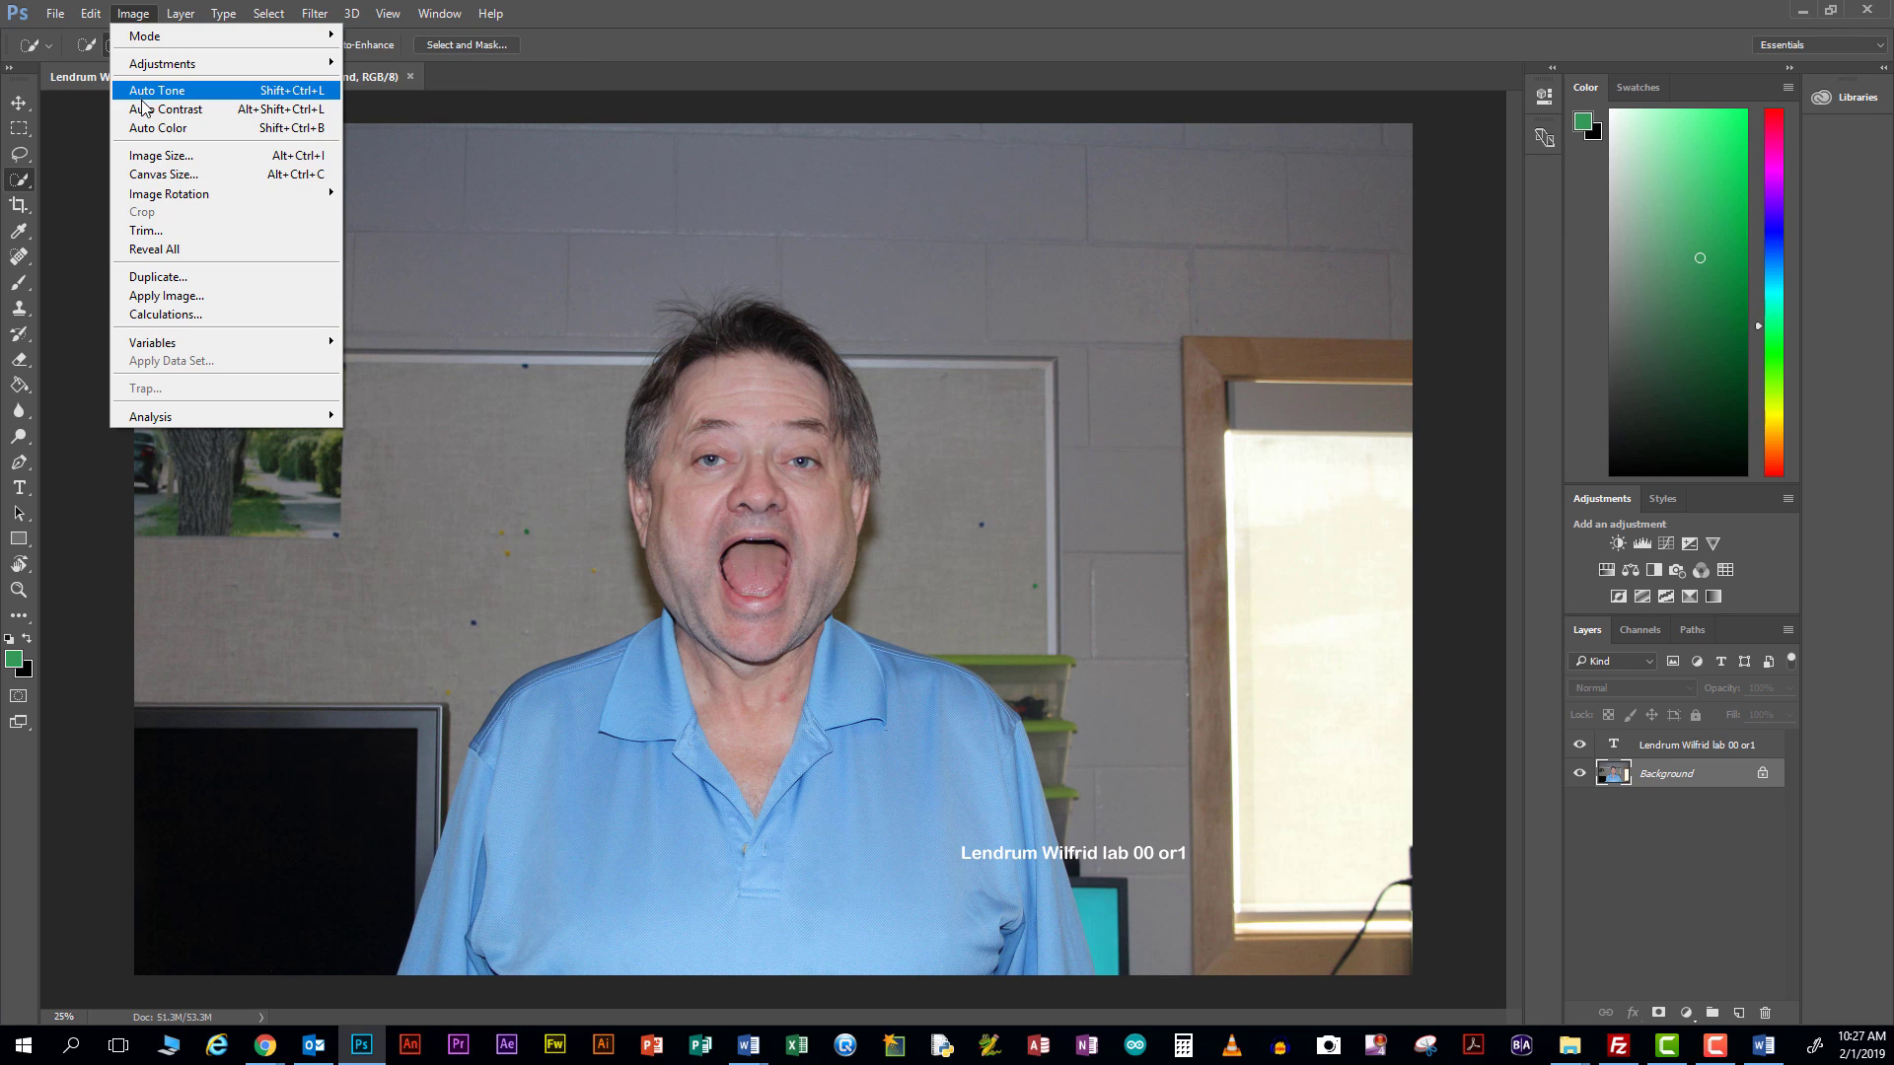
{"action": "left_click", "coordinate": [148, 158]}
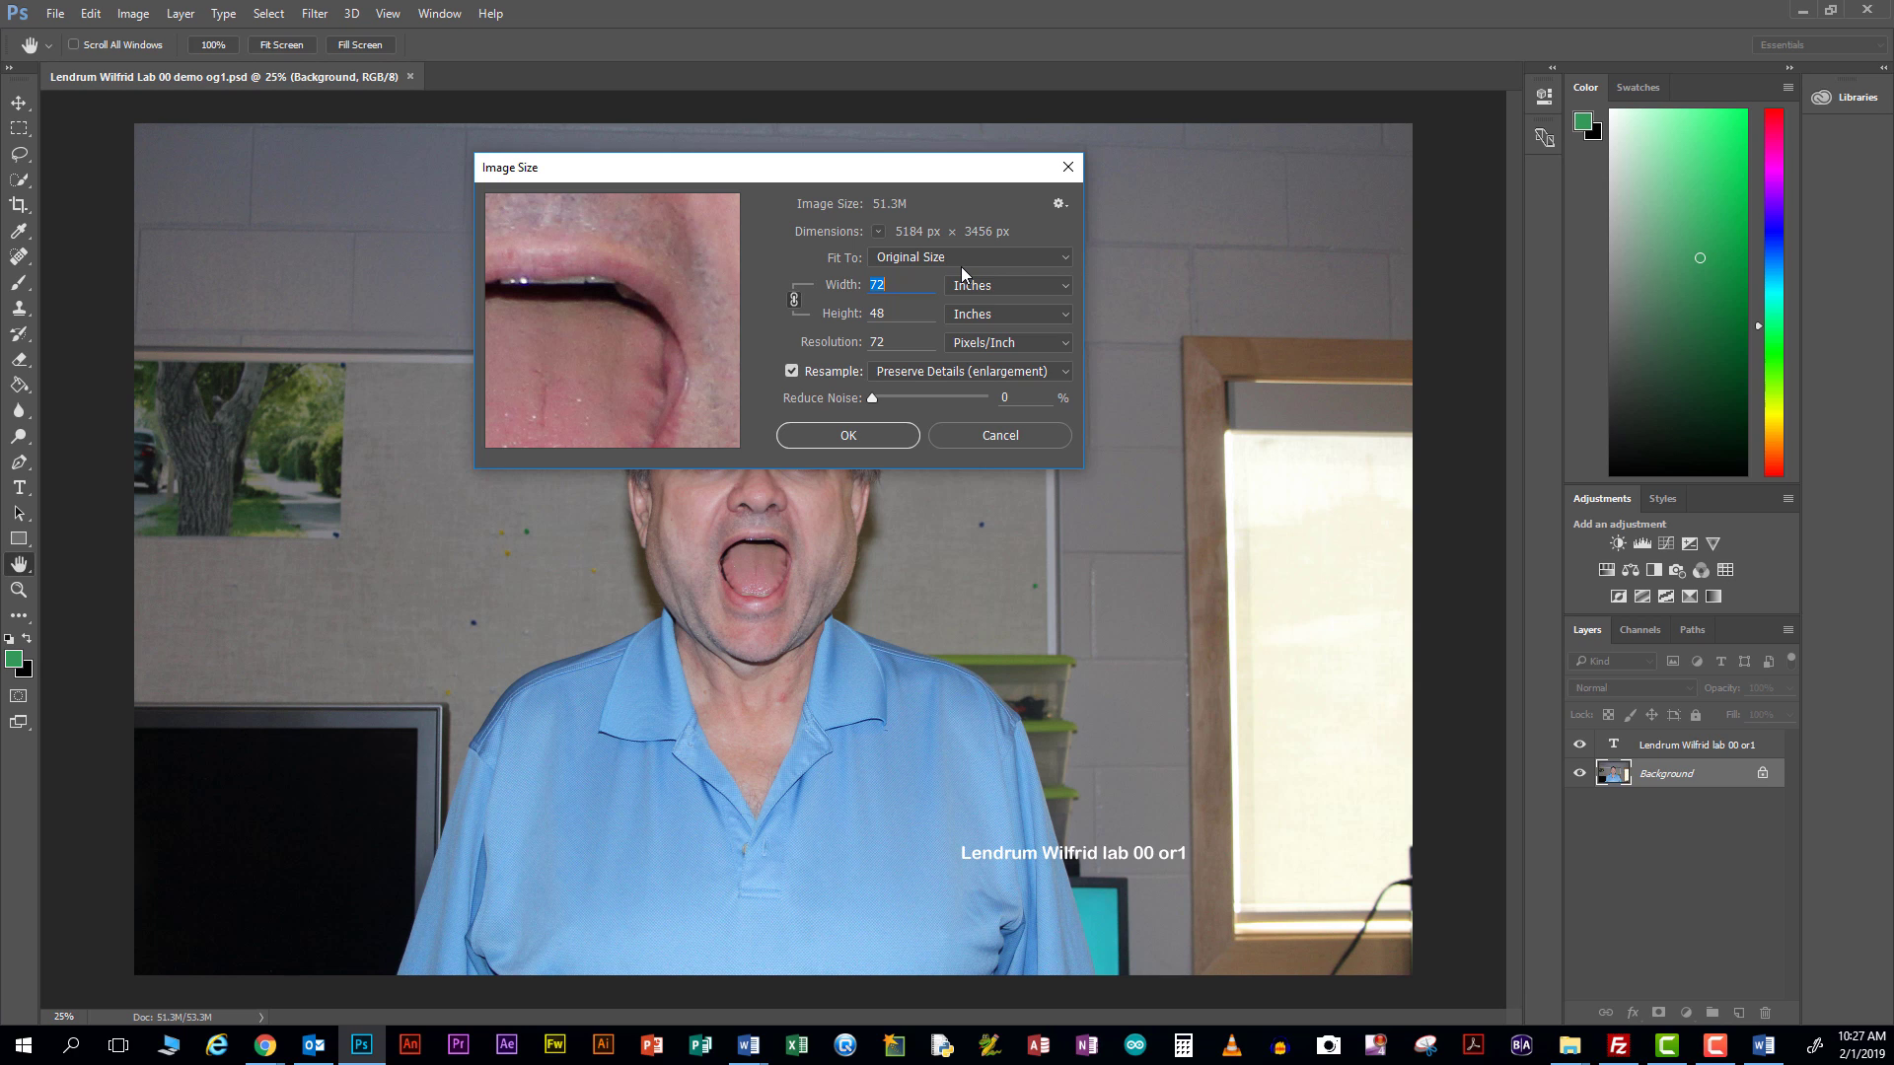
{"action": "left_click", "coordinate": [790, 372]}
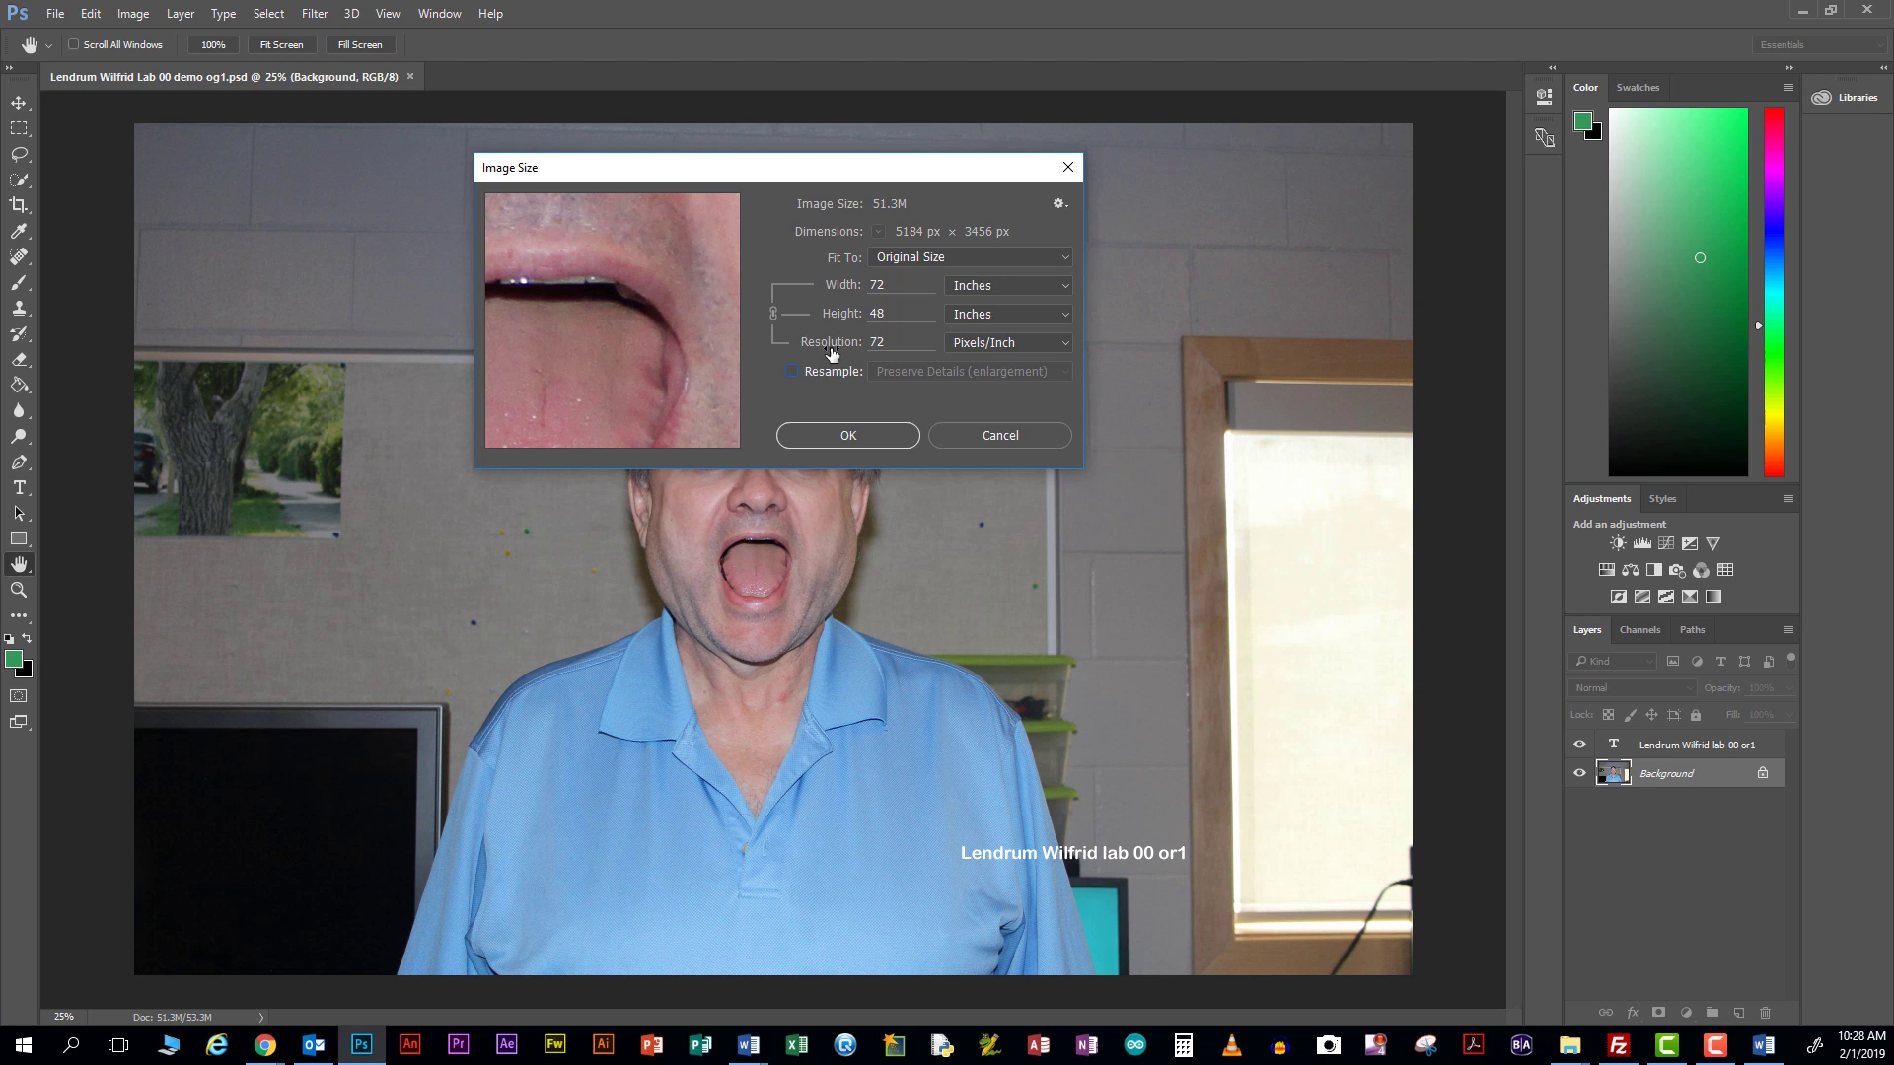
Re-enable Resample and set the width to 6 inches, so the height becomes 4 inches
{"action": "left_click", "coordinate": [793, 371]}
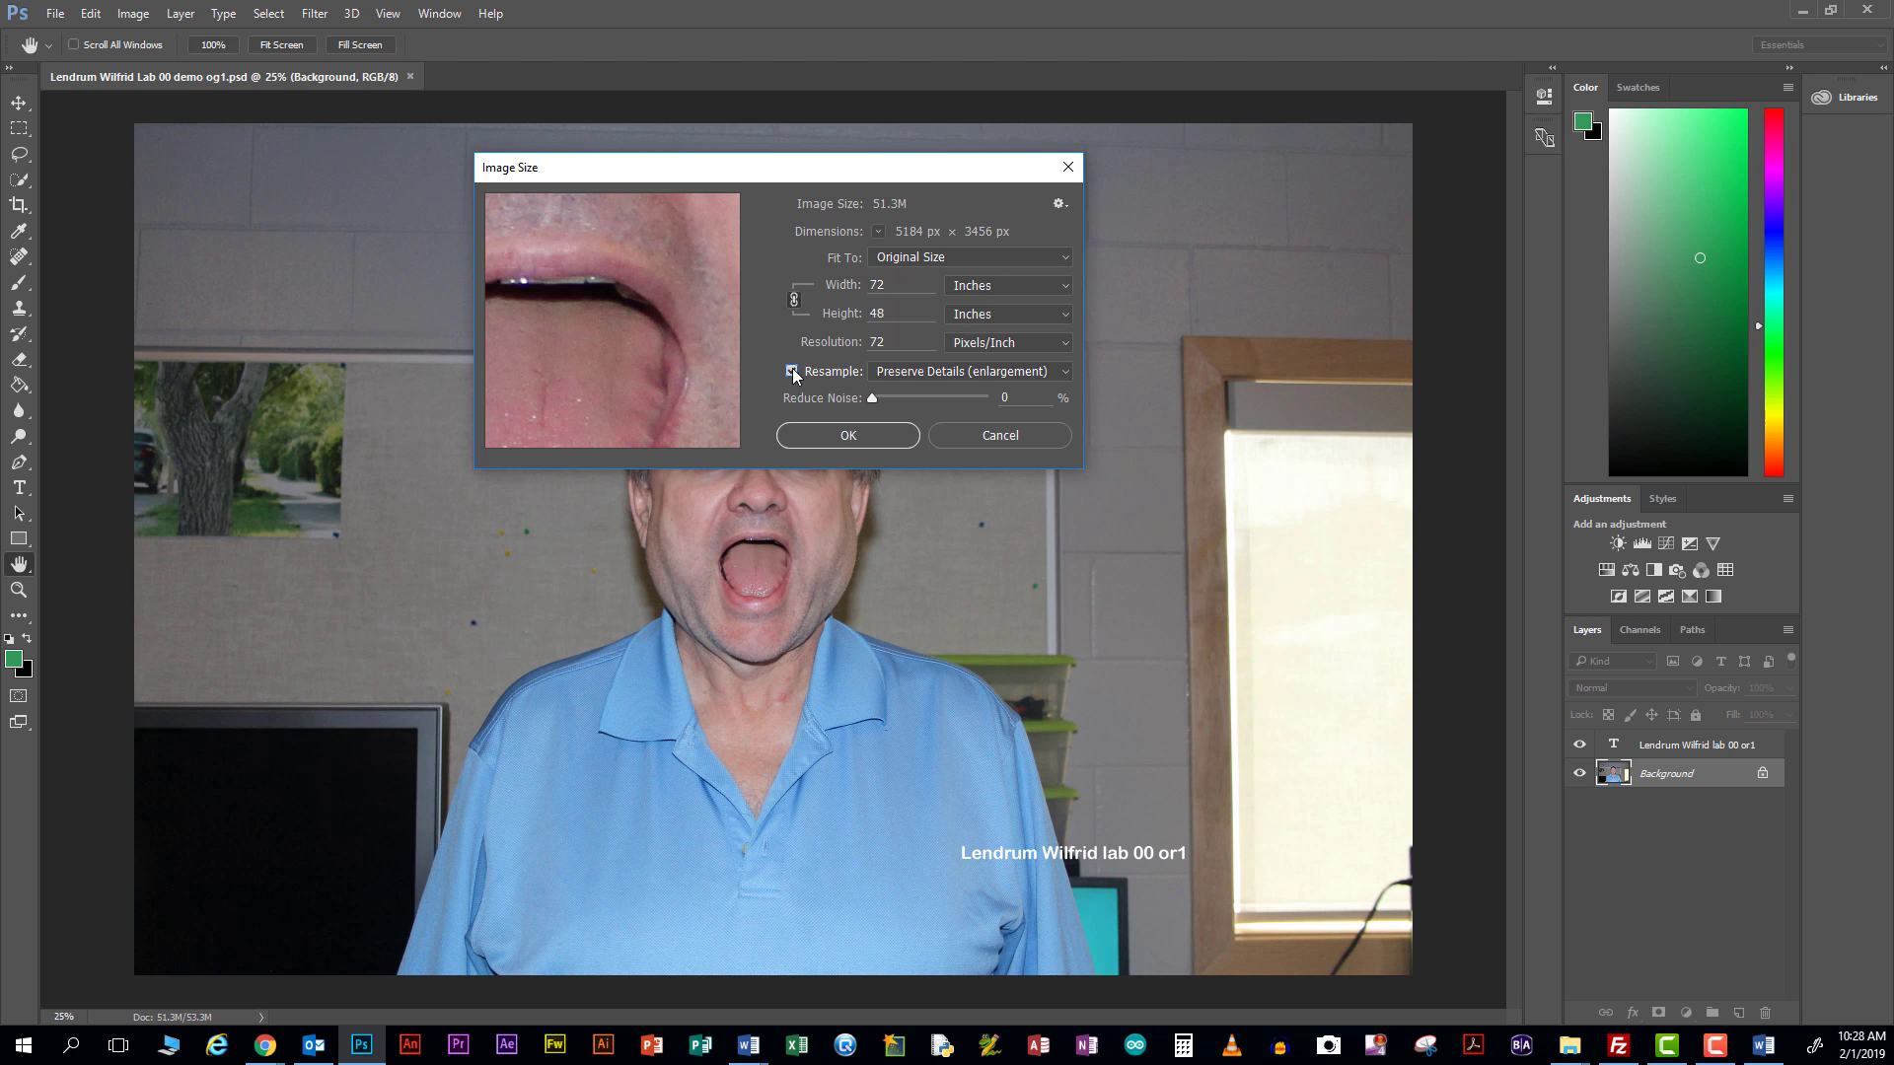
{"action": "left_click", "coordinate": [901, 284]}
{"action": "left_click_drag", "start_coordinate": [900, 283], "coordinate": [861, 283]}
{"action": "type", "text": "6"}
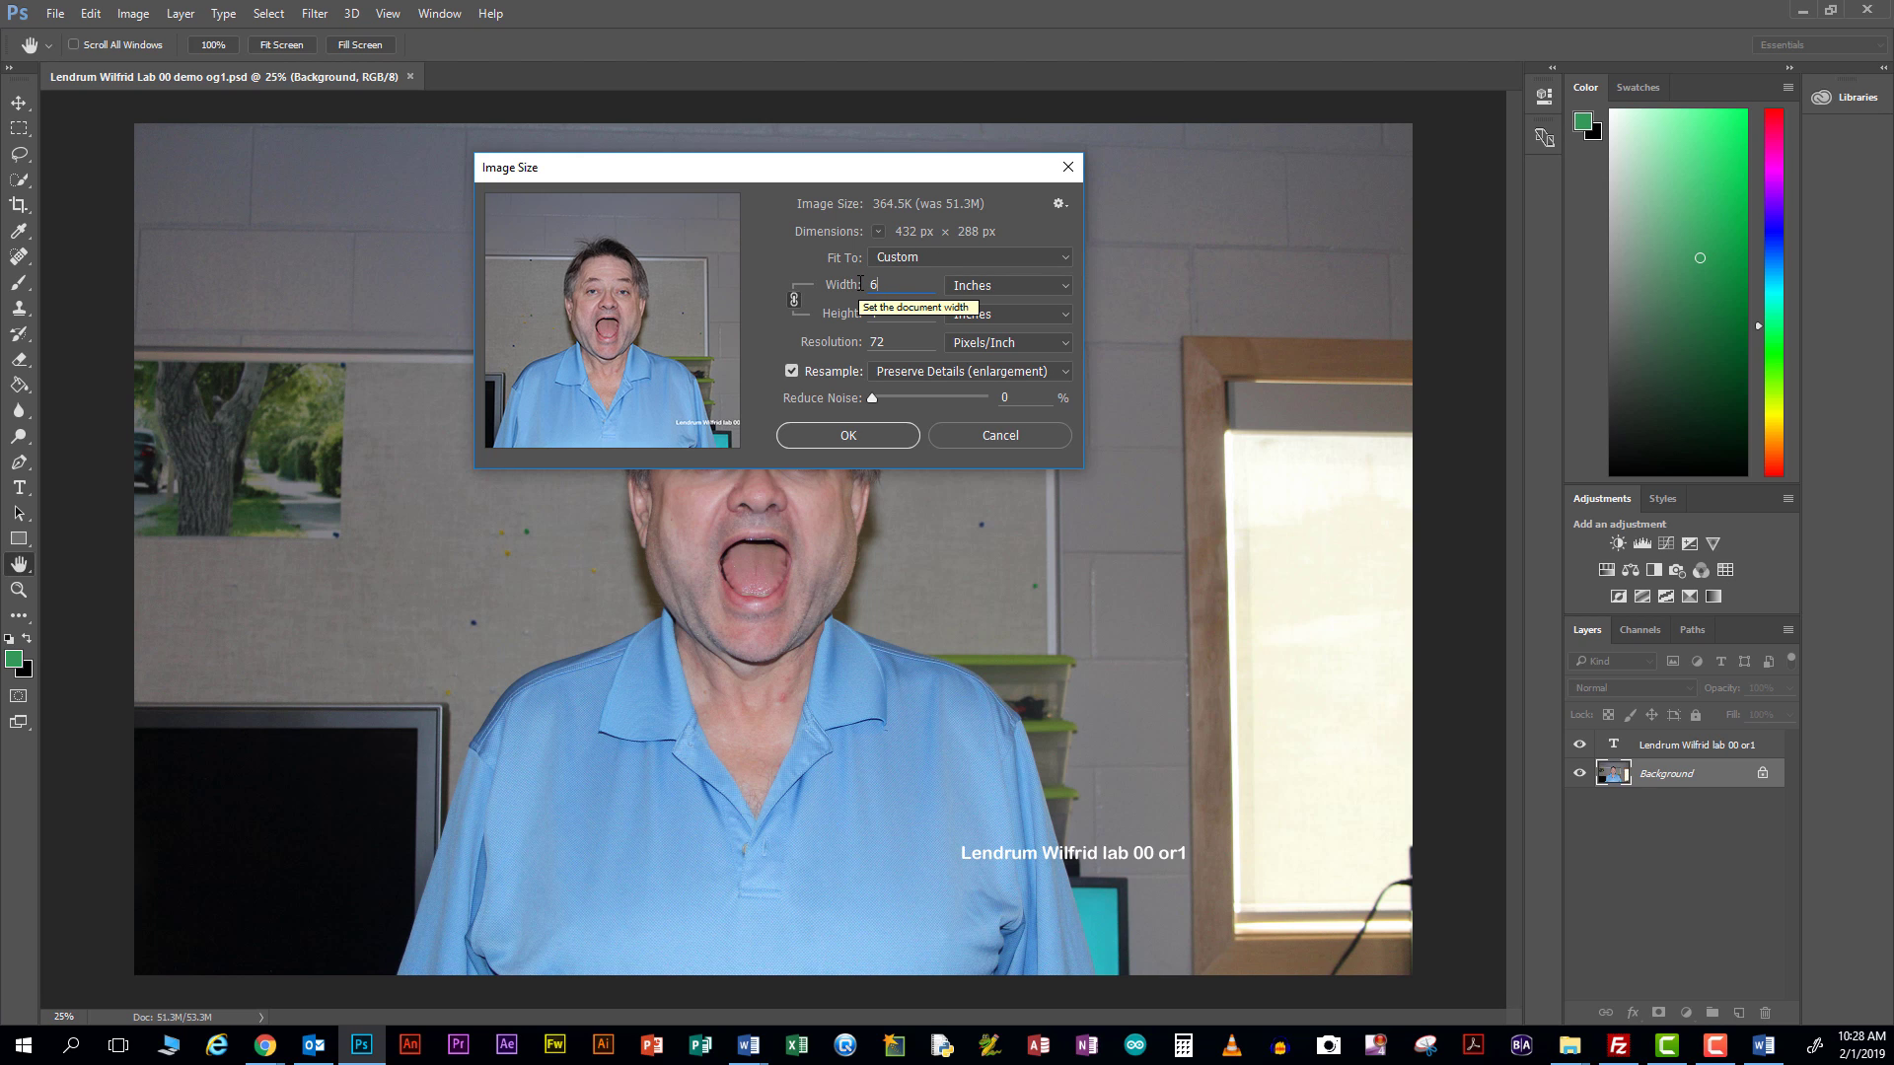
{"action": "key", "text": "Tab"}
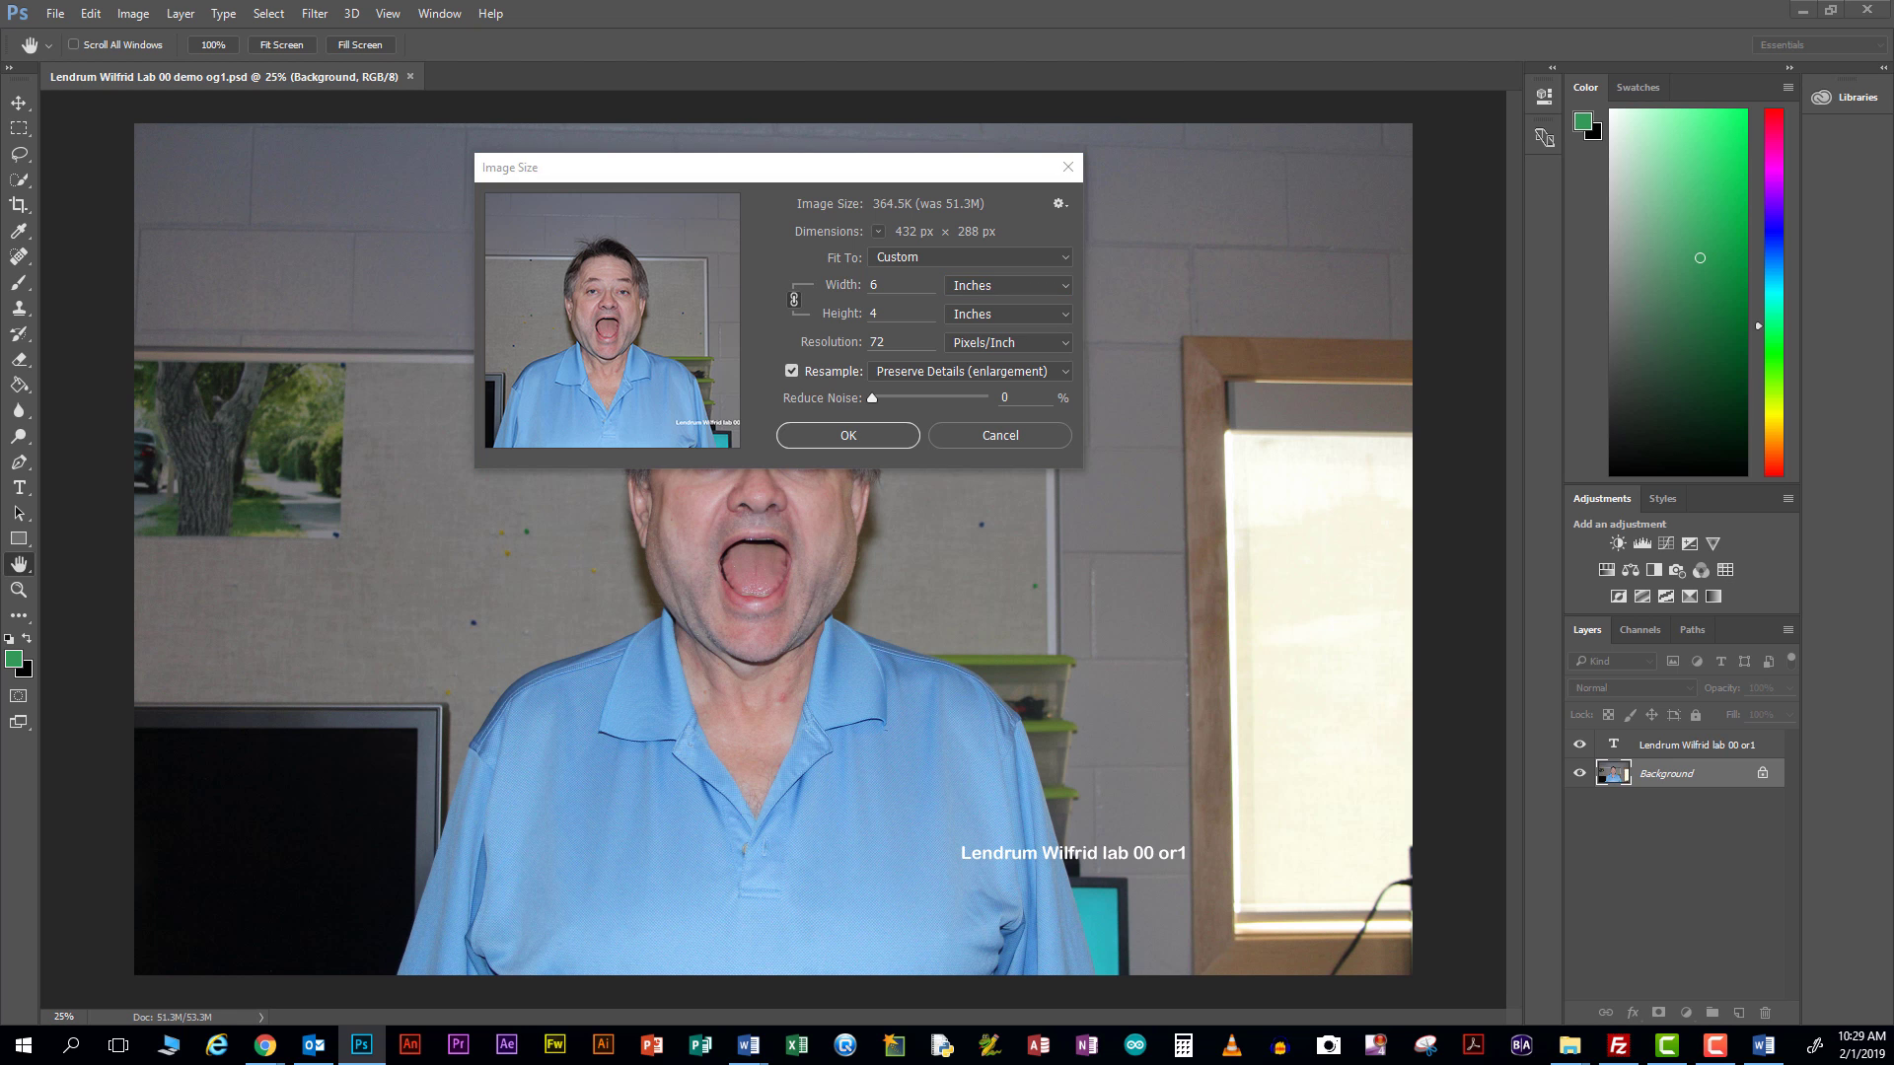
{"action": "key", "text": "alt+Tab"}
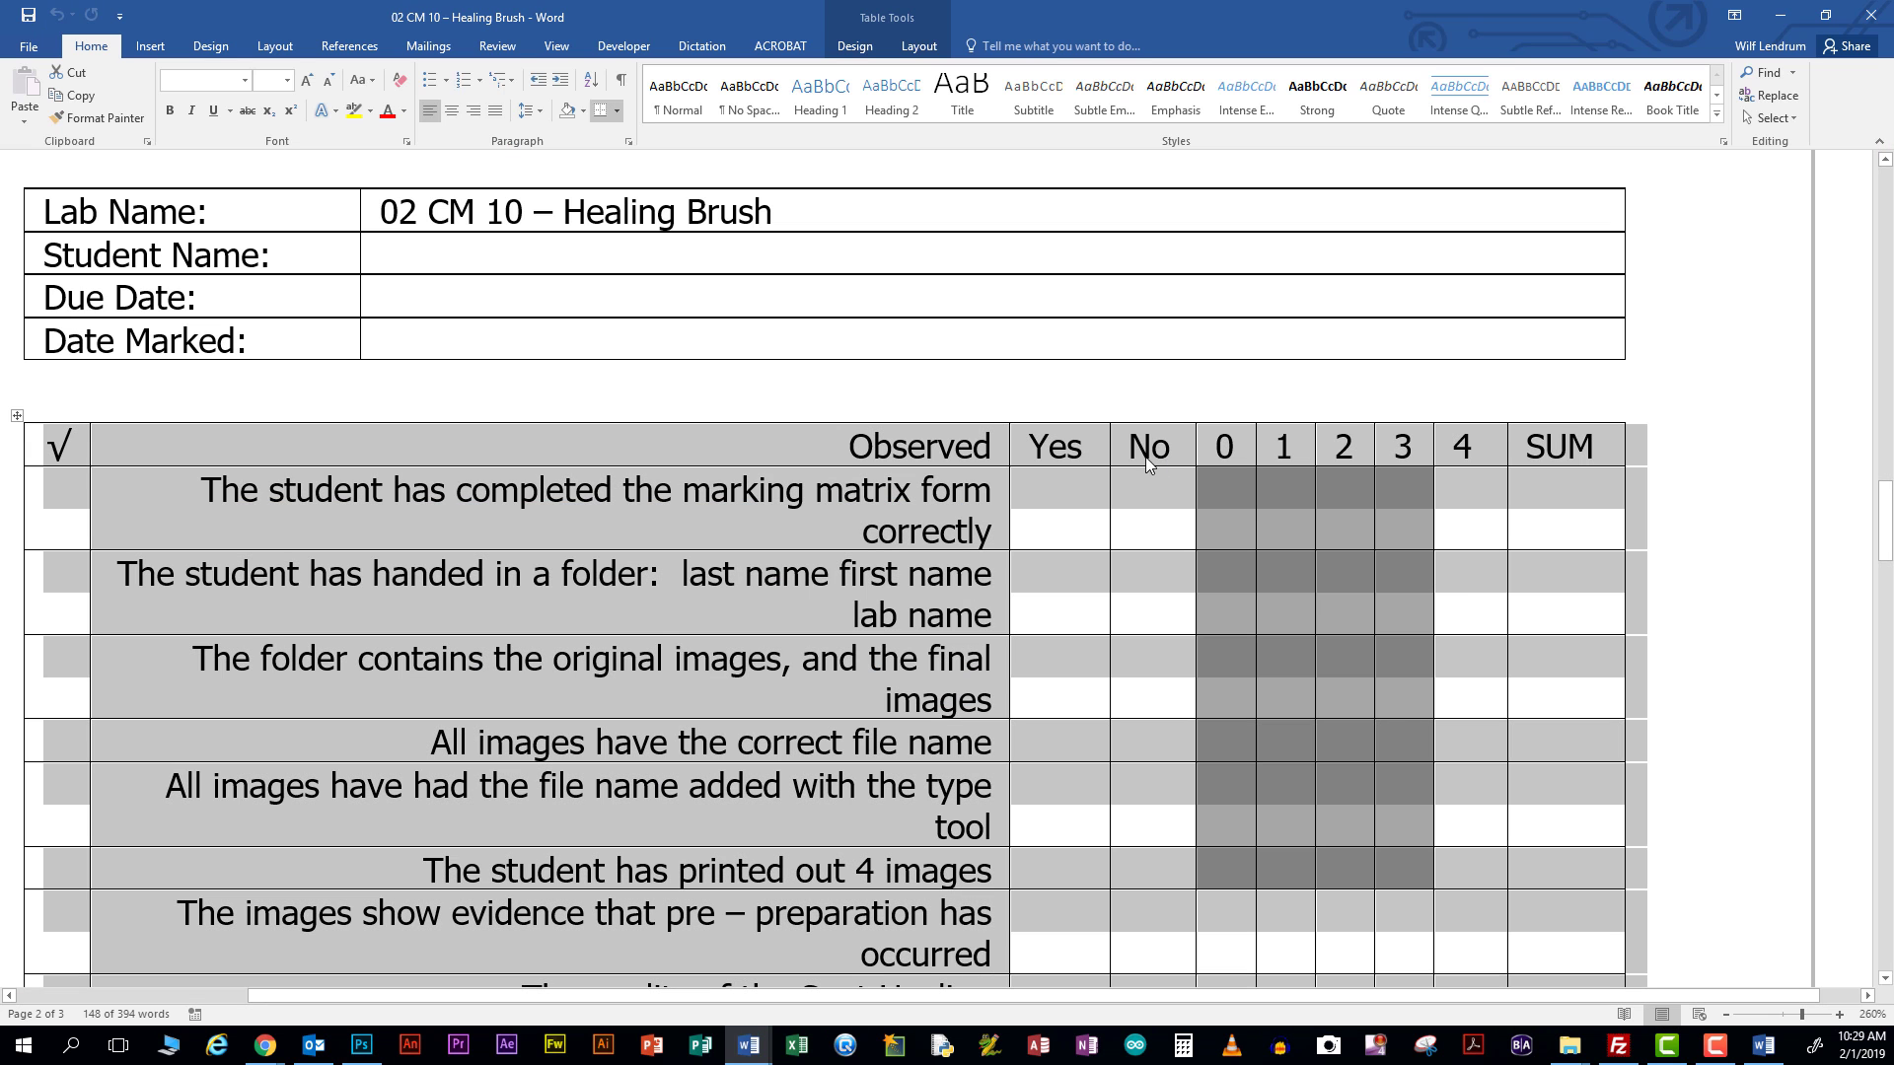
Review the Tools used and Objectives sections of the Word lab sheet
{"action": "left_click", "coordinate": [677, 580]}
{"action": "scroll", "coordinate": [675, 577], "scroll_direction": "up", "scroll_amount": 5}
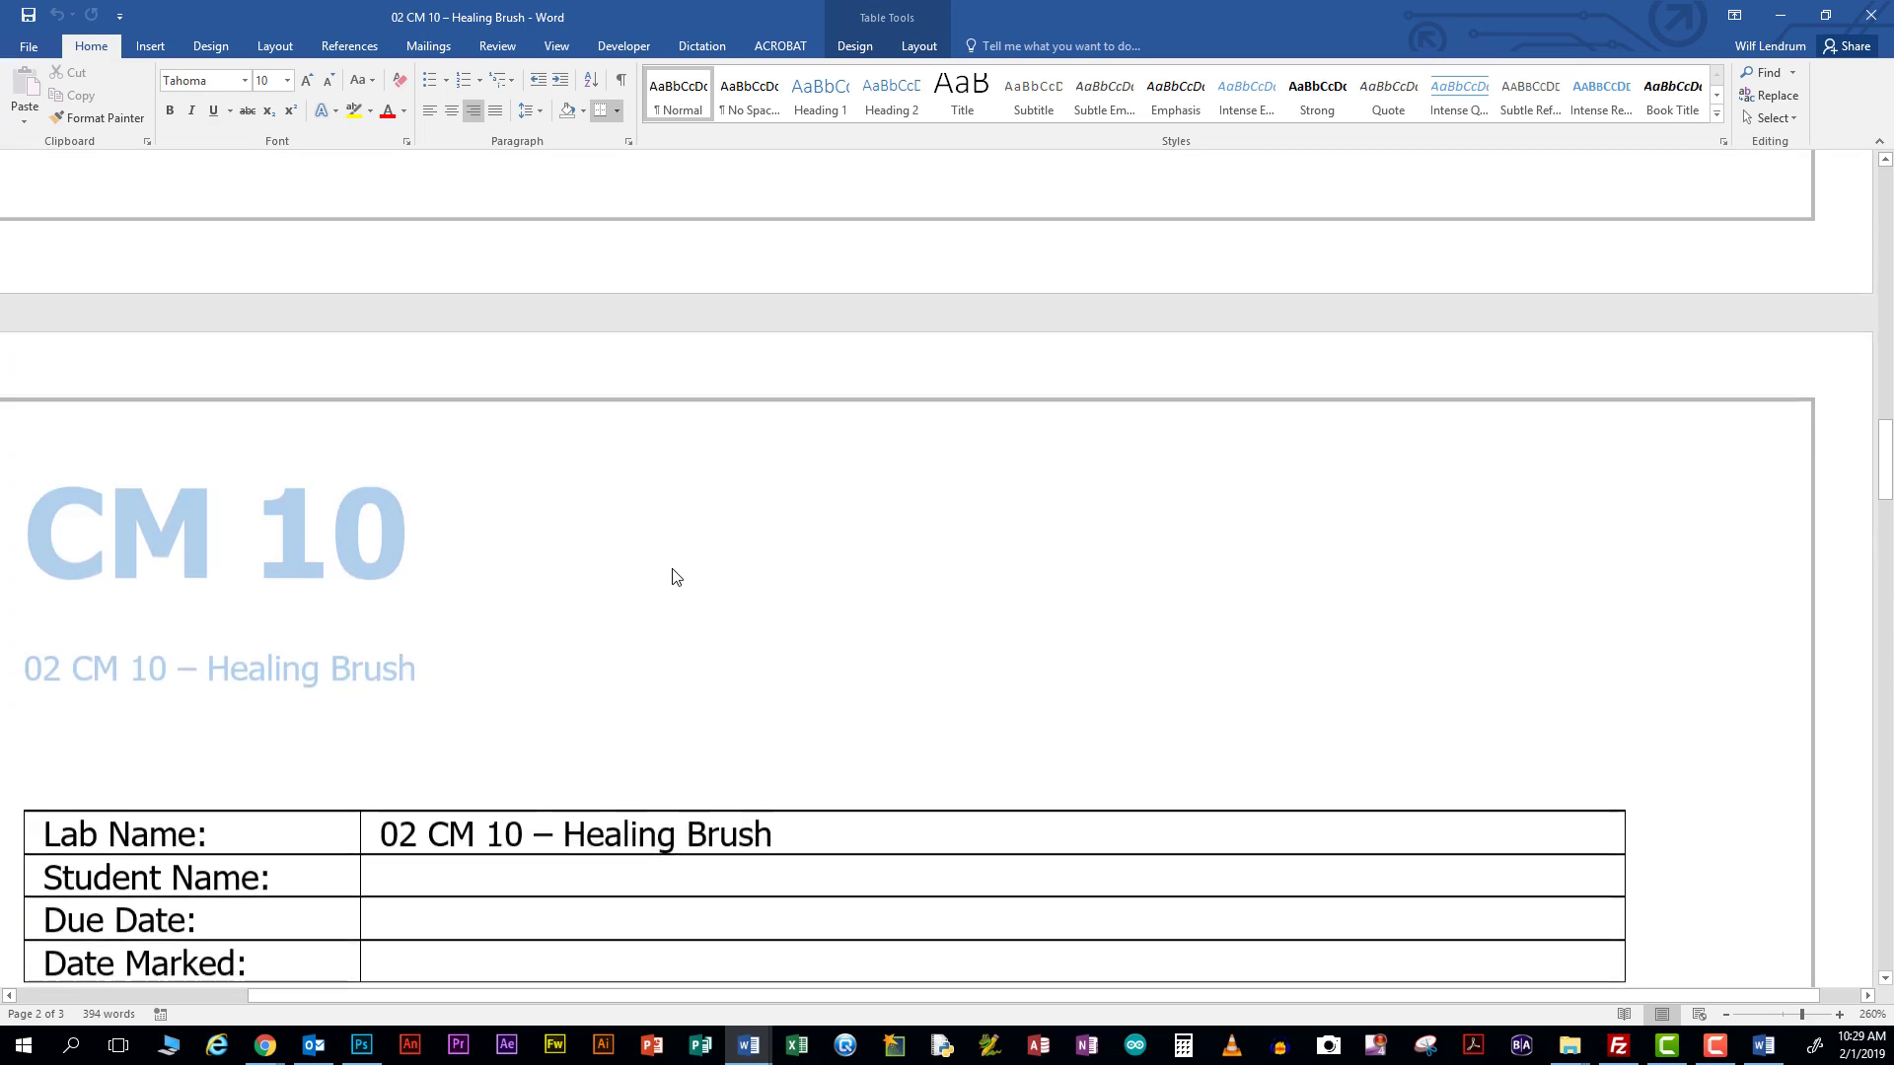
{"action": "scroll", "coordinate": [675, 577], "scroll_direction": "up", "scroll_amount": 3}
{"action": "scroll", "coordinate": [675, 573], "scroll_direction": "down", "scroll_amount": 15}
{"action": "scroll", "coordinate": [675, 569], "scroll_direction": "up", "scroll_amount": 7}
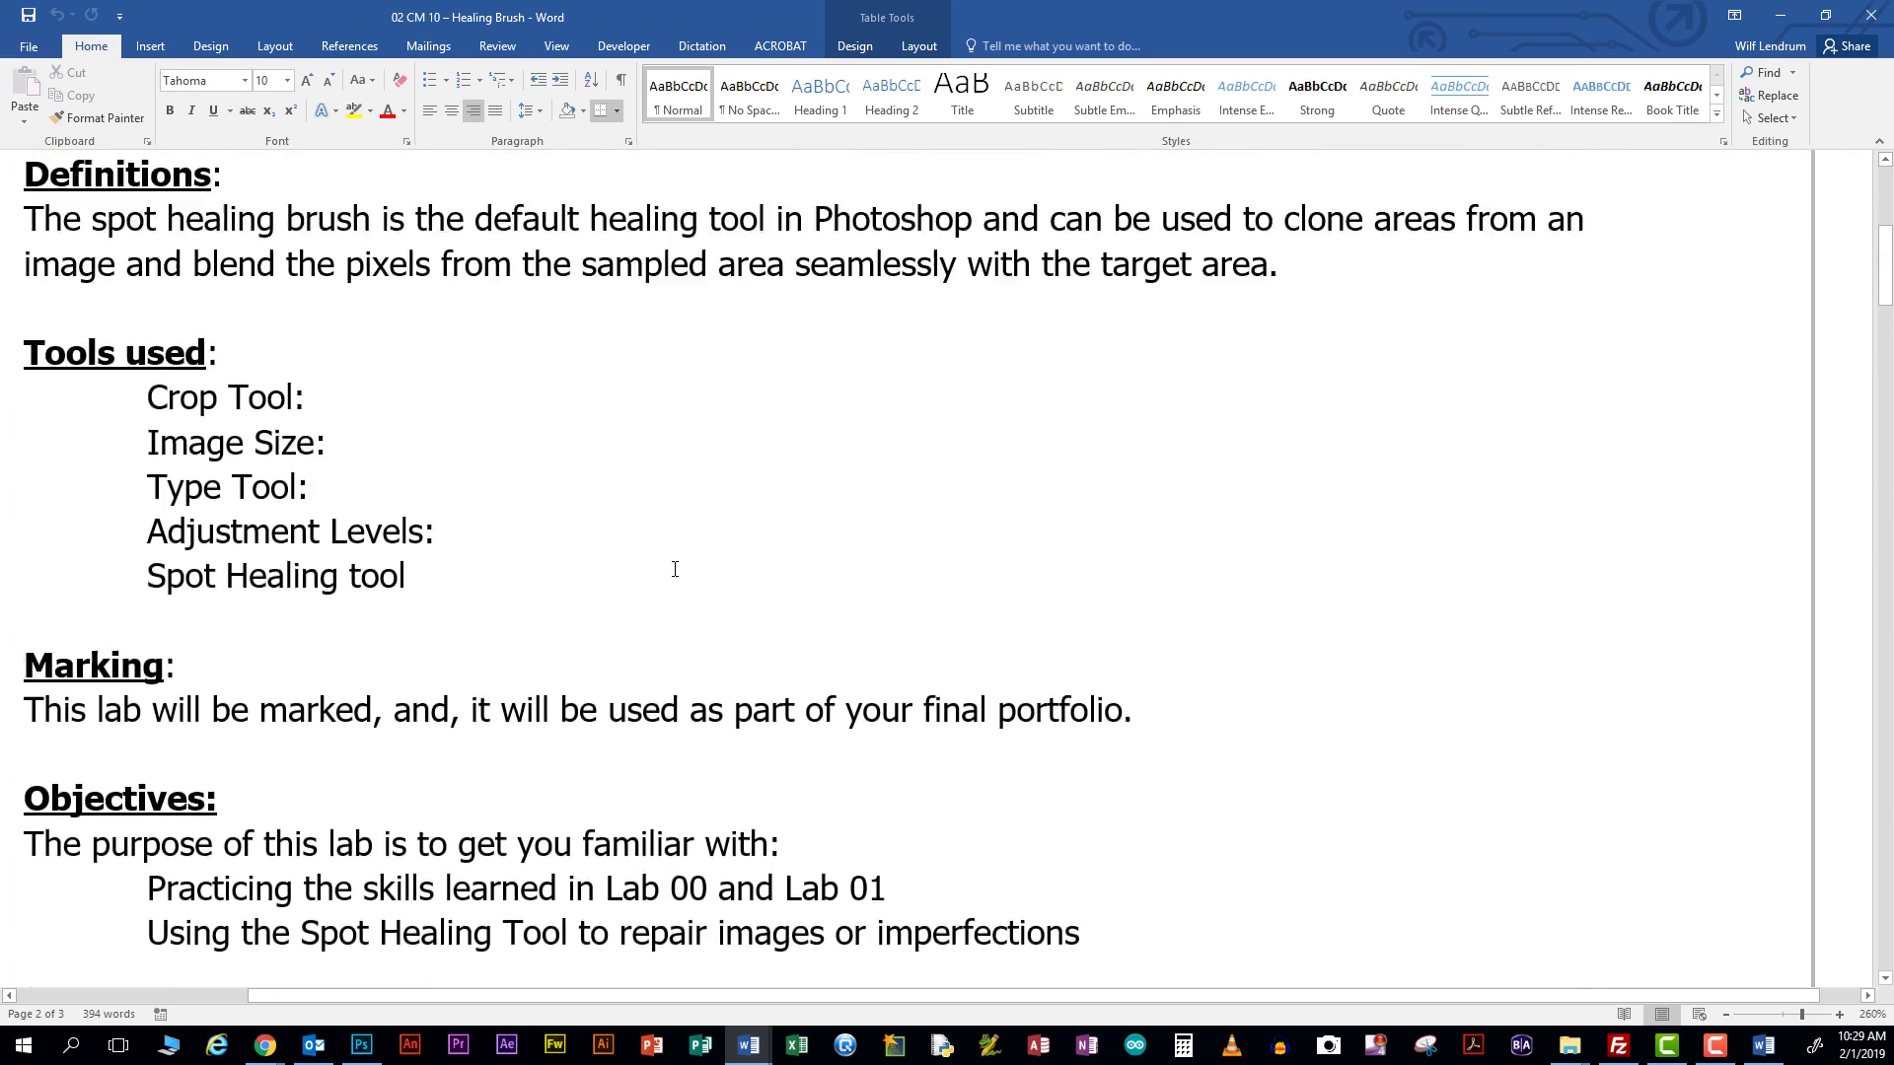
{"action": "scroll", "coordinate": [675, 569], "scroll_direction": "up", "scroll_amount": 6}
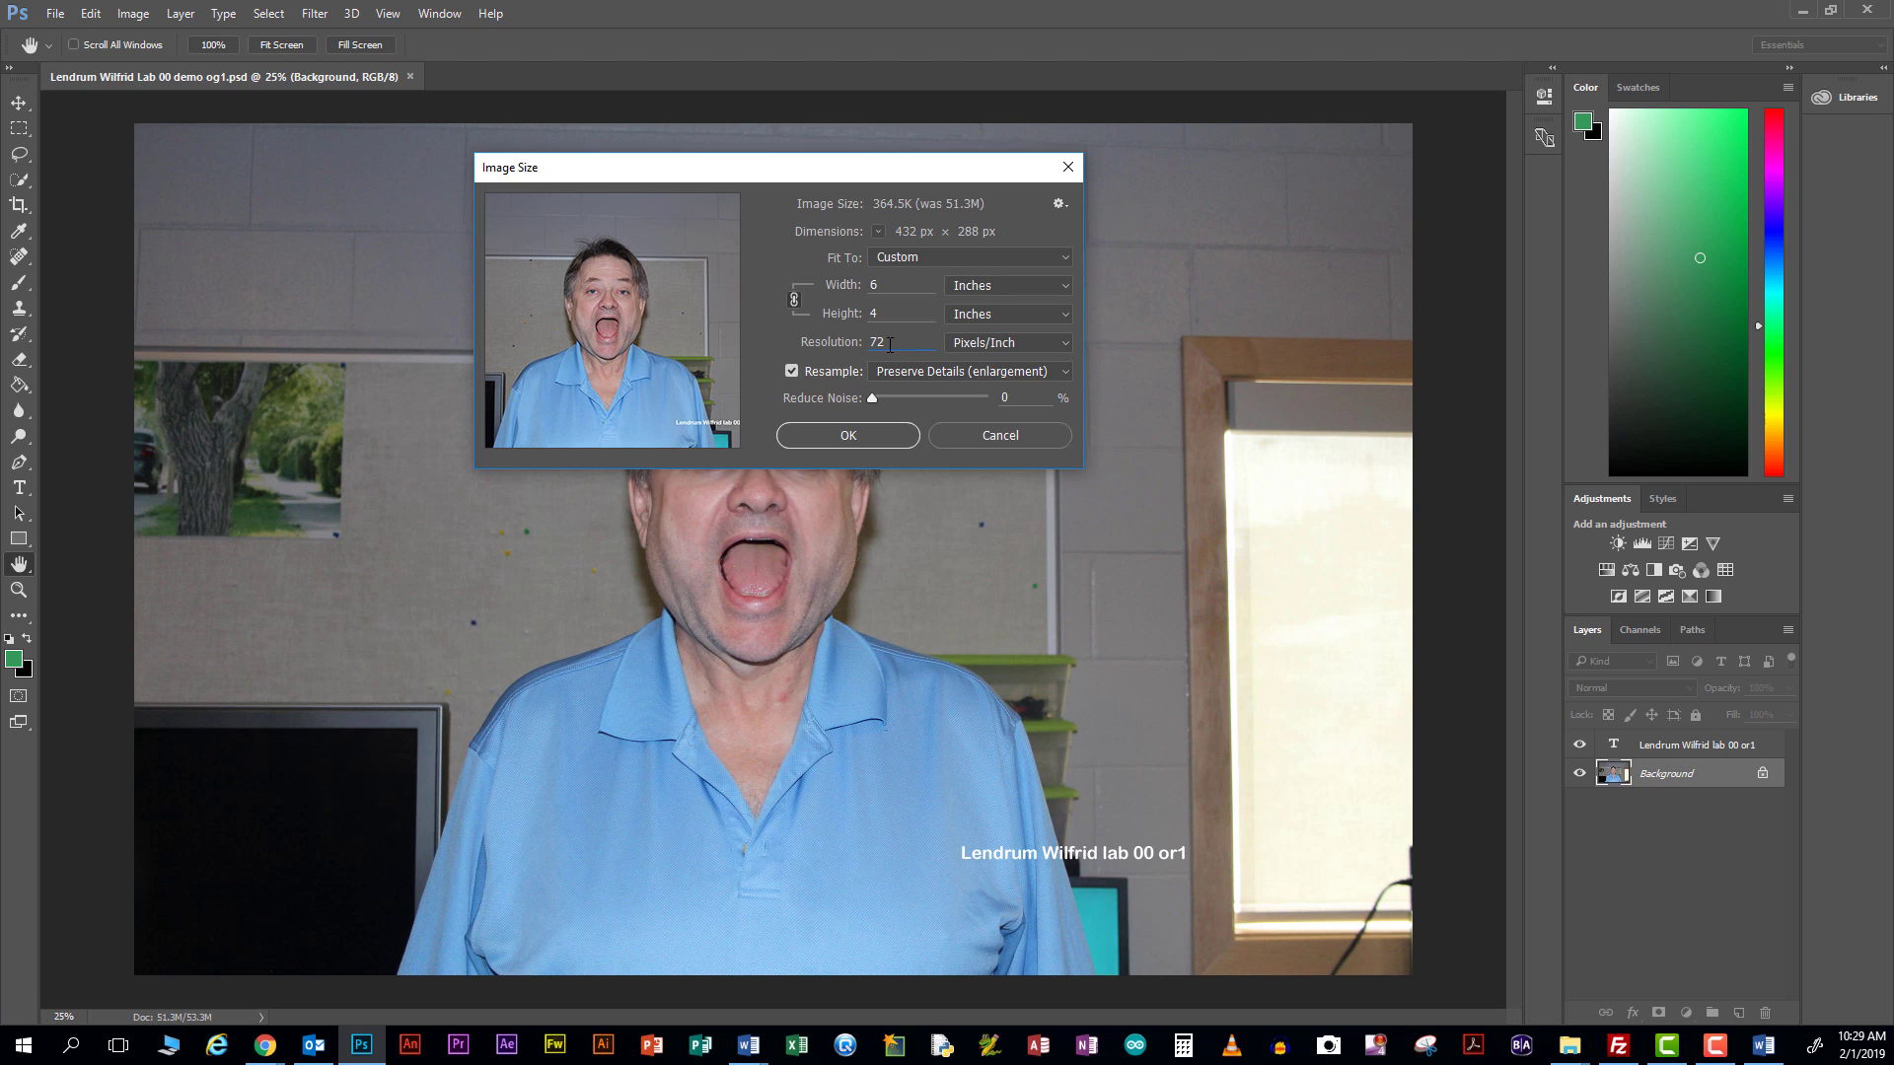
Change the resolution from 72 to 600 pixels/inch and apply the resize
{"action": "key", "text": "BackSpace"}
{"action": "key", "text": "BackSpace"}
{"action": "type", "text": "6"}
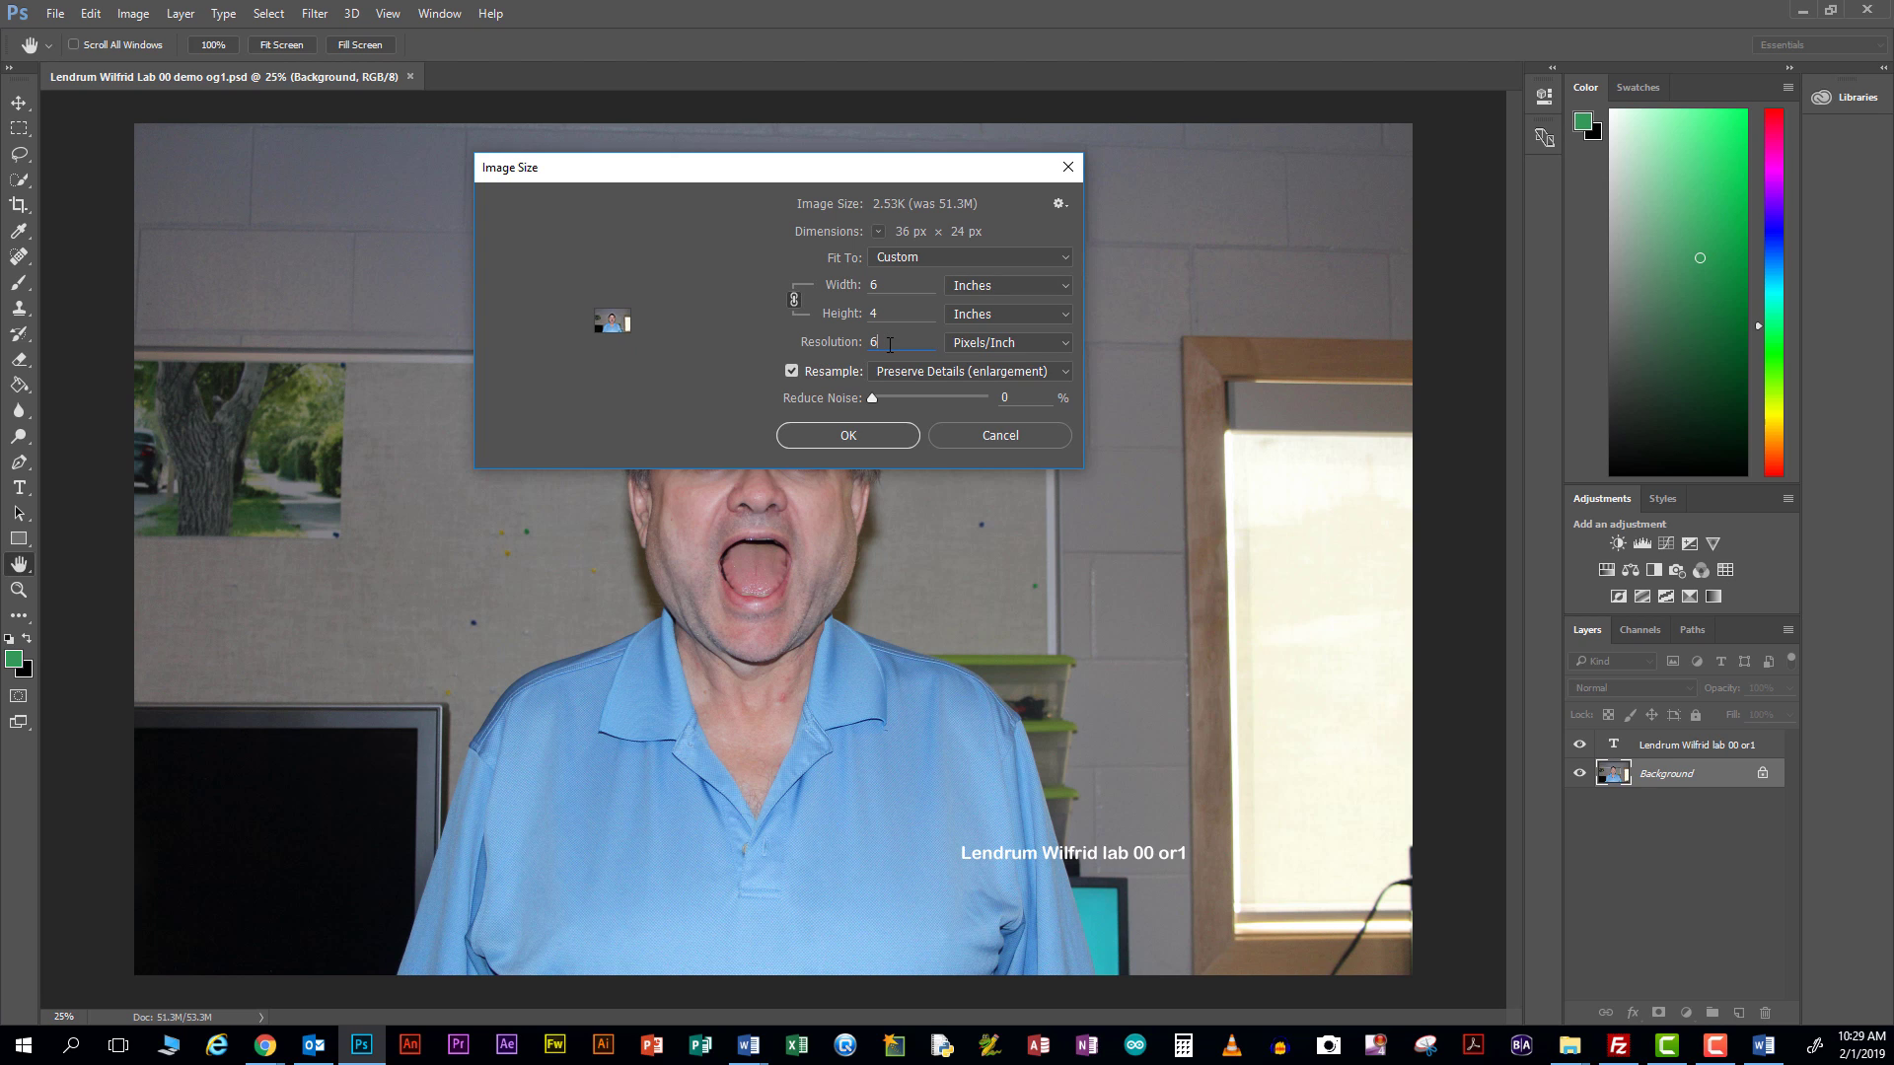
{"action": "type", "text": "00"}
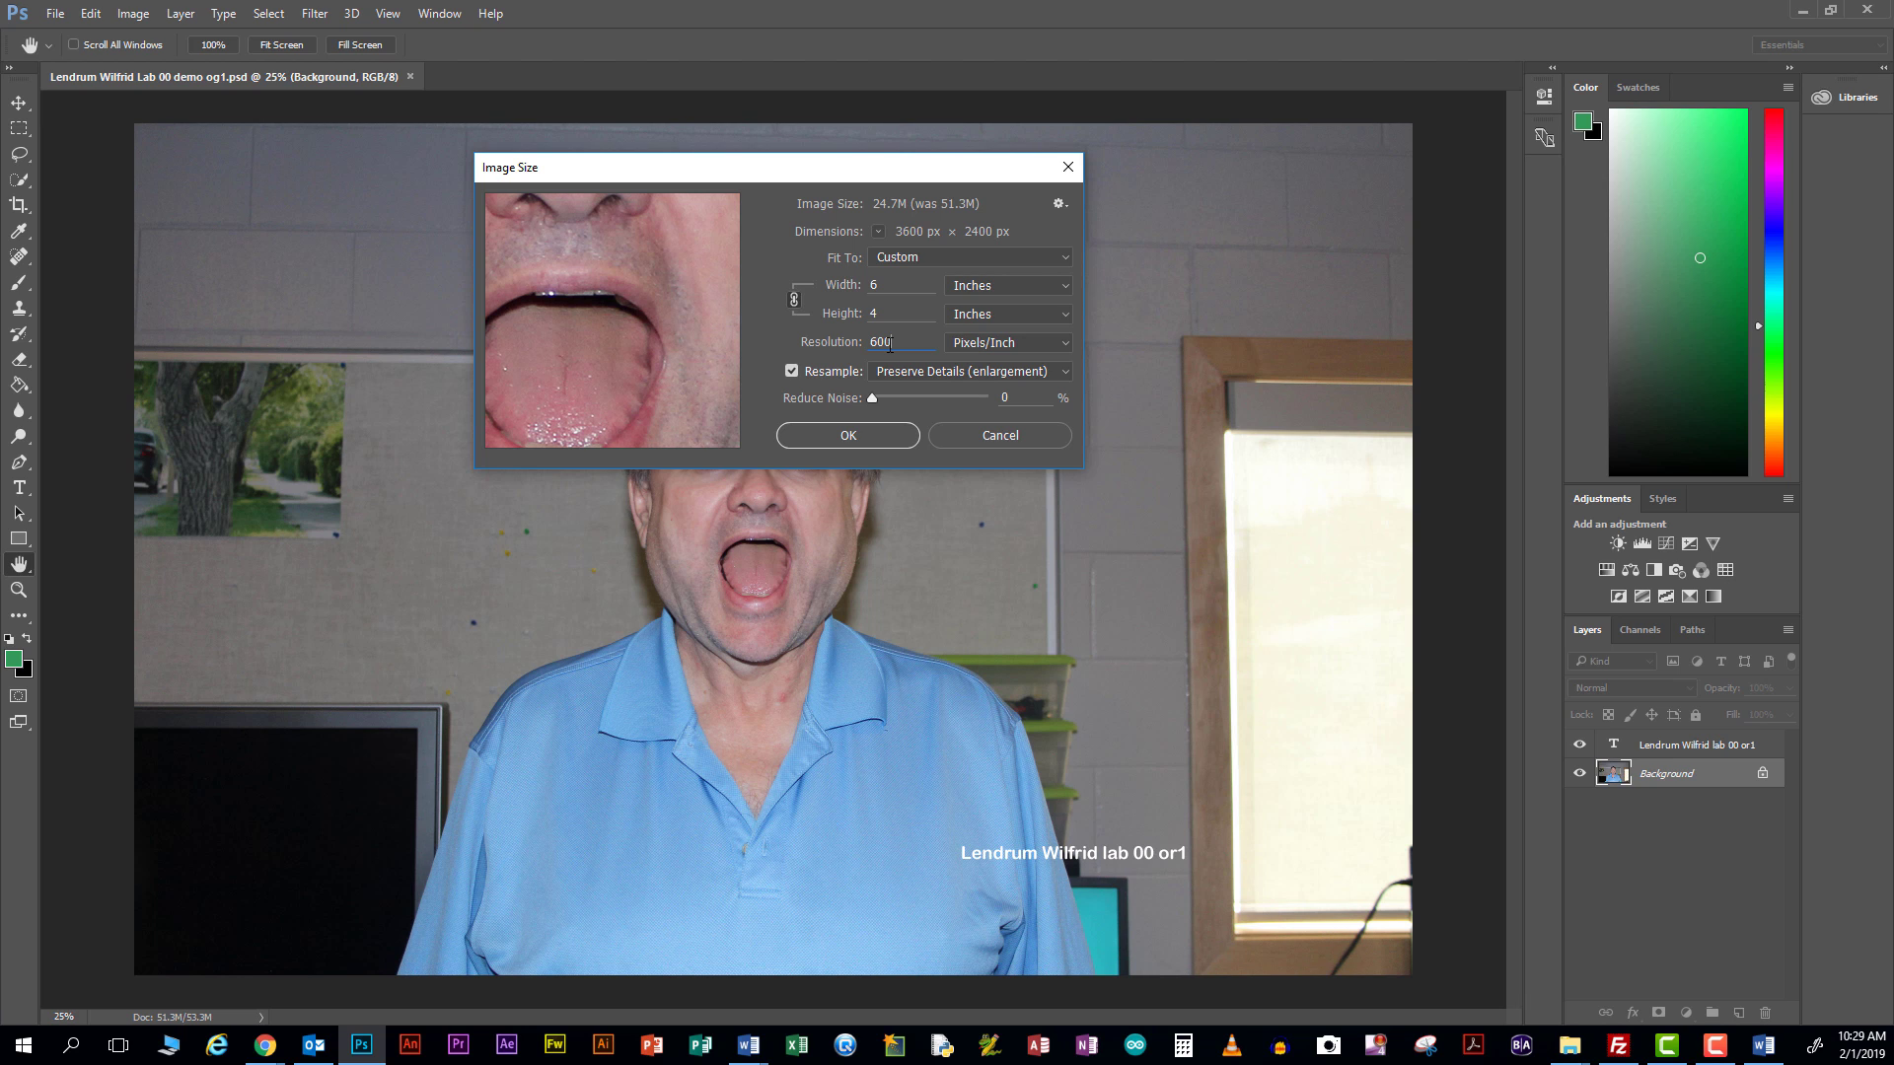
{"action": "left_click", "coordinate": [839, 440]}
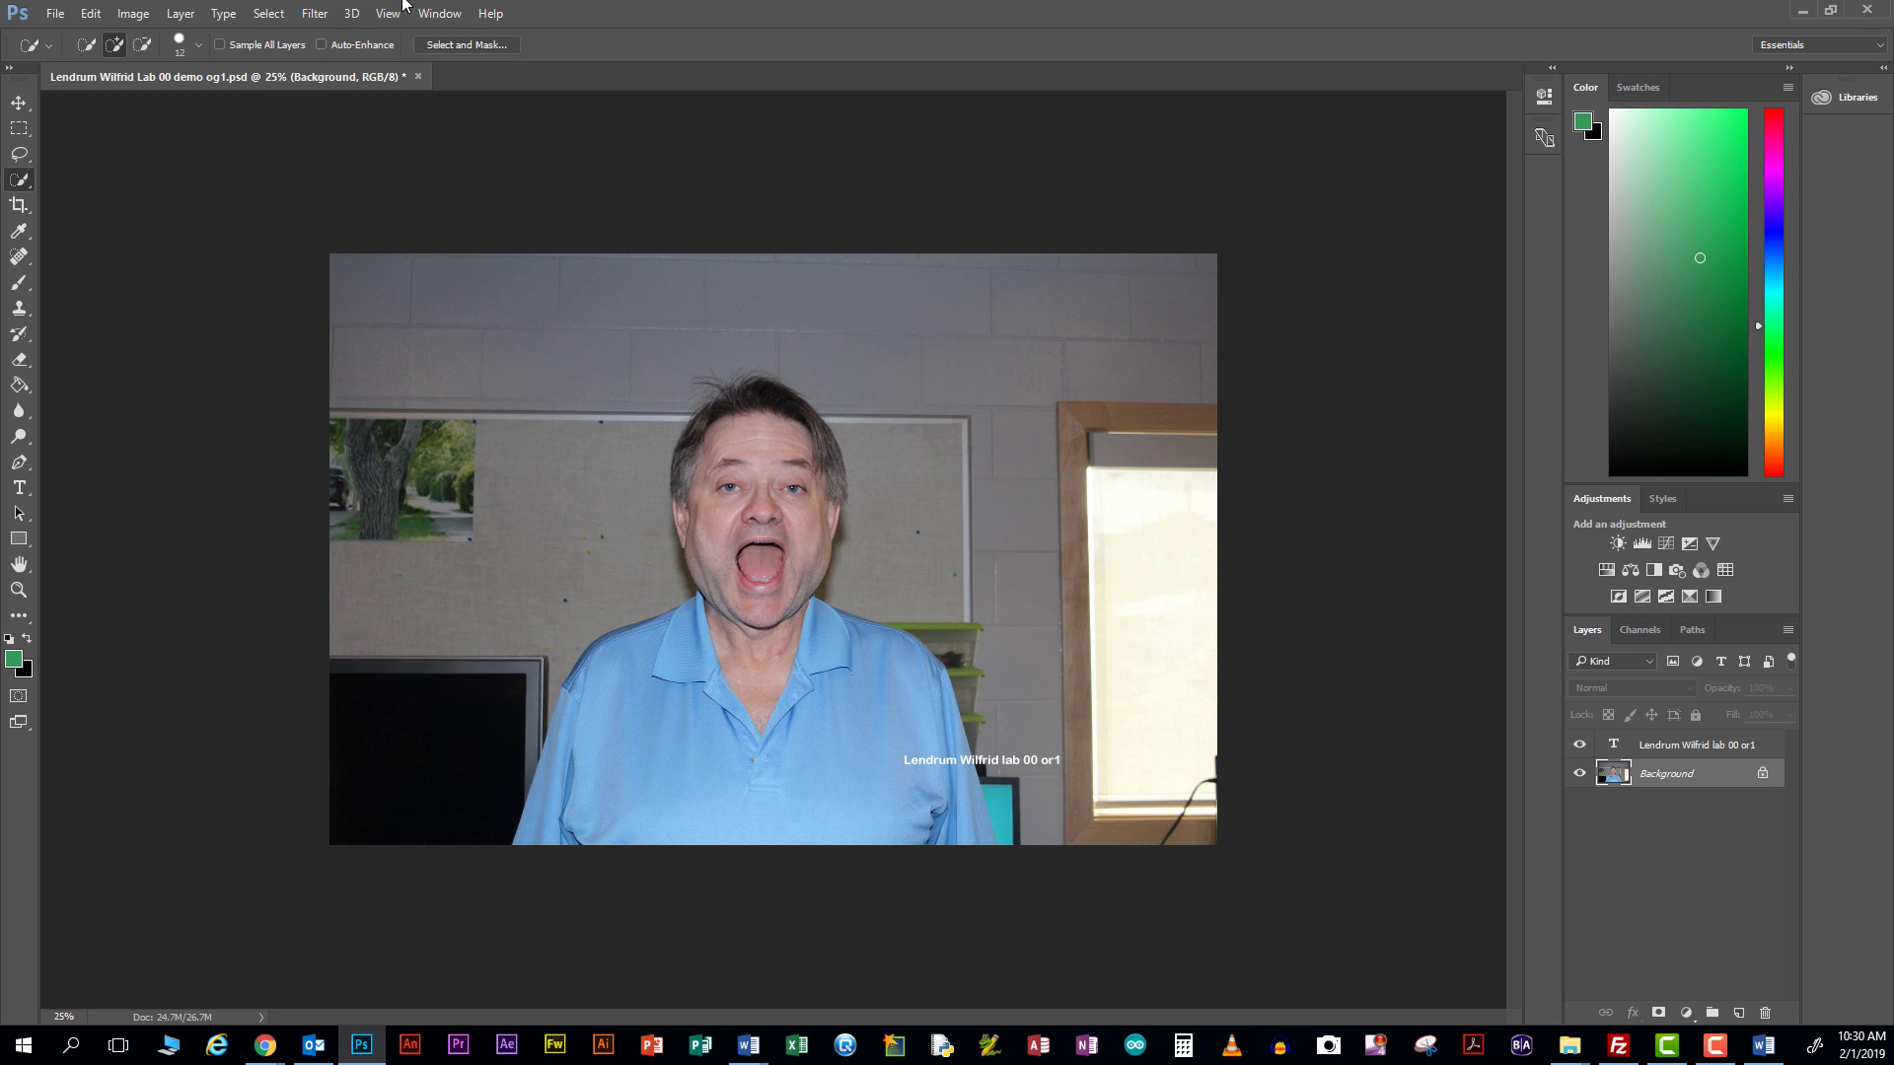
Save the resized demo og1 PSD with File > Save
{"action": "left_click", "coordinate": [55, 13]}
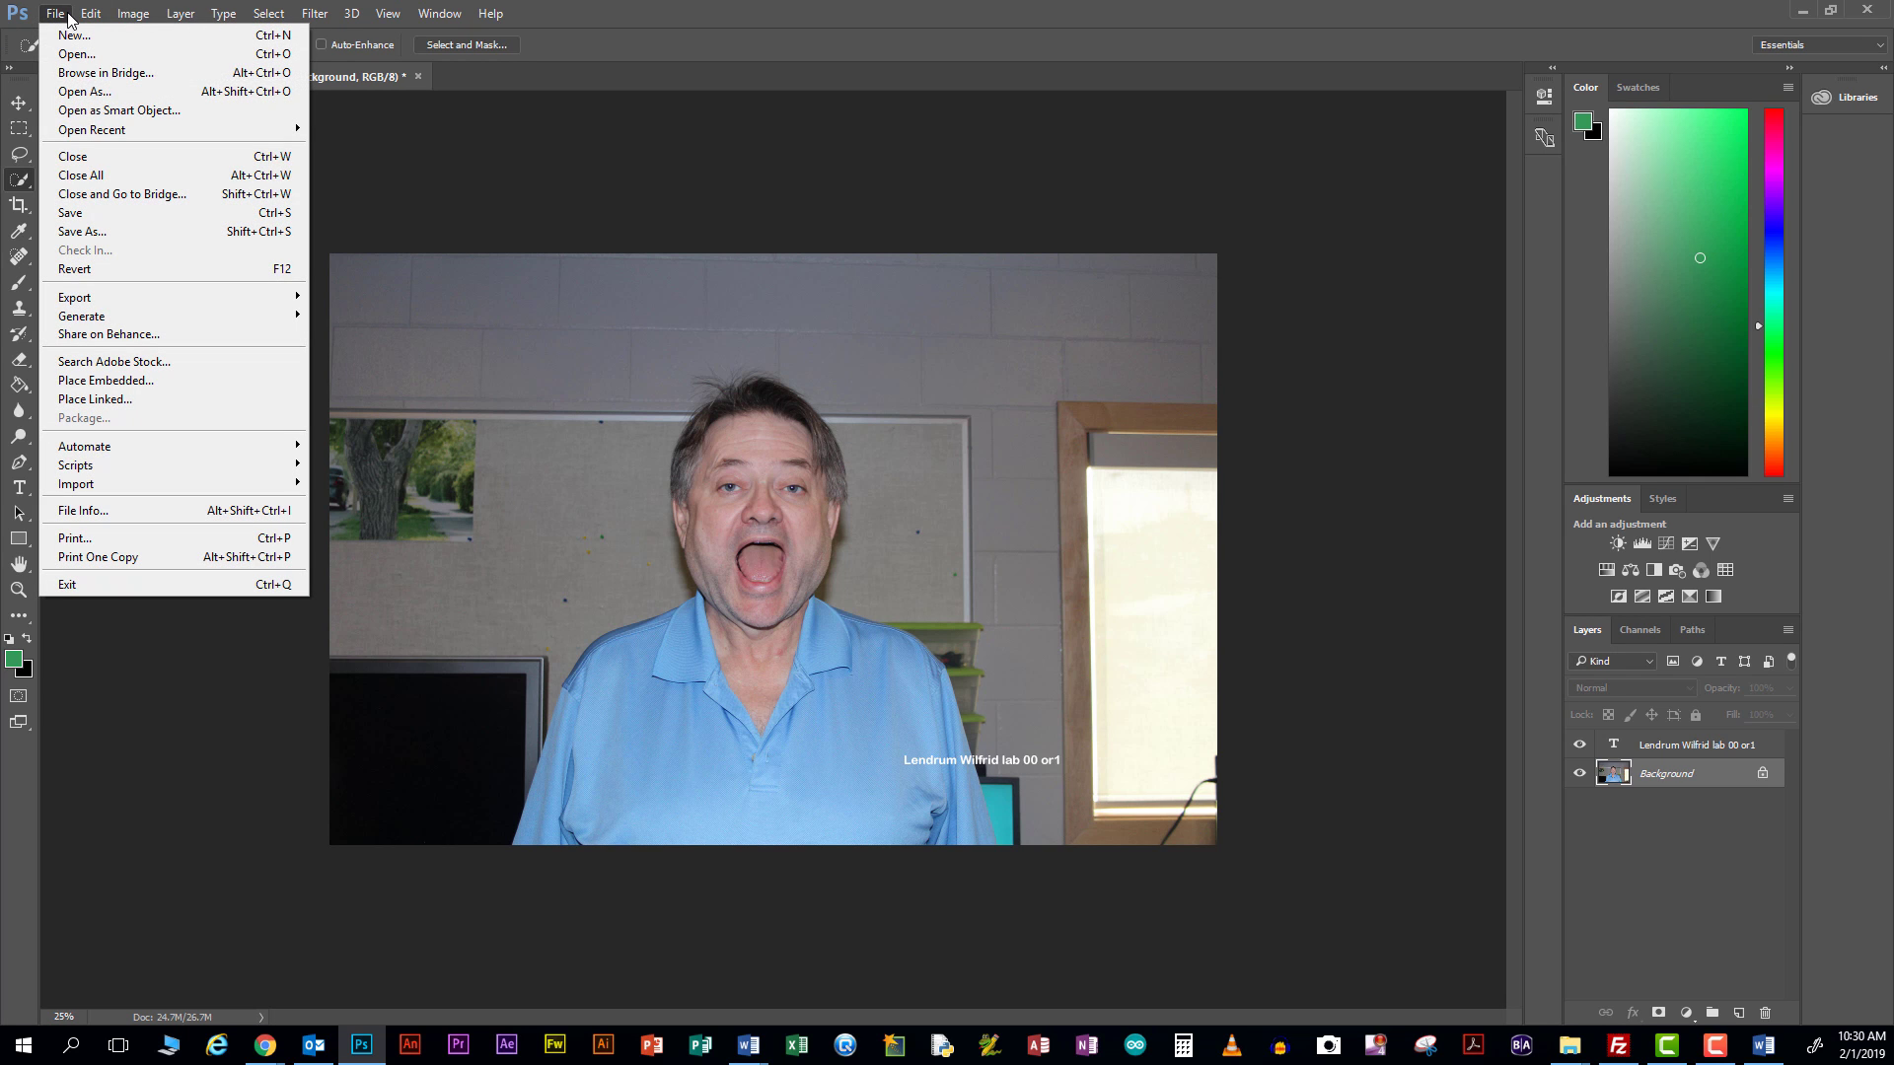
{"action": "left_click", "coordinate": [93, 209]}
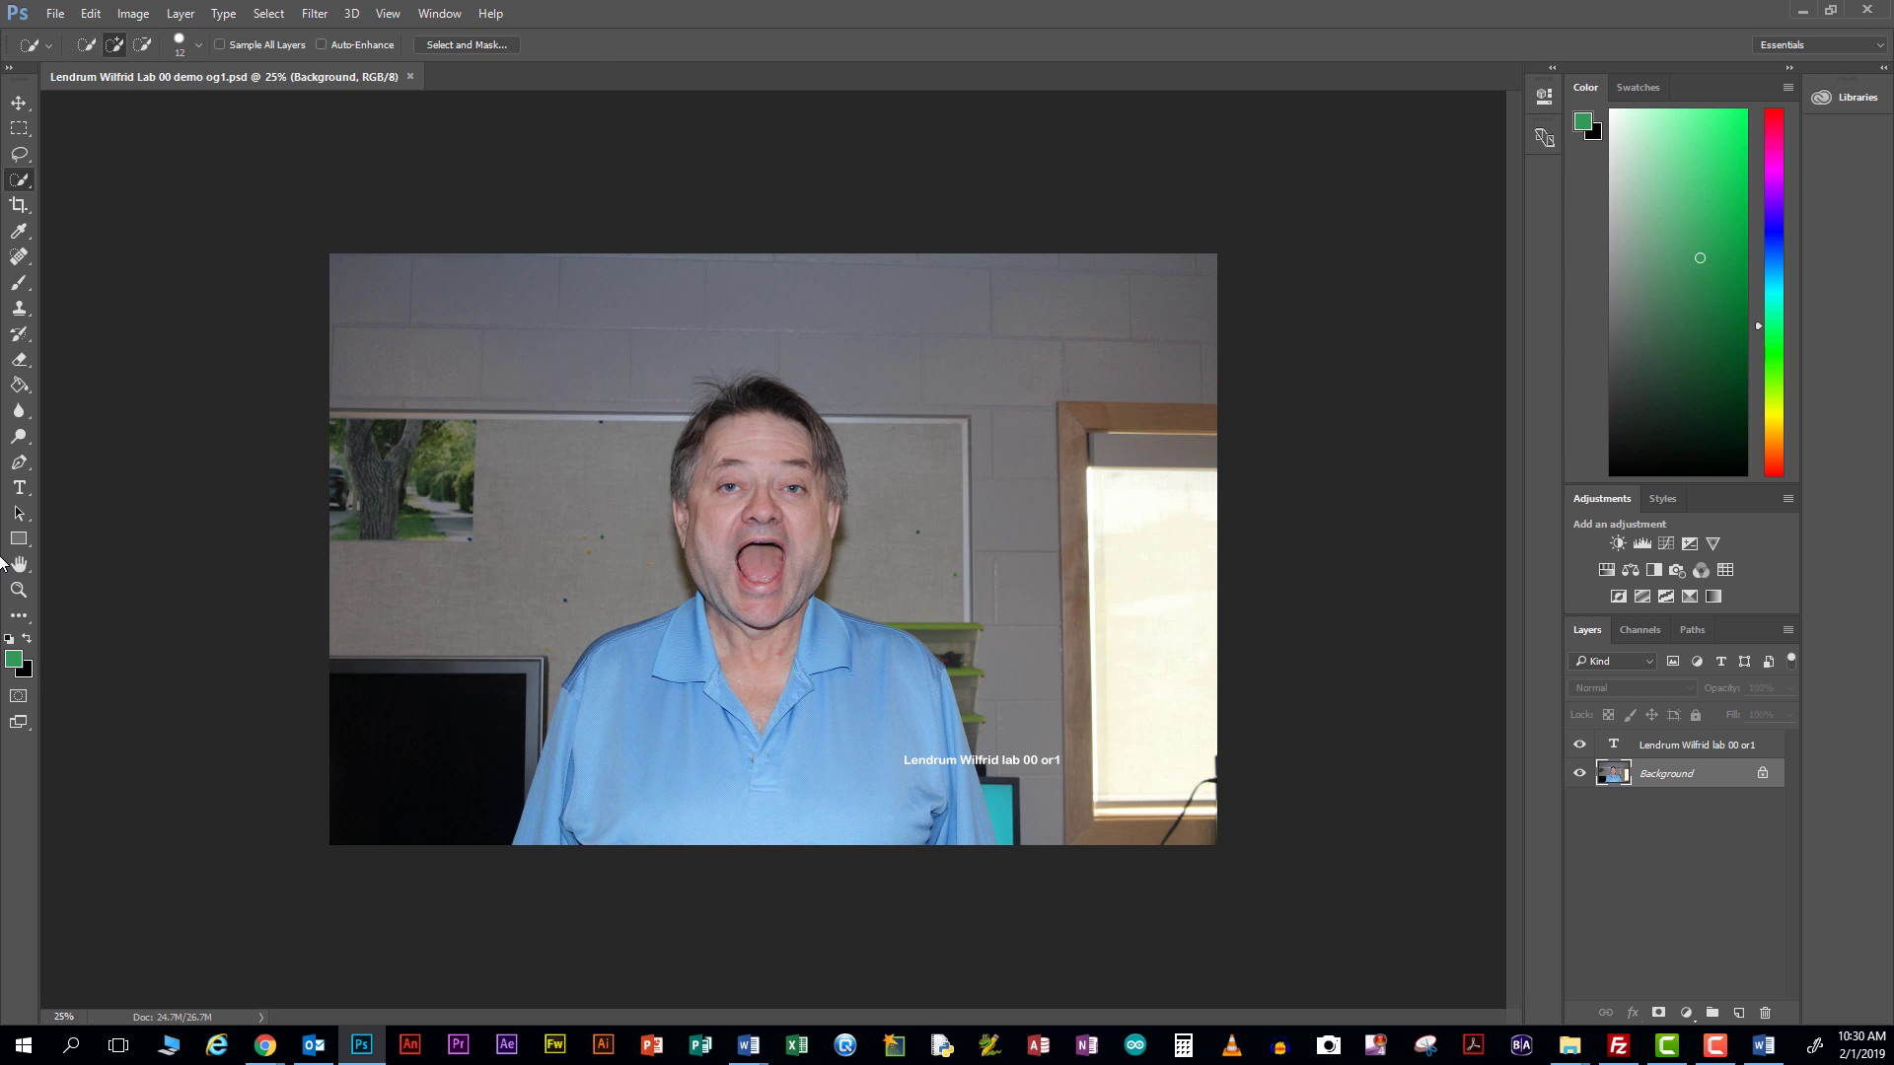
Save As JPEG over the existing demo og1 JPG file and confirm the replacement
{"action": "left_click", "coordinate": [55, 14]}
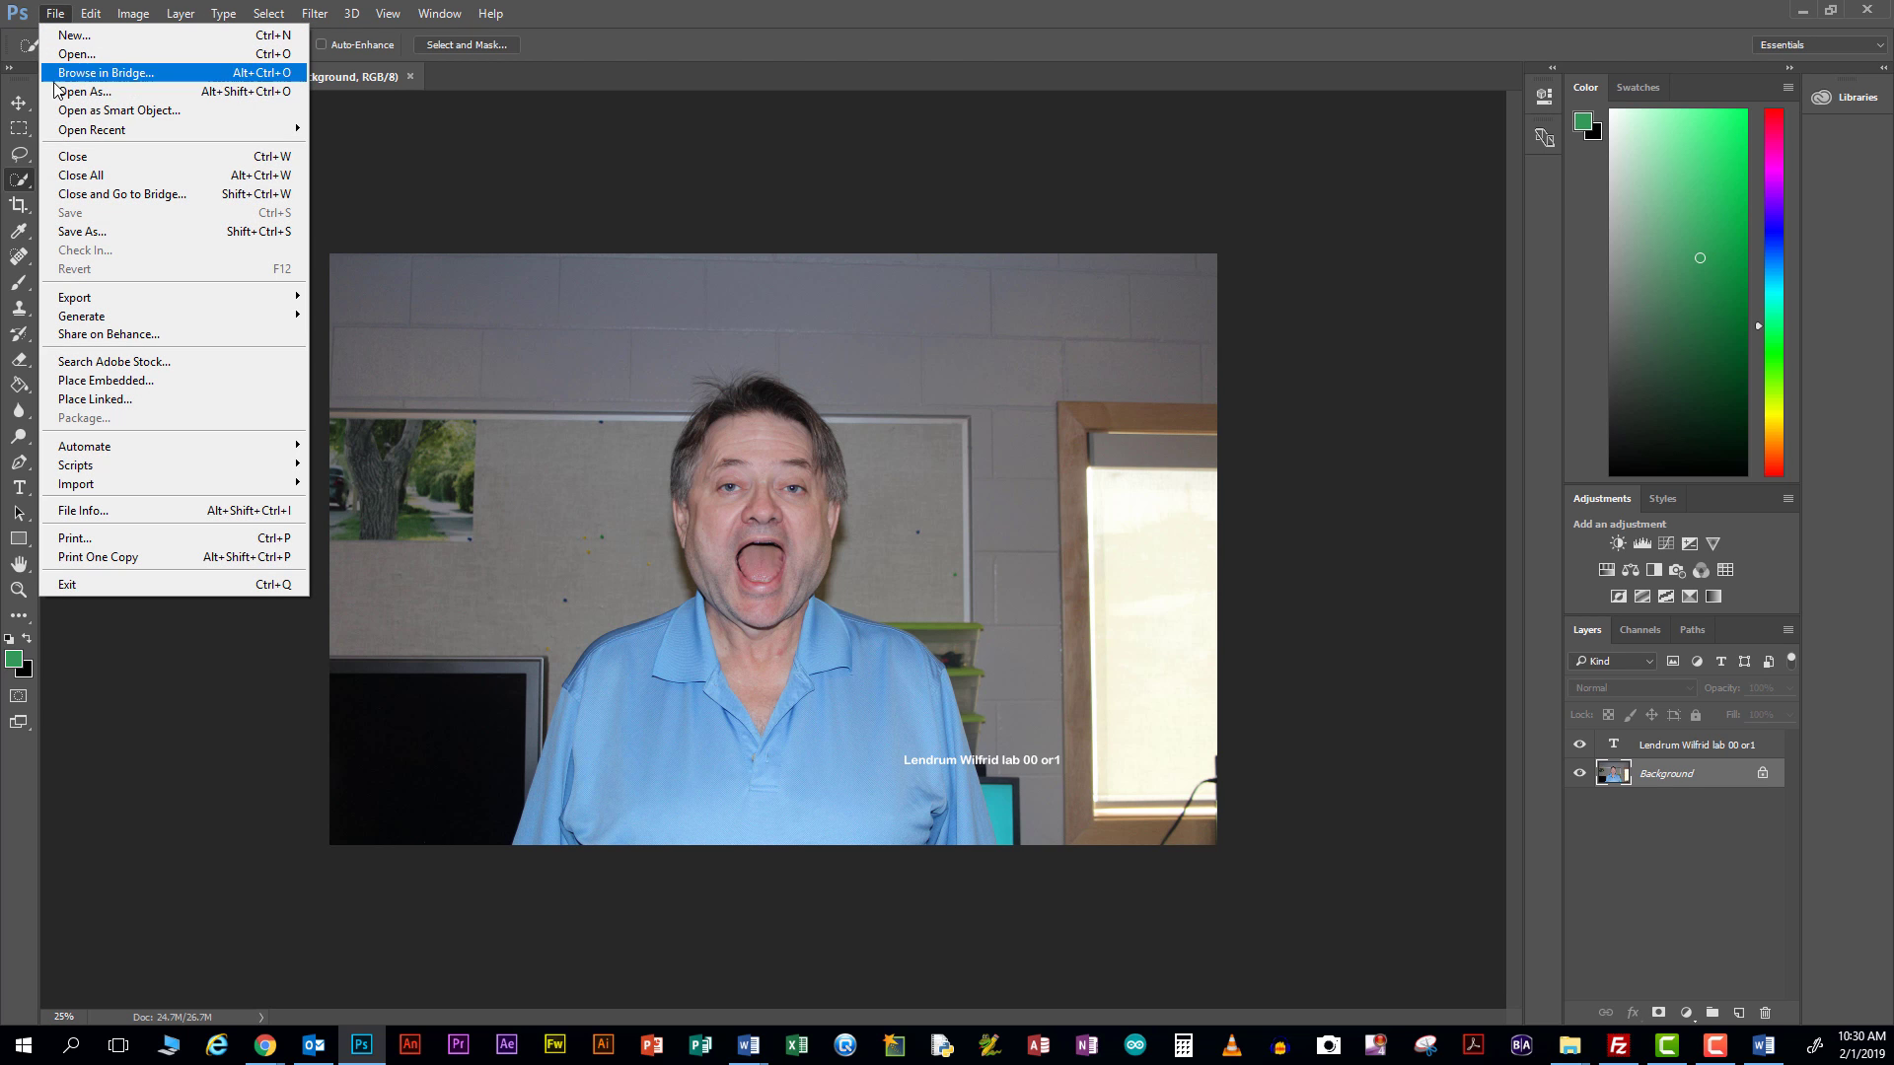
{"action": "left_click", "coordinate": [79, 232]}
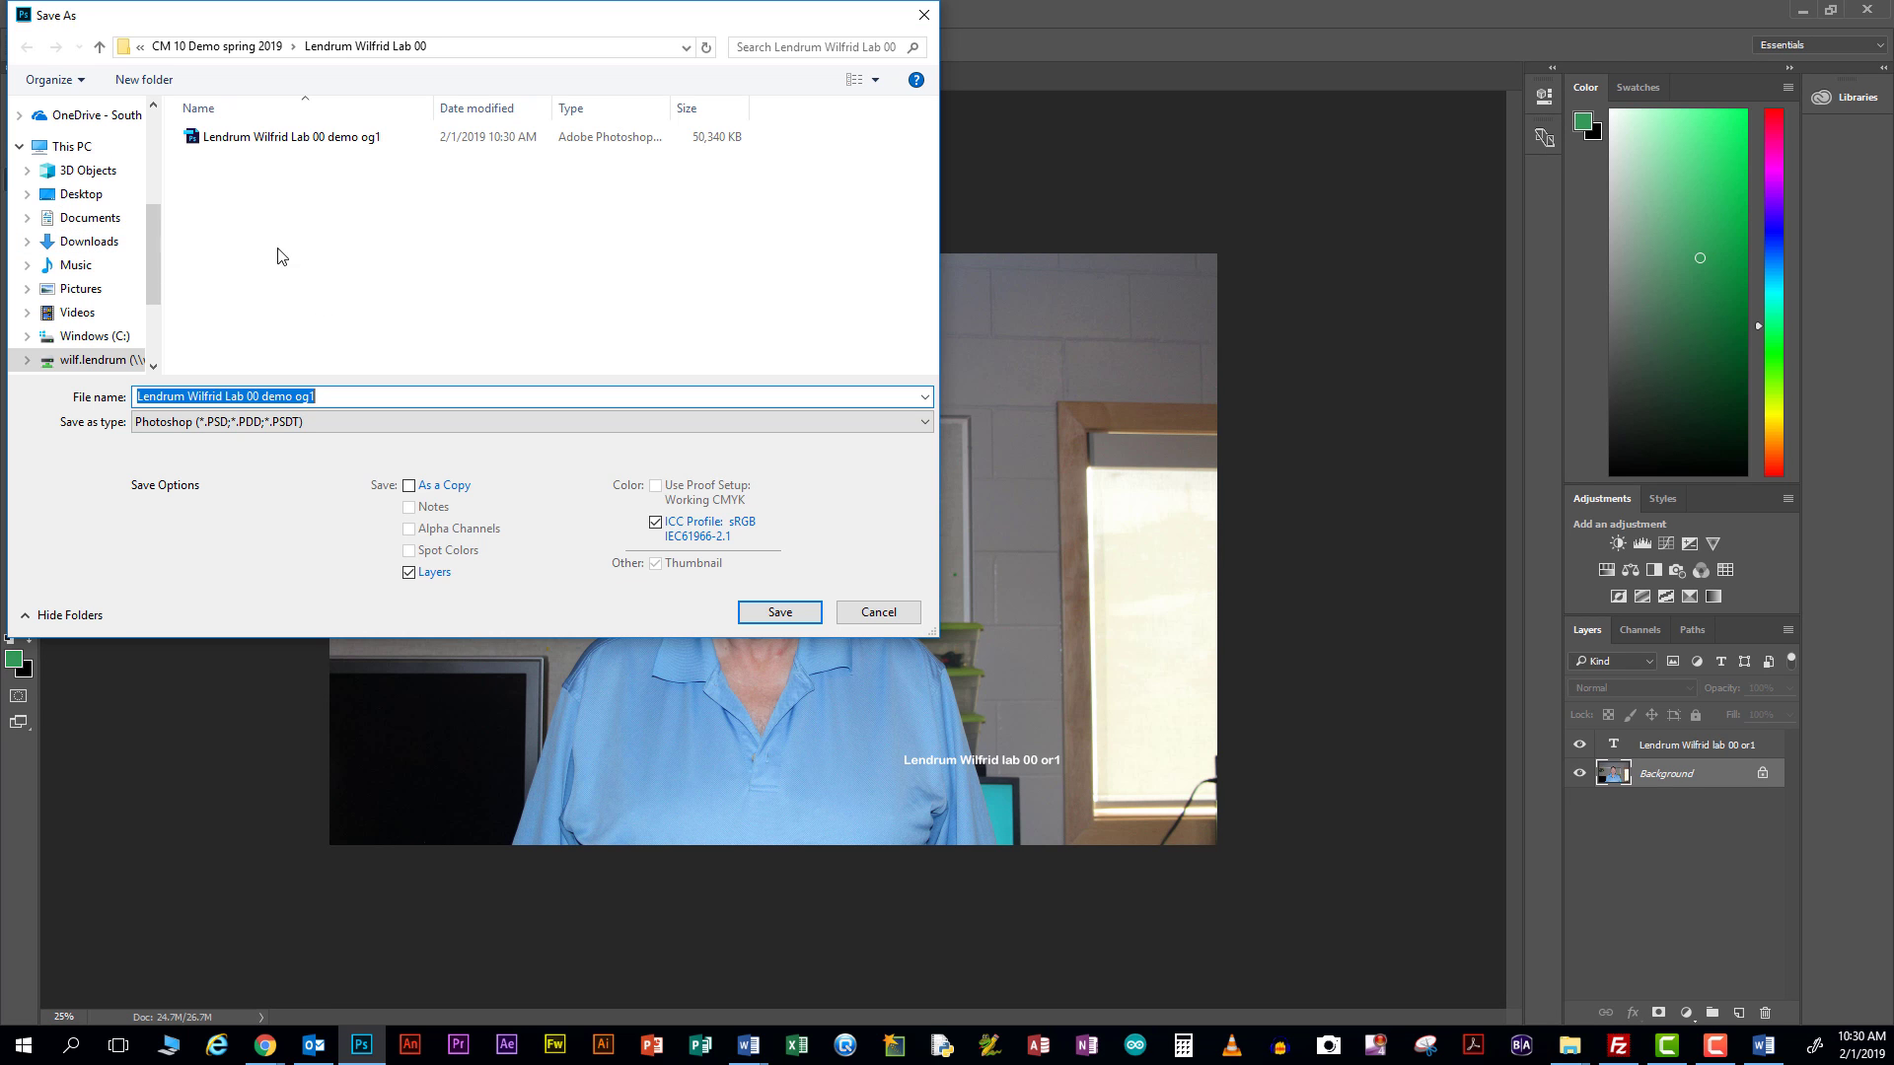
{"action": "left_click", "coordinate": [289, 422]}
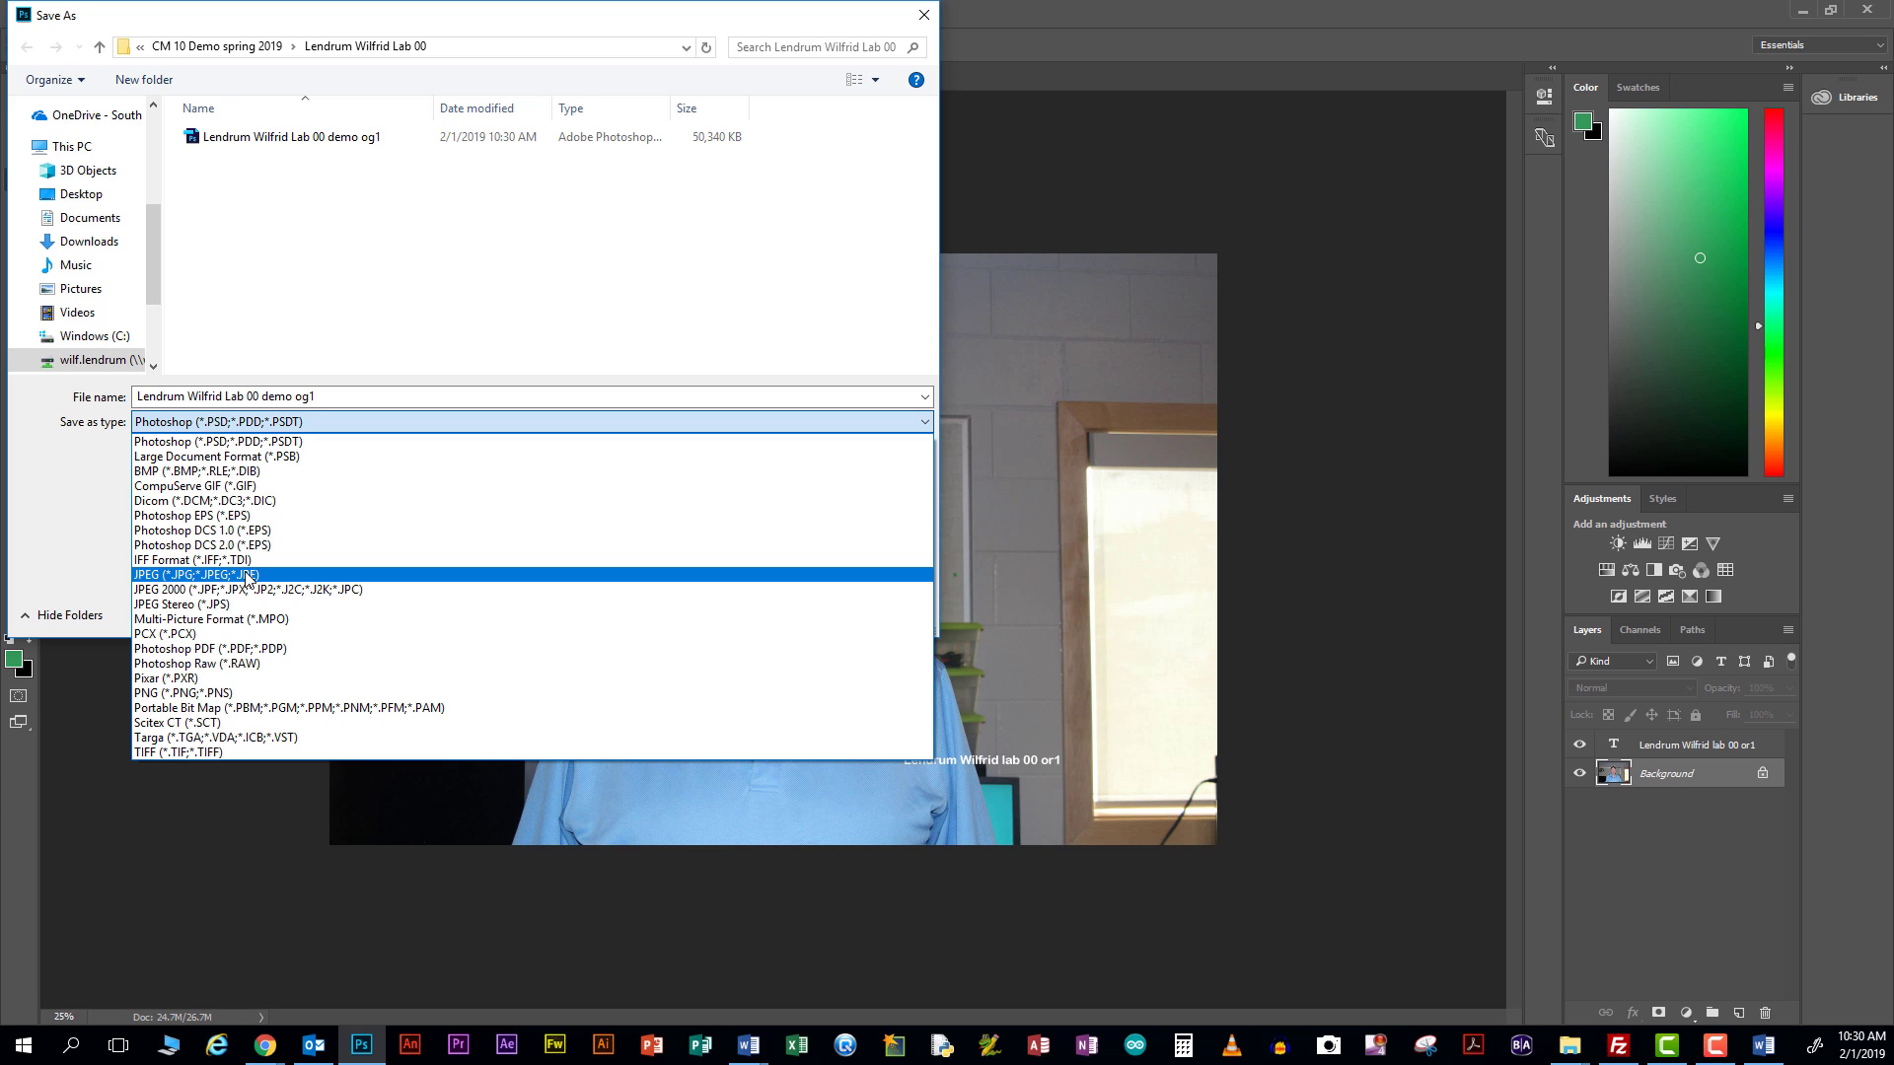
{"action": "left_click", "coordinate": [246, 575]}
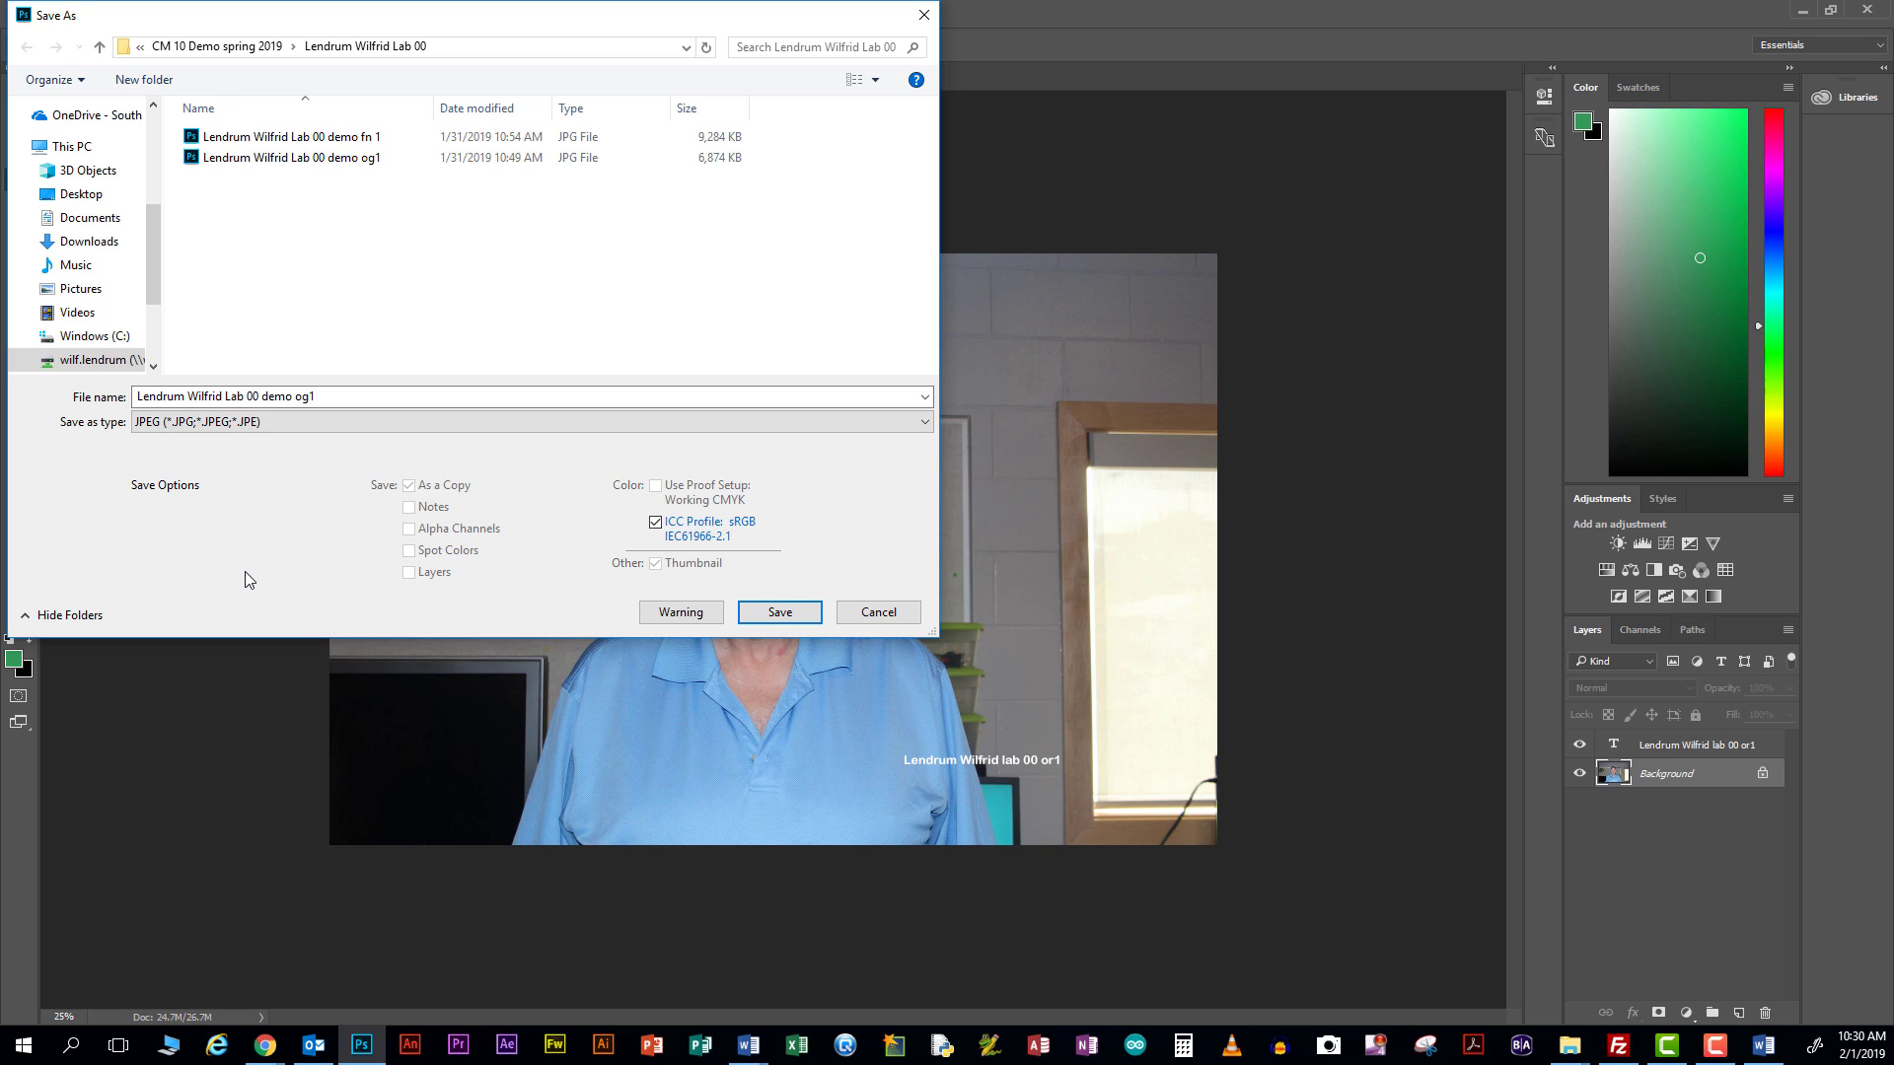
{"action": "left_click", "coordinate": [779, 618]}
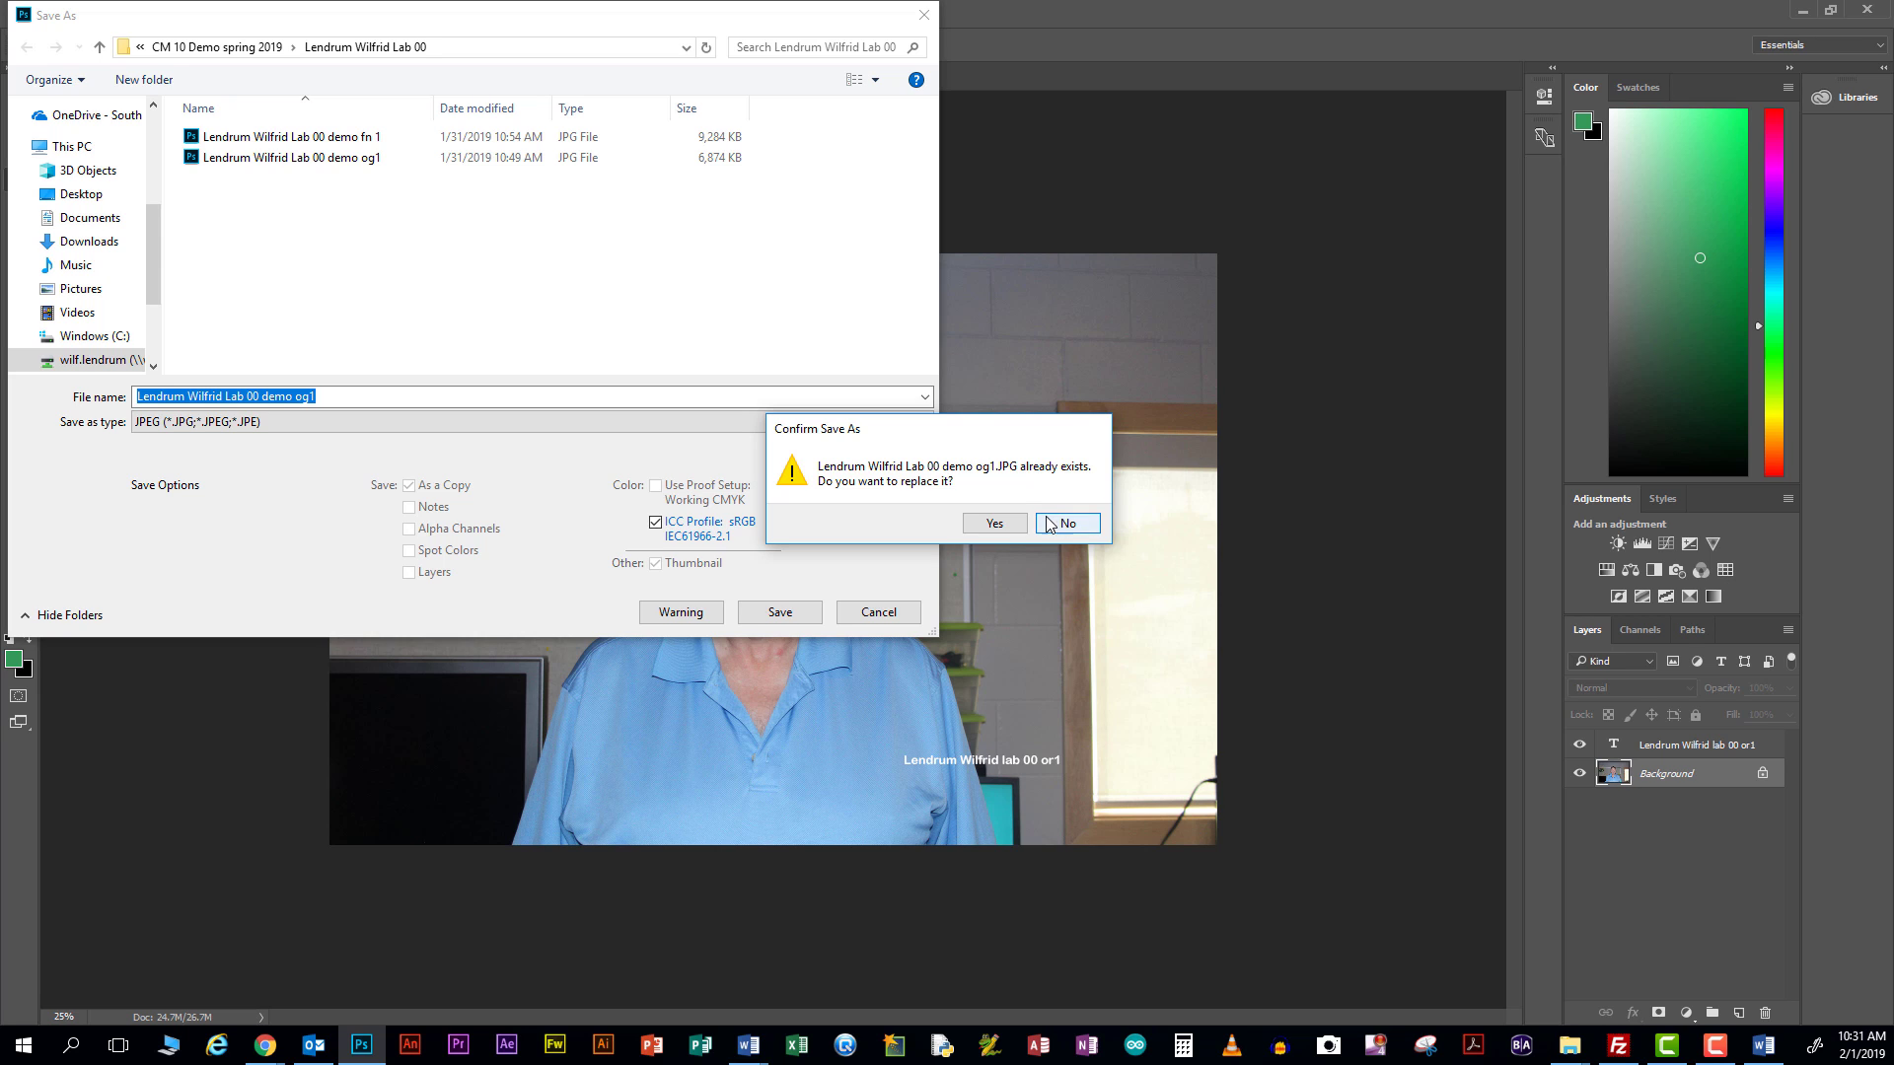
{"action": "left_click", "coordinate": [1006, 530]}
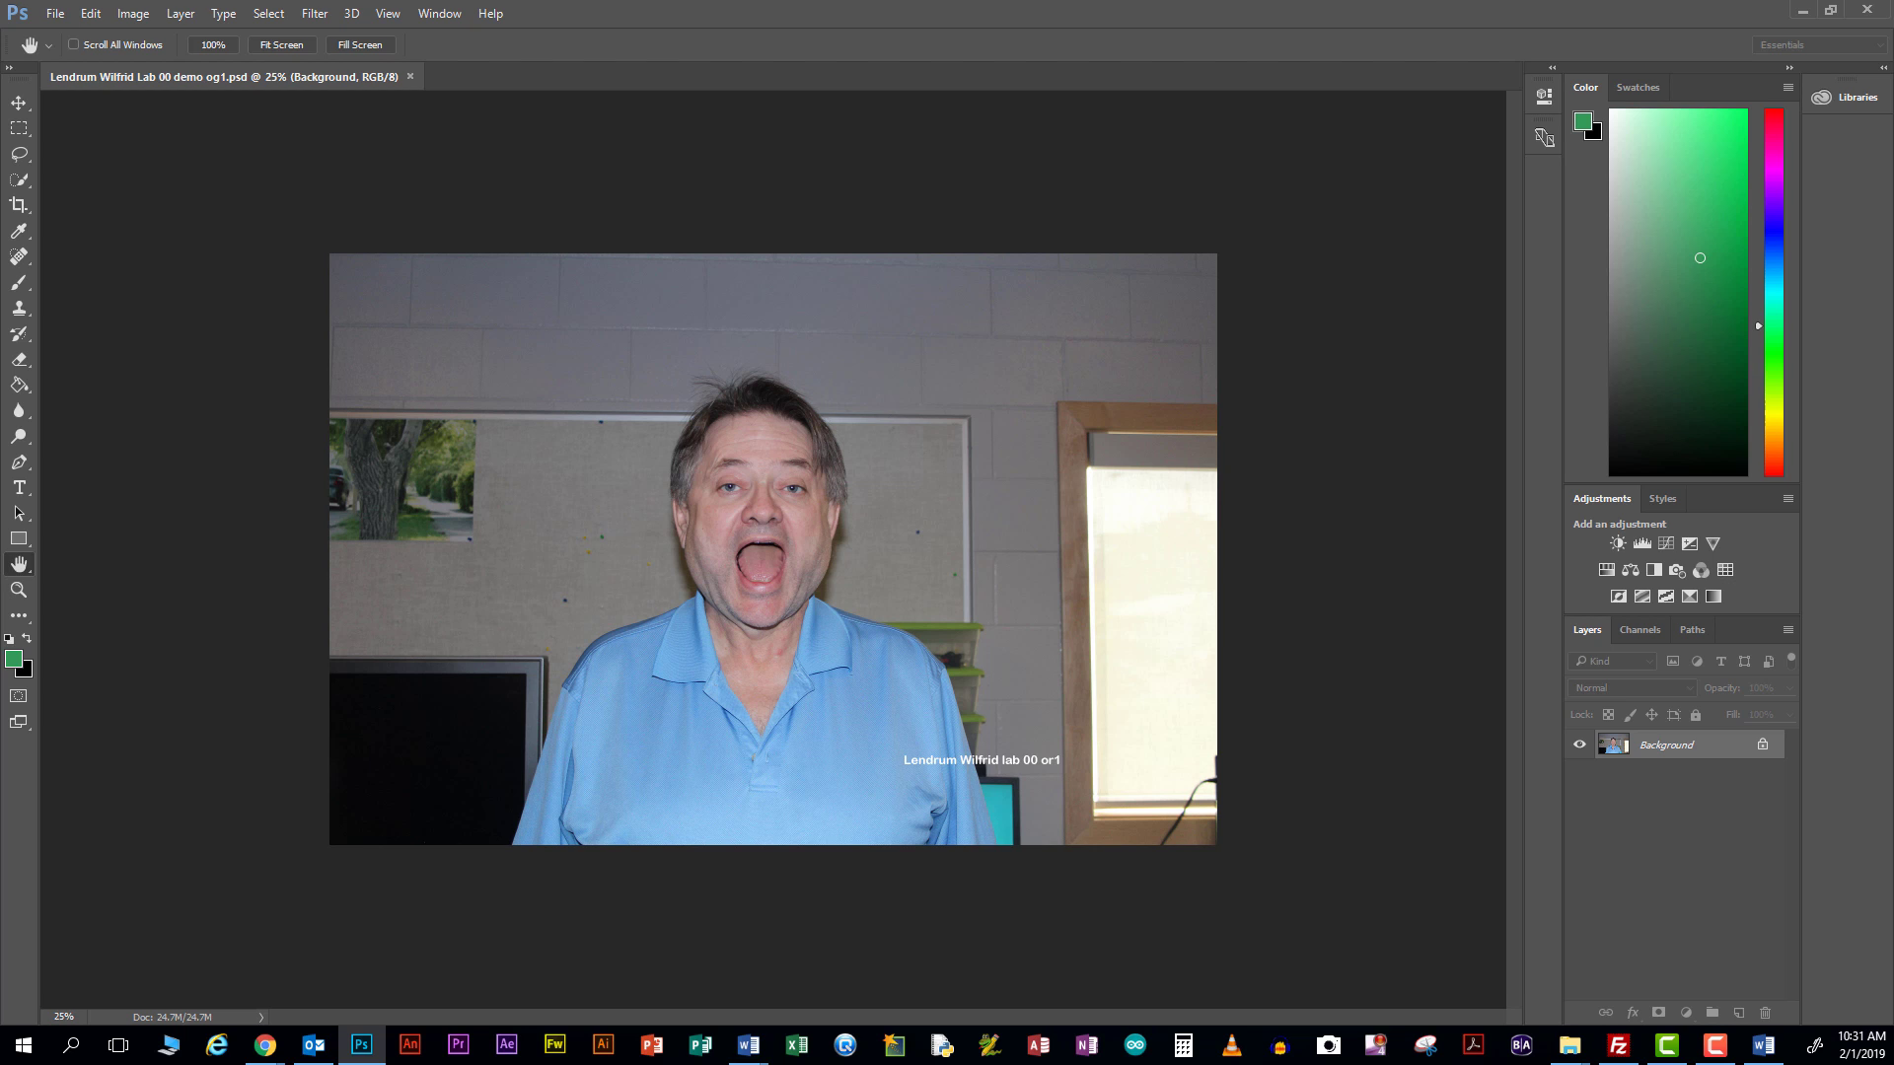
Confirm the JPEG Options at Quality 12 (Maximum) to finish saving the og1 JPEG
{"action": "left_click_drag", "start_coordinate": [1184, 55], "coordinate": [993, 131]}
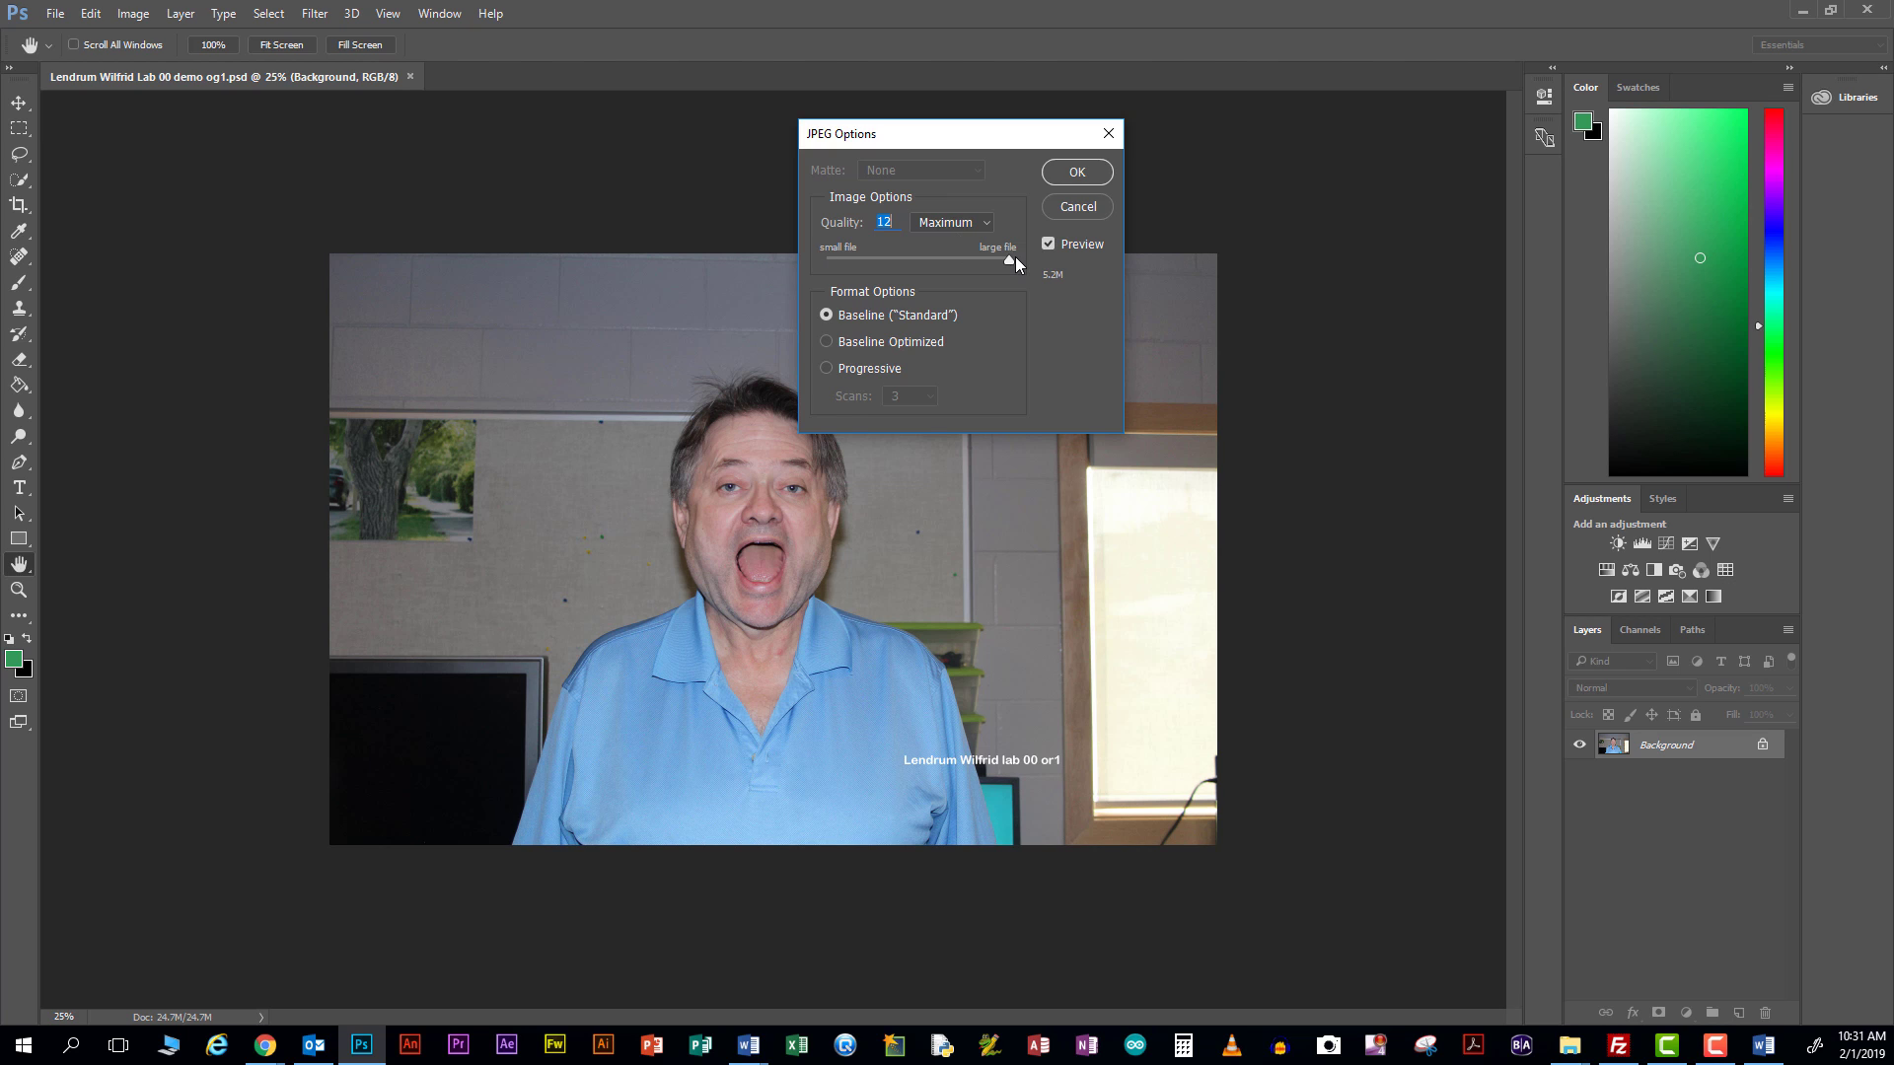
{"action": "left_click", "coordinate": [1077, 172]}
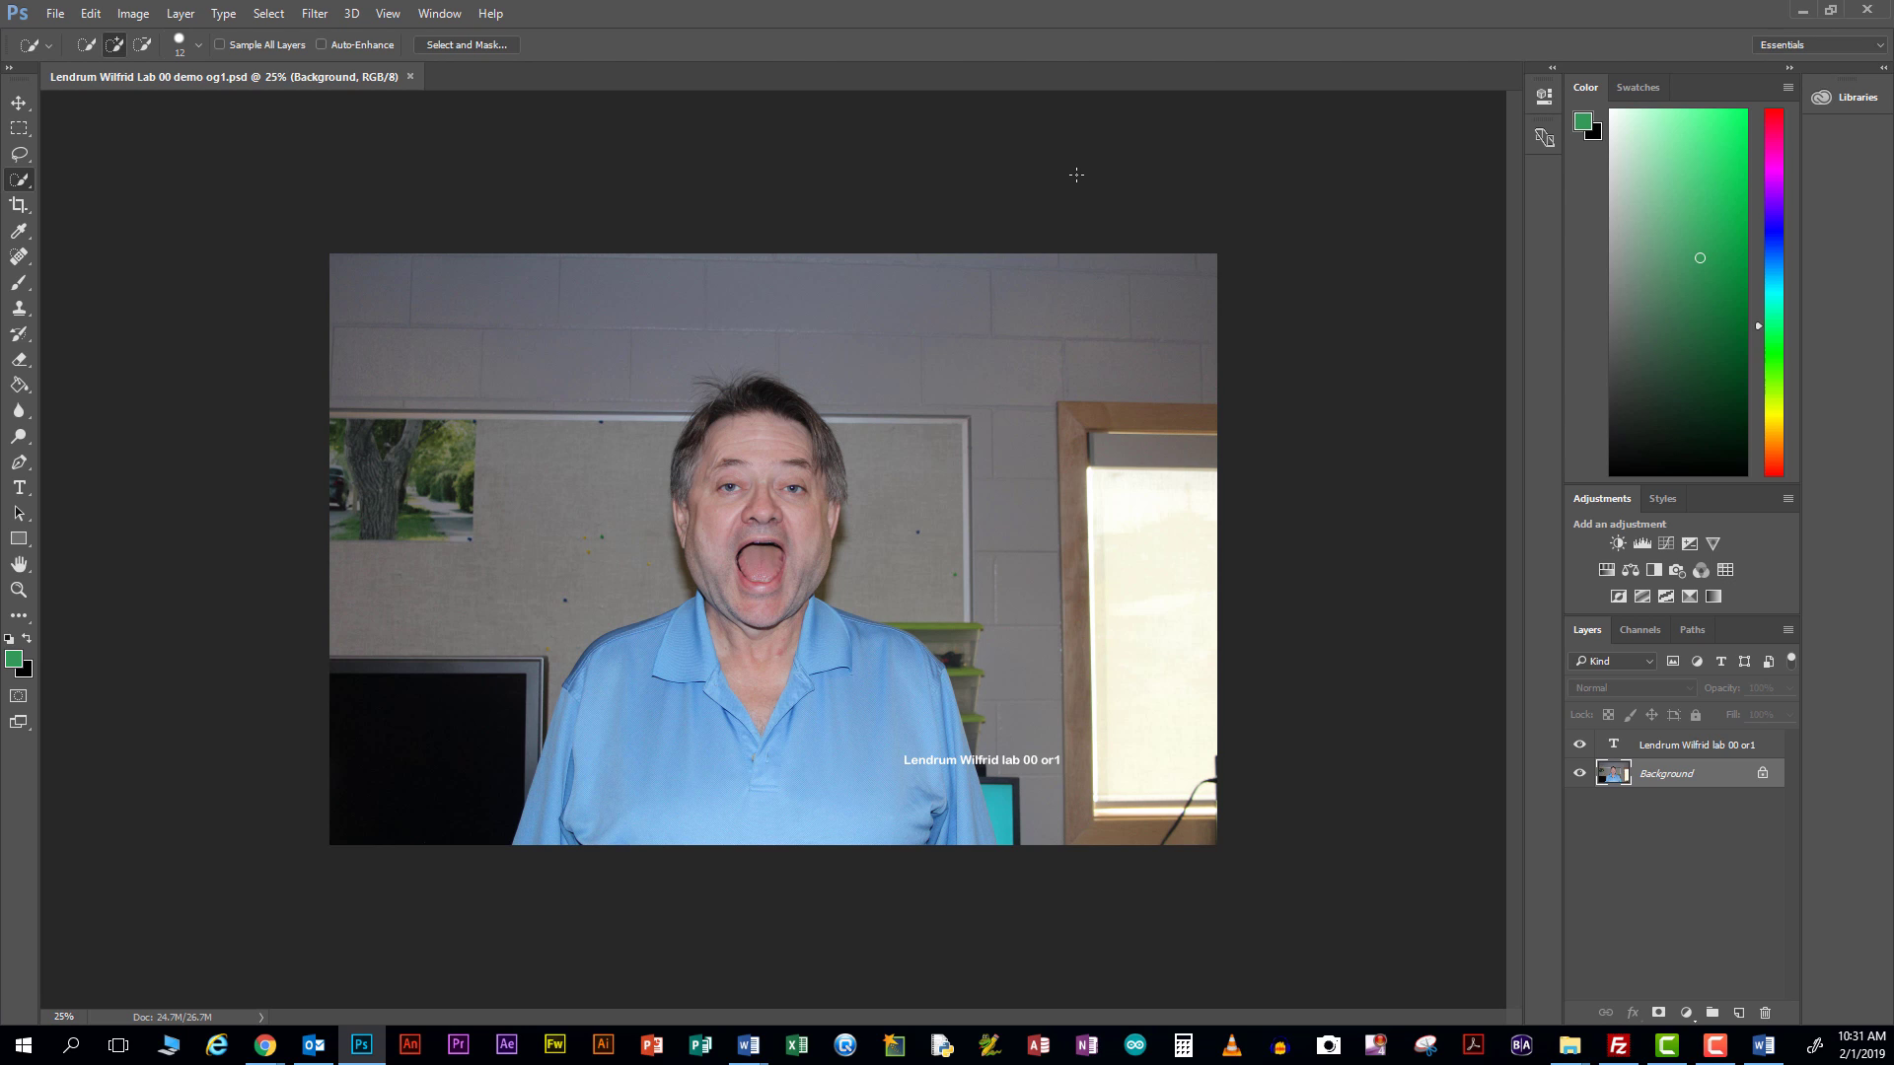
Close the og1 photo and open demo fn 1 JPG from the lab folder
{"action": "left_click", "coordinate": [411, 76]}
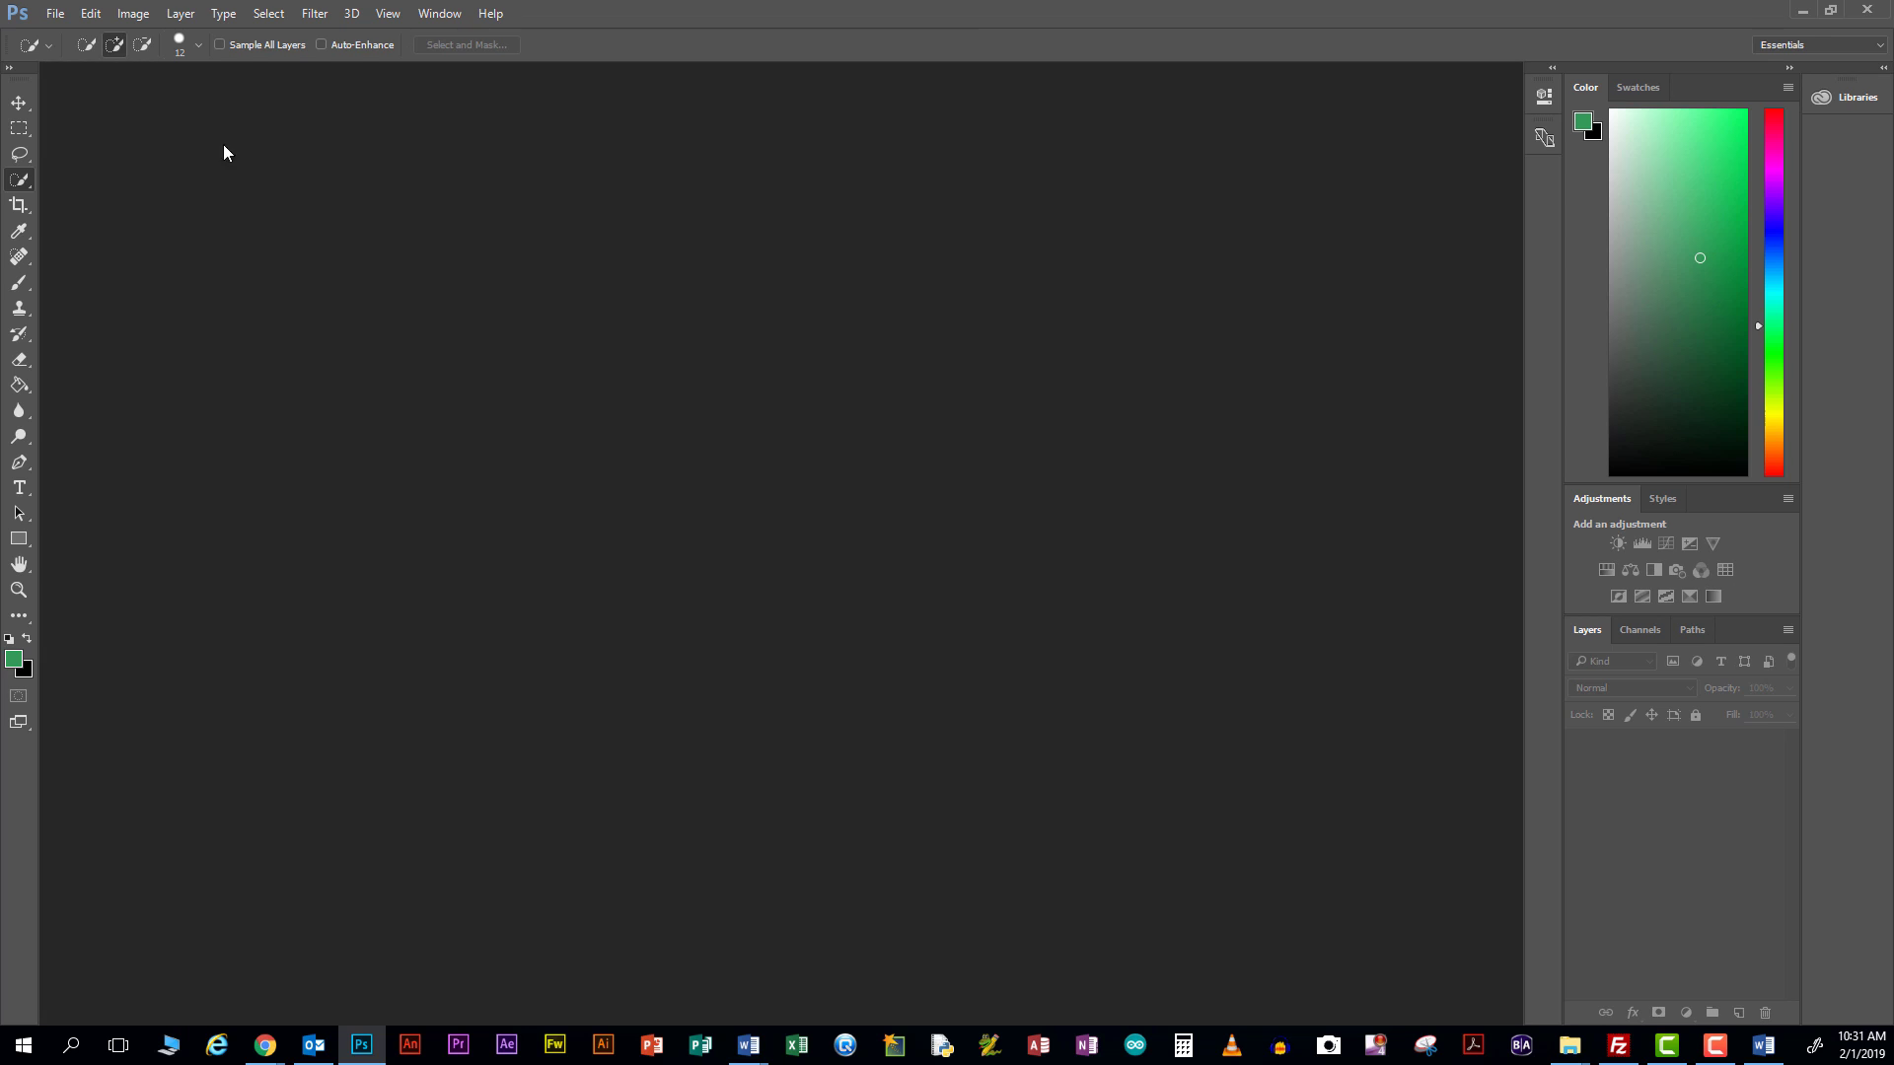
{"action": "left_click", "coordinate": [54, 11]}
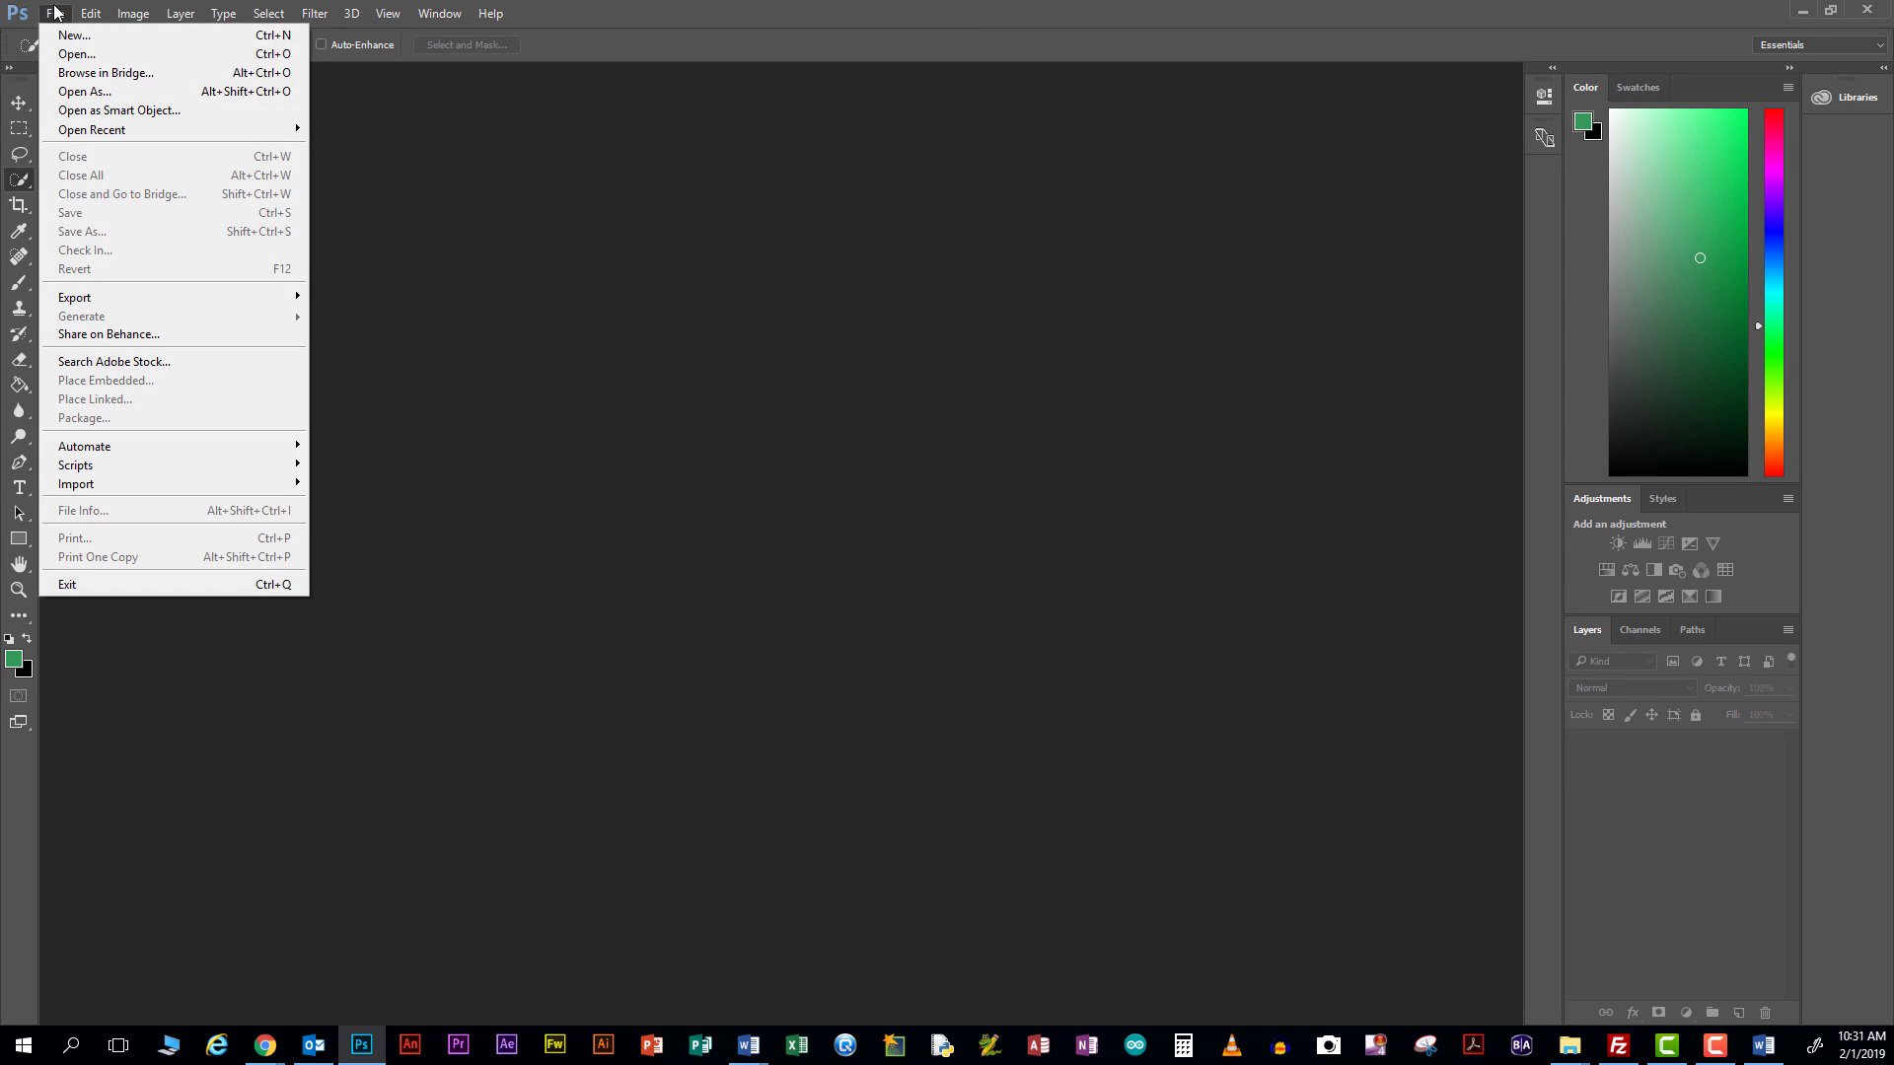
{"action": "left_click", "coordinate": [73, 55]}
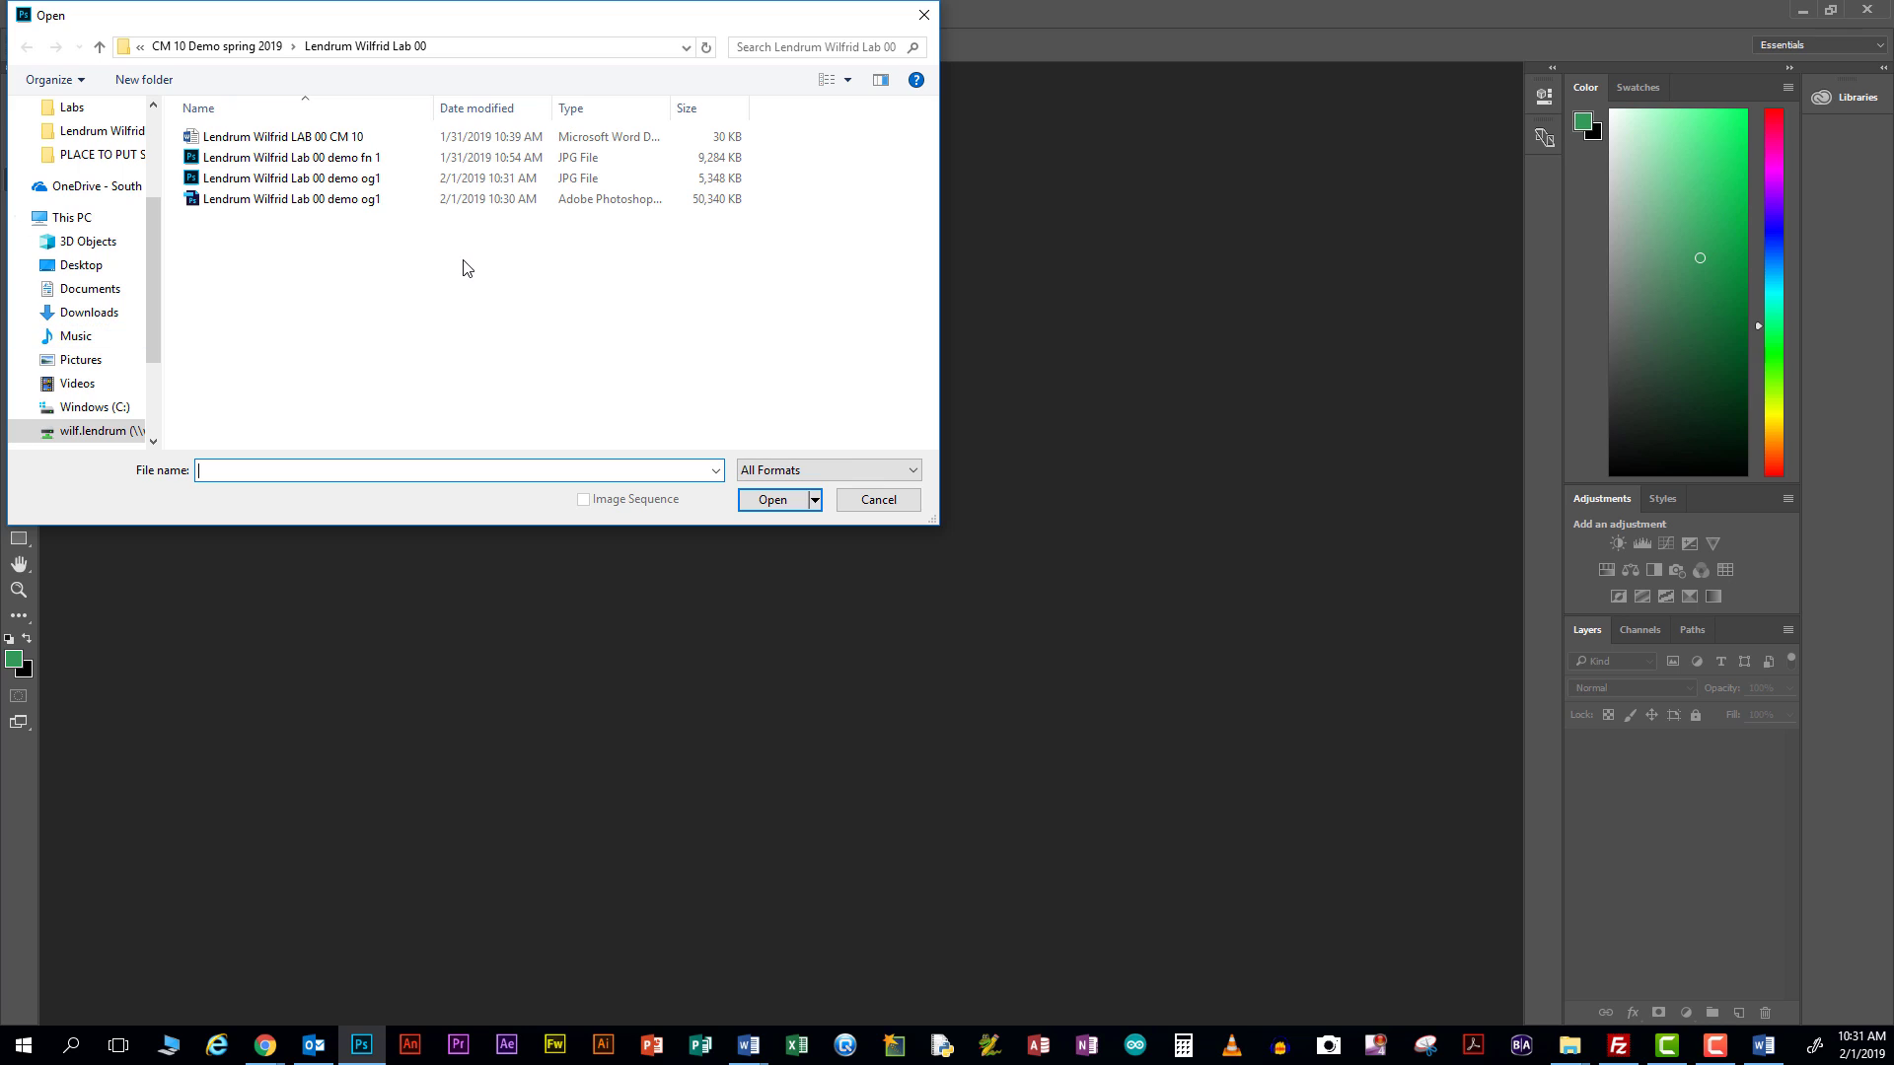
{"action": "left_click", "coordinate": [343, 164]}
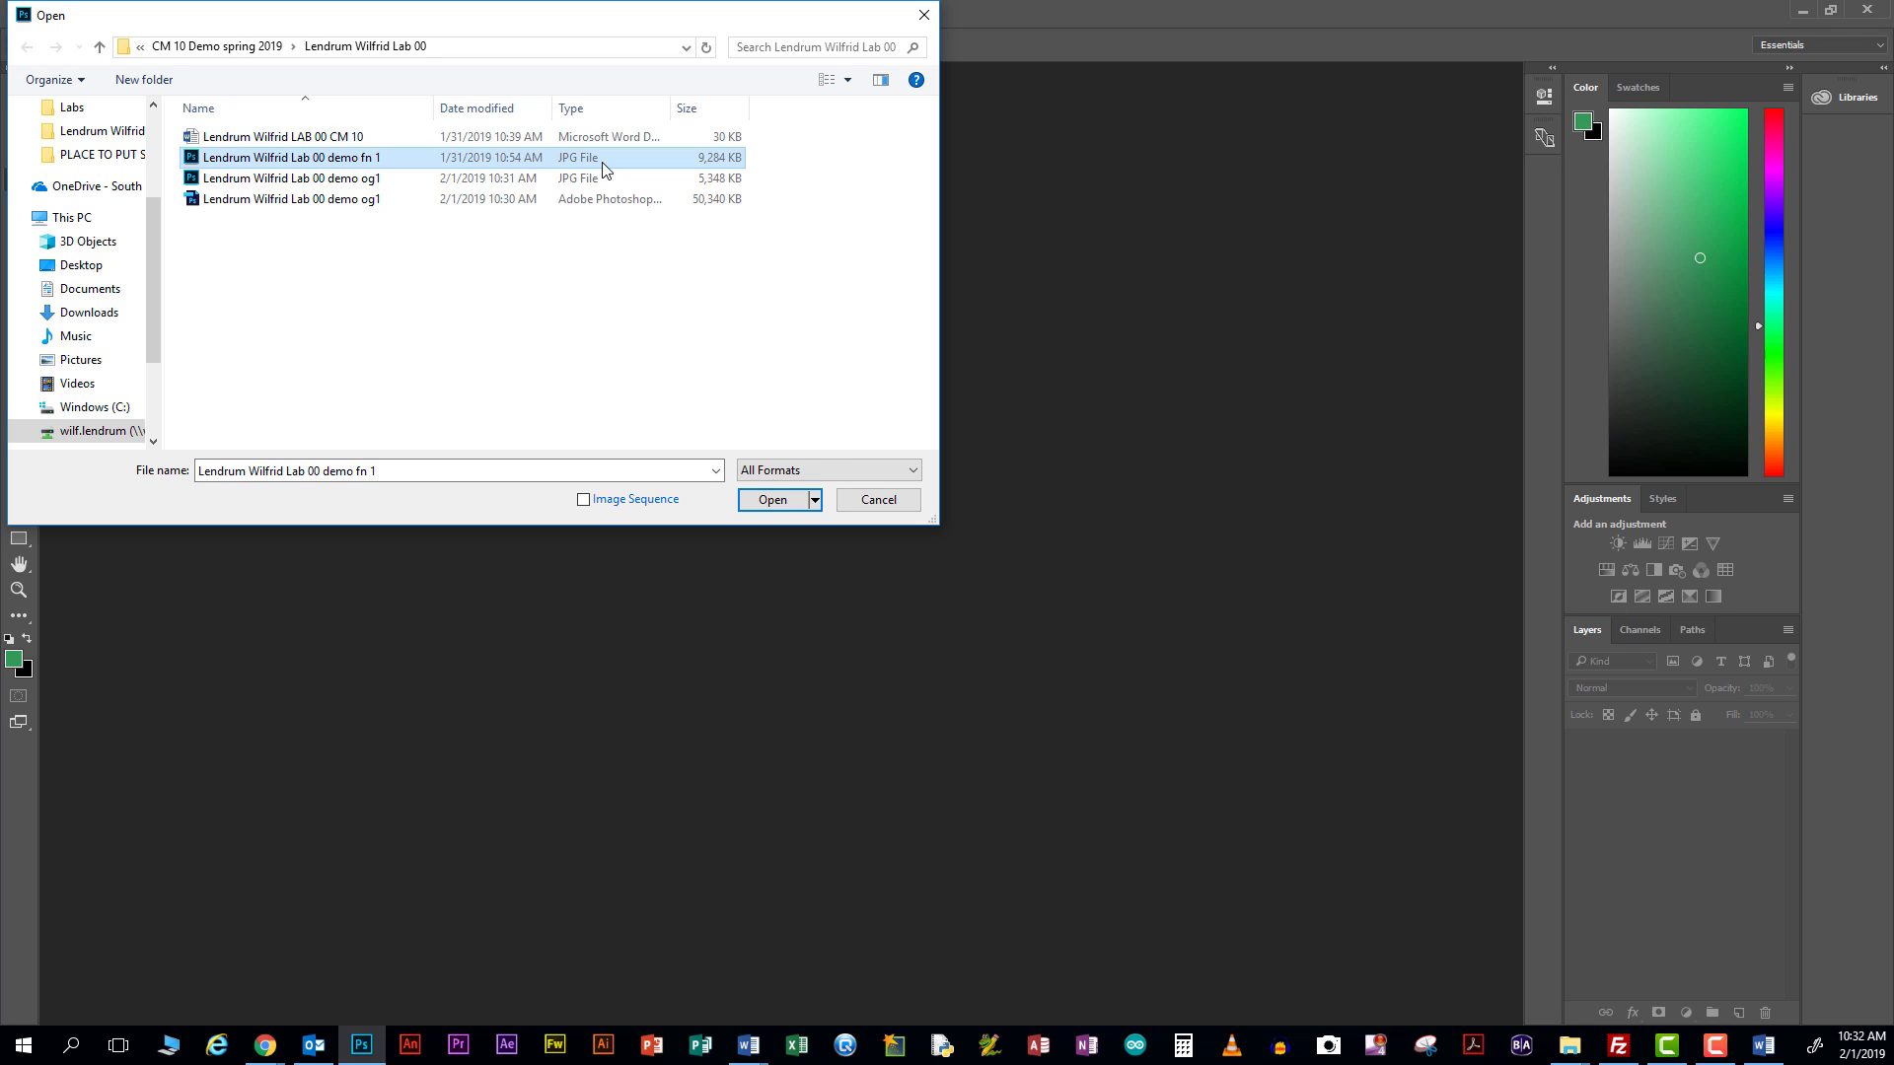
{"action": "left_click", "coordinate": [786, 504]}
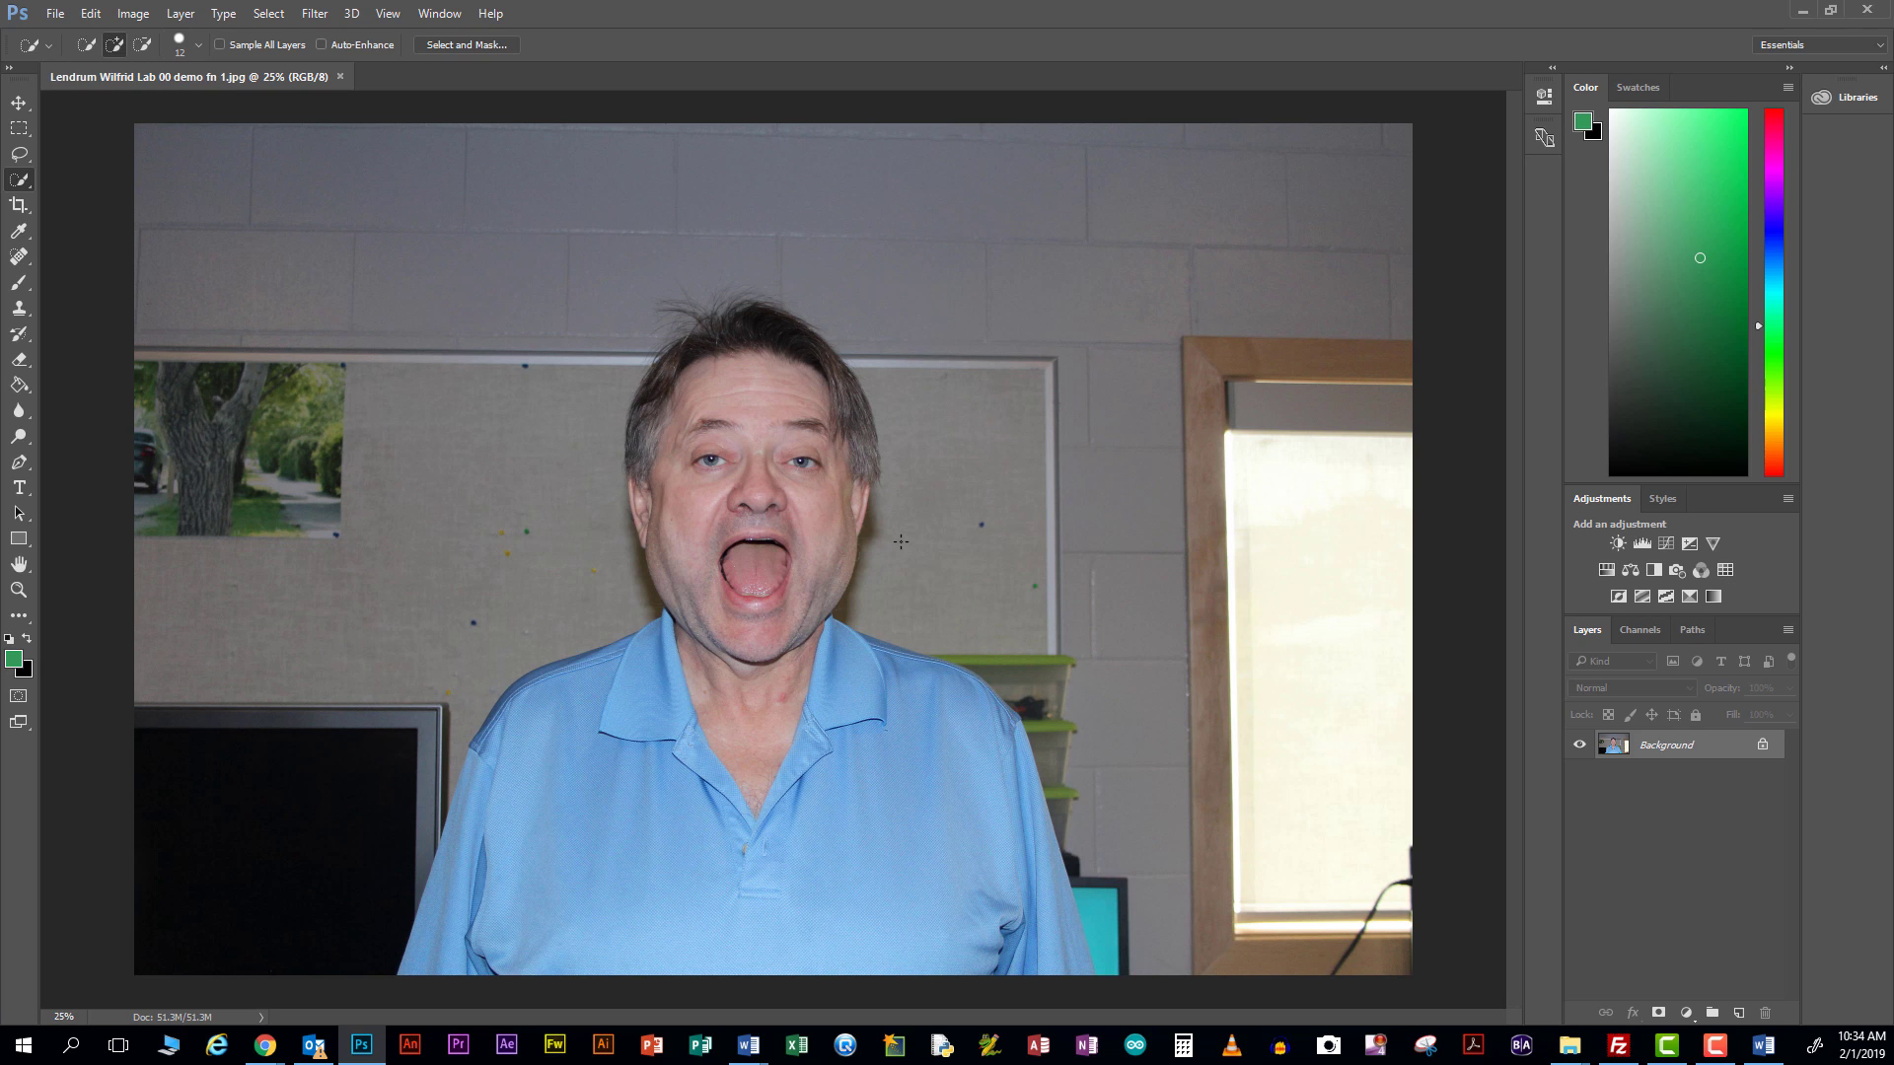
Crop demo fn 1 tightly around the man's head and shoulders, trimming all four sides
{"action": "left_click", "coordinate": [19, 204]}
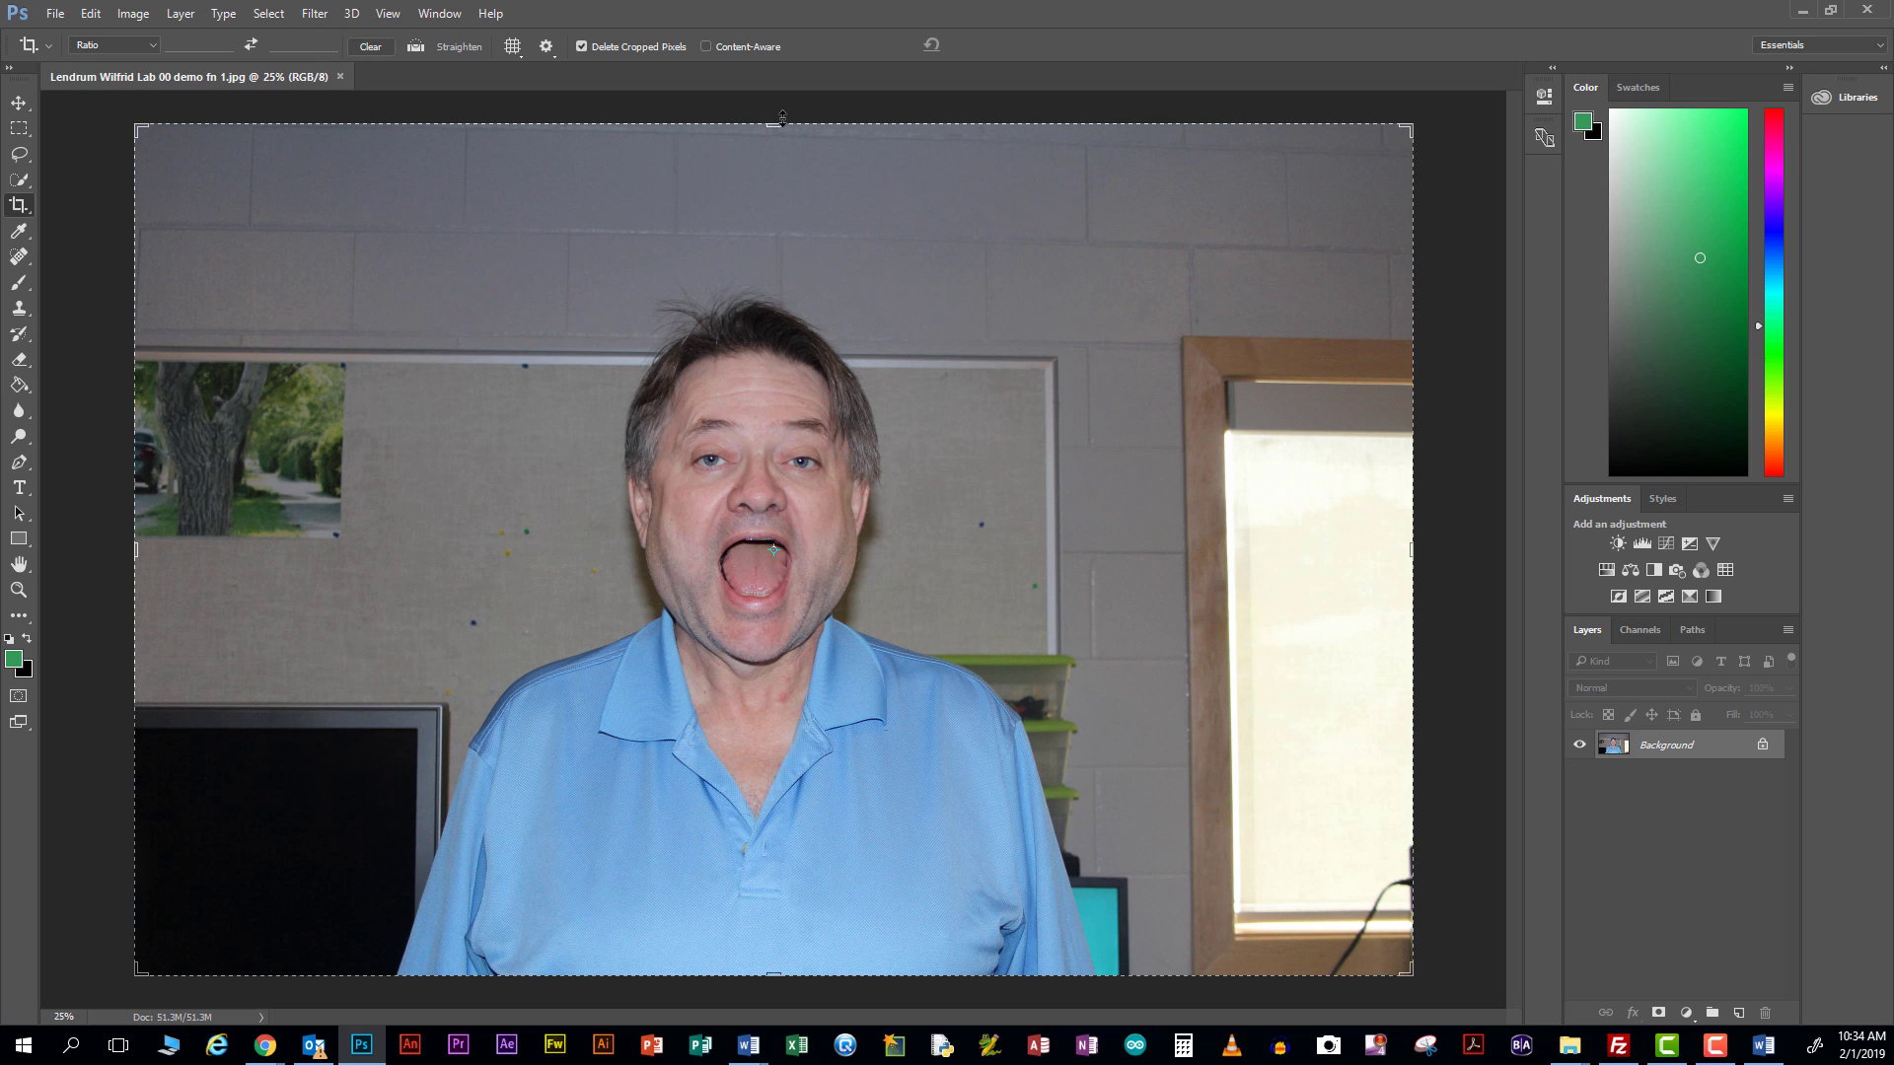
{"action": "left_click", "coordinate": [140, 549]}
{"action": "left_click_drag", "start_coordinate": [140, 550], "coordinate": [296, 550]}
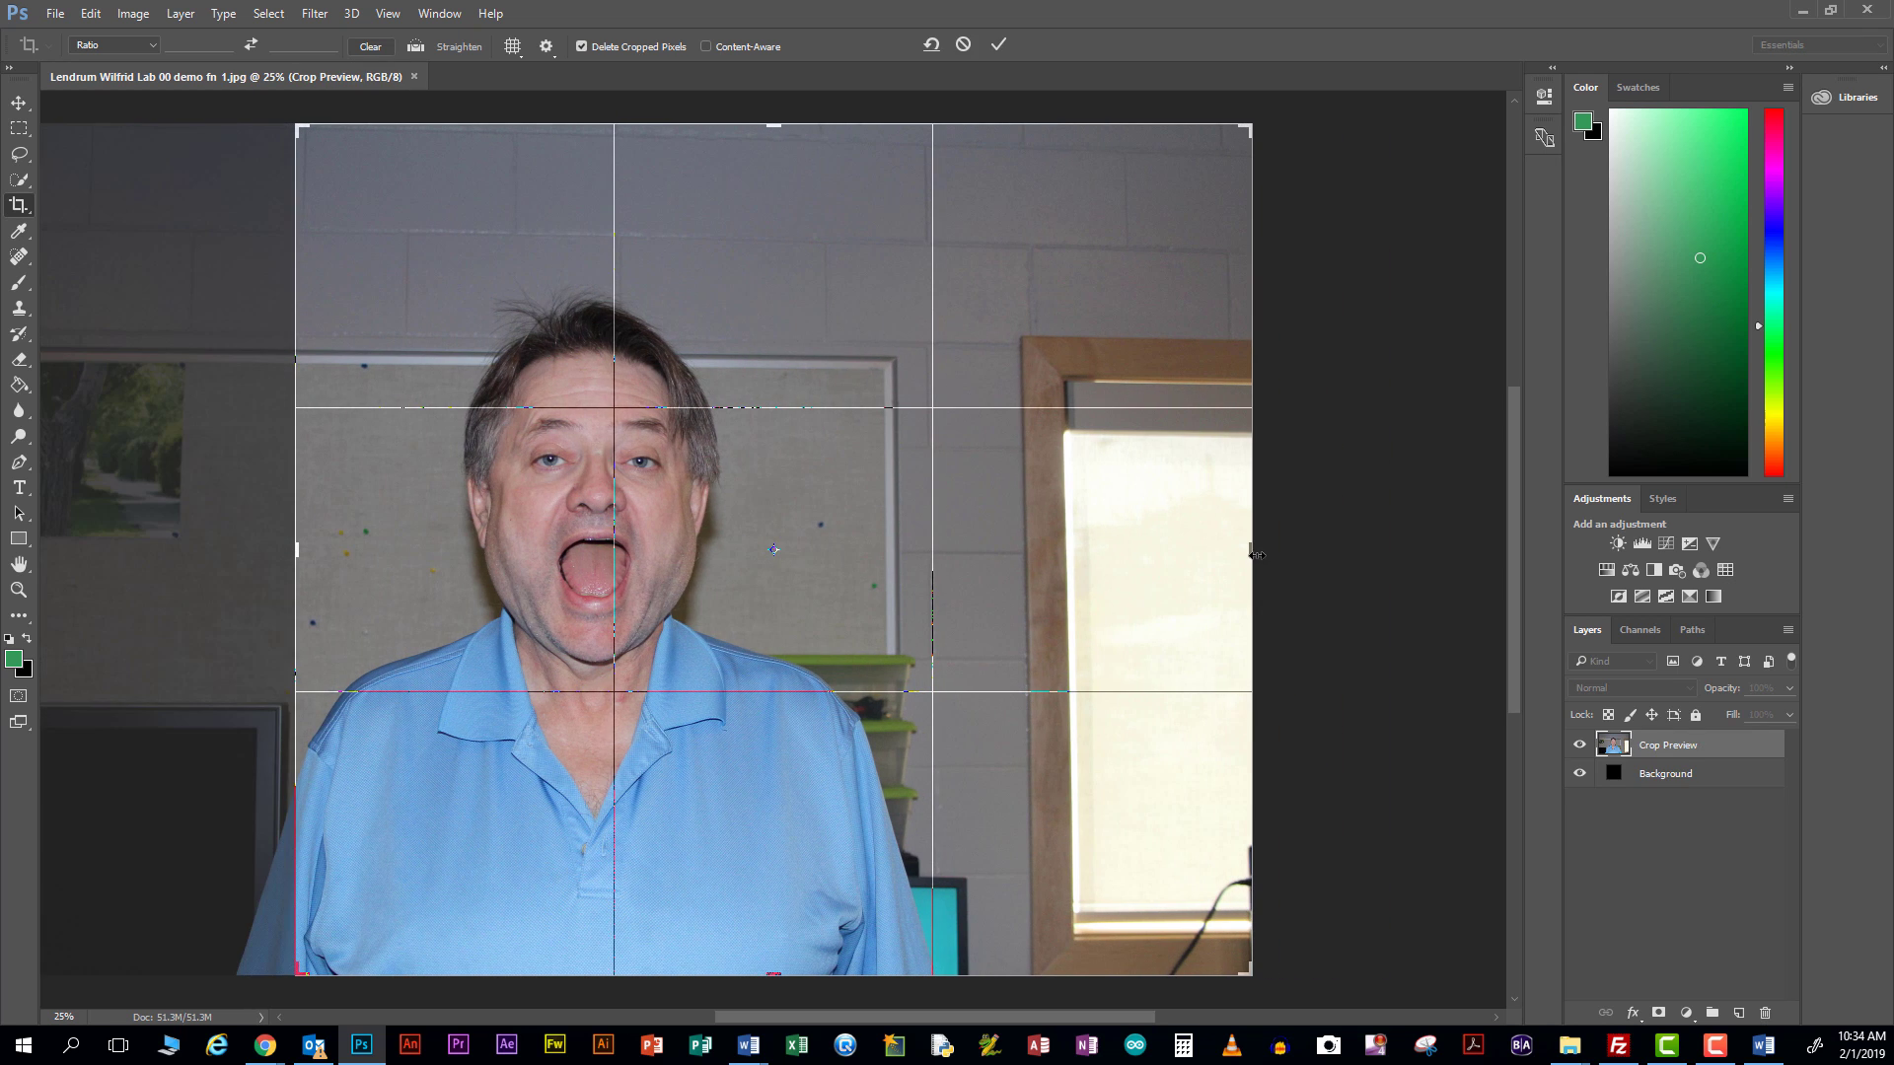
{"action": "left_click_drag", "start_coordinate": [1249, 552], "coordinate": [1038, 576]}
{"action": "left_click_drag", "start_coordinate": [781, 127], "coordinate": [782, 186]}
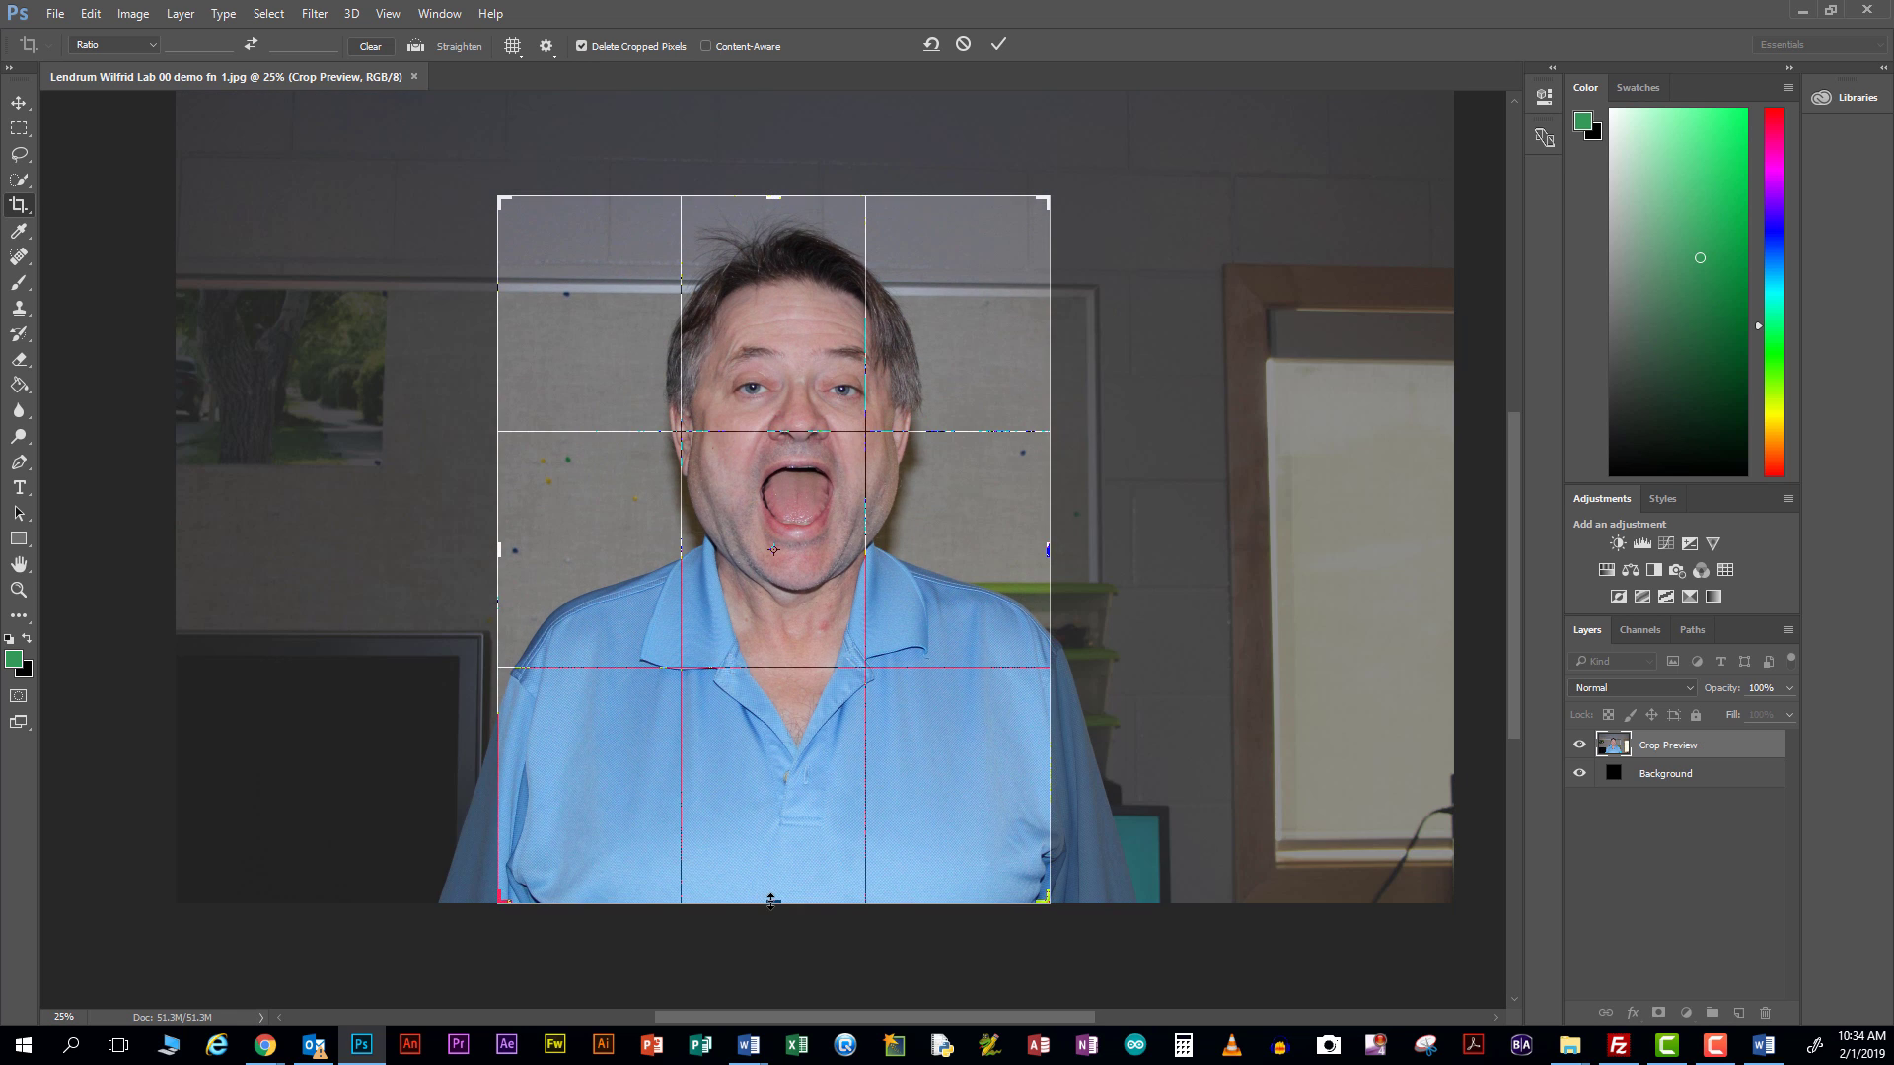
{"action": "left_click_drag", "start_coordinate": [767, 900], "coordinate": [786, 777]}
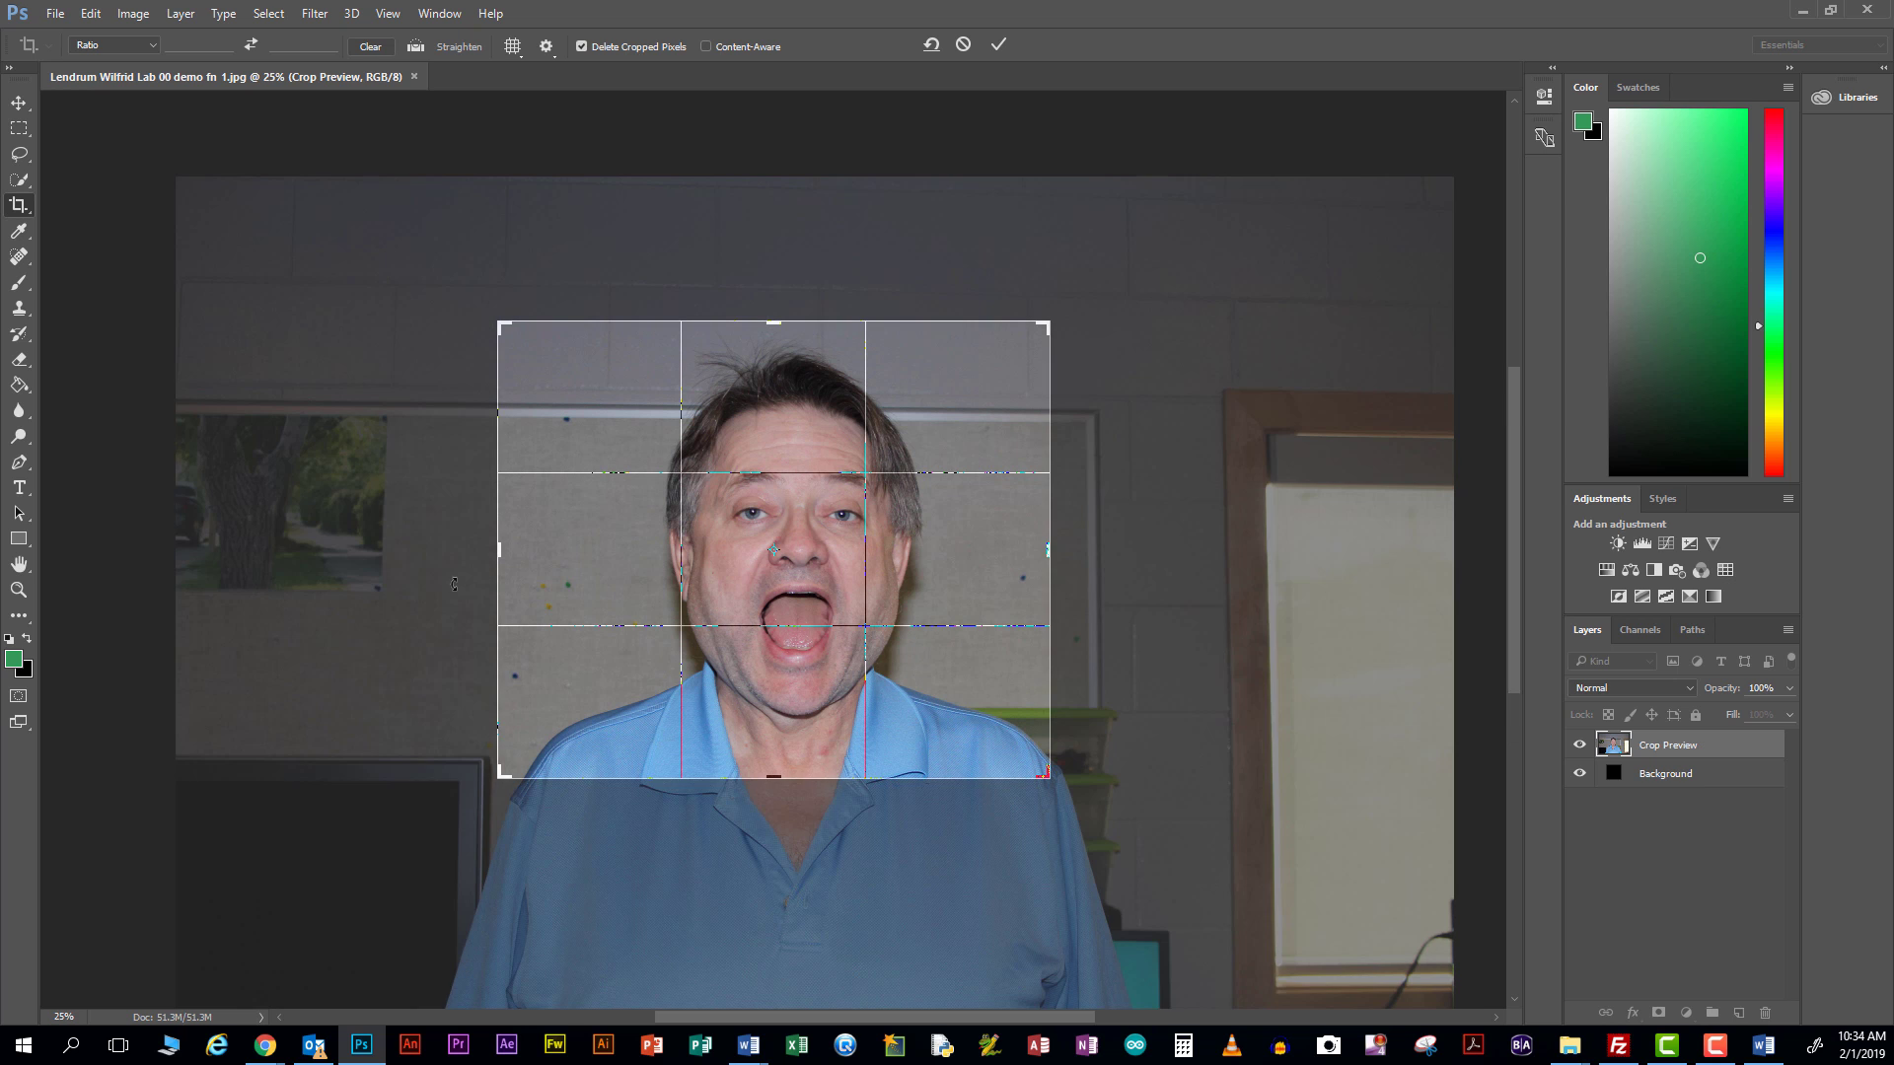
{"action": "left_click_drag", "start_coordinate": [500, 550], "coordinate": [564, 550]}
{"action": "left_click_drag", "start_coordinate": [979, 549], "coordinate": [929, 549]}
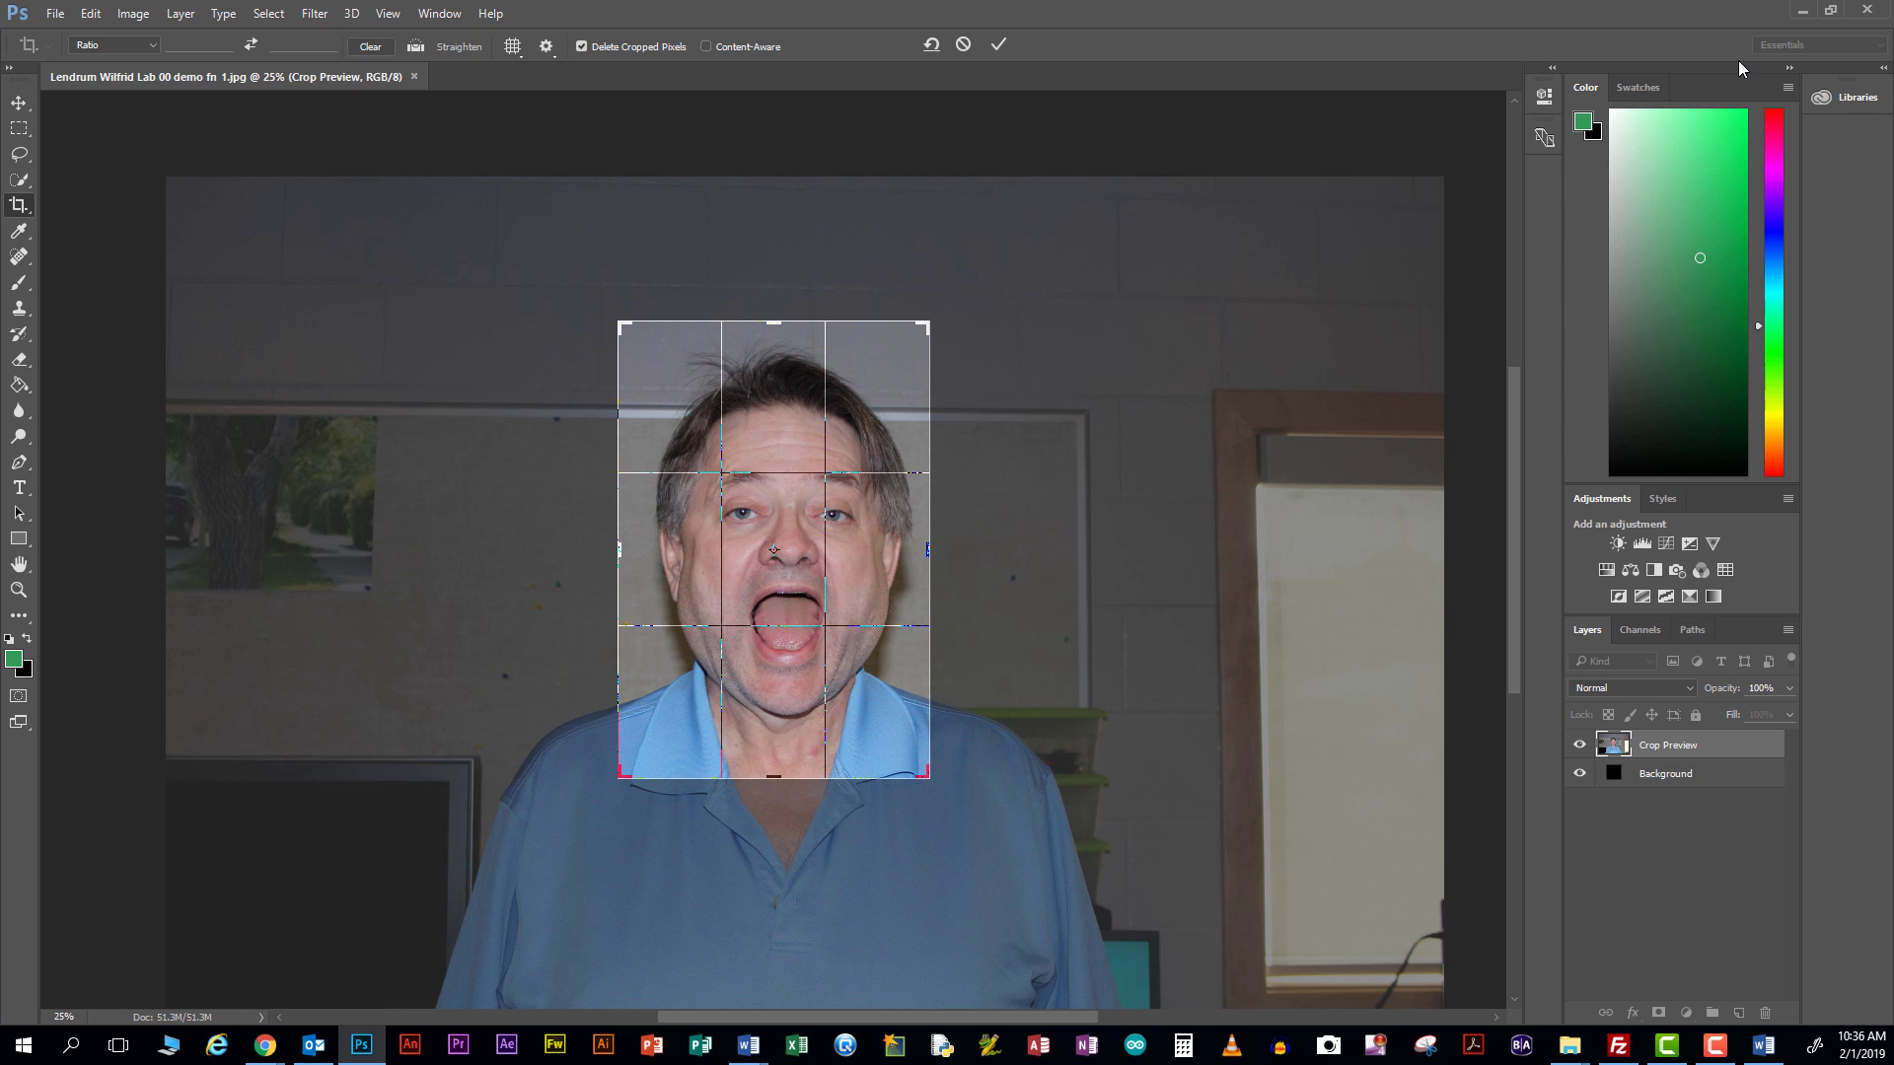
{"action": "key", "text": "Return"}
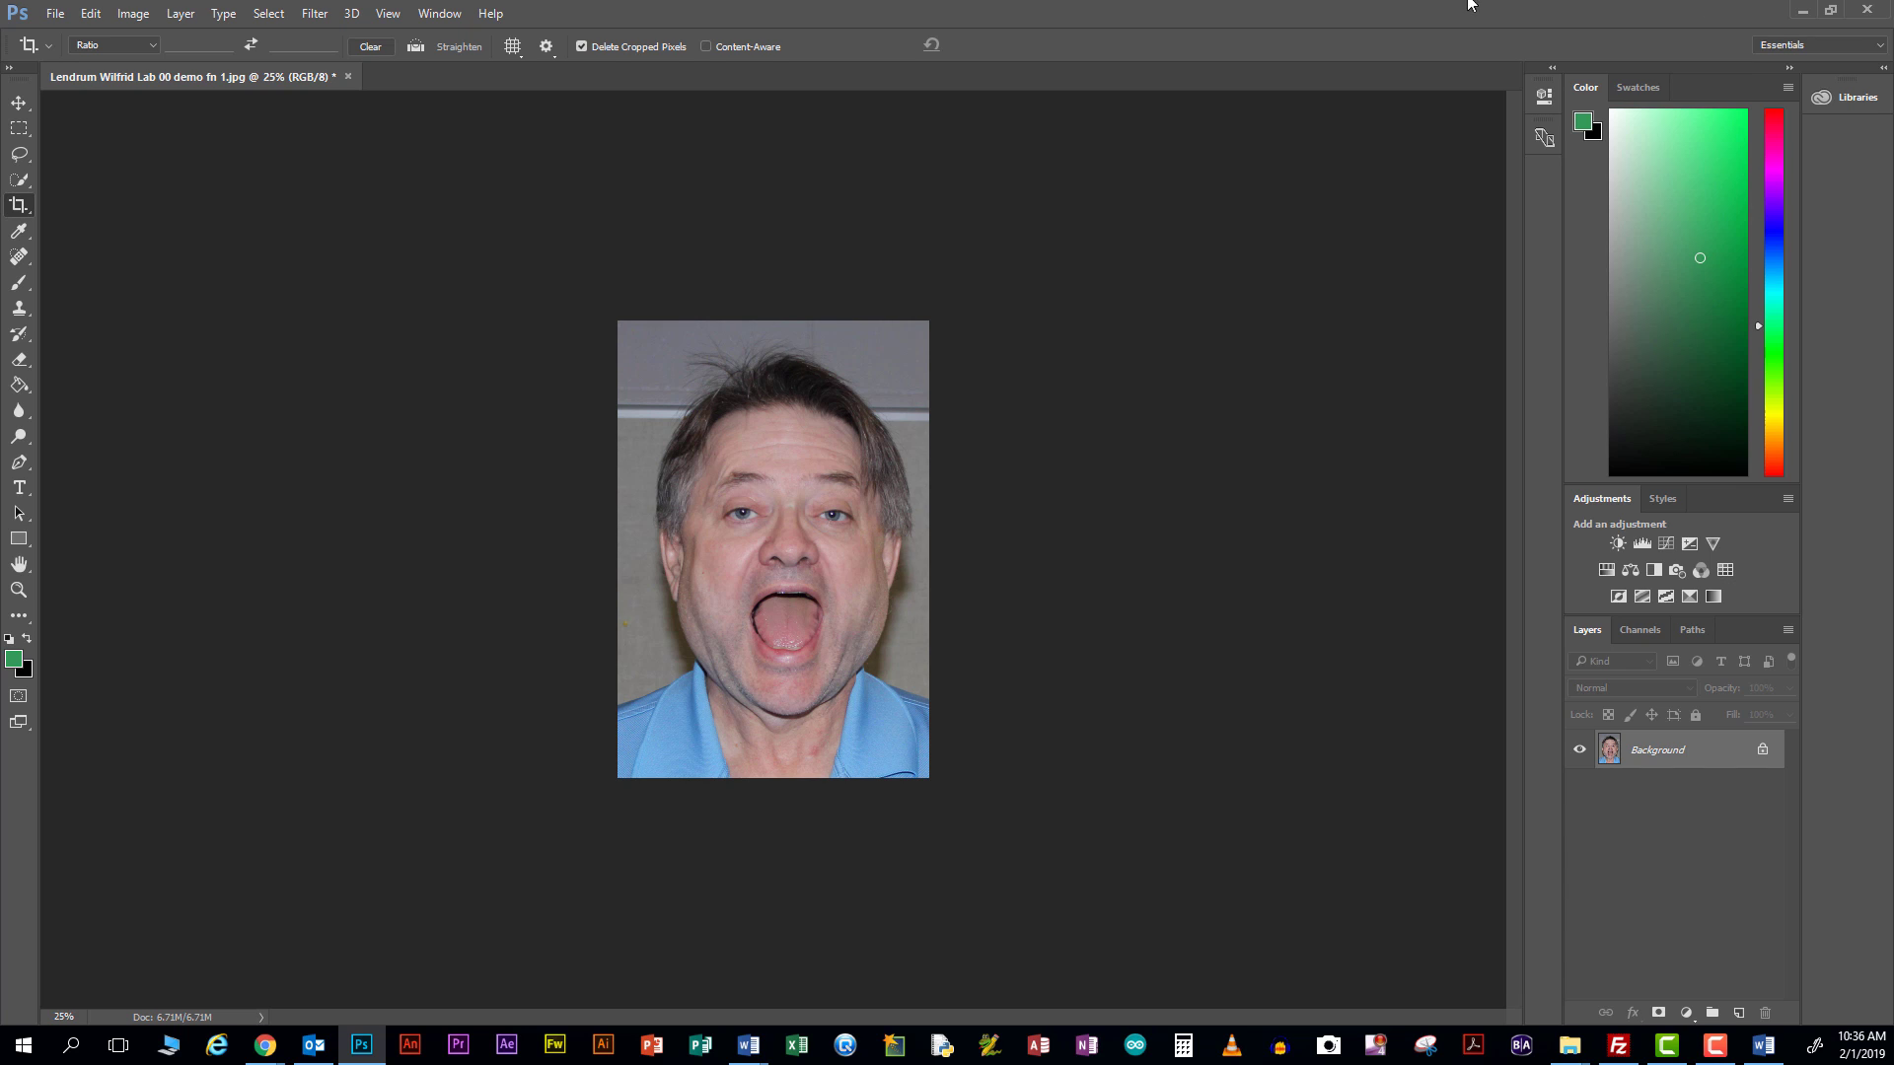
Type a caption of the student's name plus 'lab 00ffx 1' on the lower photo
{"action": "left_click", "coordinate": [20, 489]}
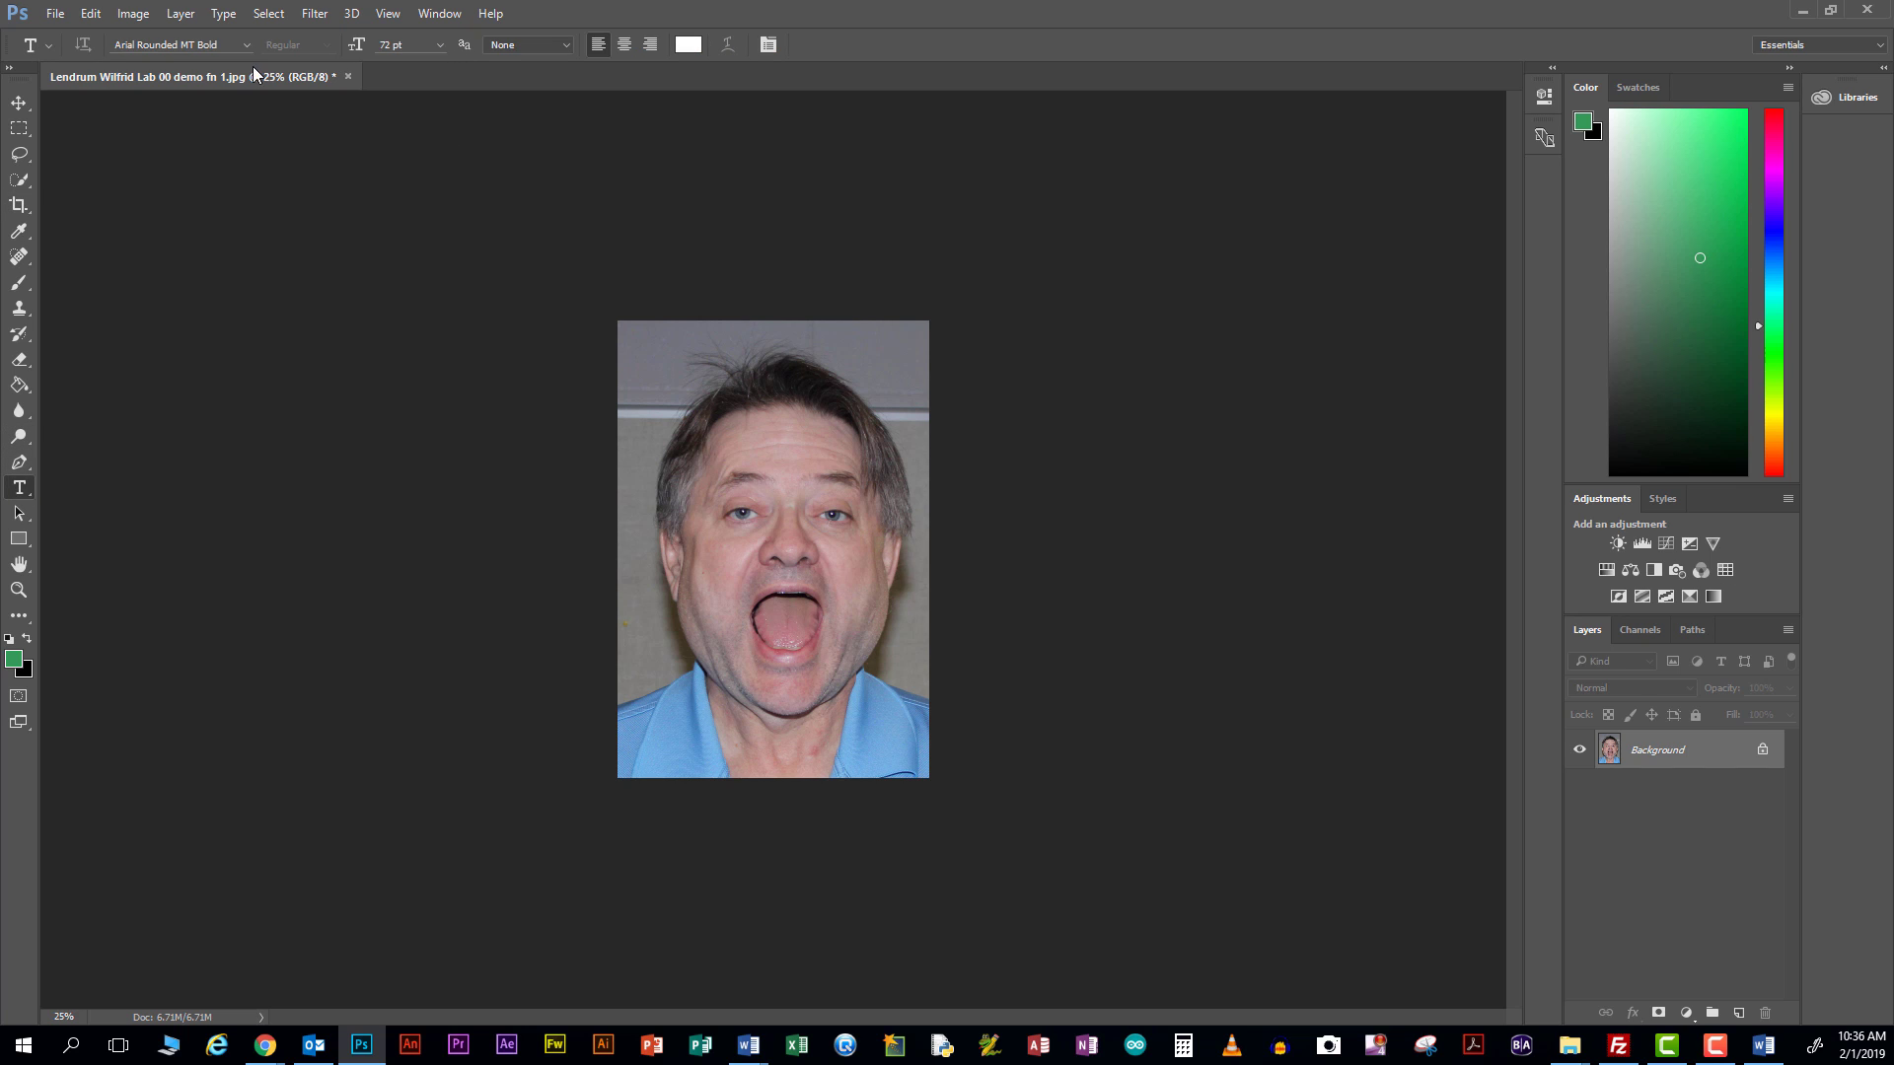
{"action": "left_click", "coordinate": [648, 715]}
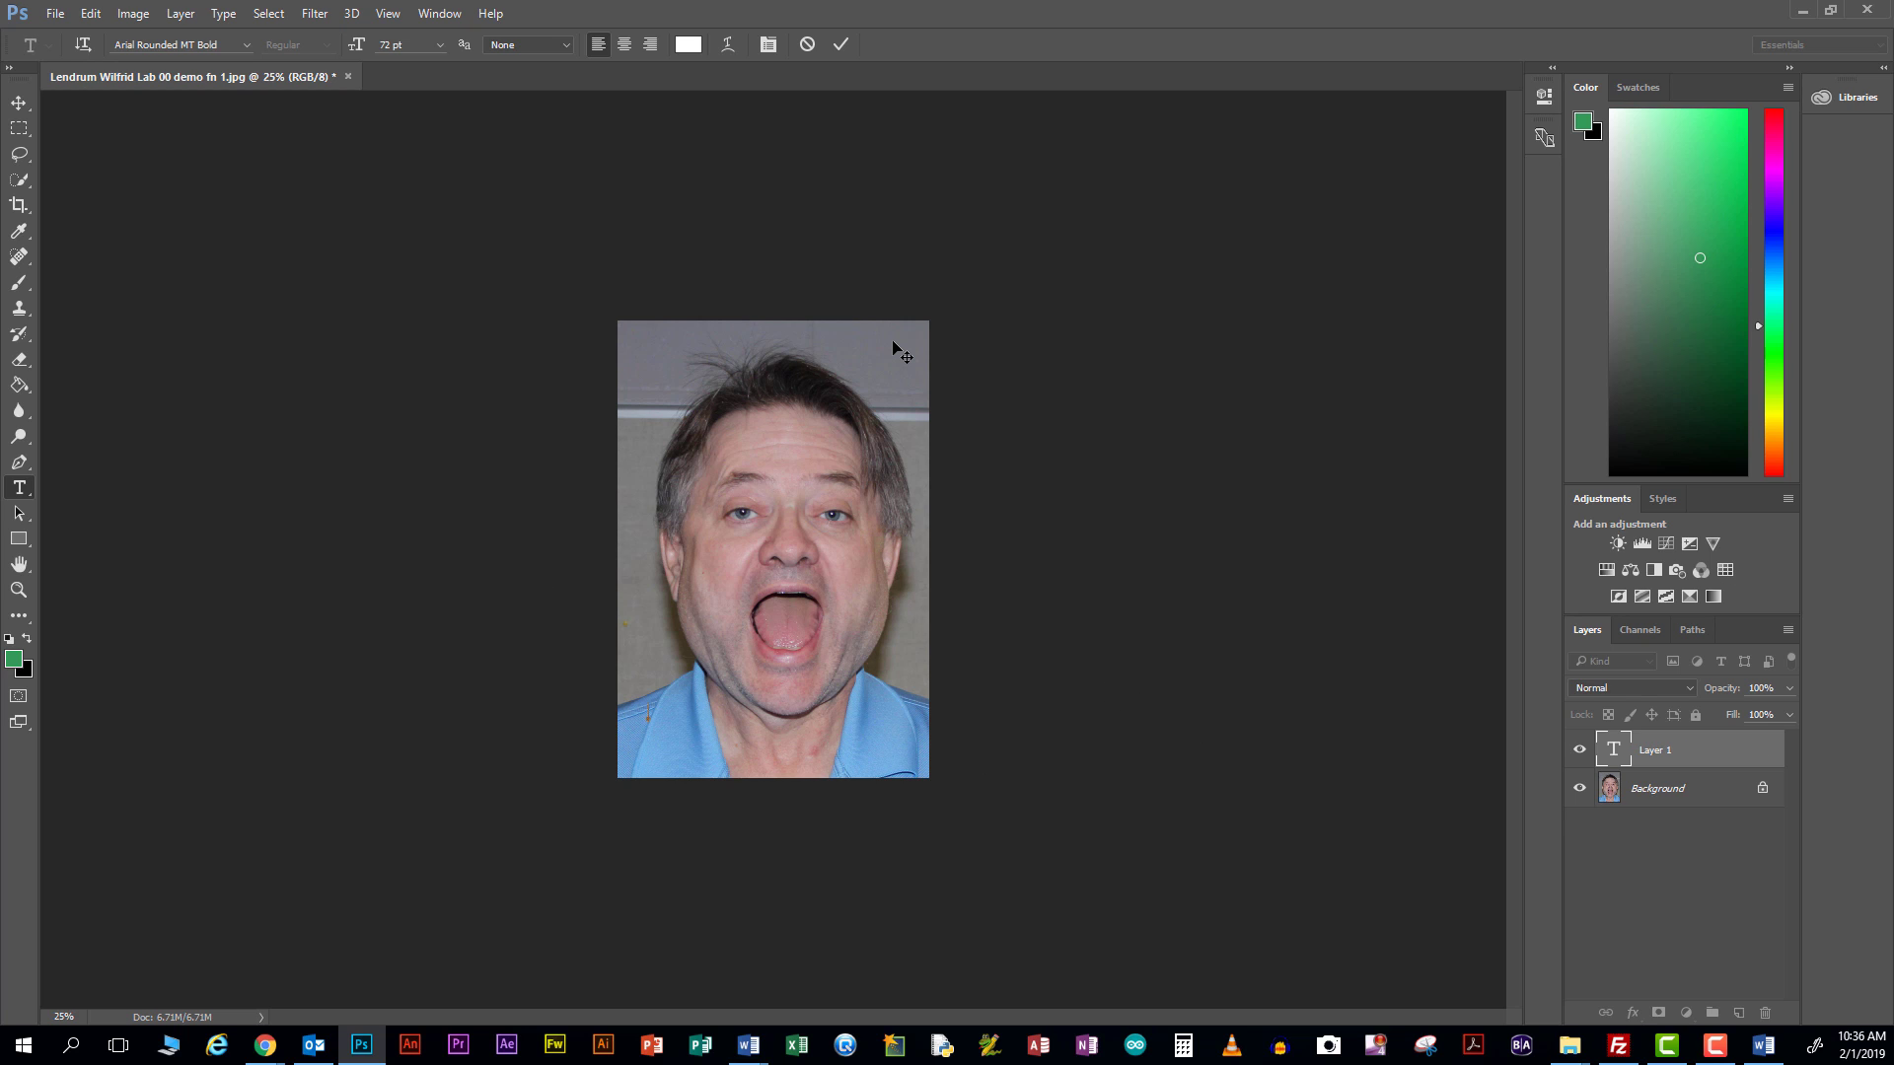
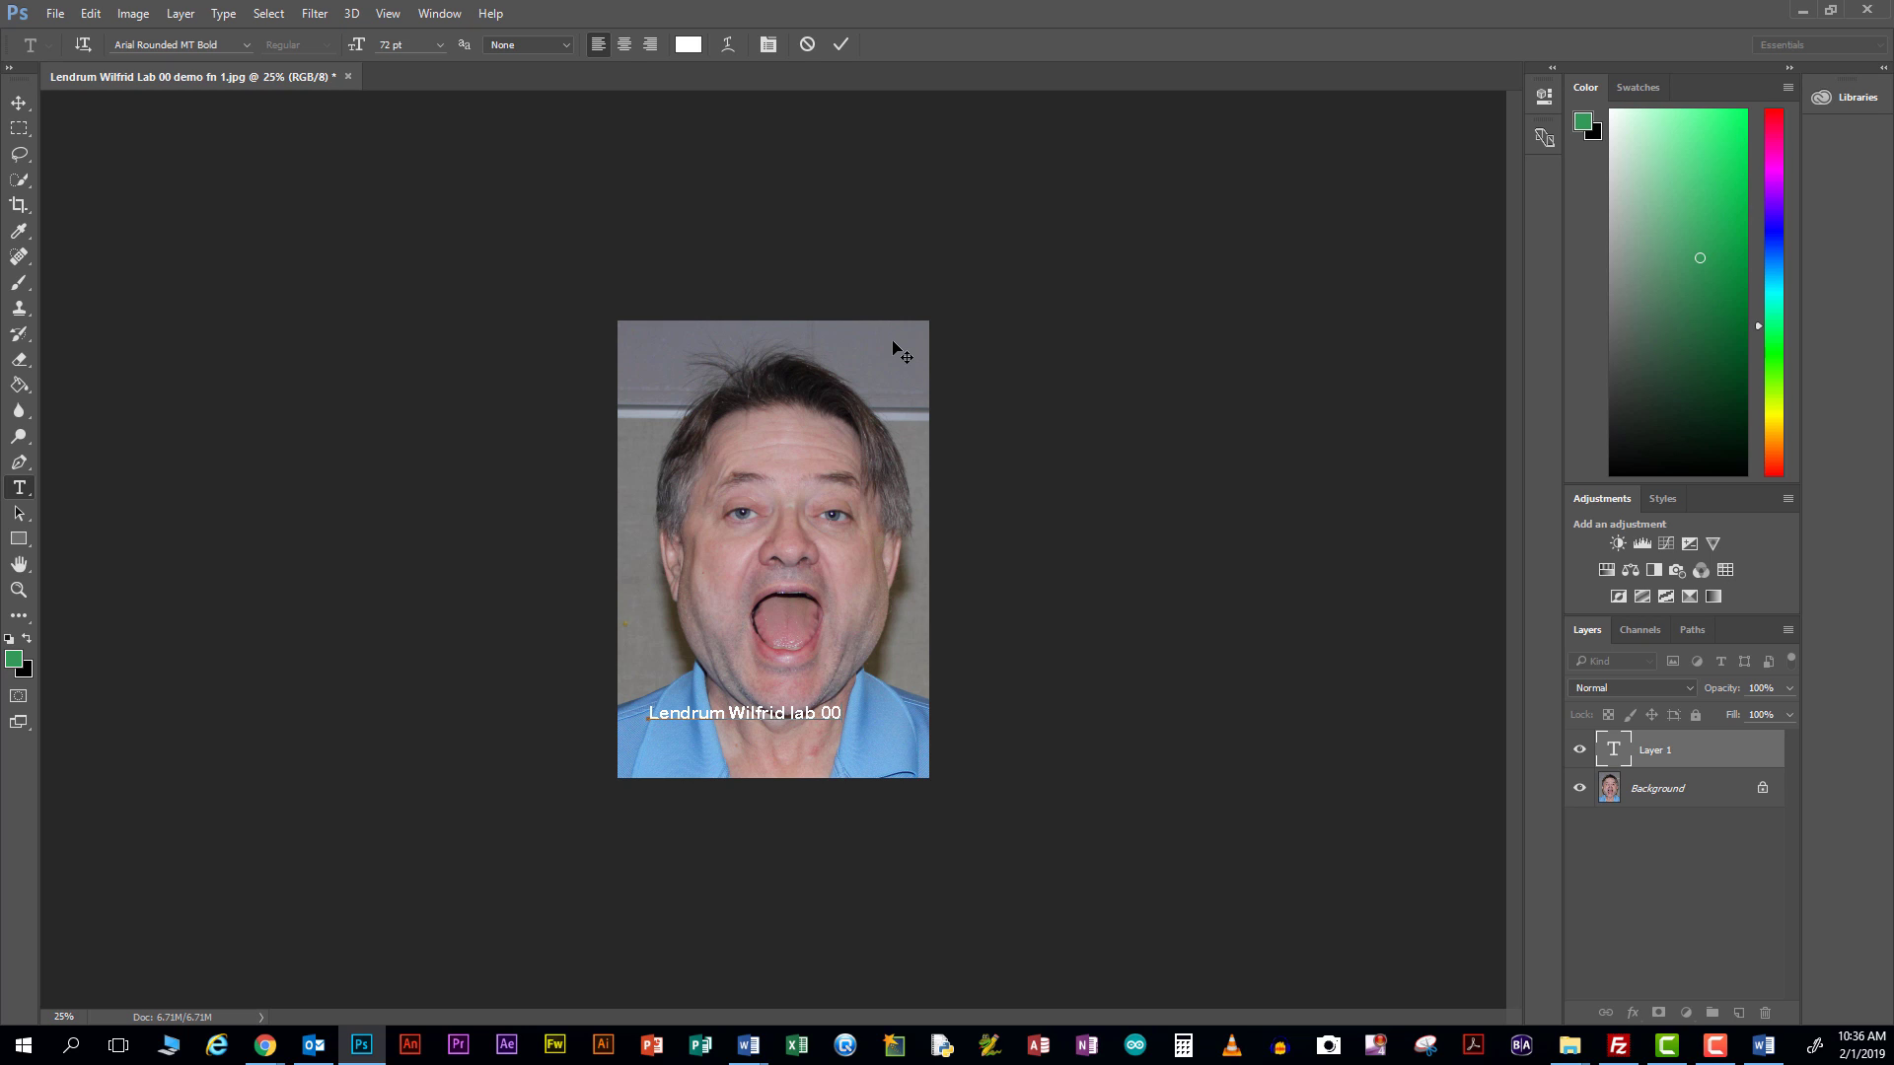
{"action": "type", "text": "f"}
{"action": "type", "text": "fx 1"}
{"action": "left_click", "coordinate": [313, 1046]}
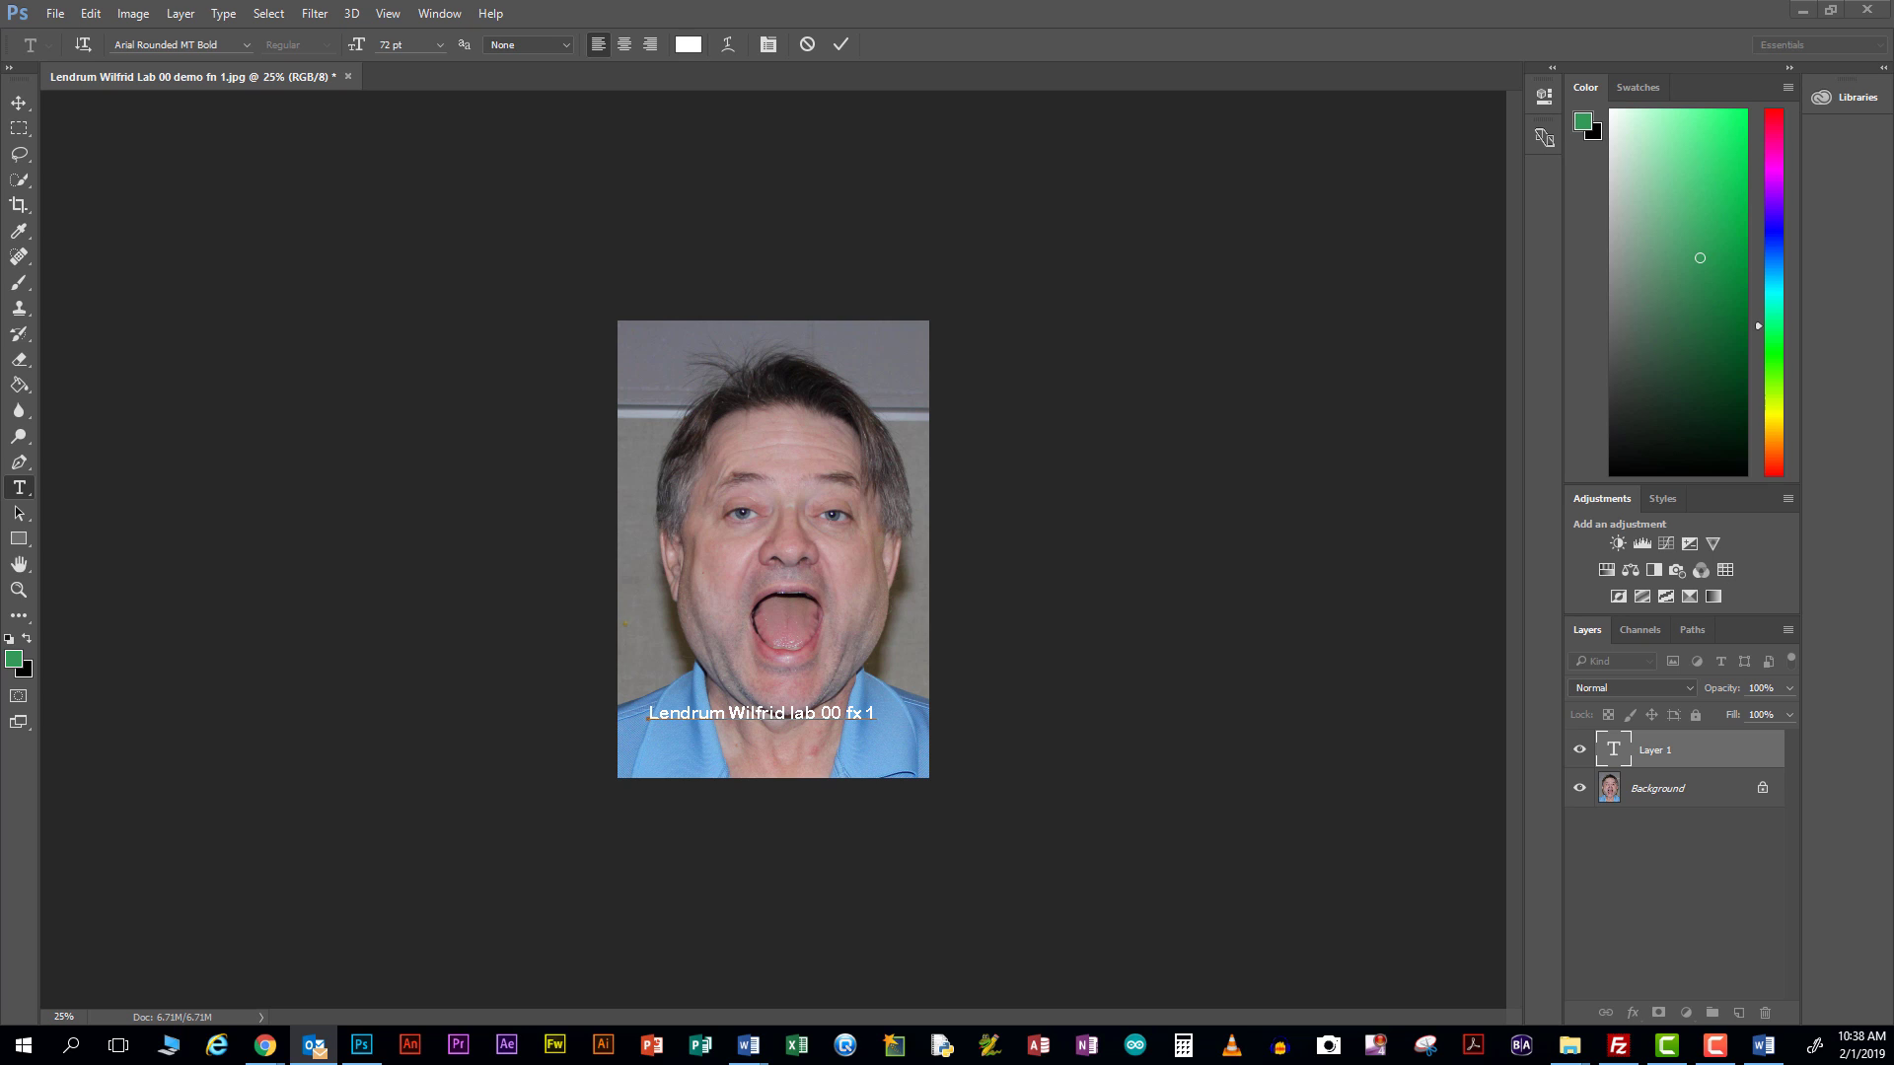
Commit the caption text layer and select the Background photo layer
{"action": "left_click", "coordinate": [133, 12]}
{"action": "left_click", "coordinate": [1288, 323]}
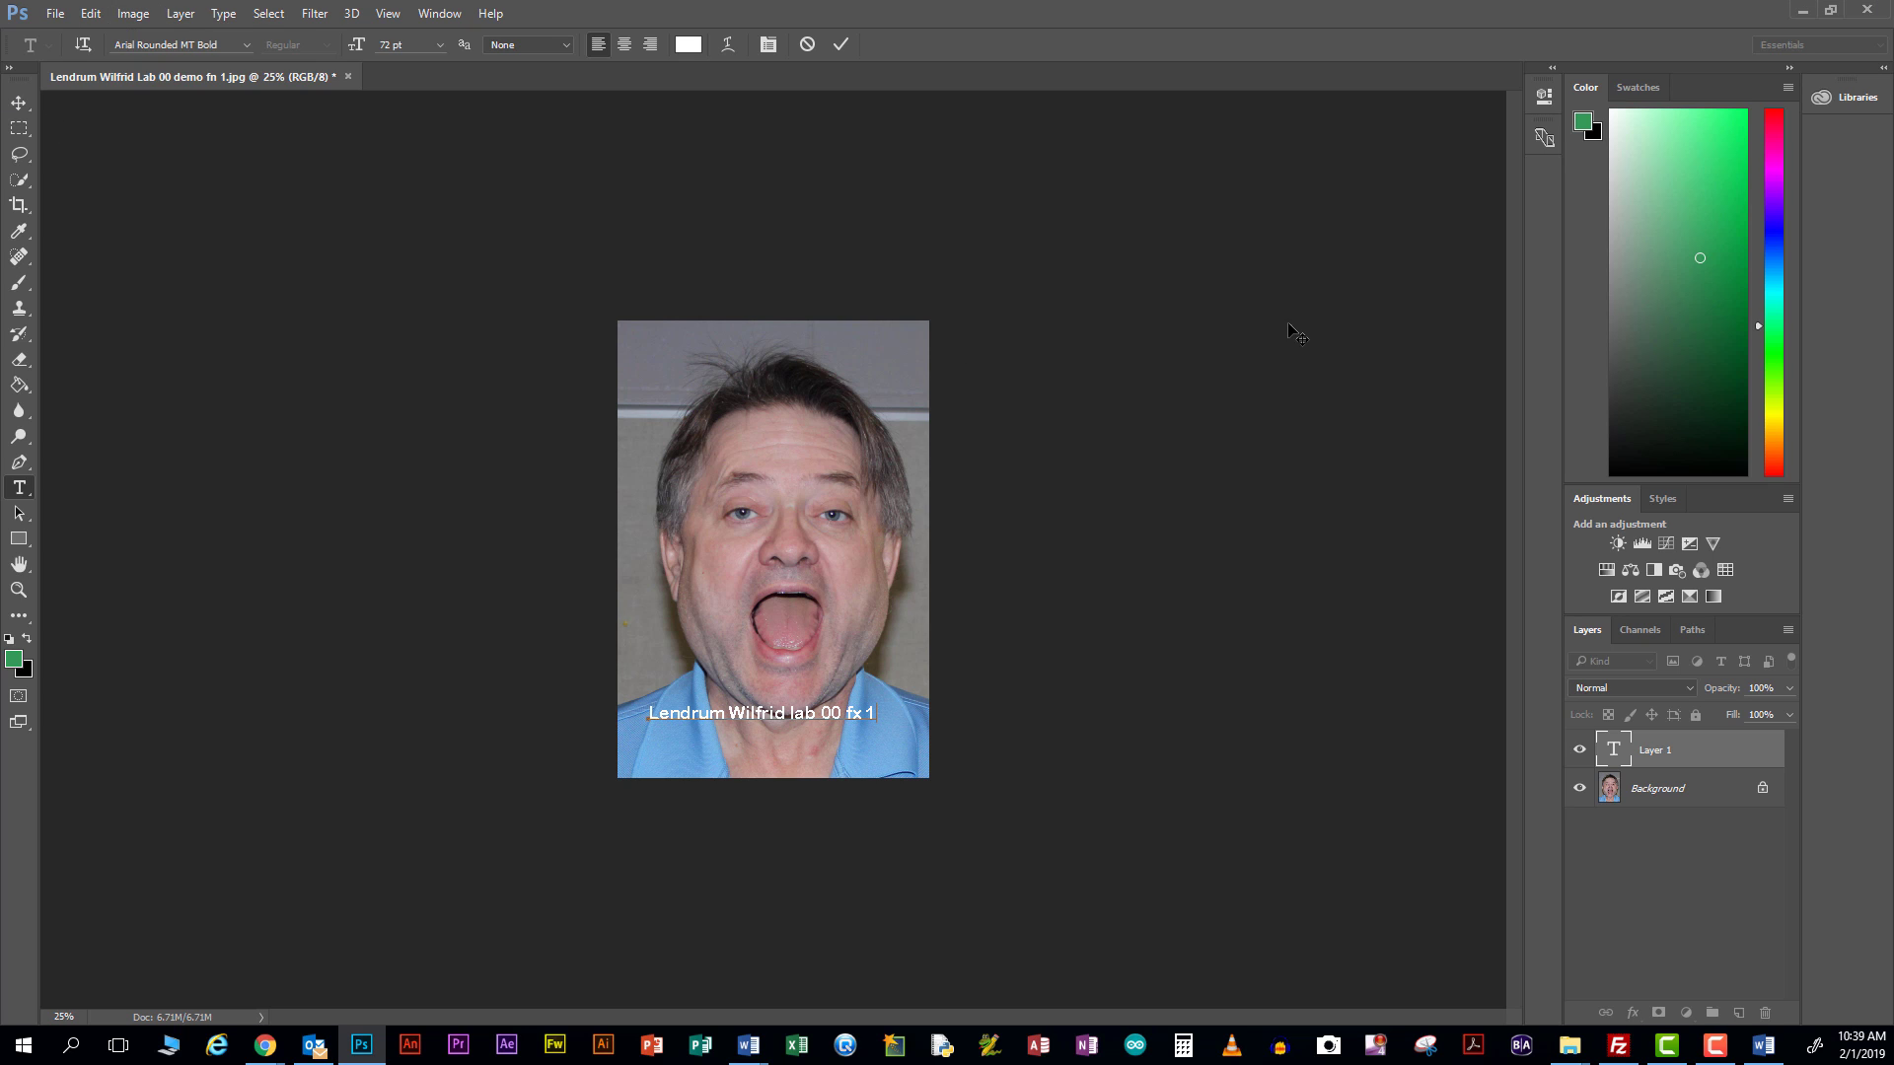
{"action": "left_click", "coordinate": [153, 14]}
{"action": "mouse_move", "coordinate": [91, 14]}
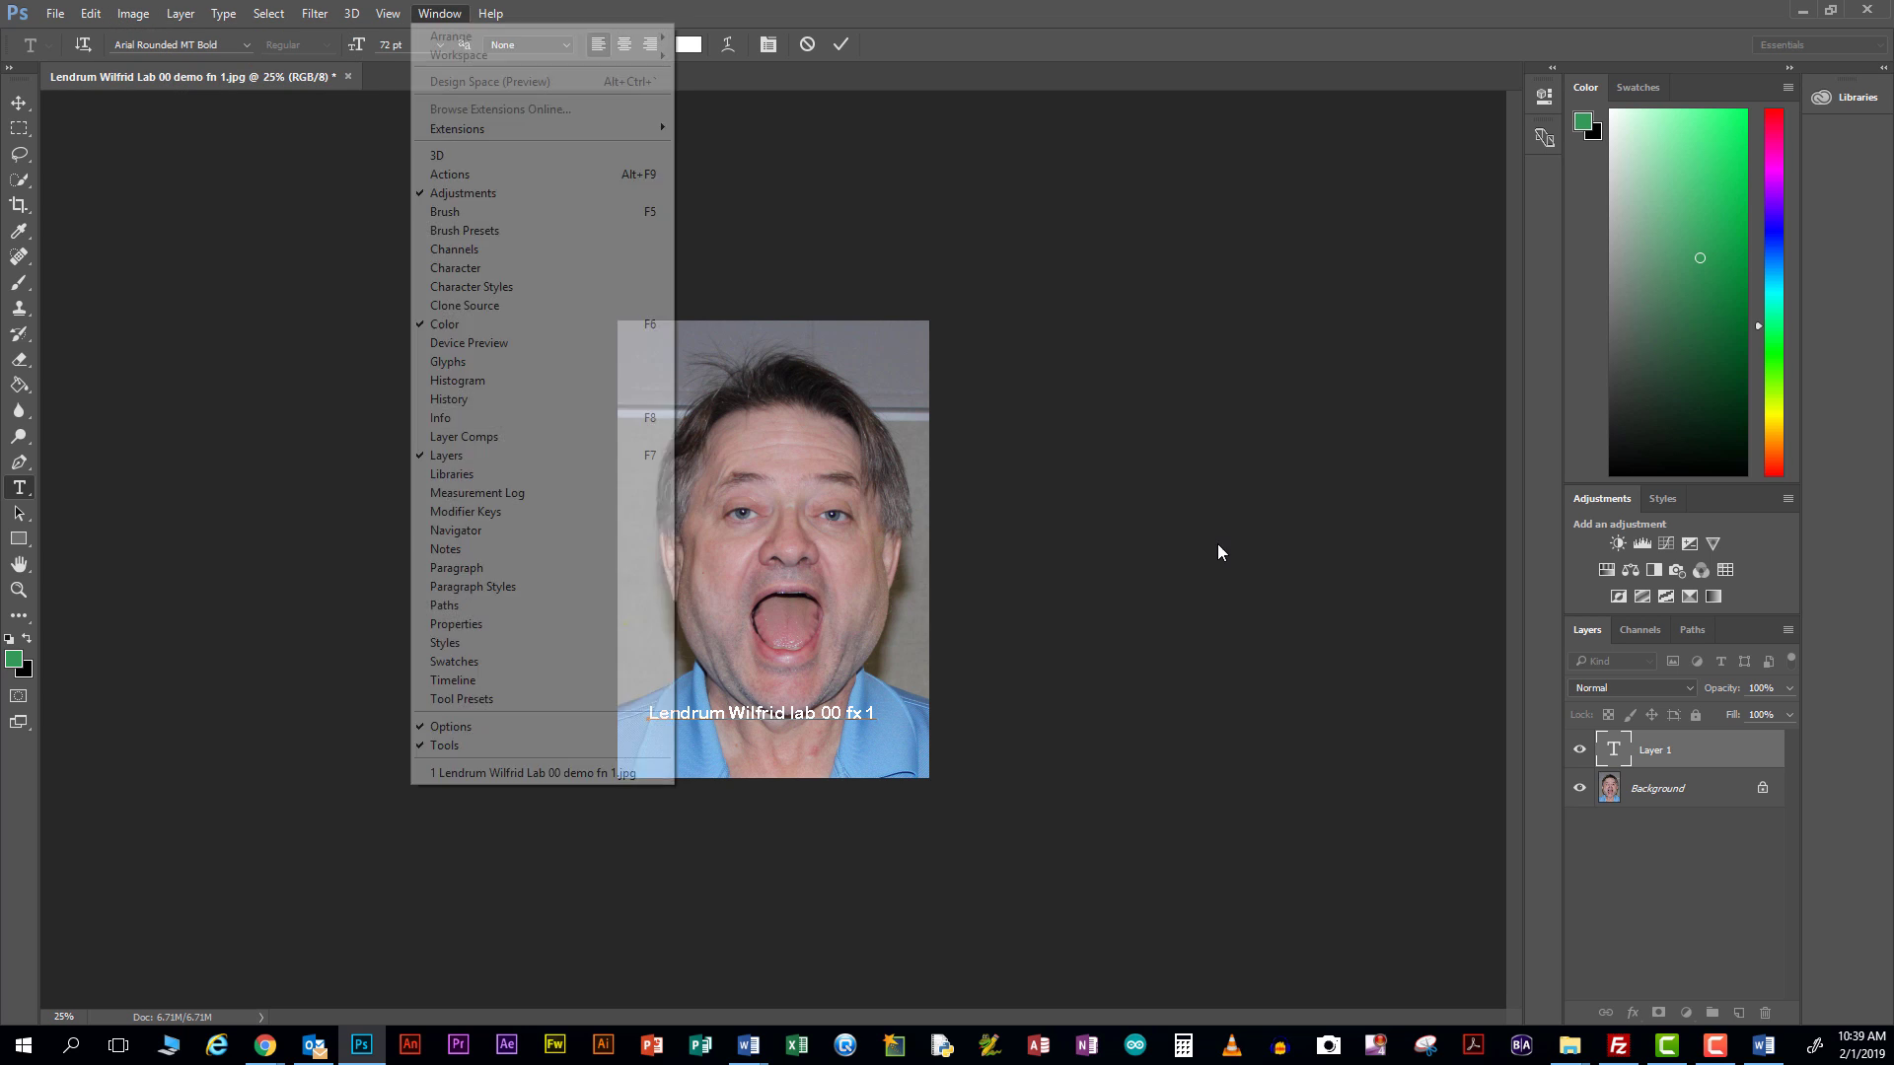
{"action": "left_click", "coordinate": [1355, 616]}
{"action": "left_click", "coordinate": [1653, 787]}
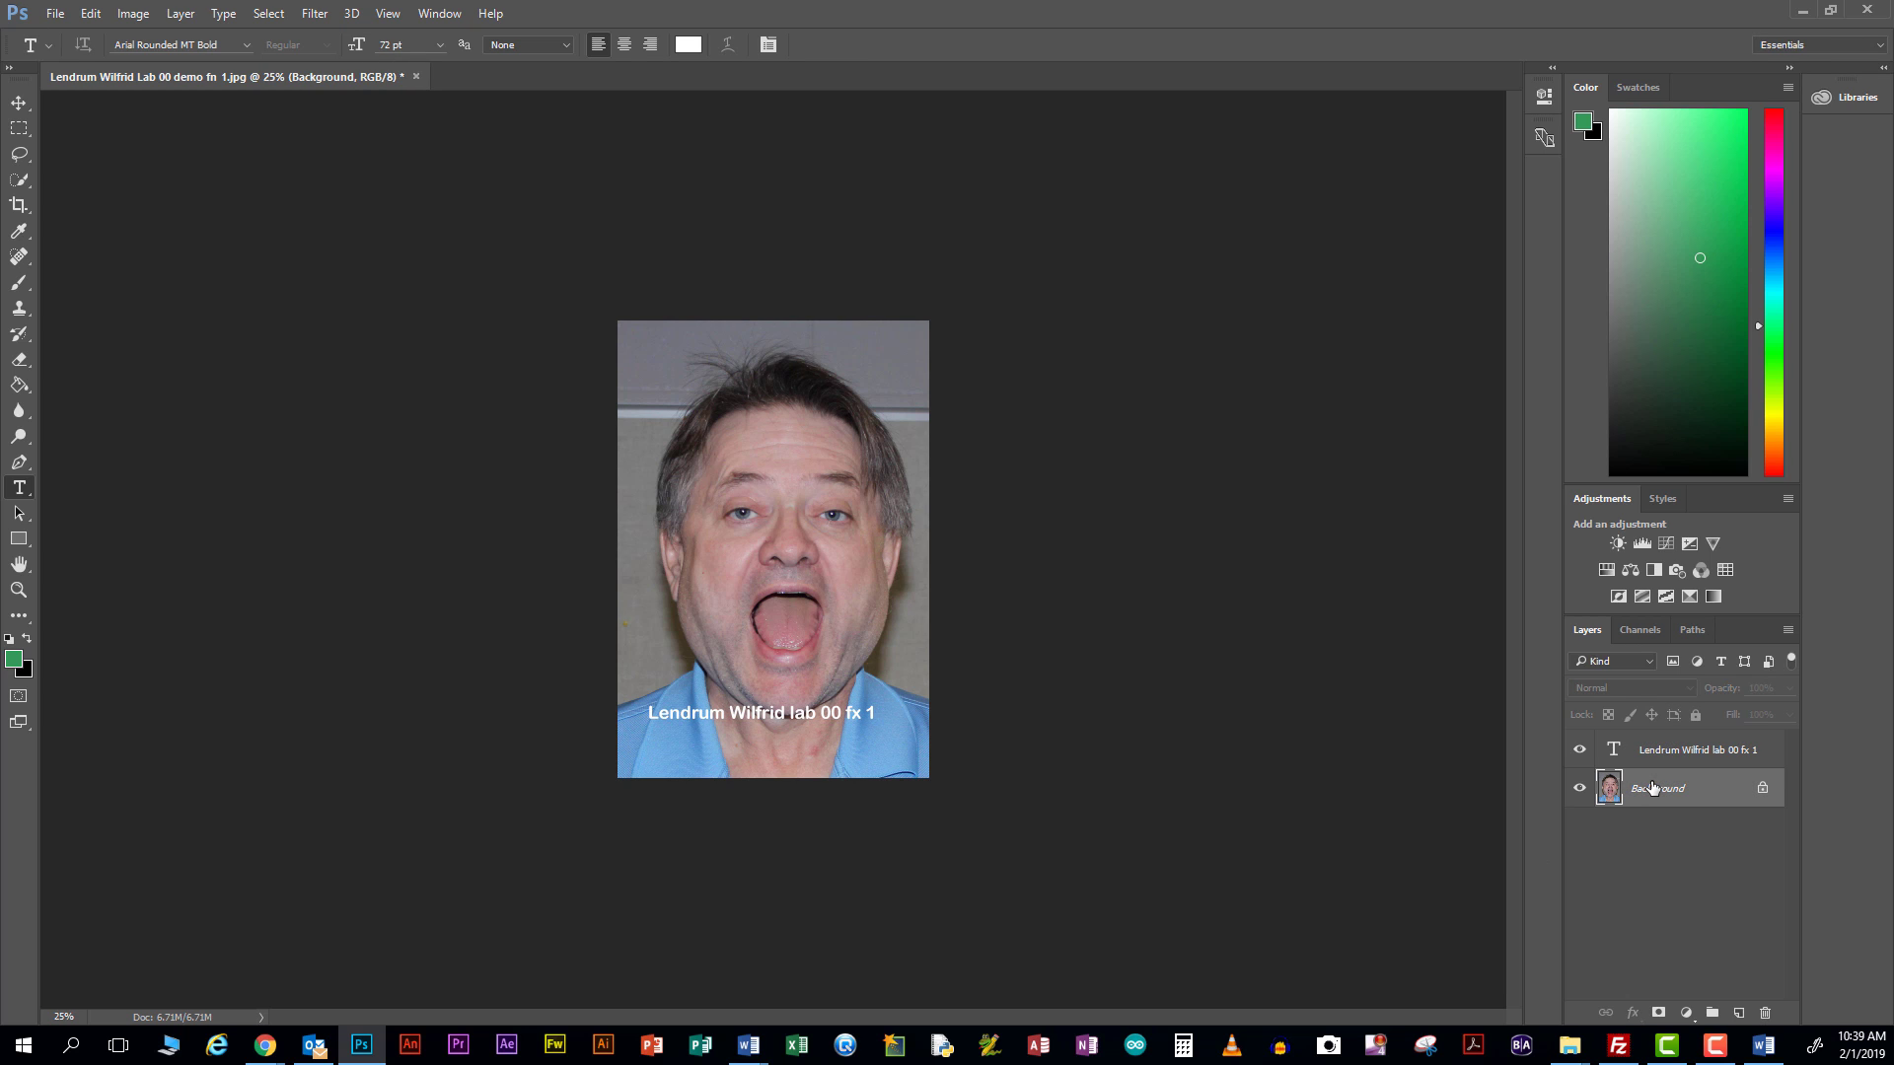
{"action": "left_click", "coordinate": [123, 14]}
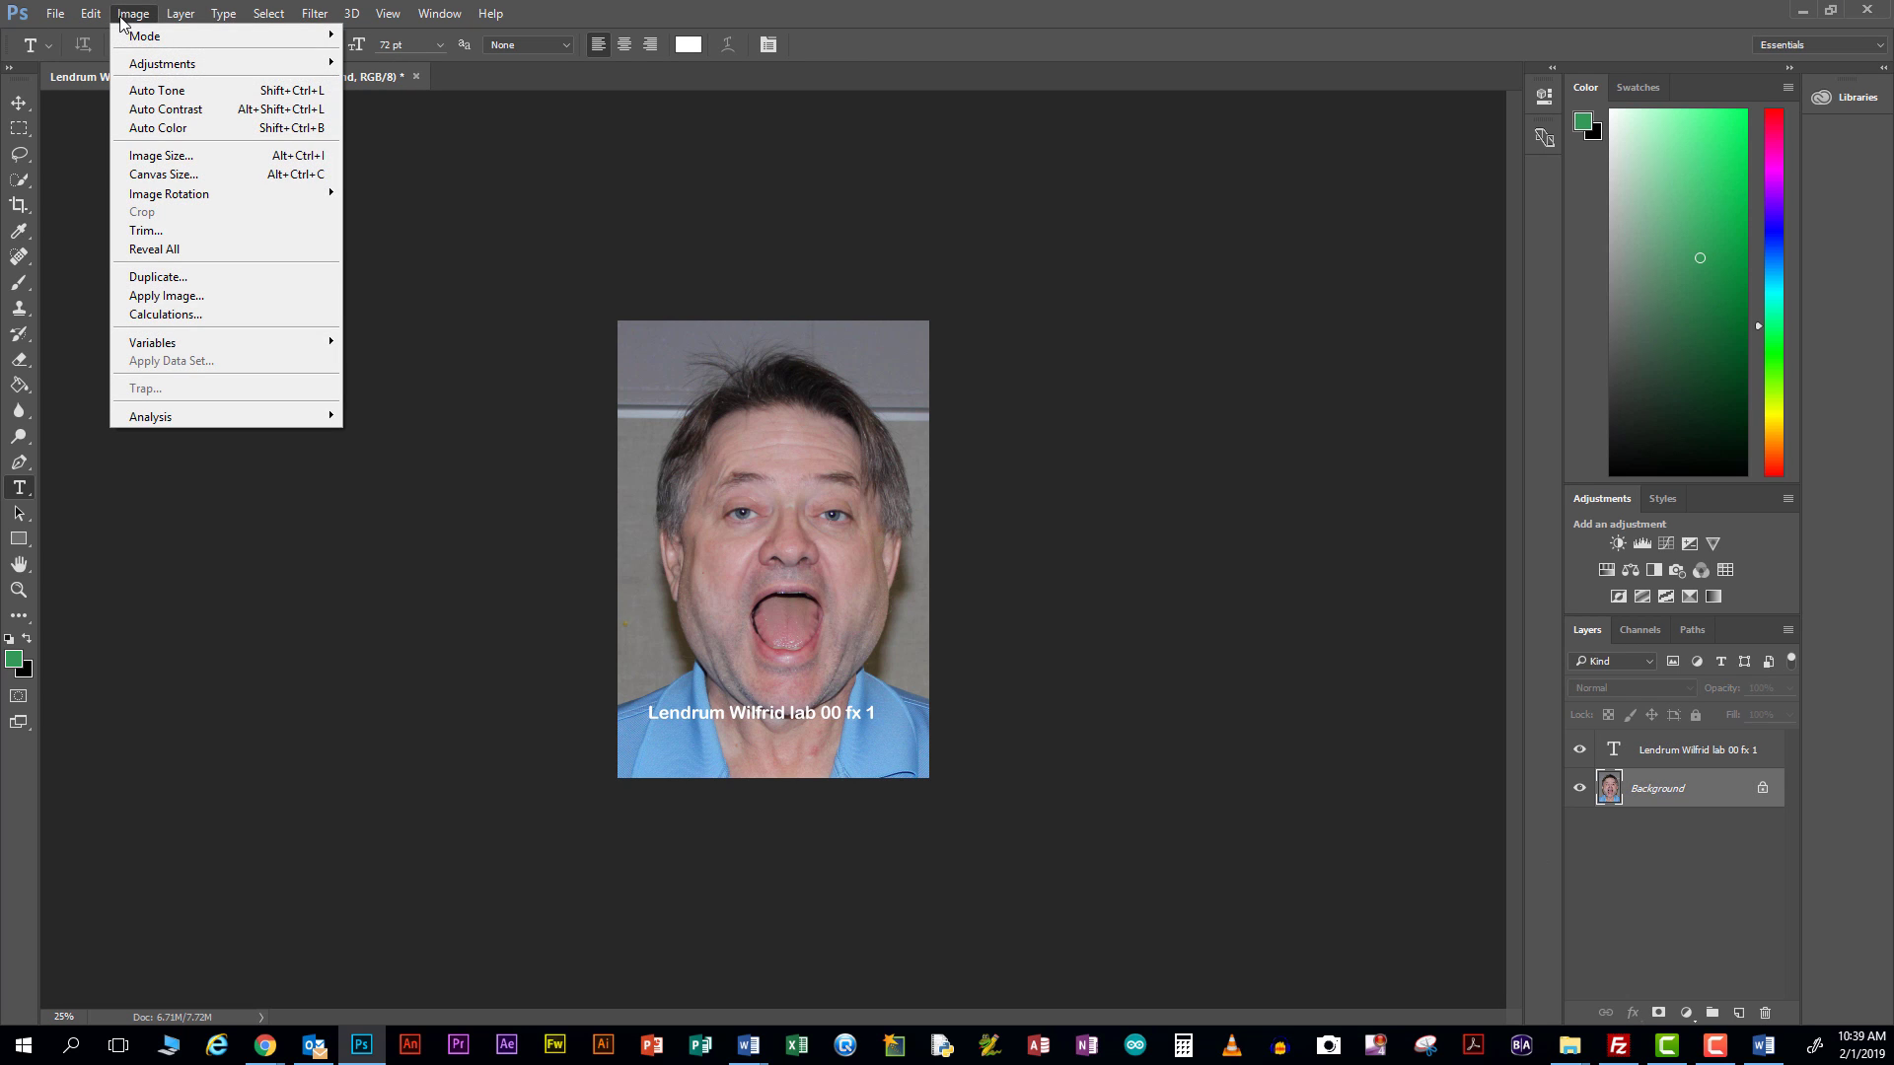
In Image Size, set width to 4 inches (height 5.873) and resolution to 600 pixels/inch
{"action": "left_click", "coordinate": [156, 158]}
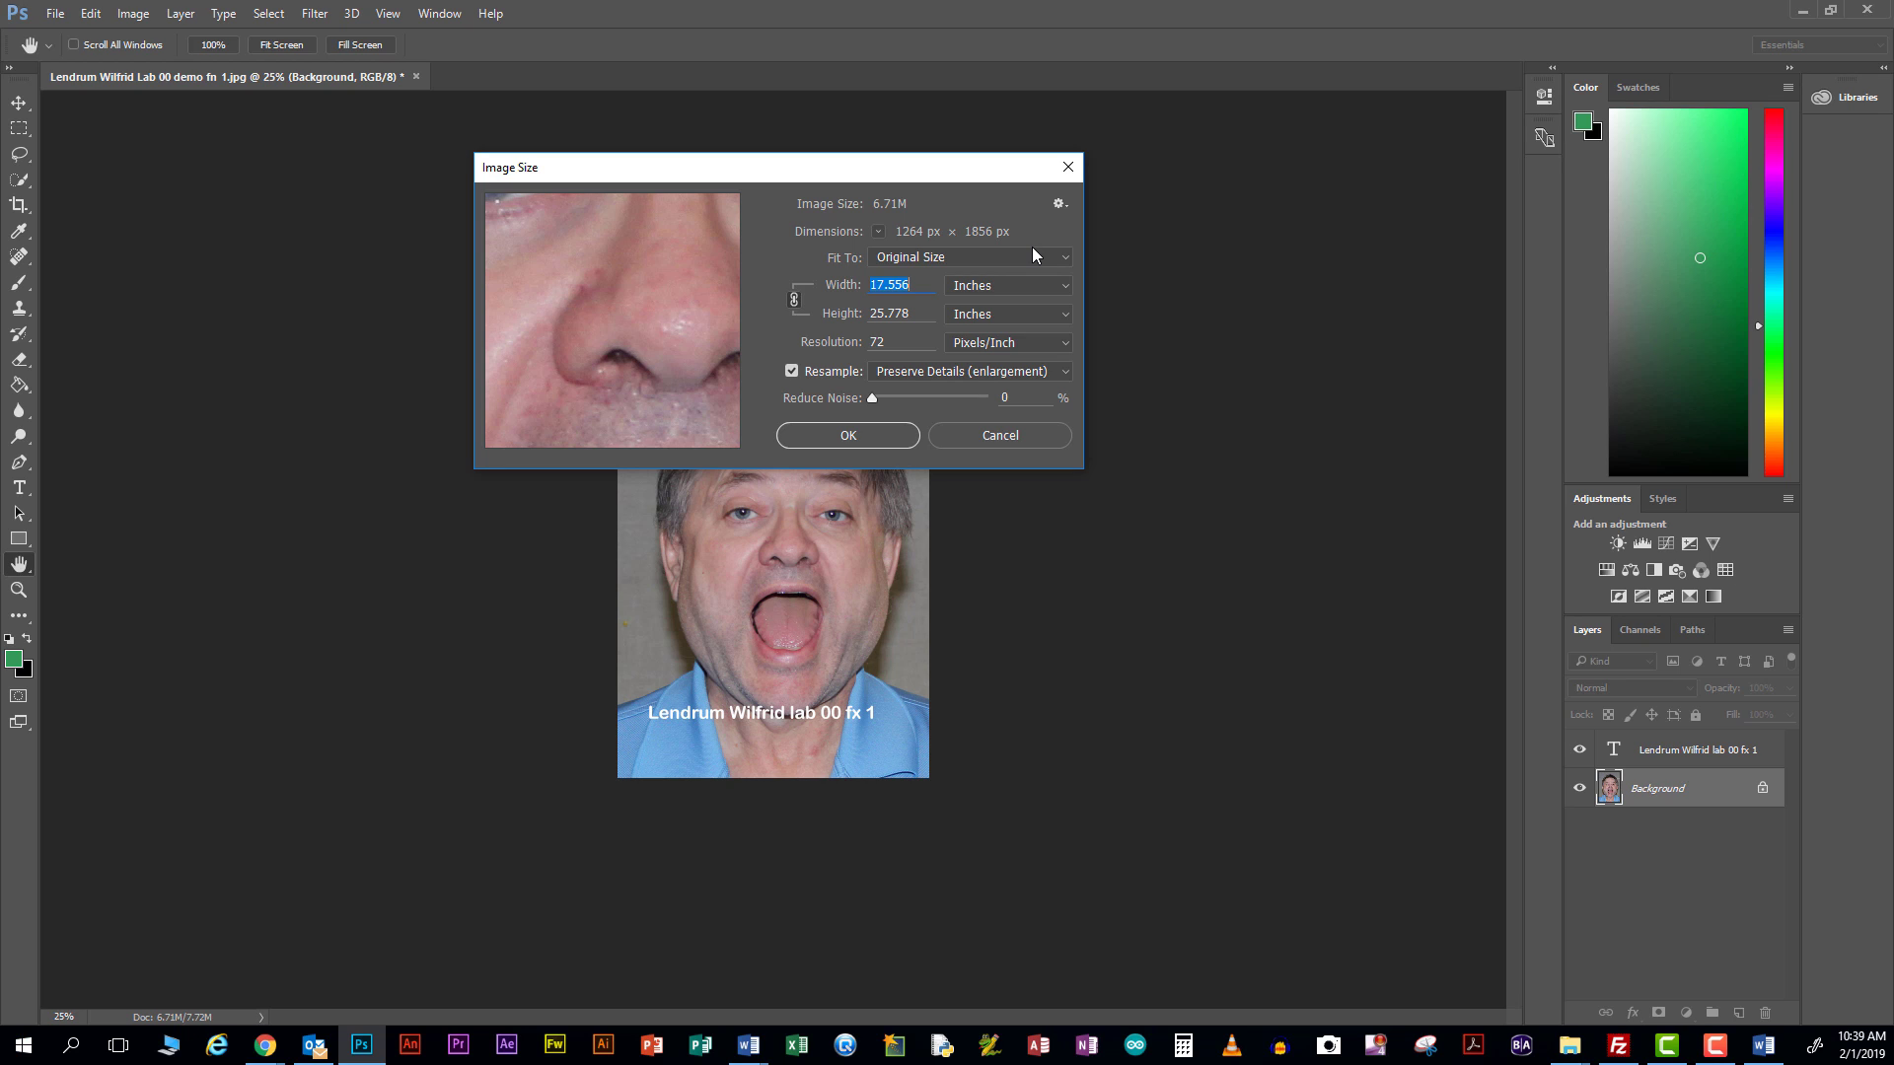
{"action": "type", "text": "4"}
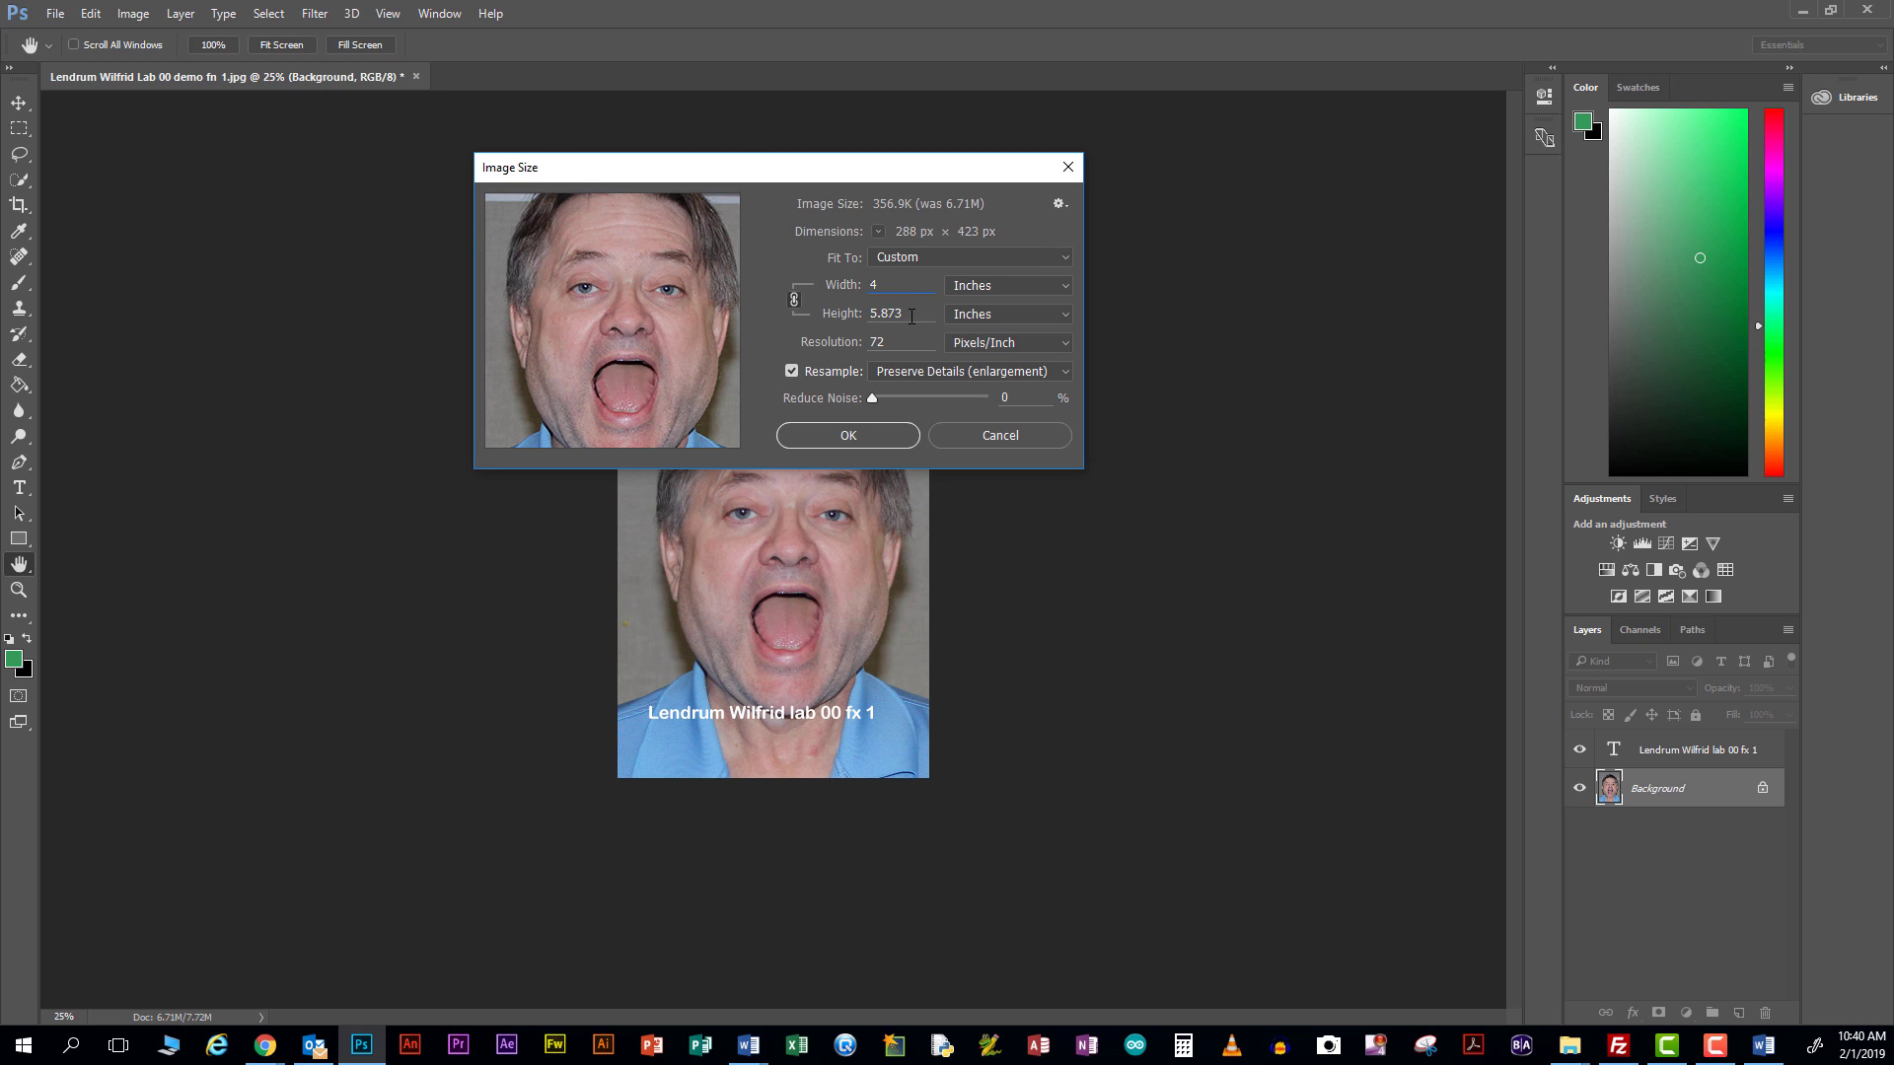
{"action": "key", "text": "Tab"}
{"action": "type", "text": "6"}
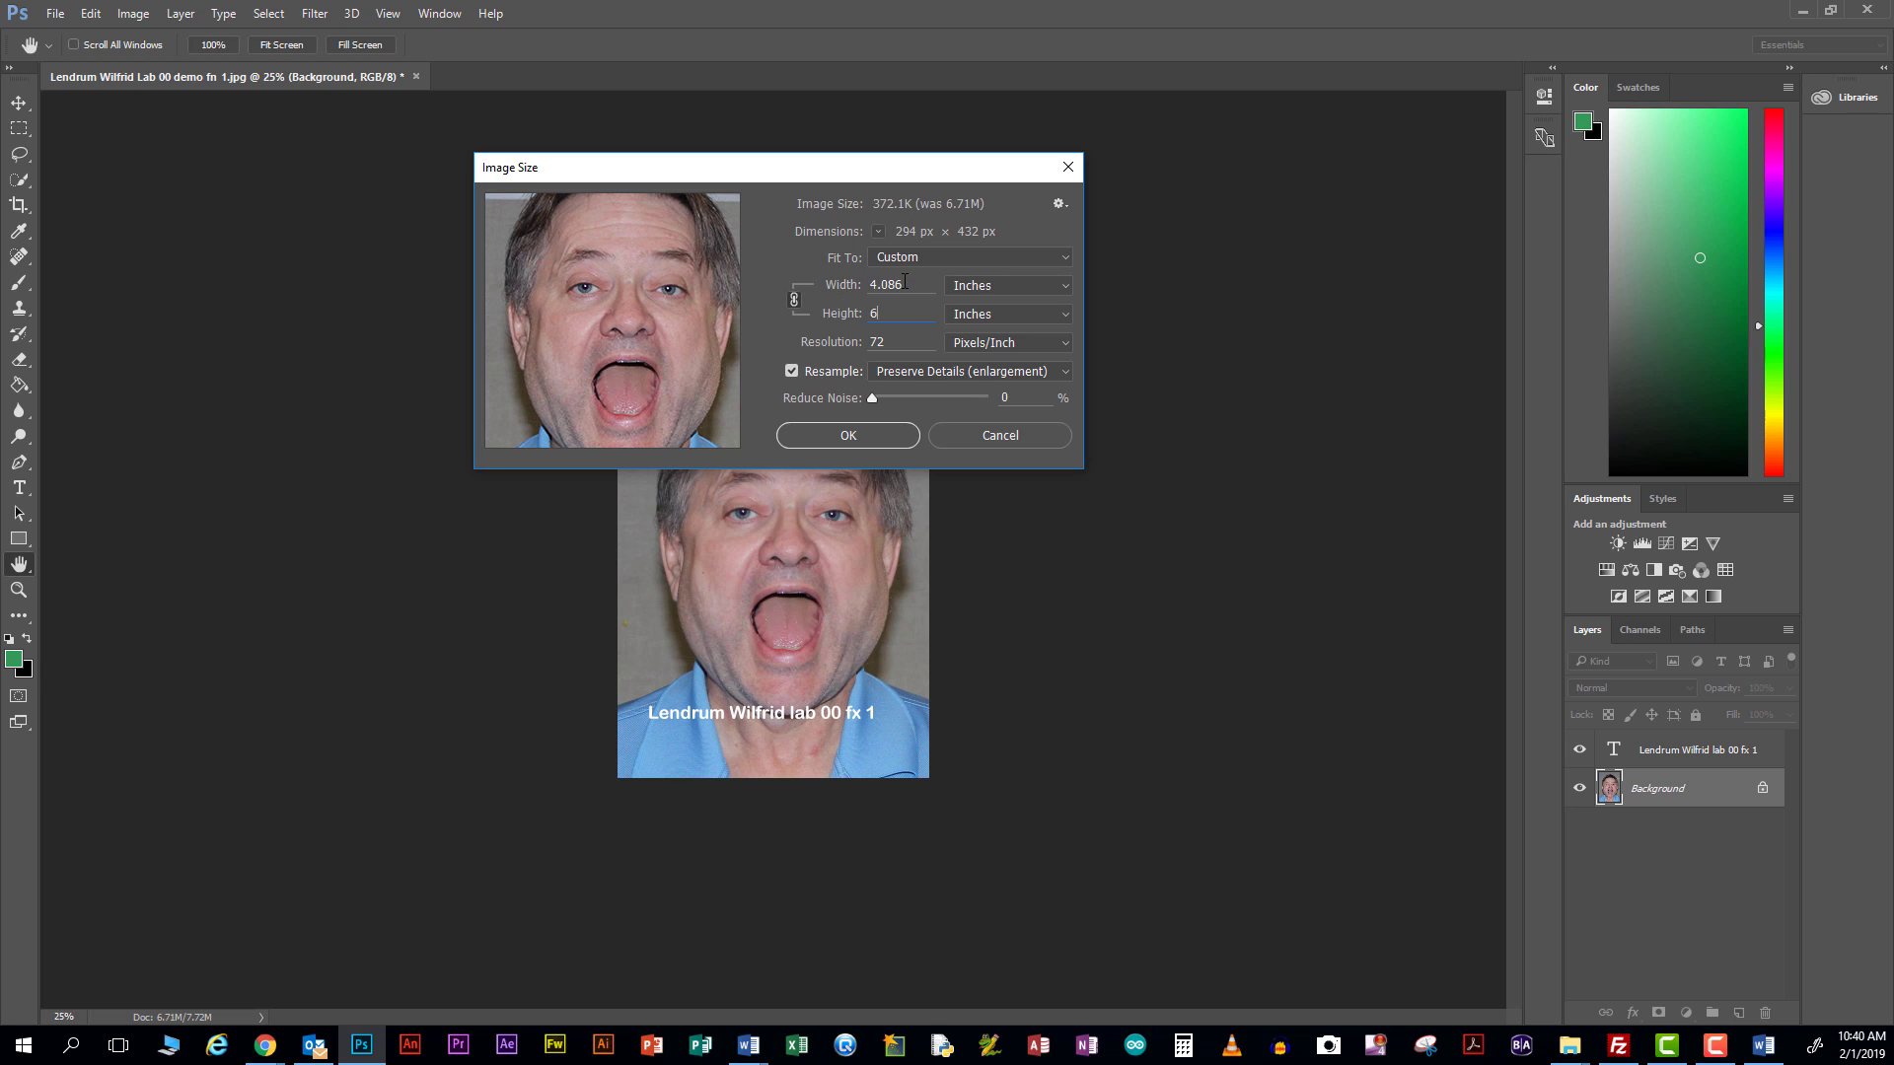
{"action": "key", "text": "shift+Tab"}
{"action": "type", "text": "4"}
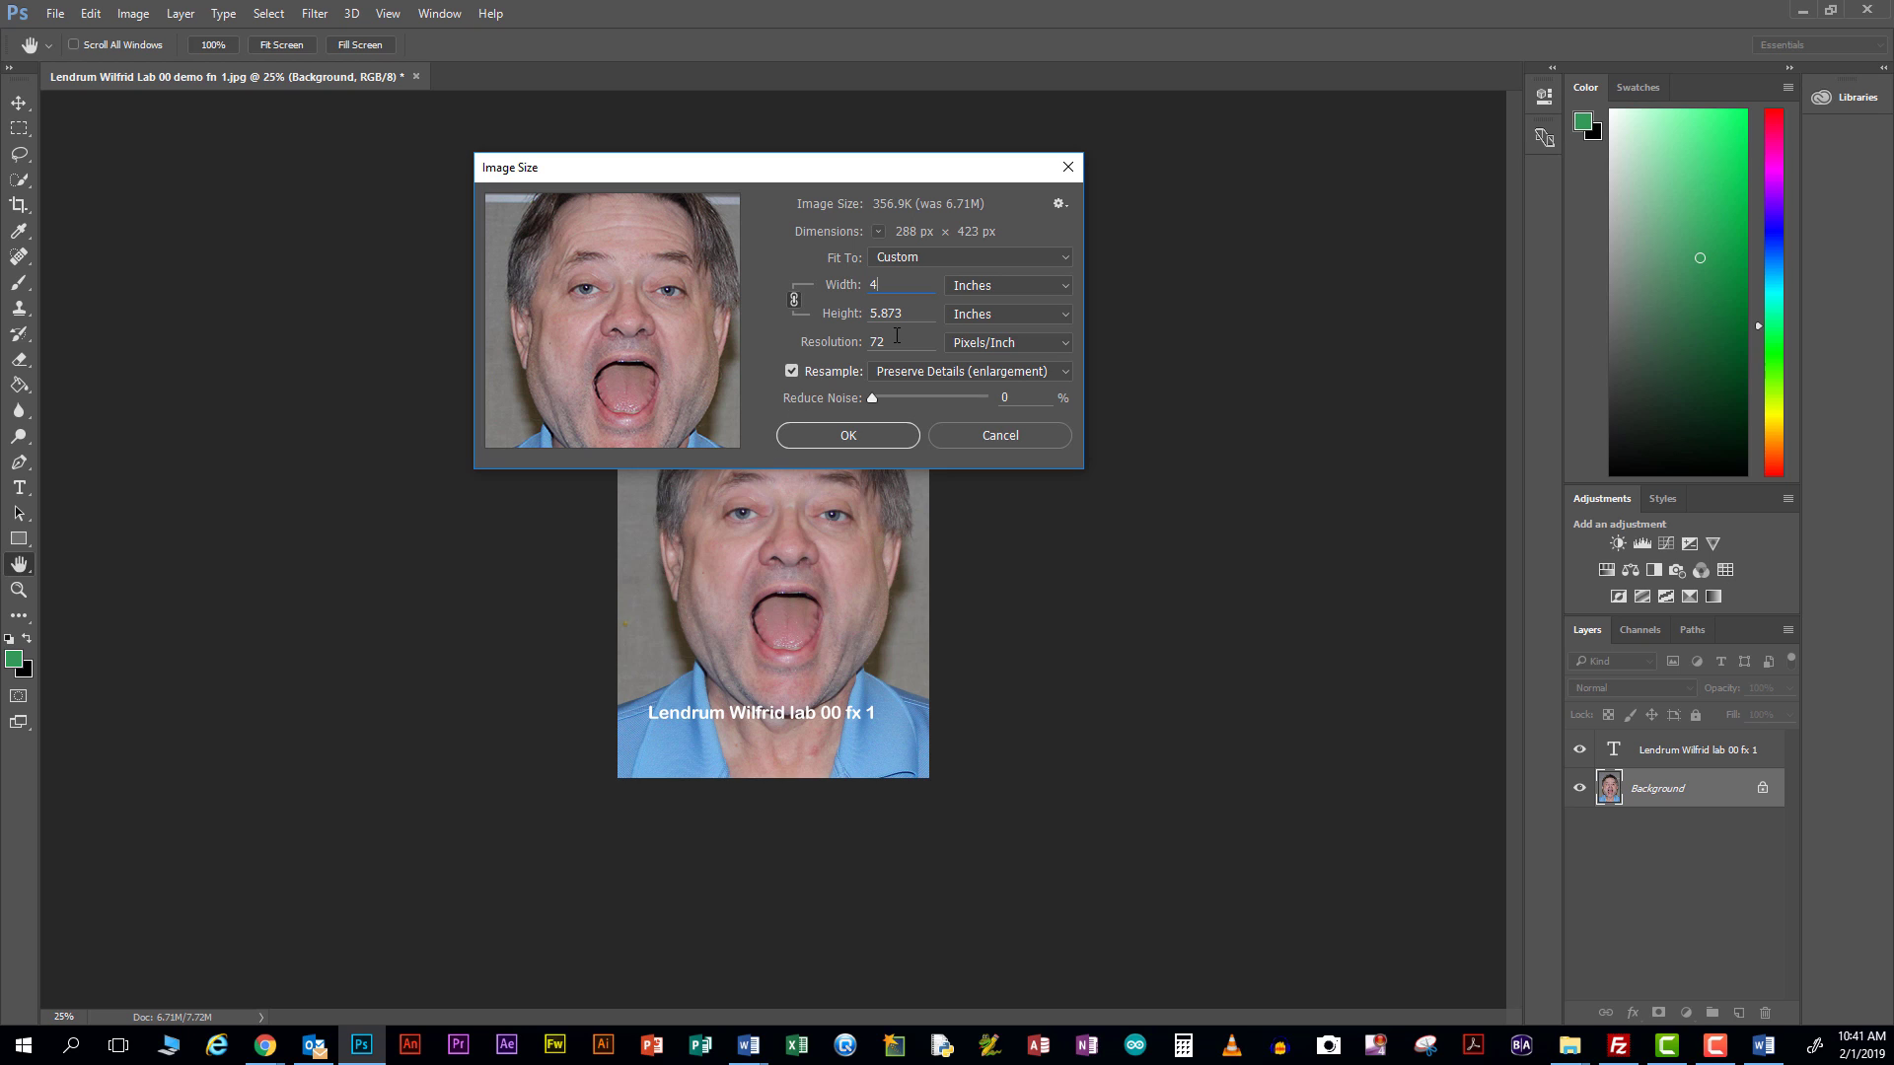
{"action": "left_click", "coordinate": [896, 341]}
{"action": "key", "text": "BackSpace"}
{"action": "key", "text": "BackSpace"}
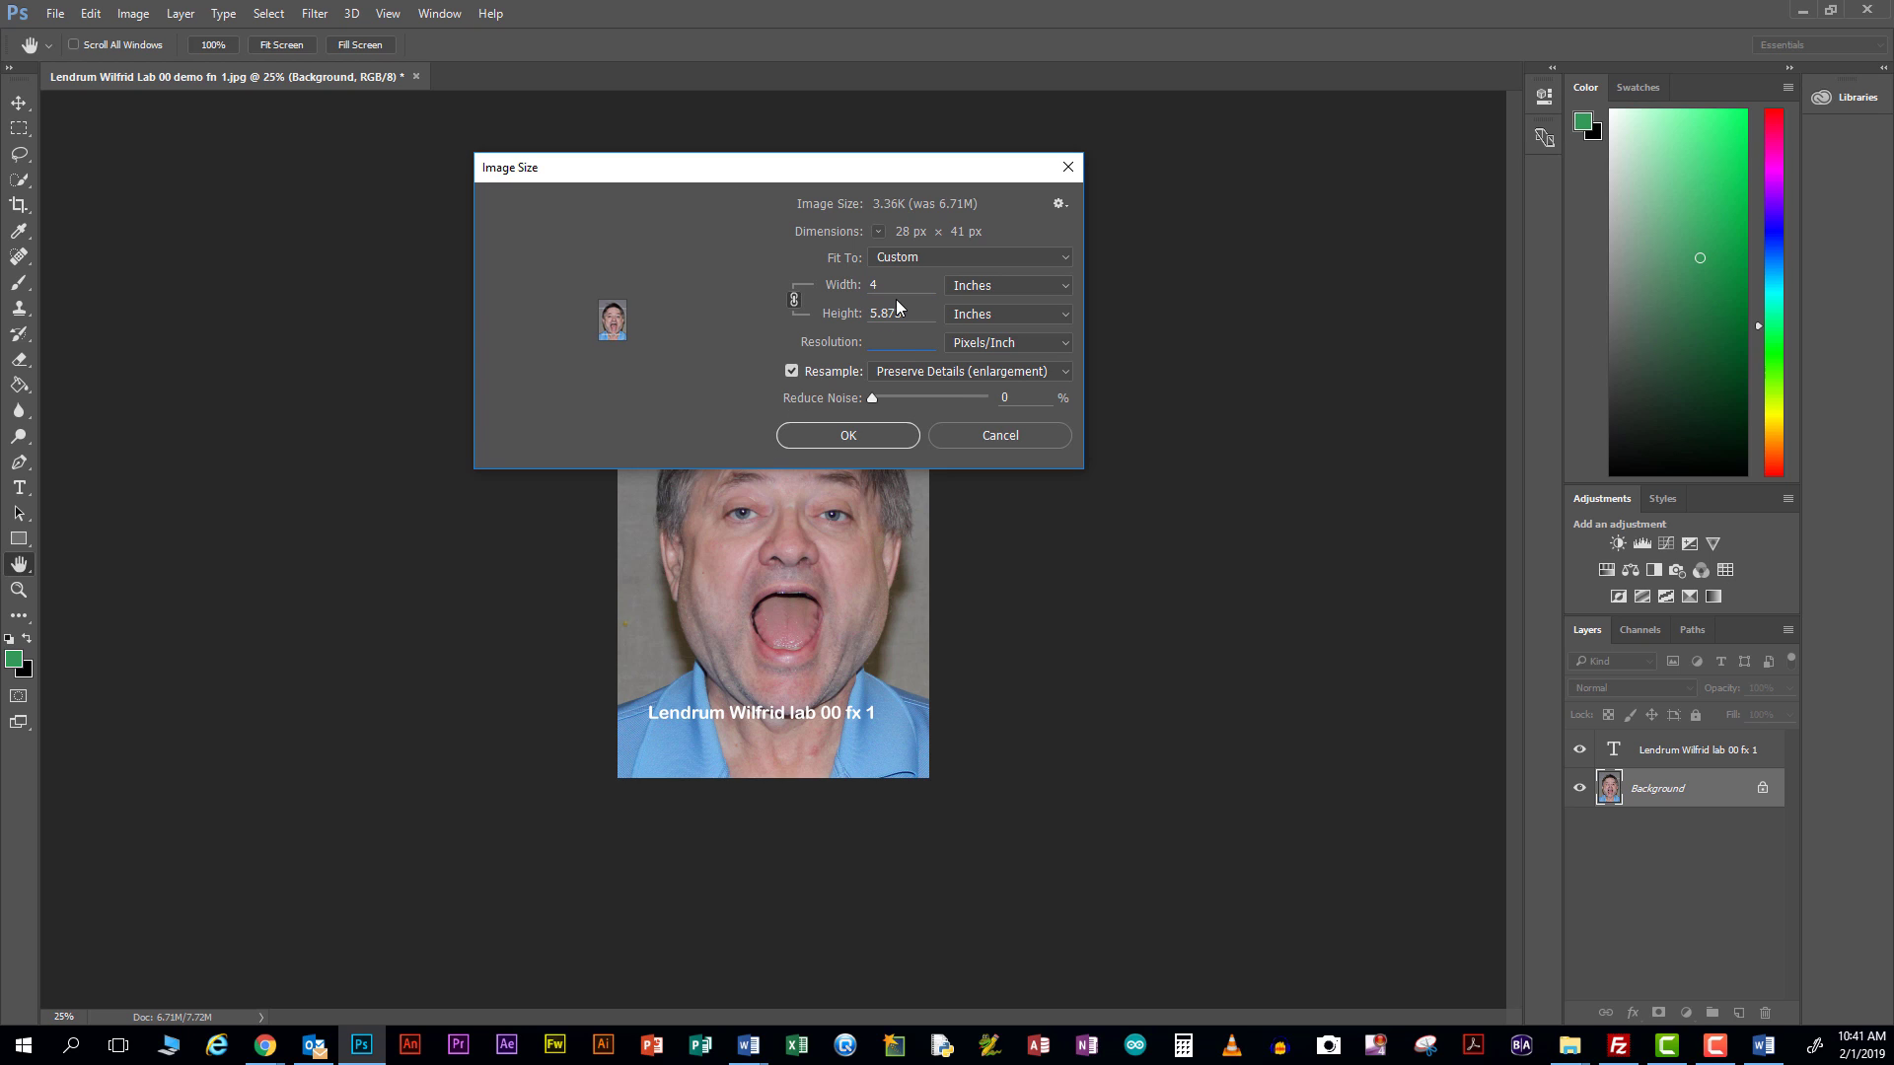
{"action": "type", "text": "600"}
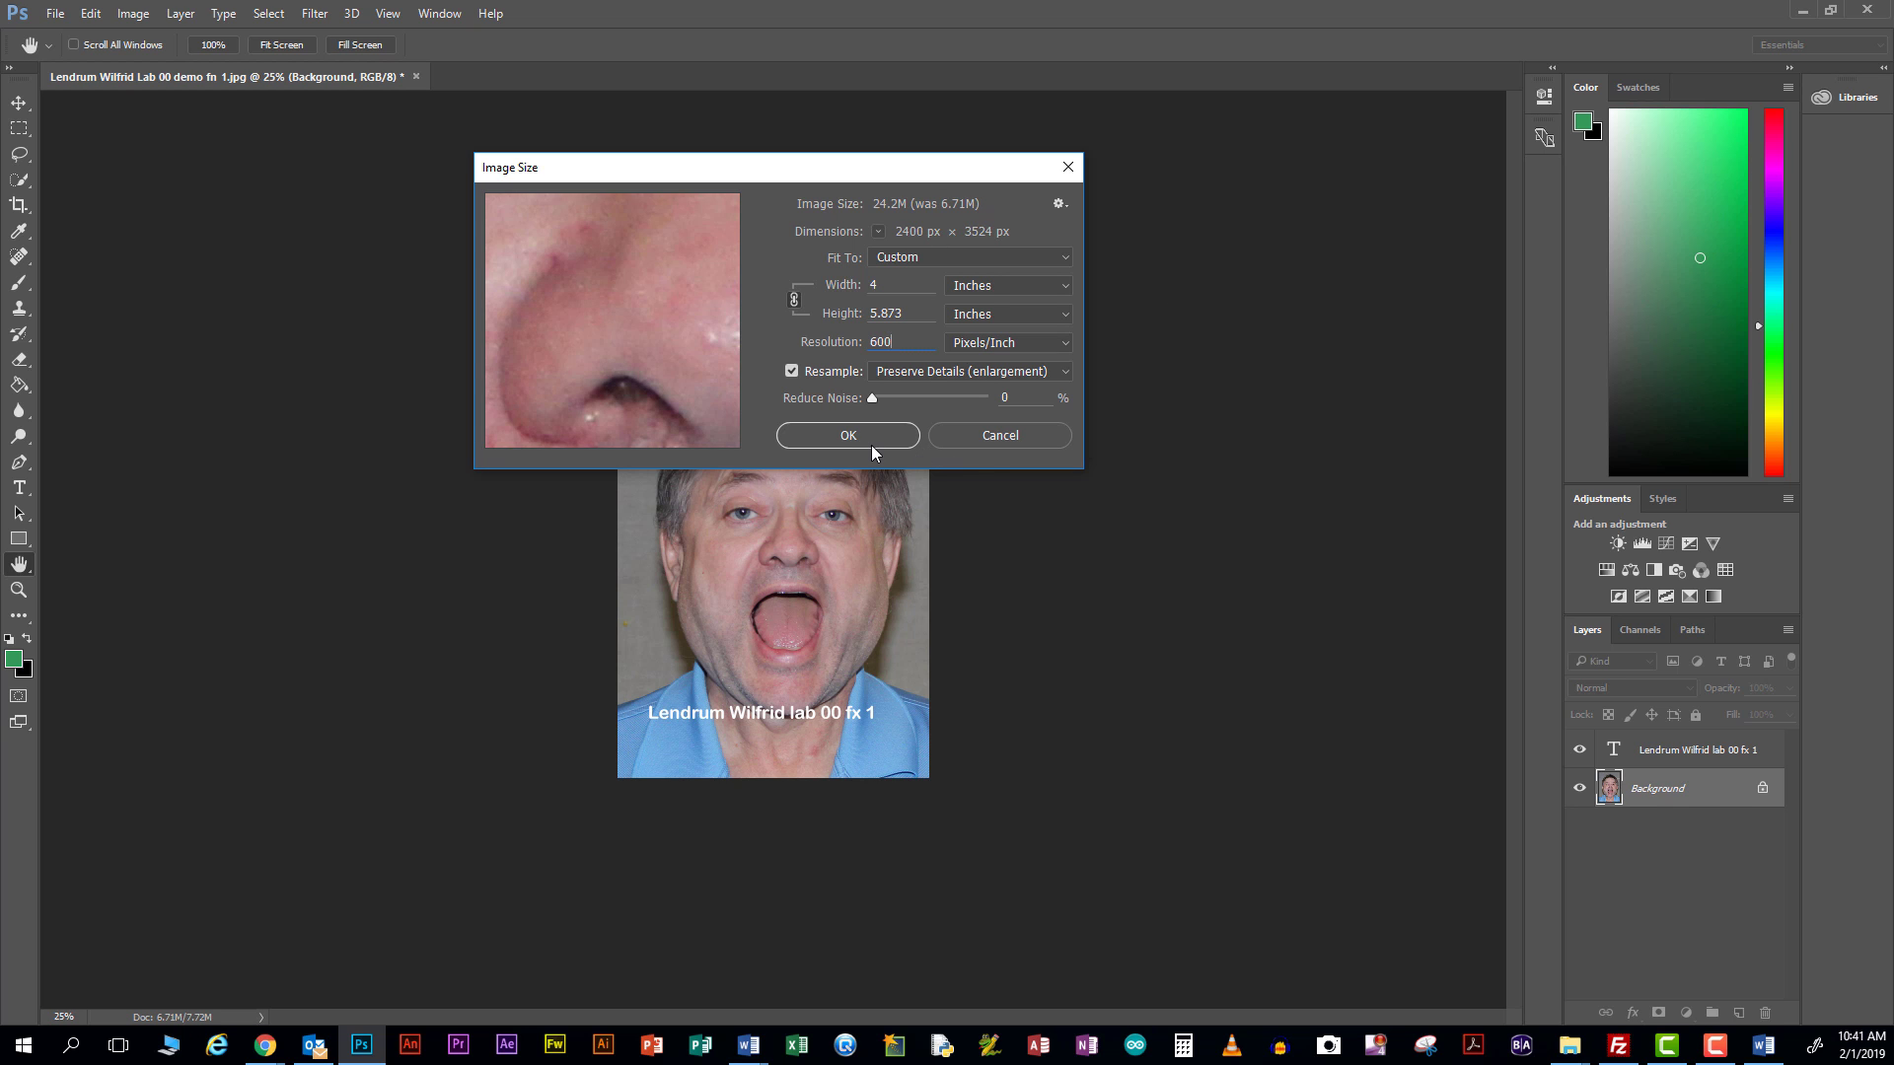
Apply the resize and save as a Photoshop PSD in Lab 00 with maximum compatibility
{"action": "left_click", "coordinate": [866, 442]}
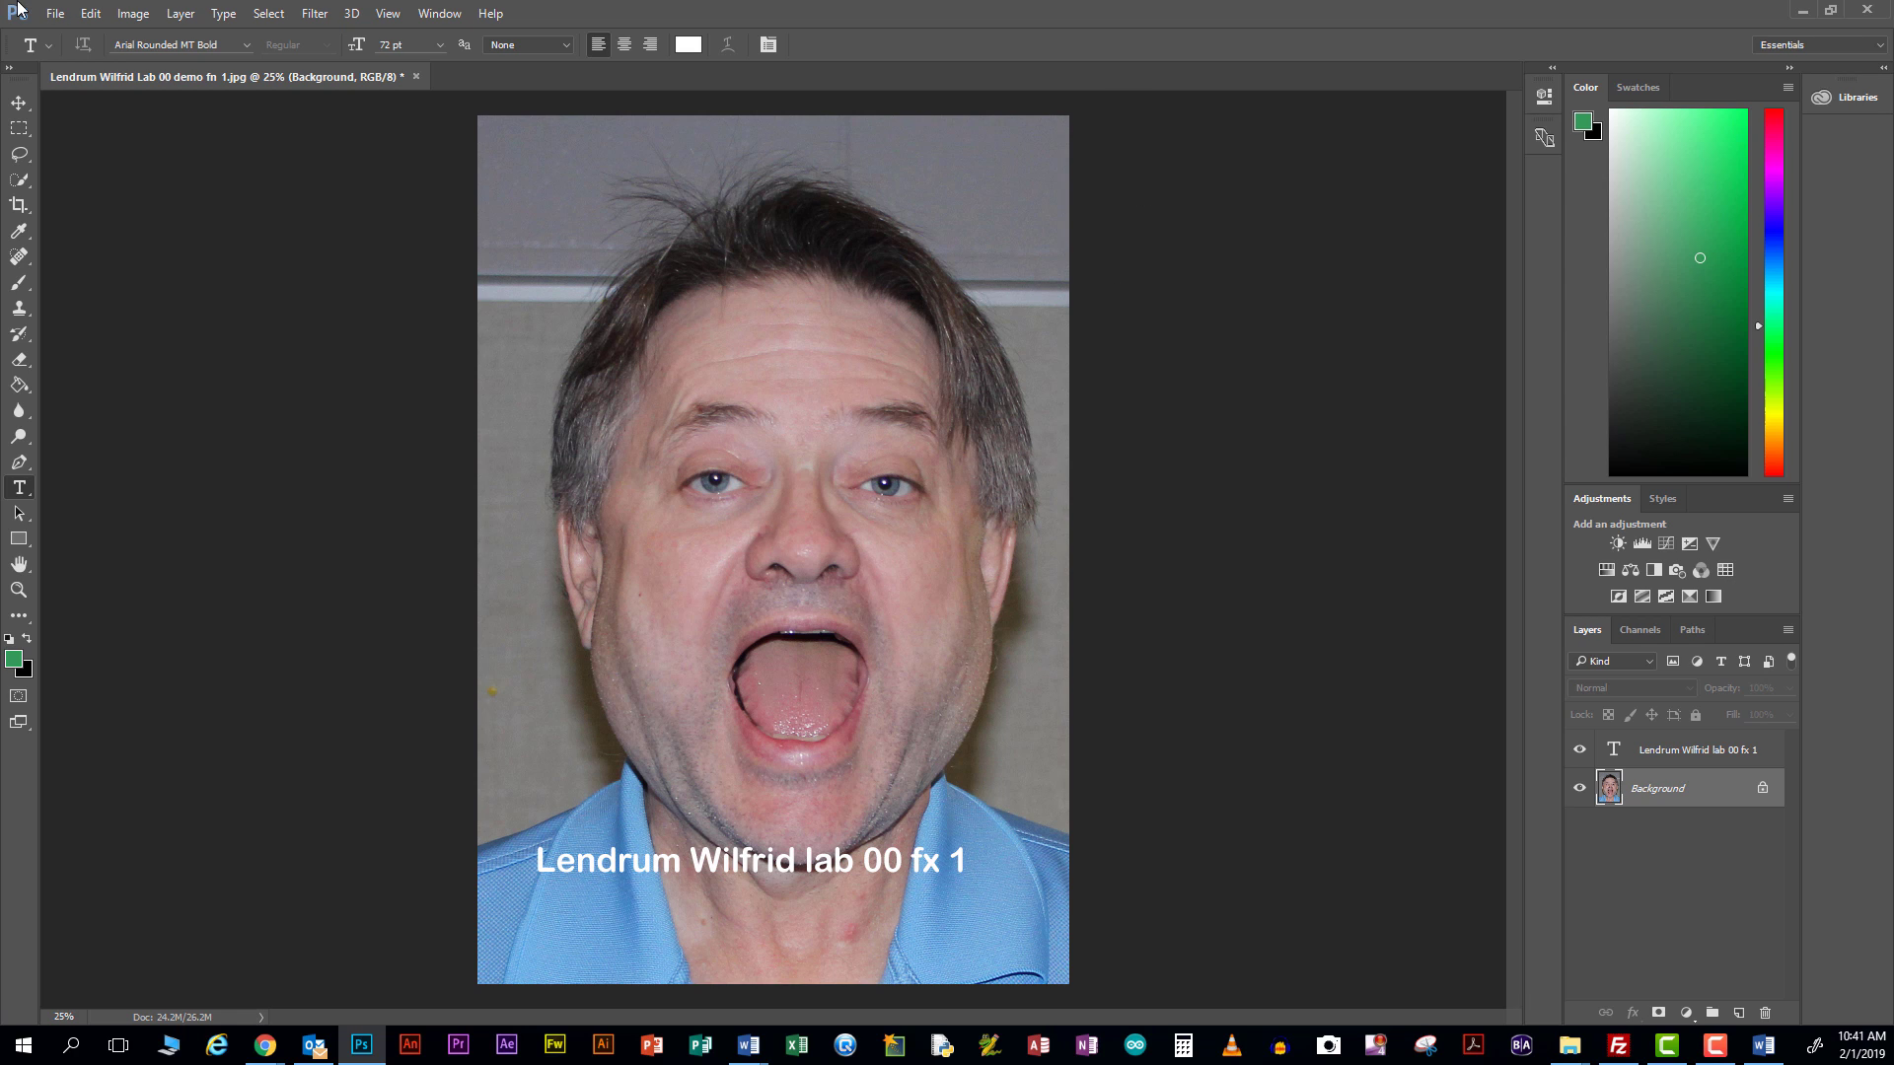
{"action": "left_click", "coordinate": [56, 17]}
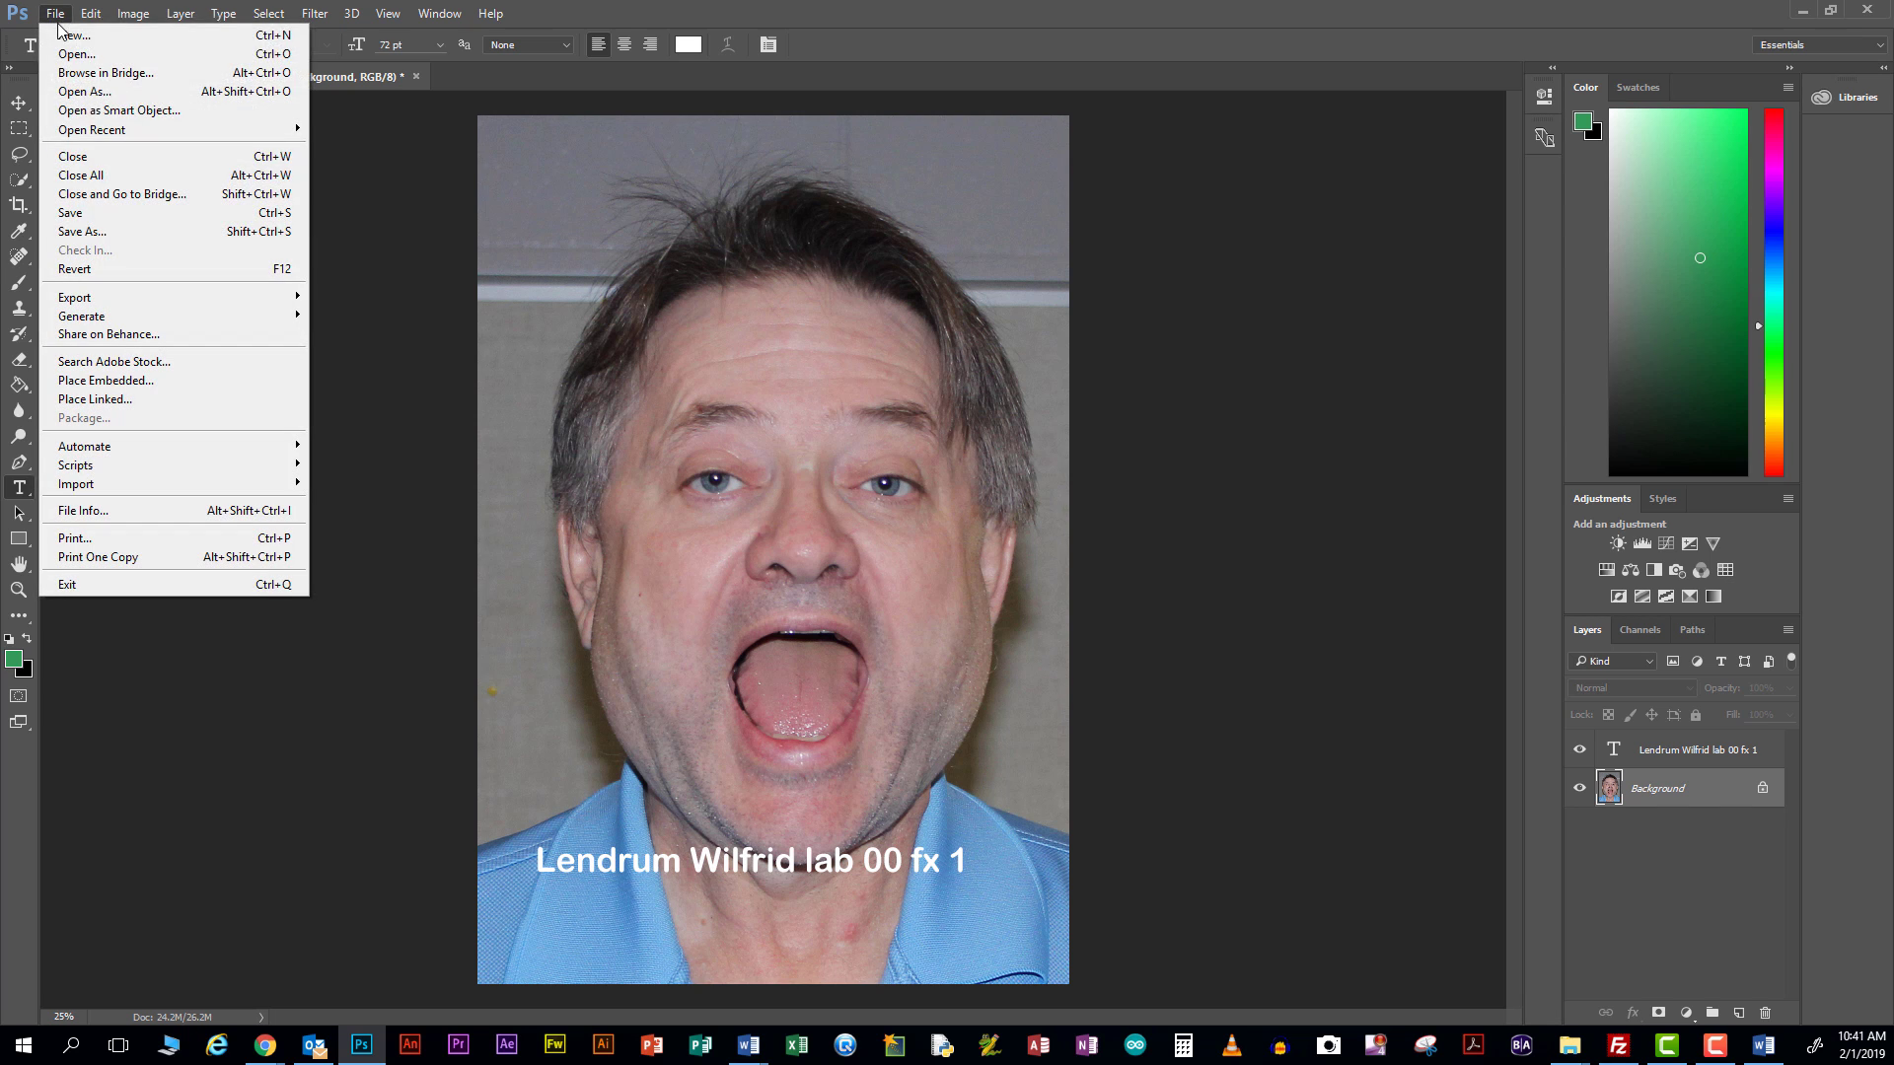
{"action": "left_click", "coordinate": [81, 232]}
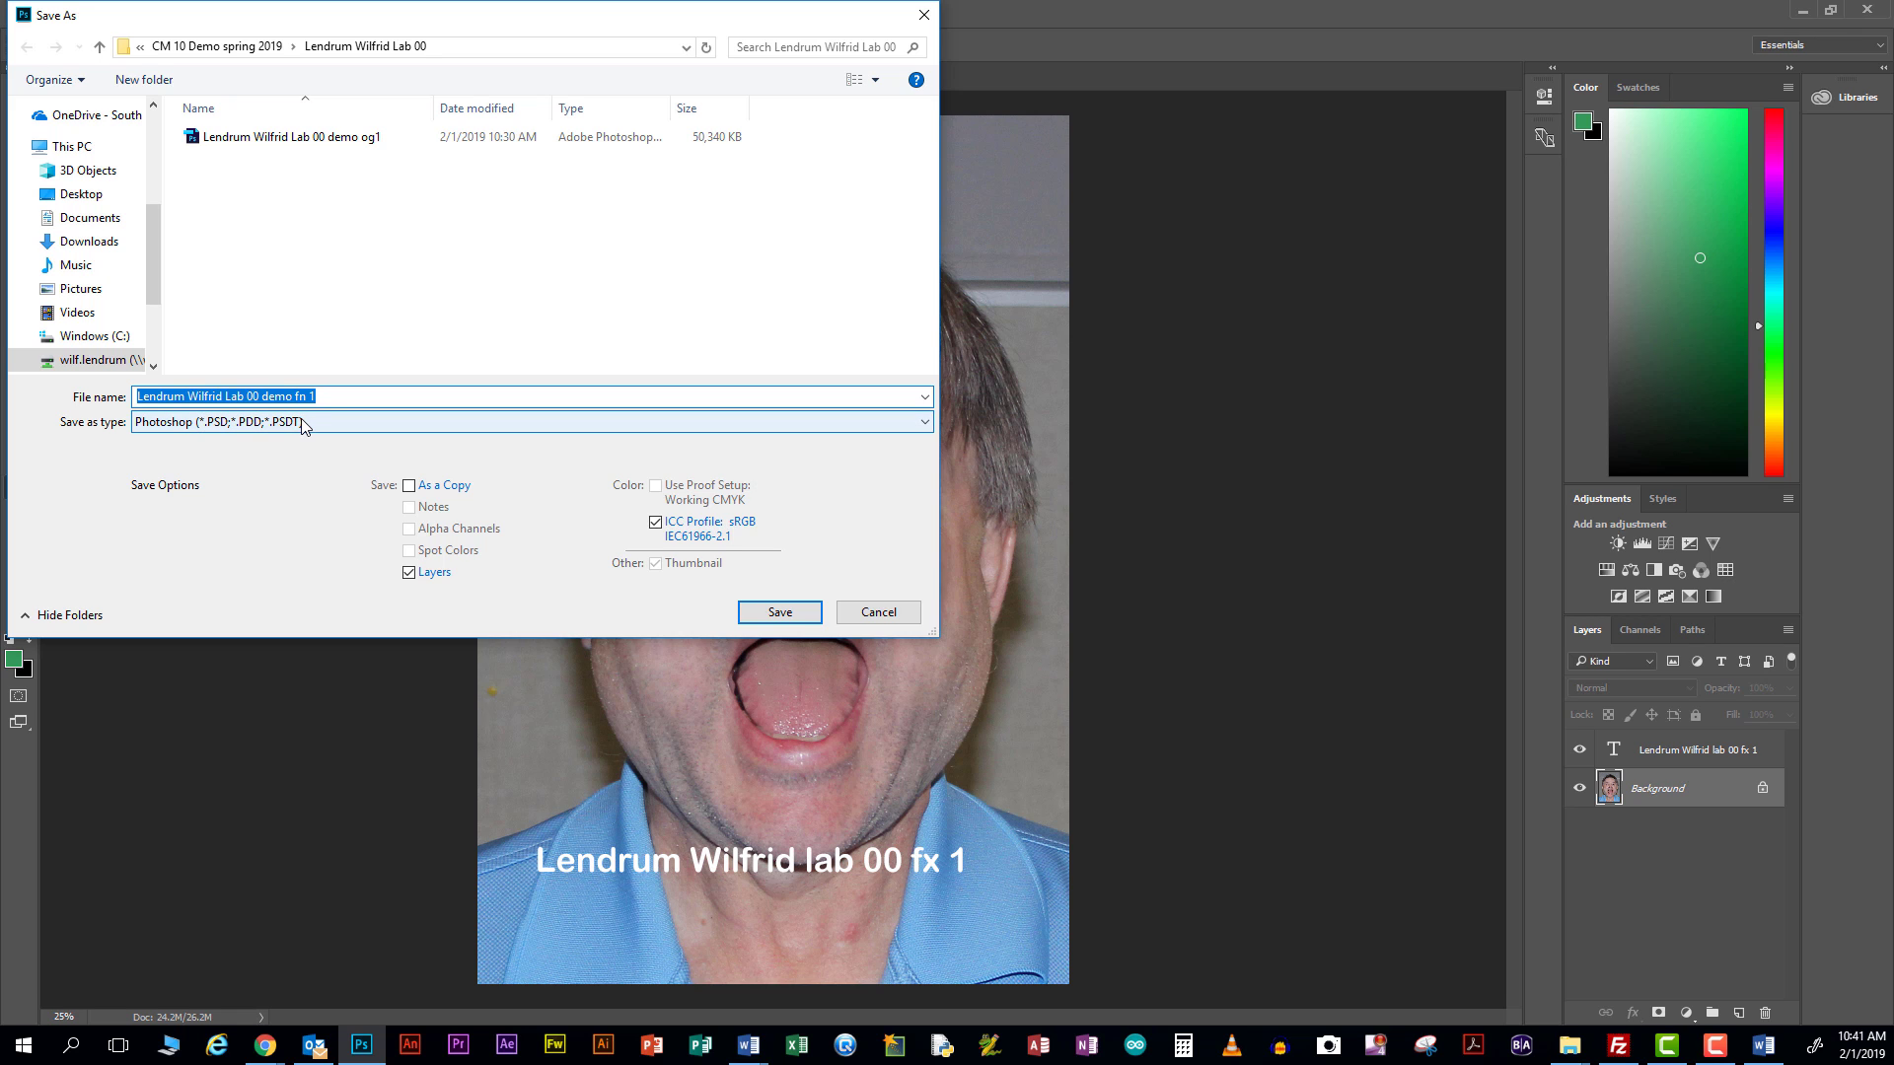
{"action": "left_click", "coordinate": [785, 613]}
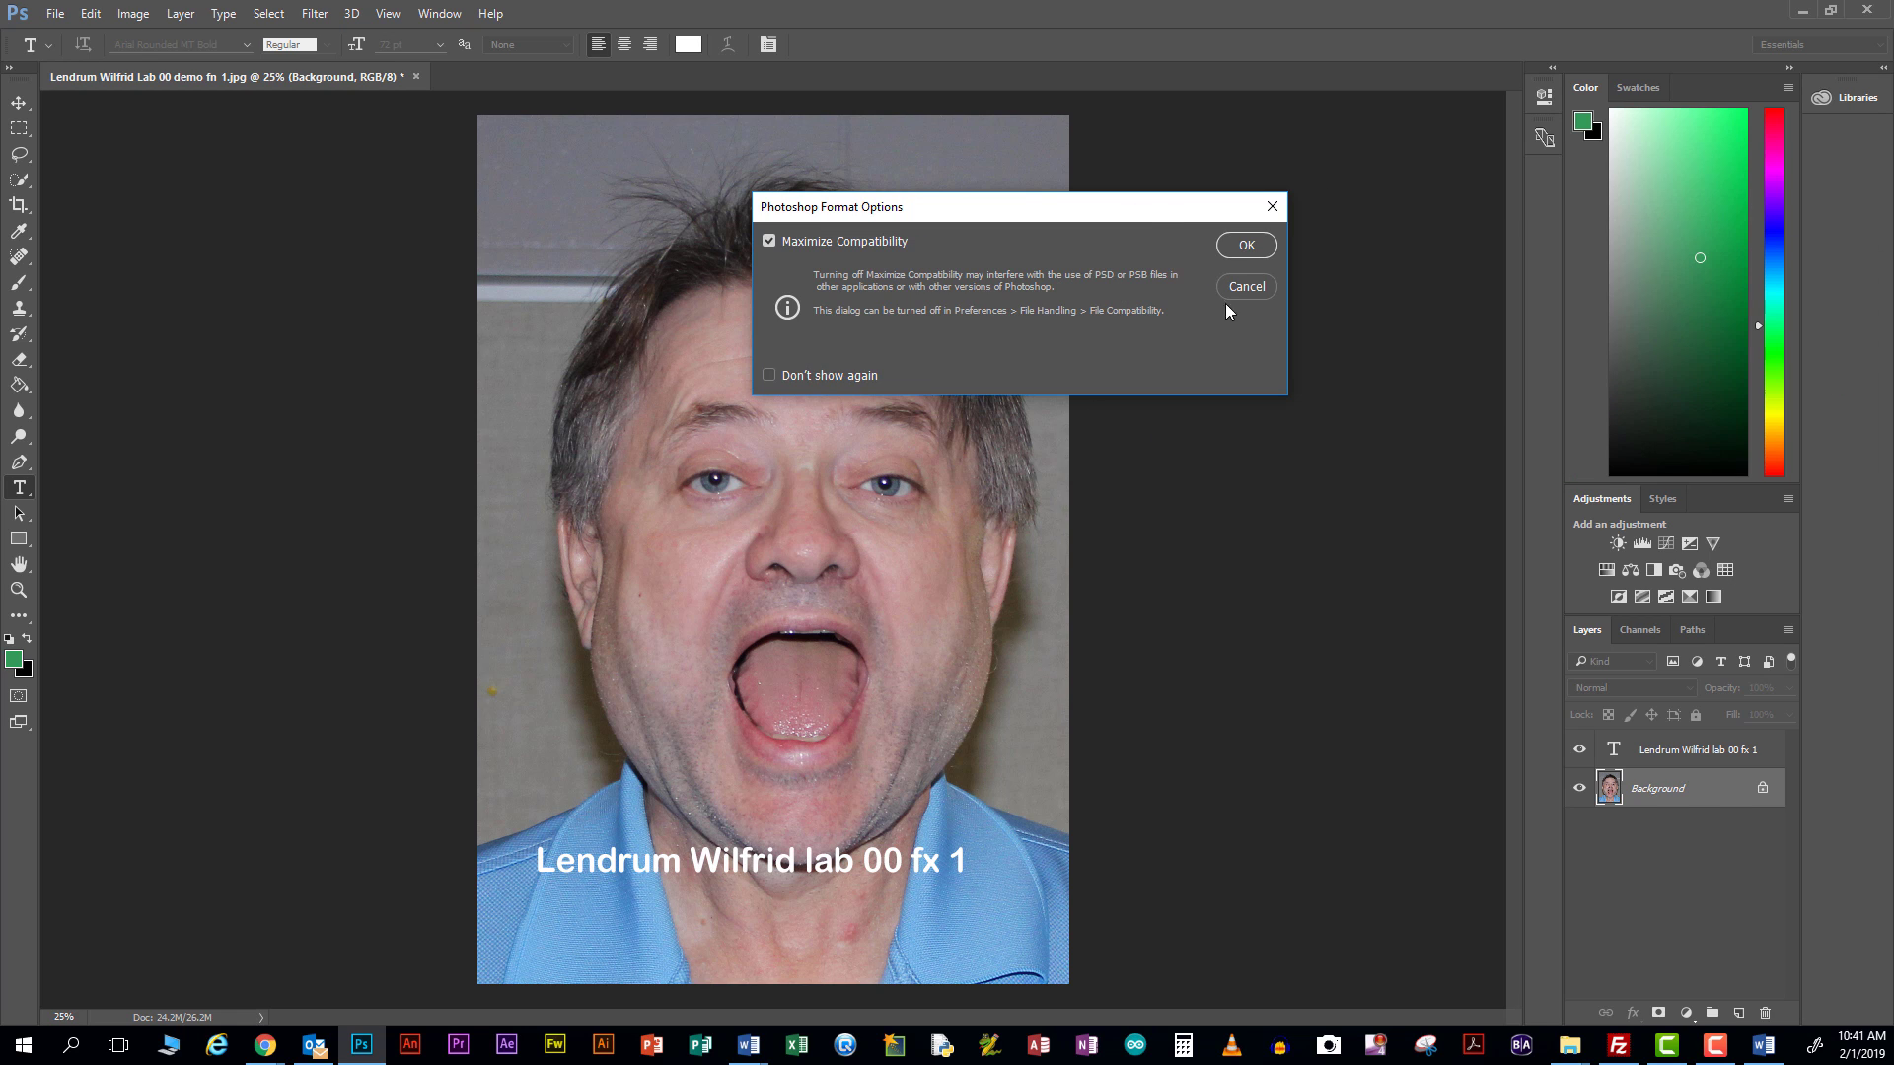
{"action": "left_click", "coordinate": [1247, 246]}
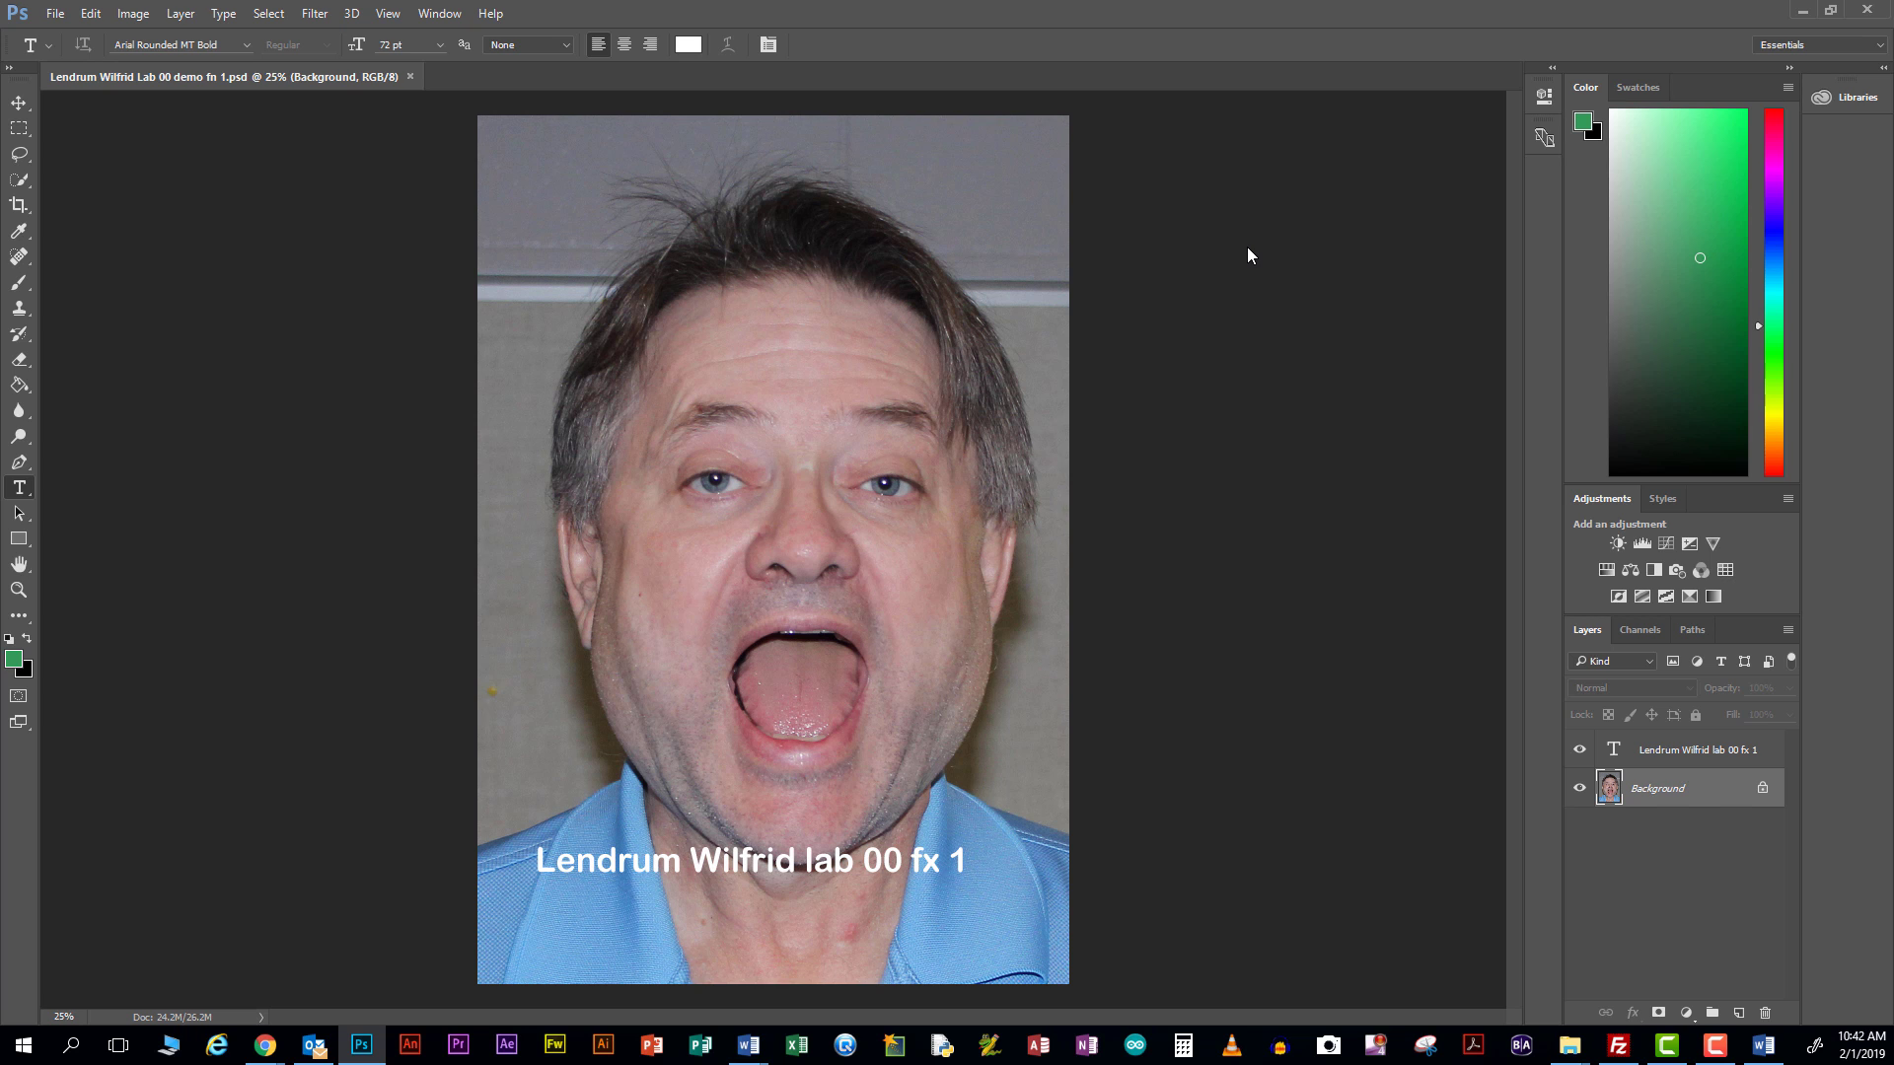
Save a JPEG copy of demo fn 1 at Quality 12, replacing the existing JPG
{"action": "left_click", "coordinate": [56, 14]}
{"action": "left_click", "coordinate": [59, 231]}
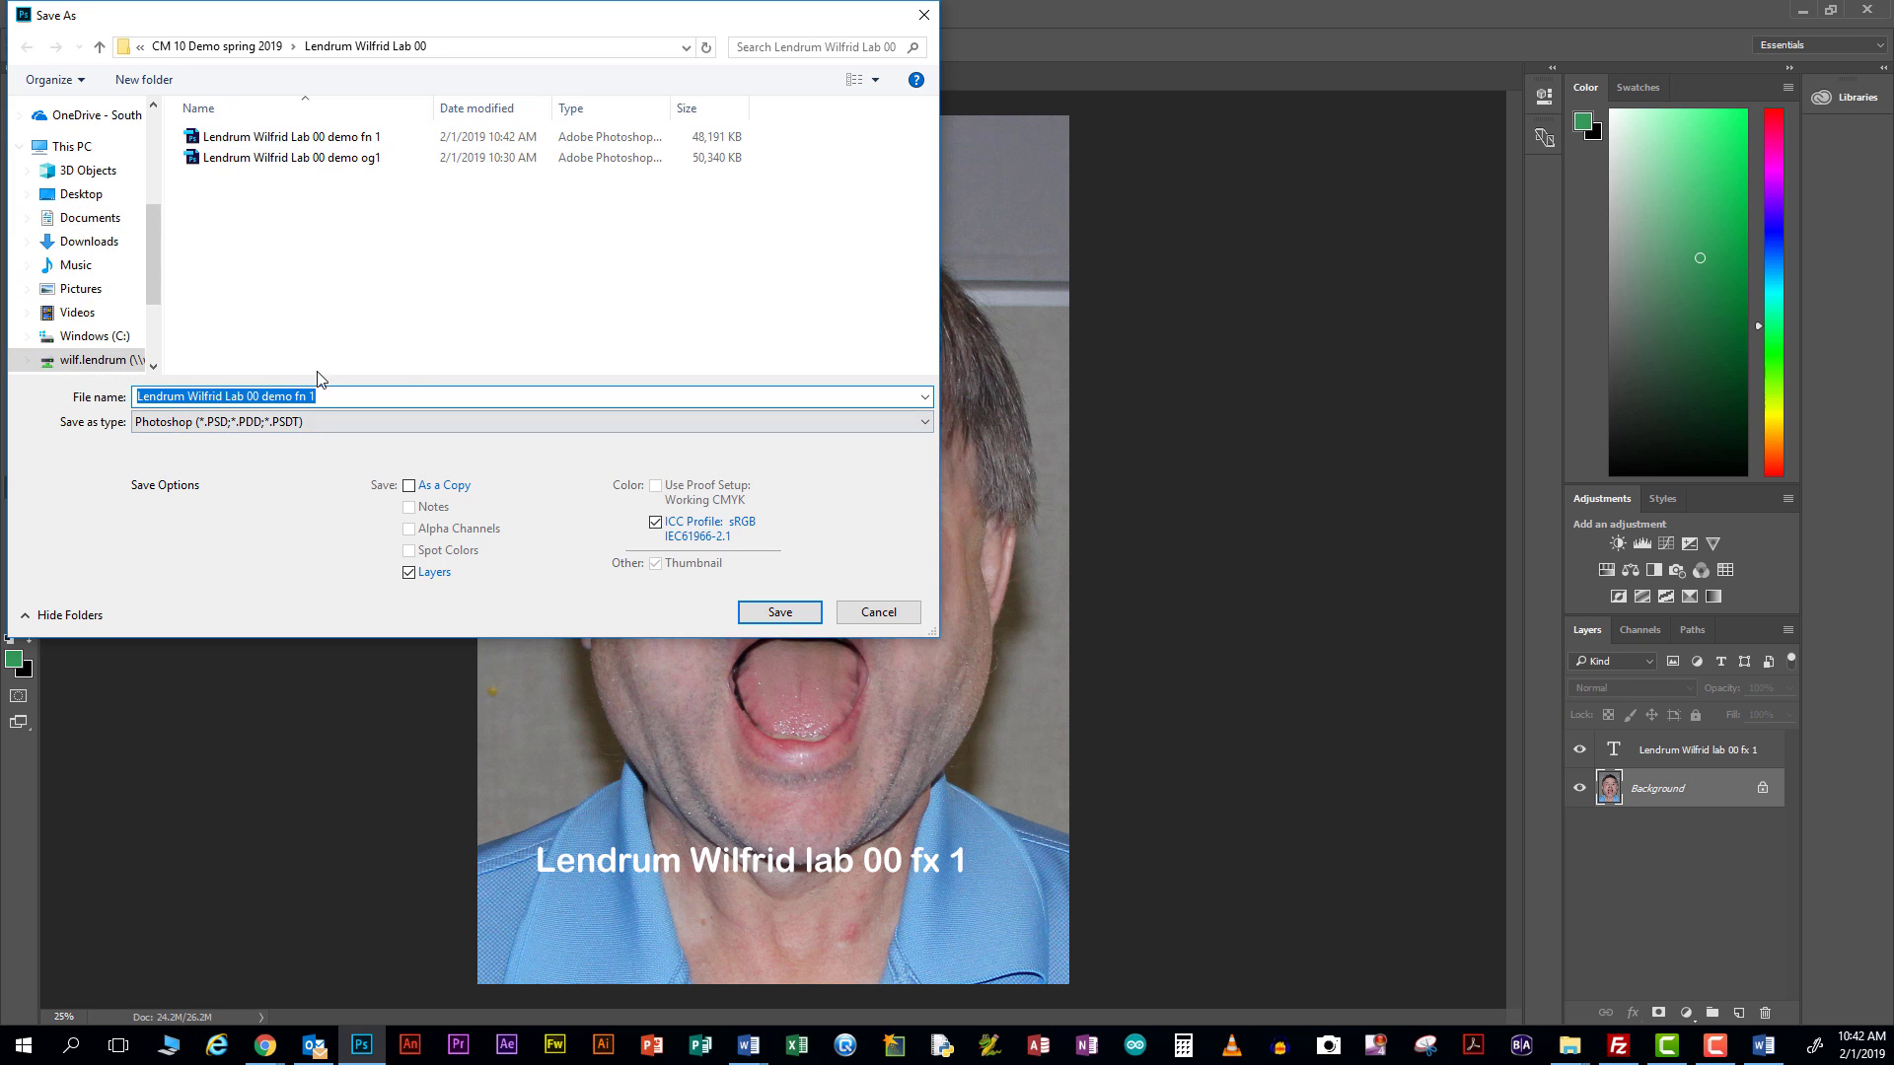
{"action": "left_click", "coordinate": [318, 422]}
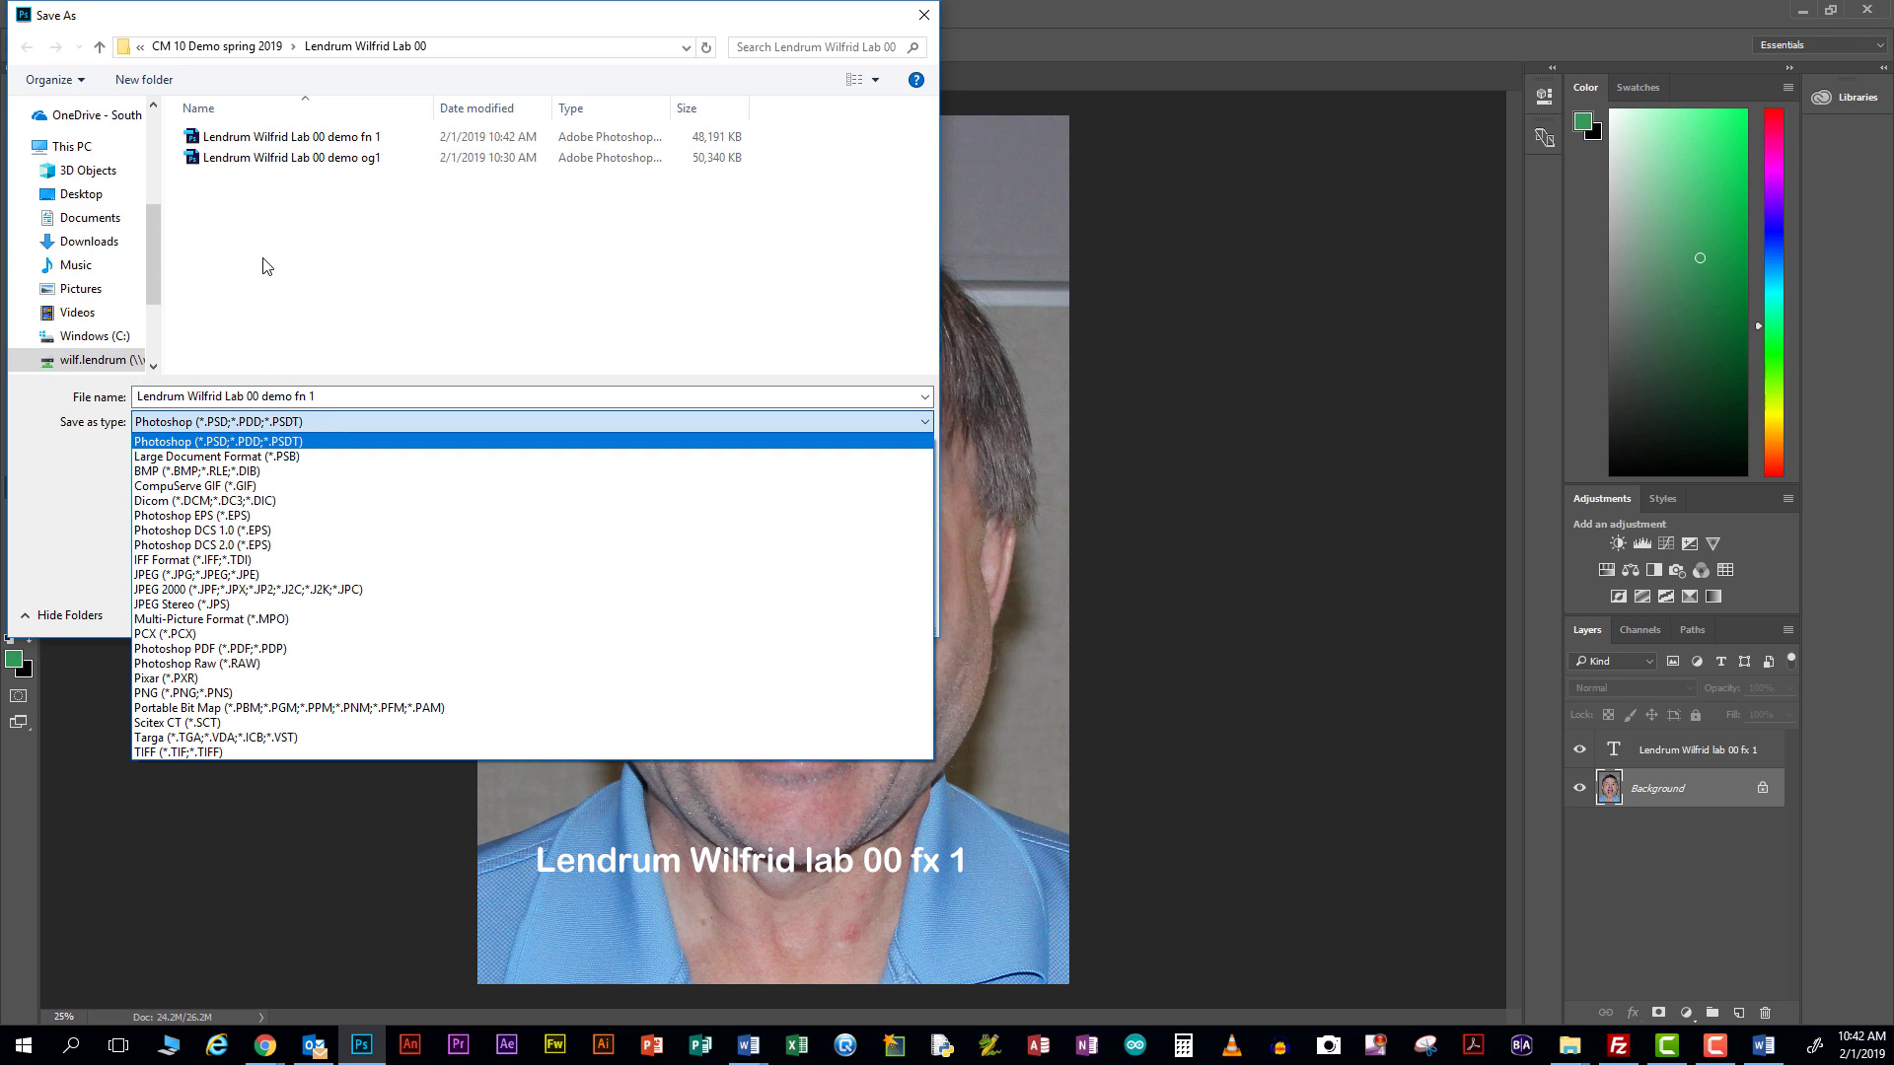
{"action": "left_click", "coordinate": [284, 576]}
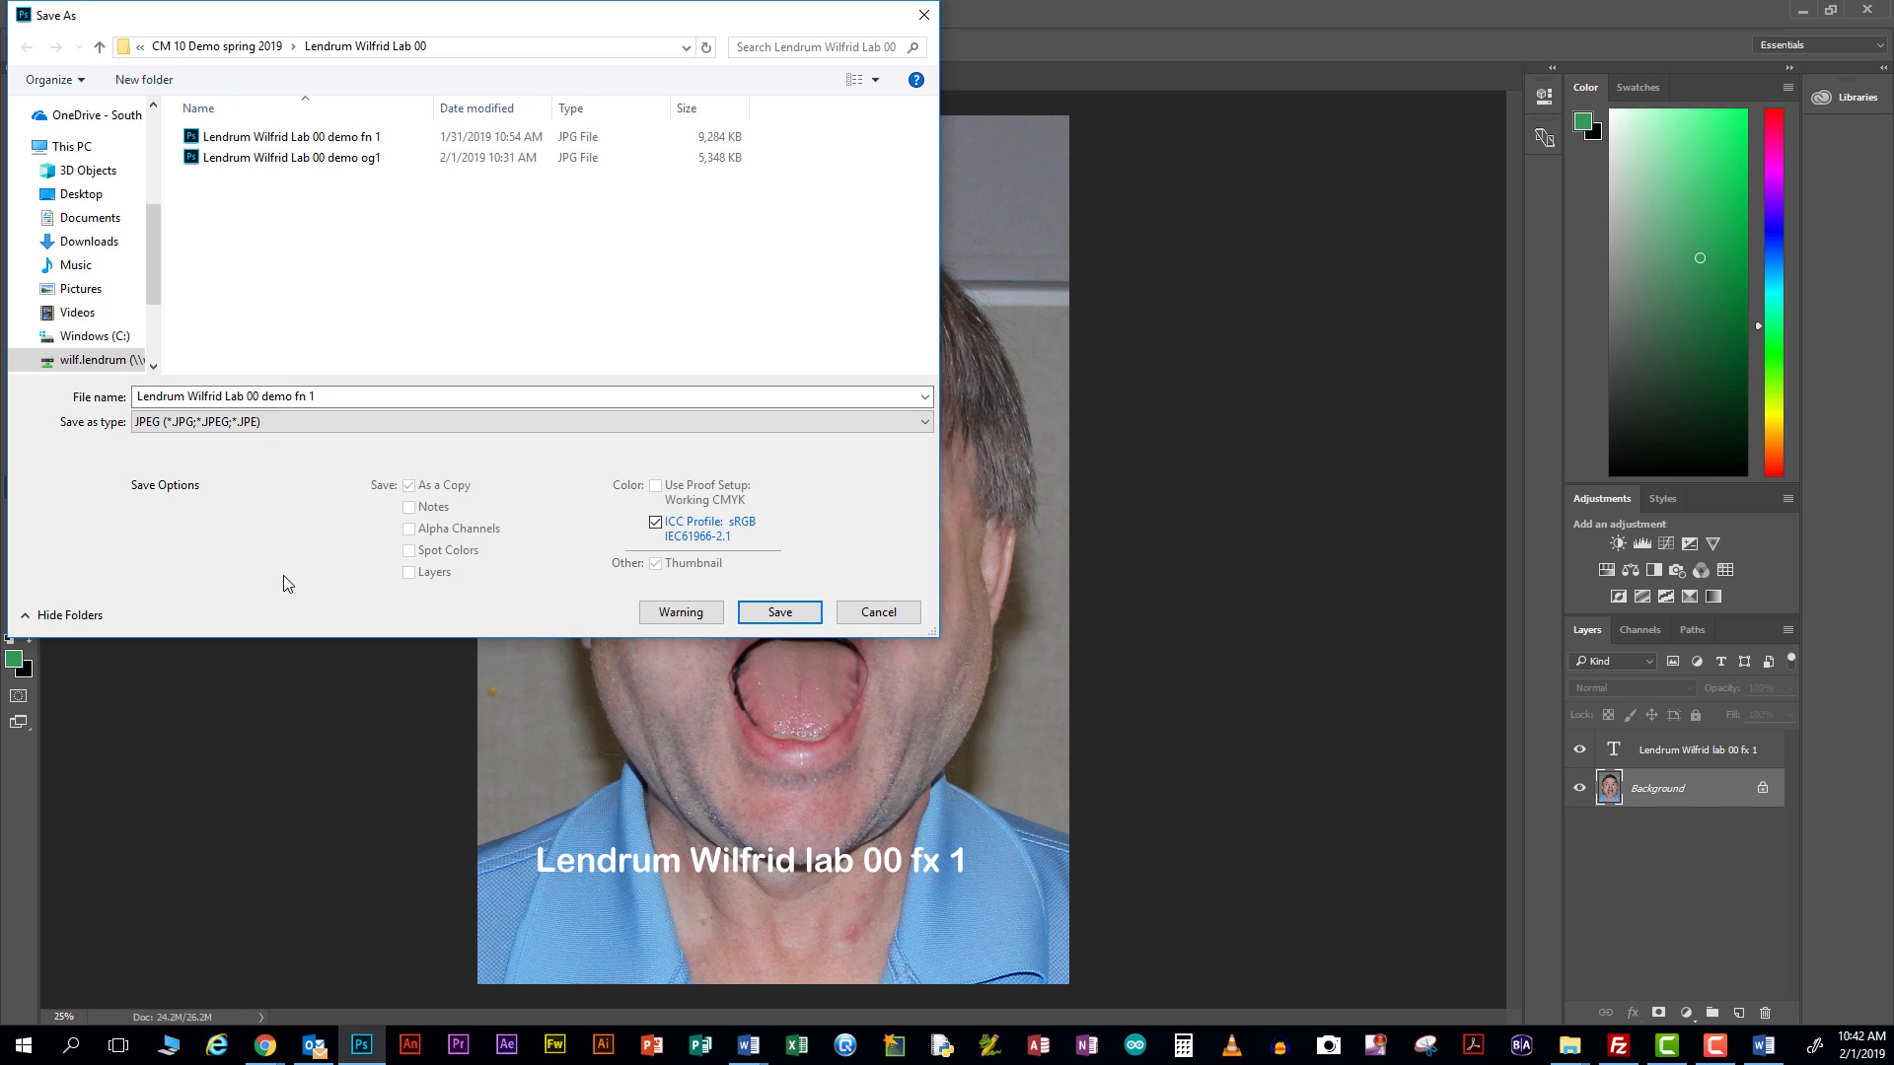
{"action": "left_click", "coordinate": [782, 613]}
{"action": "left_click", "coordinate": [994, 524]}
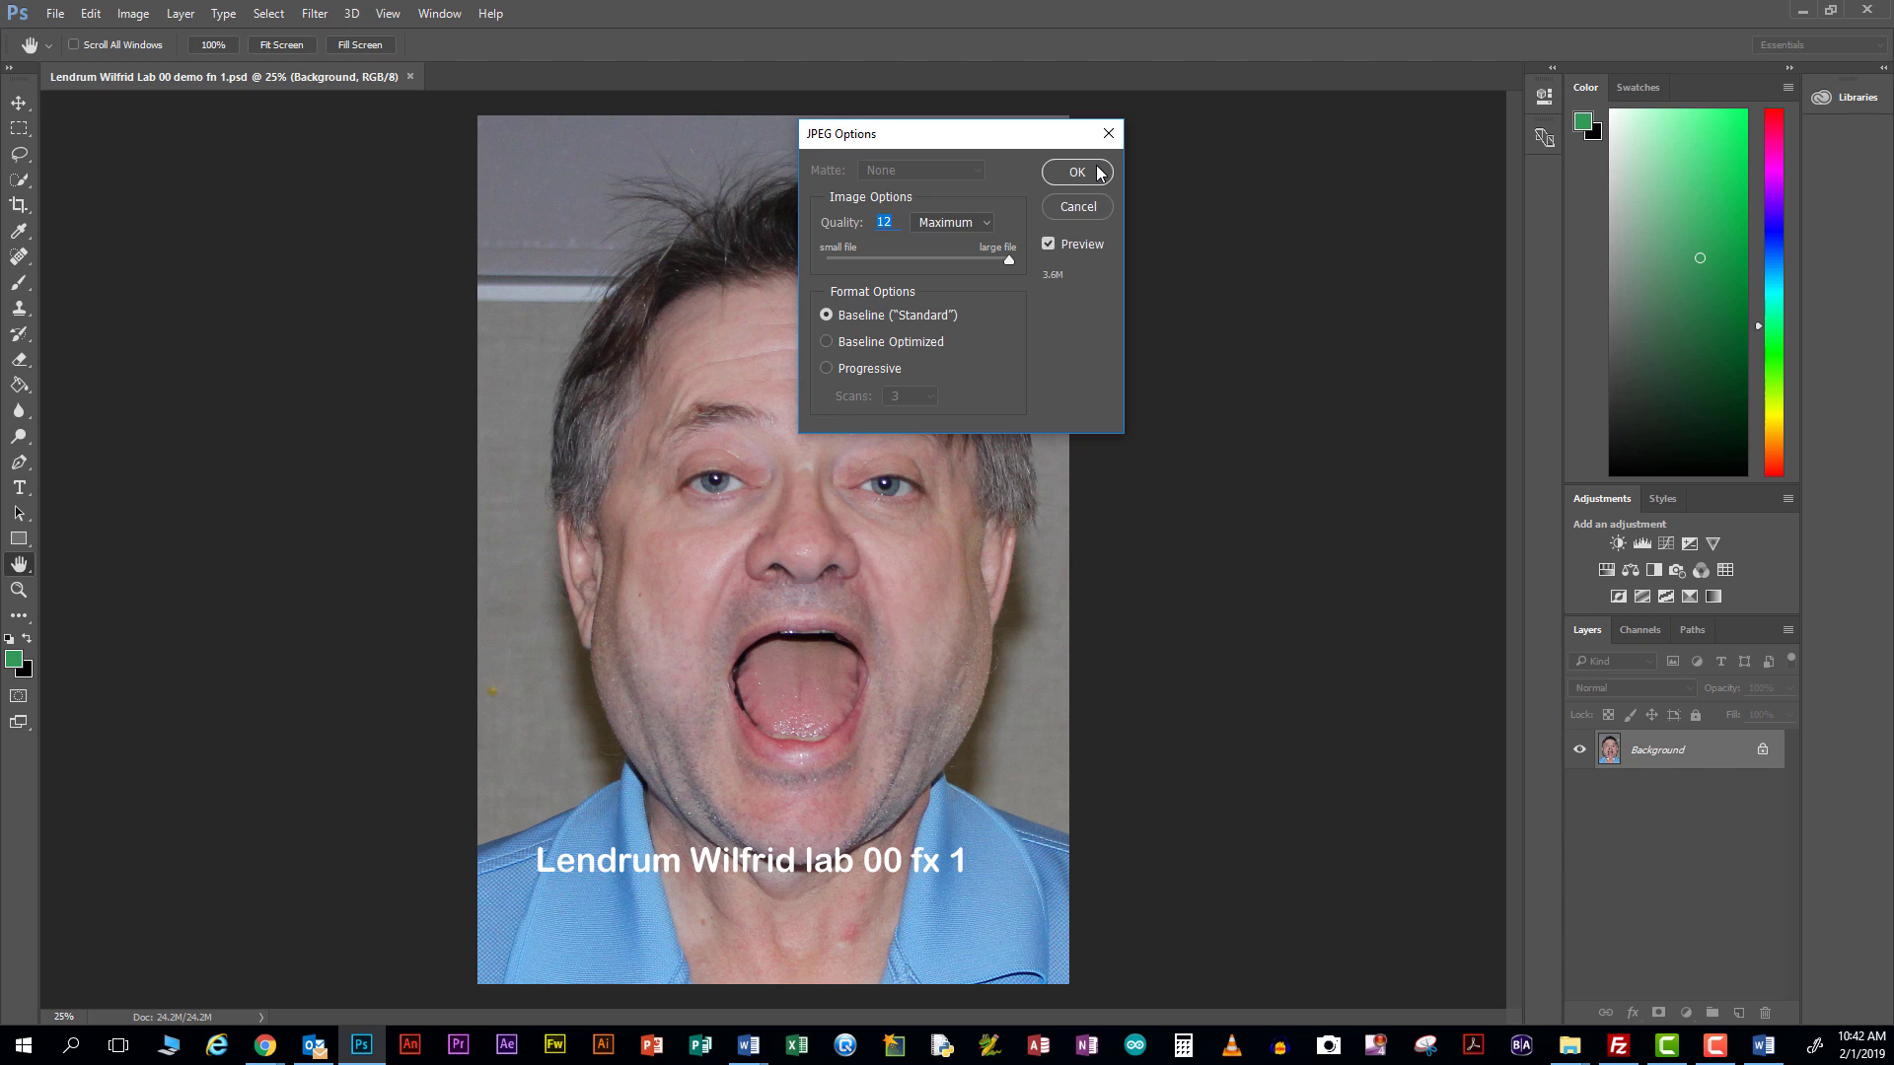
{"action": "left_click", "coordinate": [1076, 173]}
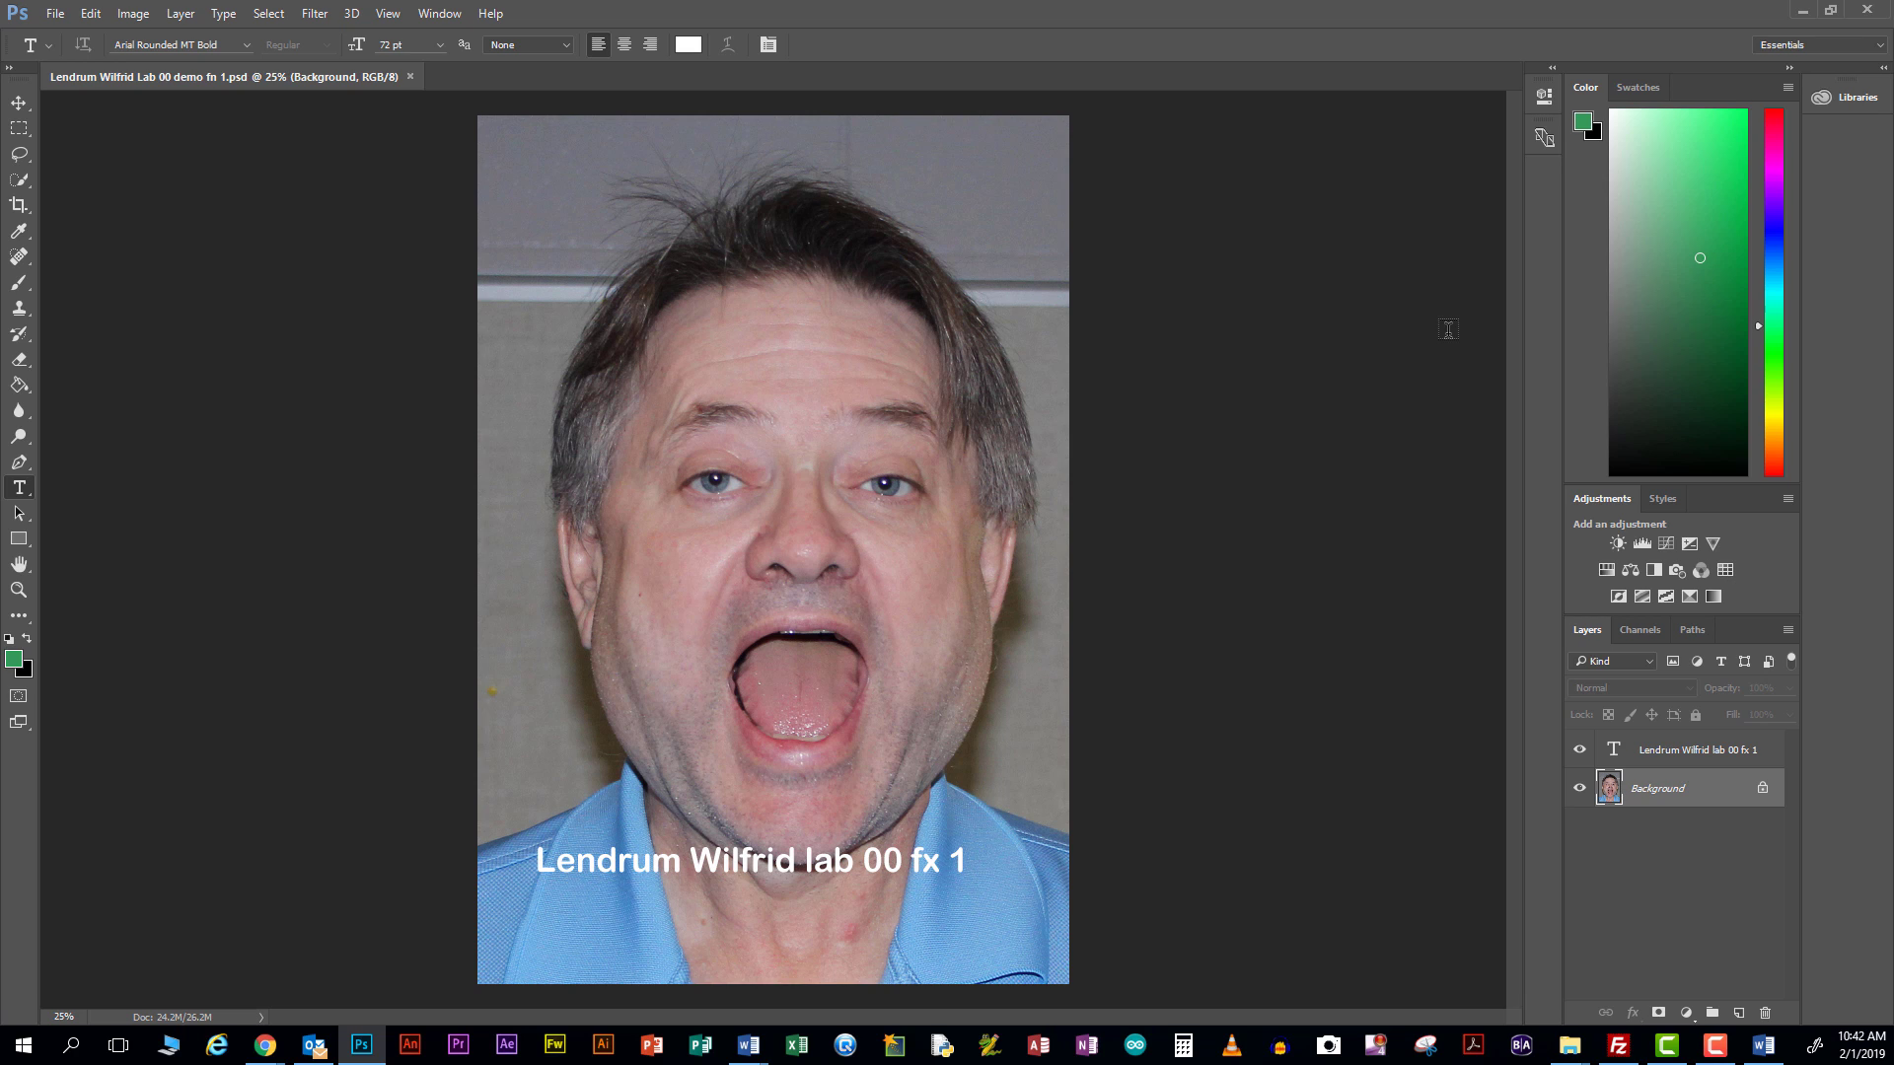
Minimize Photoshop and switch the Lab 00 folder listing to an icon view with thumbnails
{"action": "left_click", "coordinate": [1797, 10]}
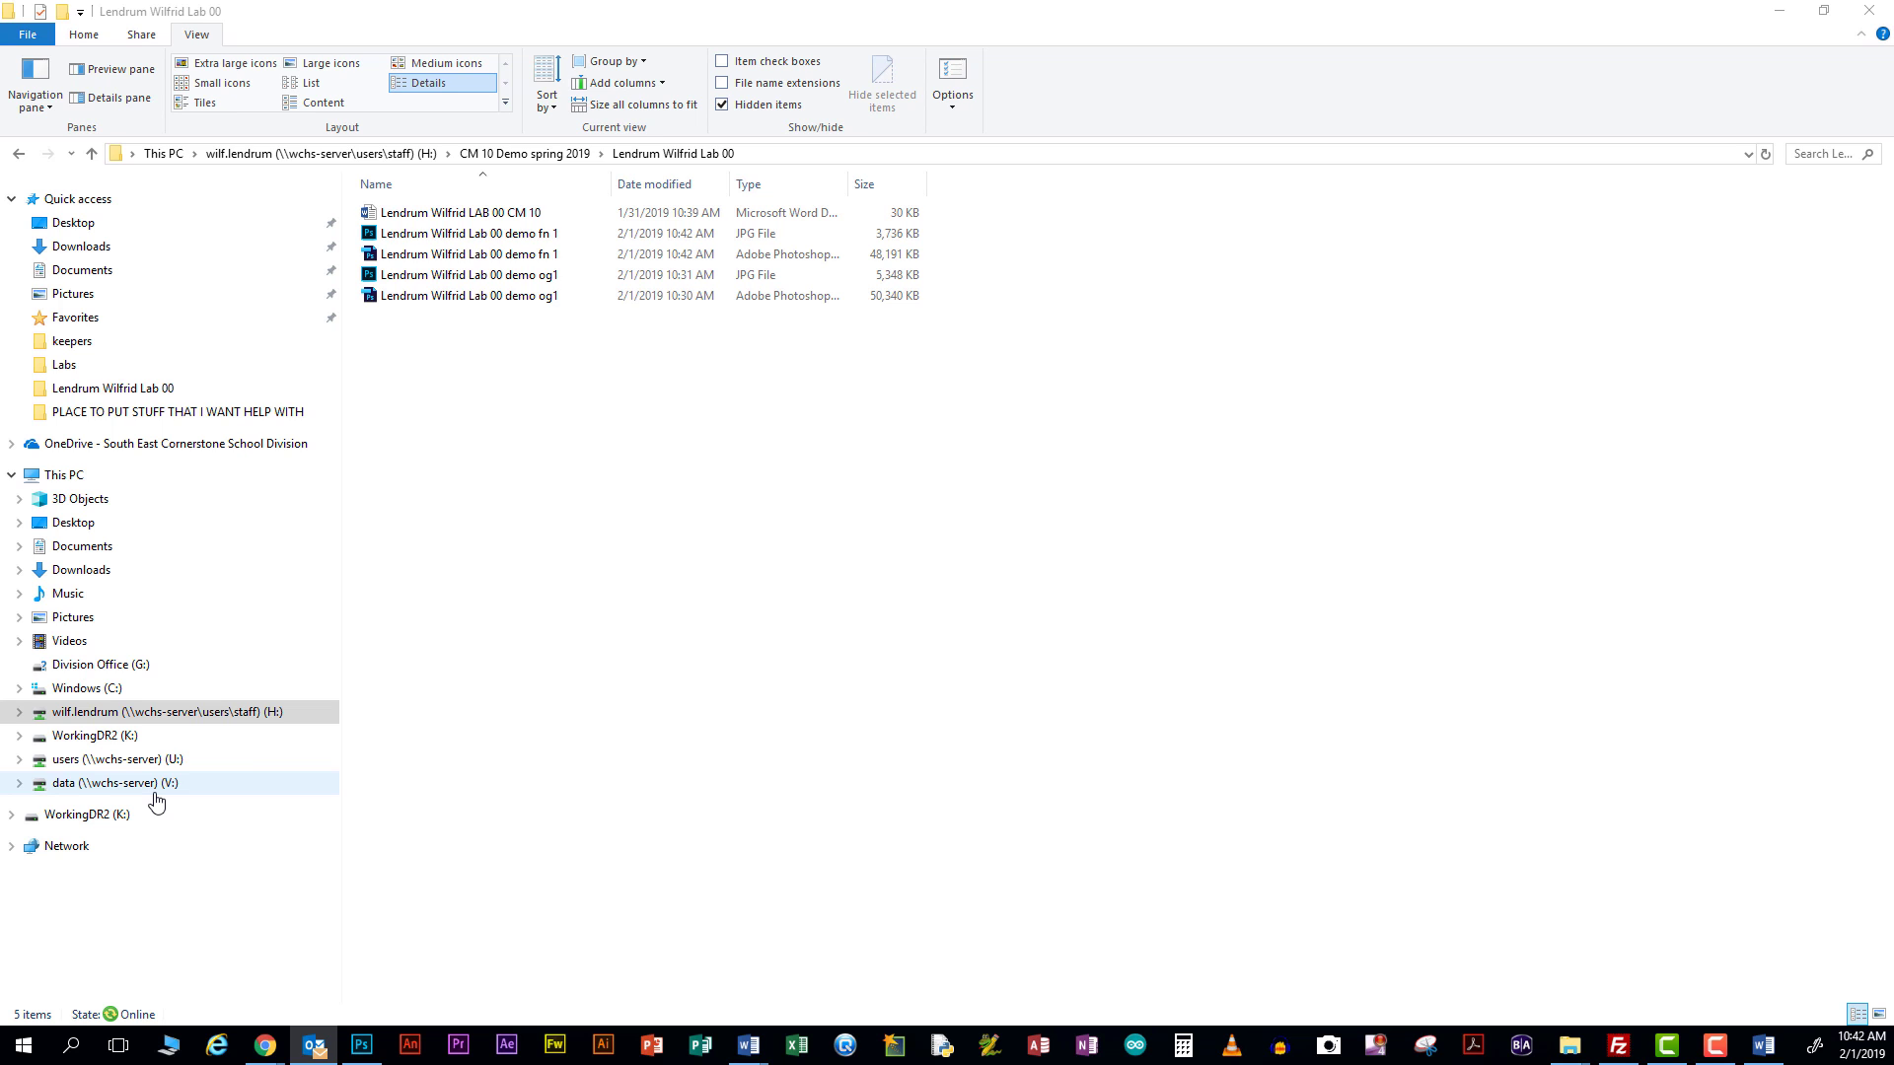
{"action": "key", "text": "ctrl+shift+4"}
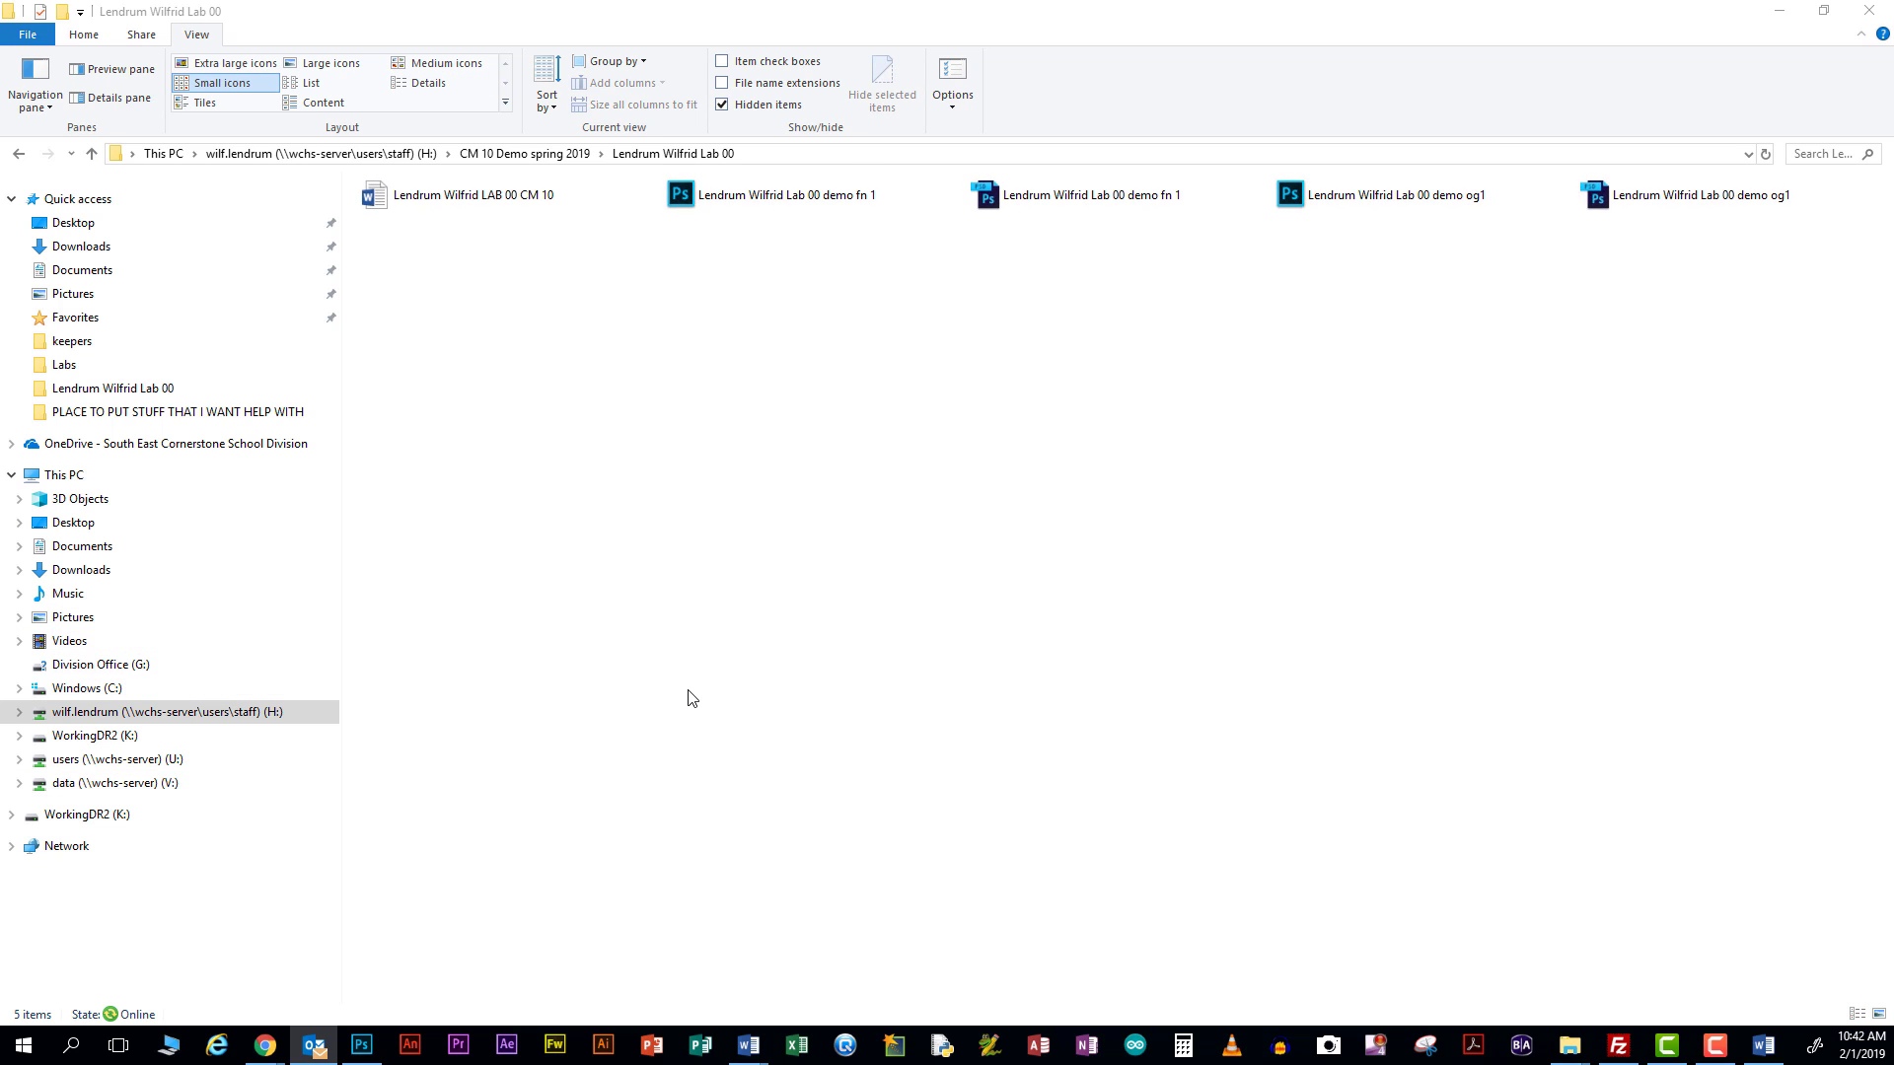
{"action": "scroll", "coordinate": [691, 698], "scroll_direction": "up", "scroll_amount": 10, "text": "ctrl"}
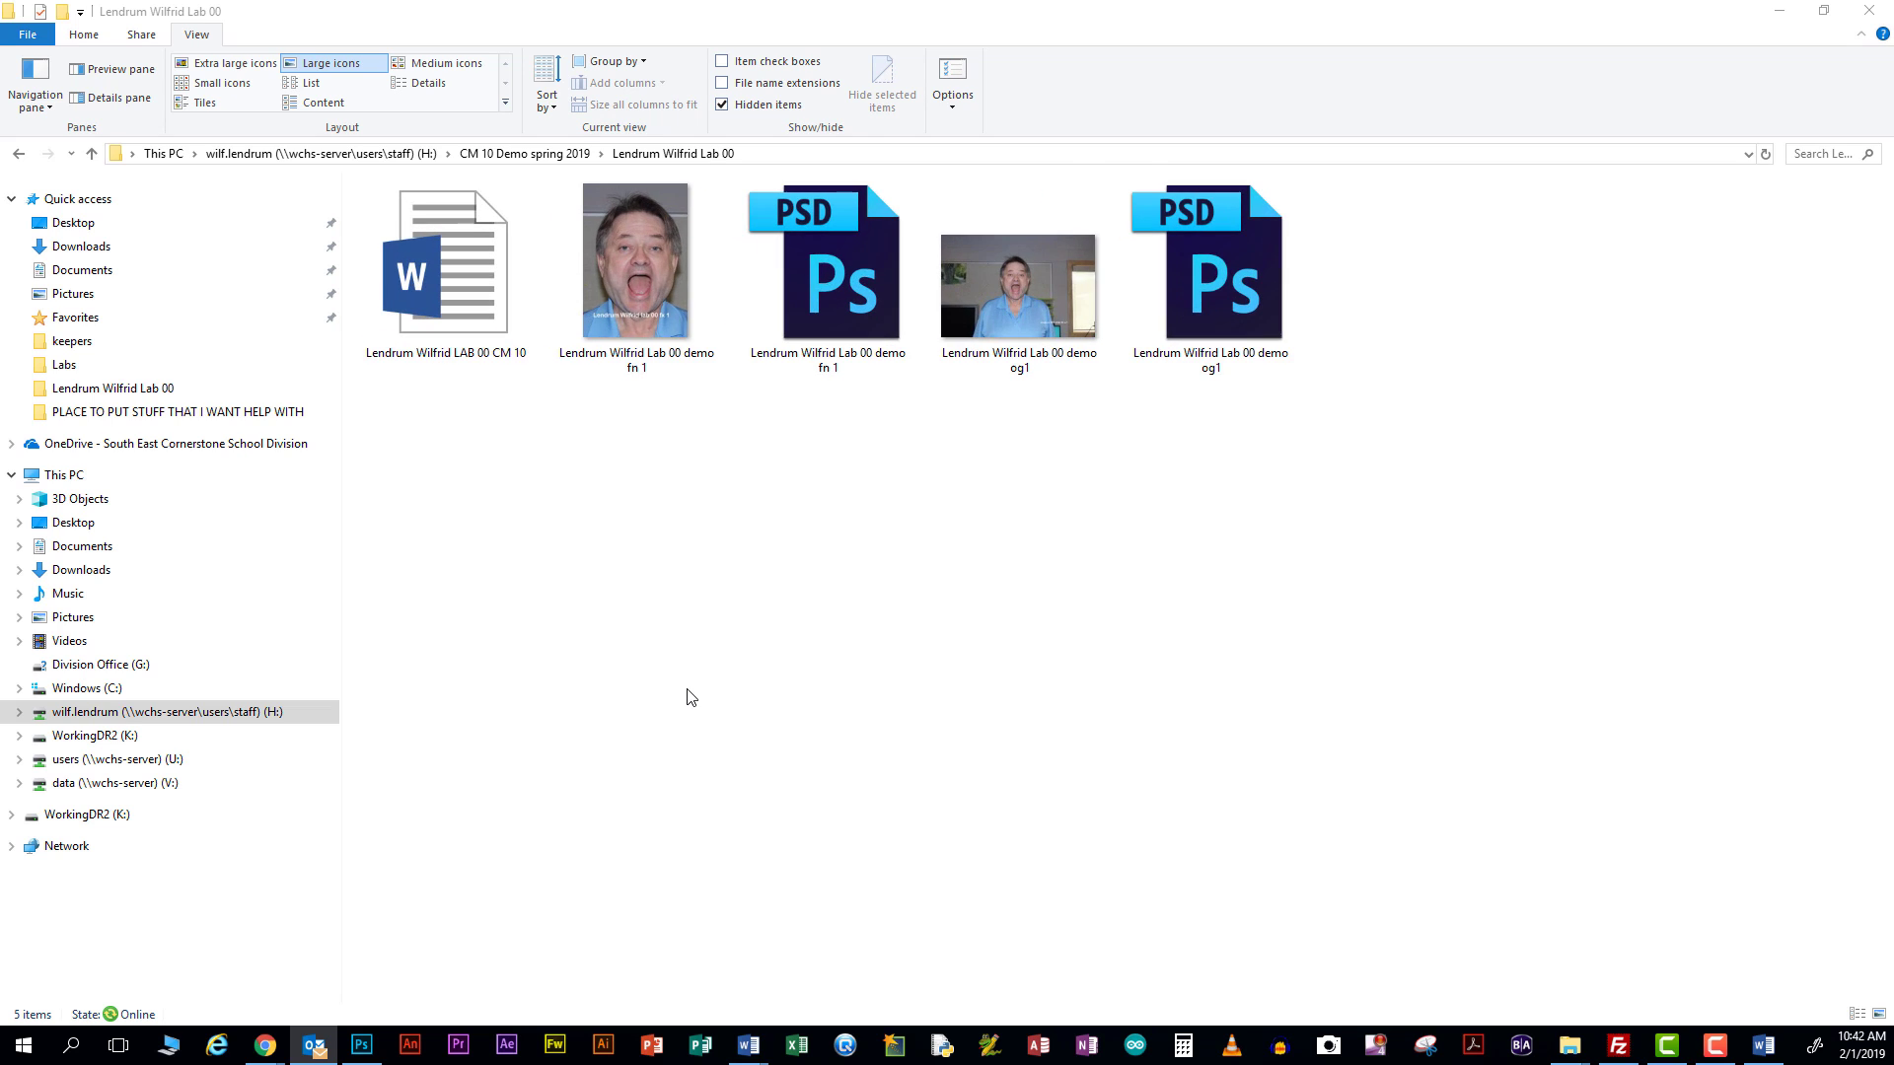
{"action": "left_click", "coordinate": [689, 695]}
Open the LAB 00 CM 10 Word document and scroll to the page 4 marking form
{"action": "left_click", "coordinate": [440, 274]}
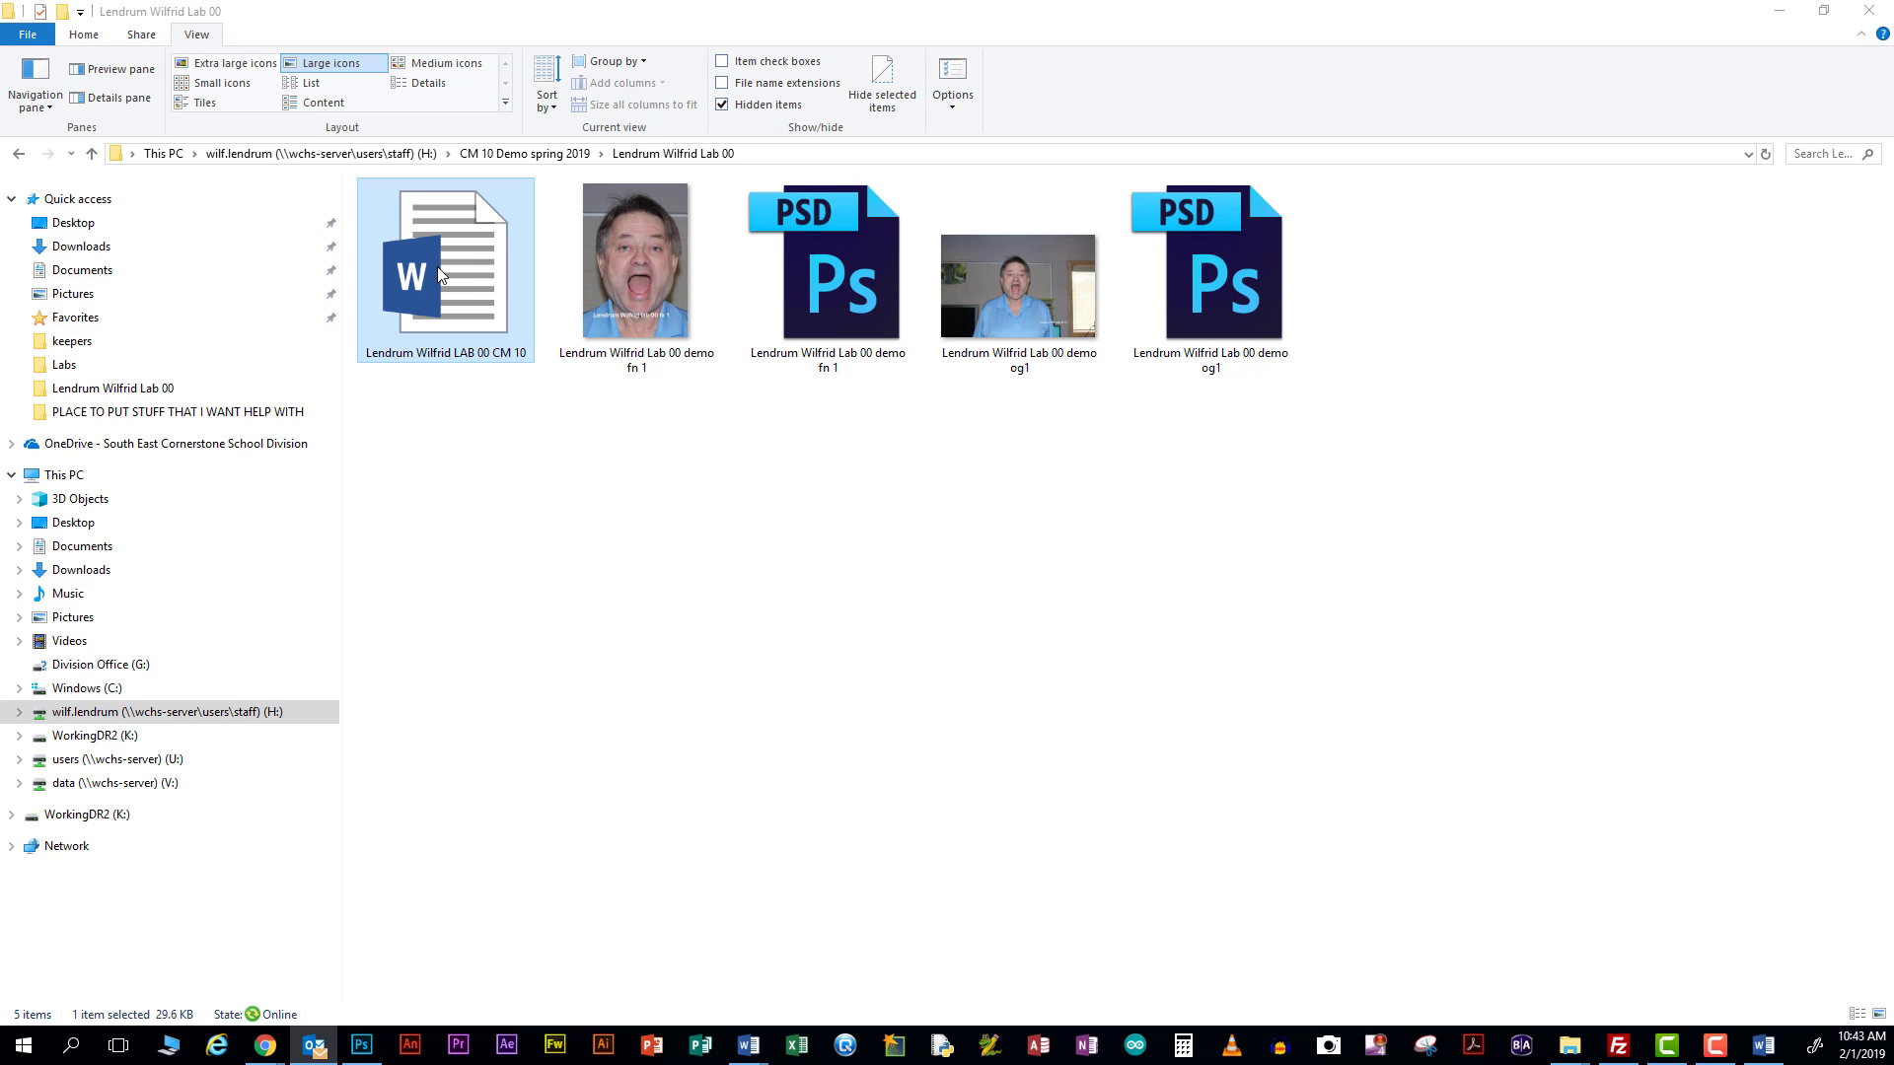
{"action": "double_click", "coordinate": [440, 274]}
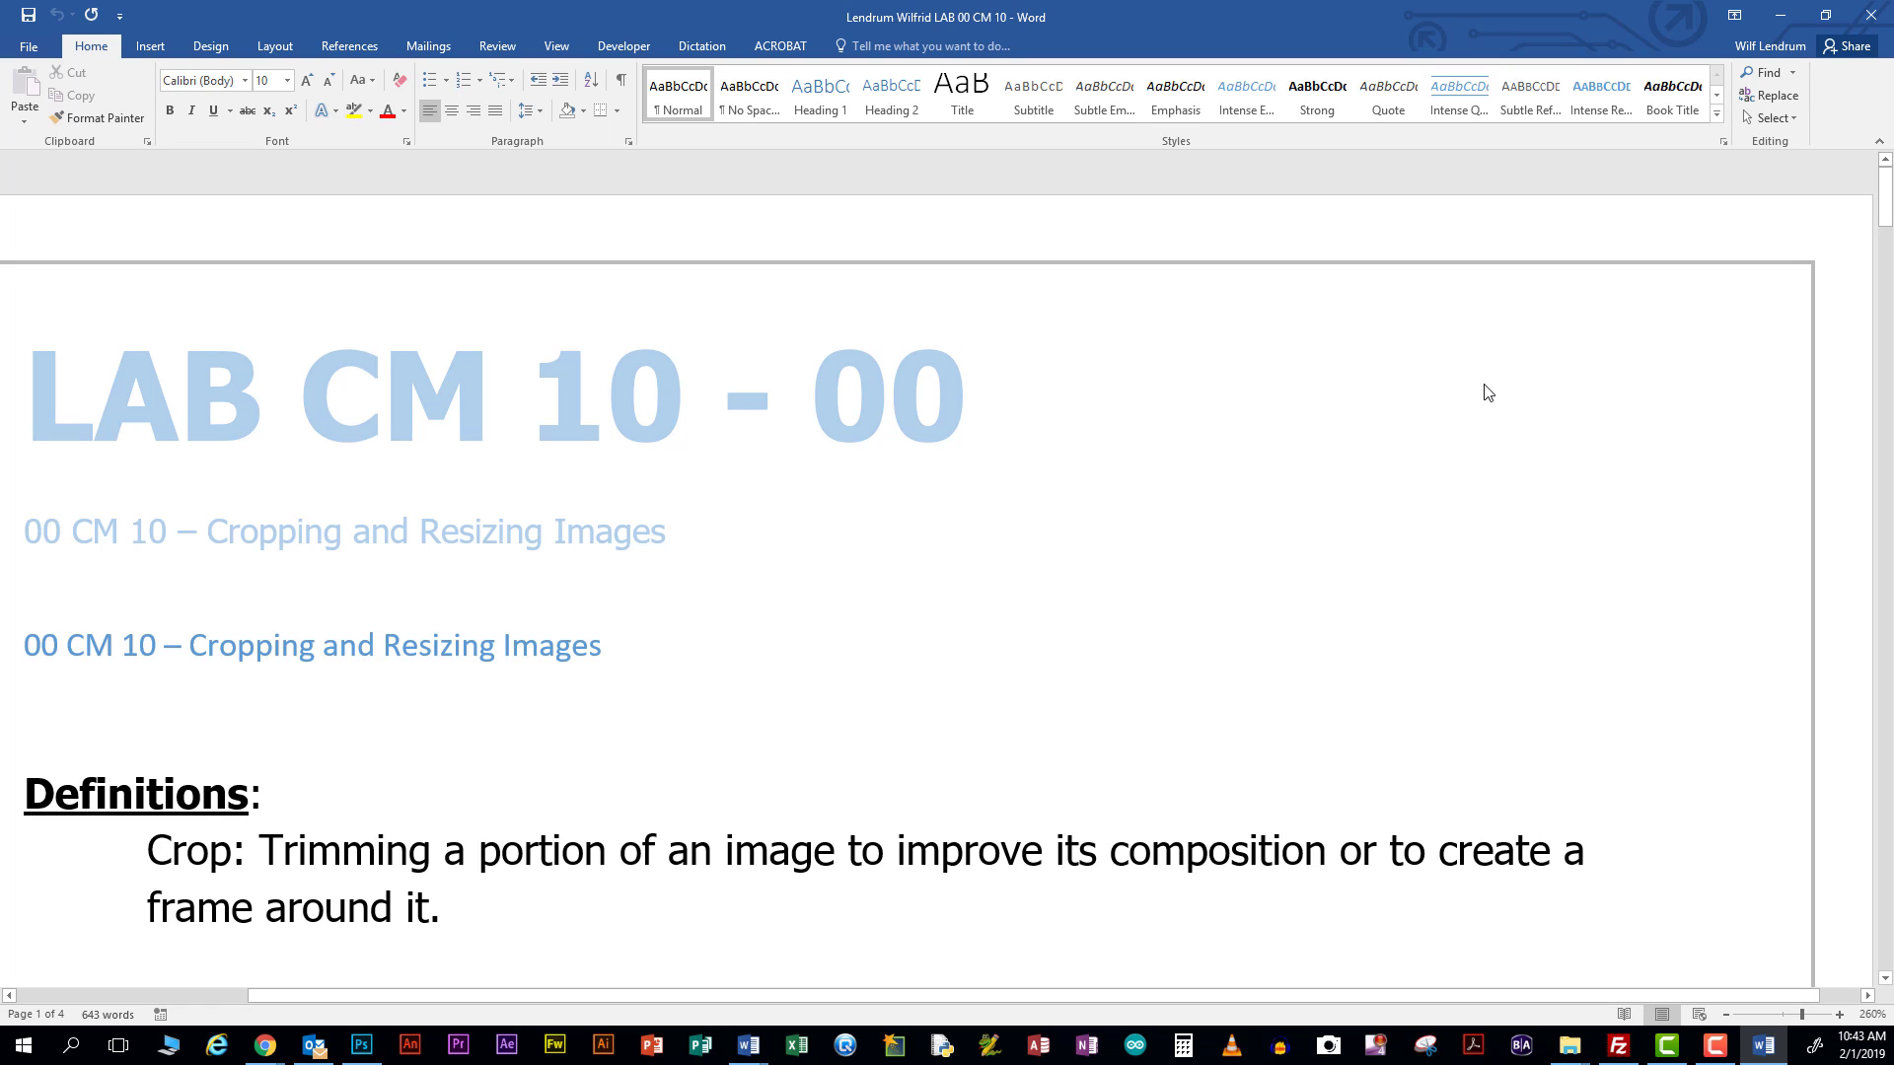
{"action": "scroll", "coordinate": [1488, 393], "scroll_direction": "down", "scroll_amount": 2, "text": "ctrl"}
{"action": "scroll", "coordinate": [1486, 385], "scroll_direction": "down", "scroll_amount": 2}
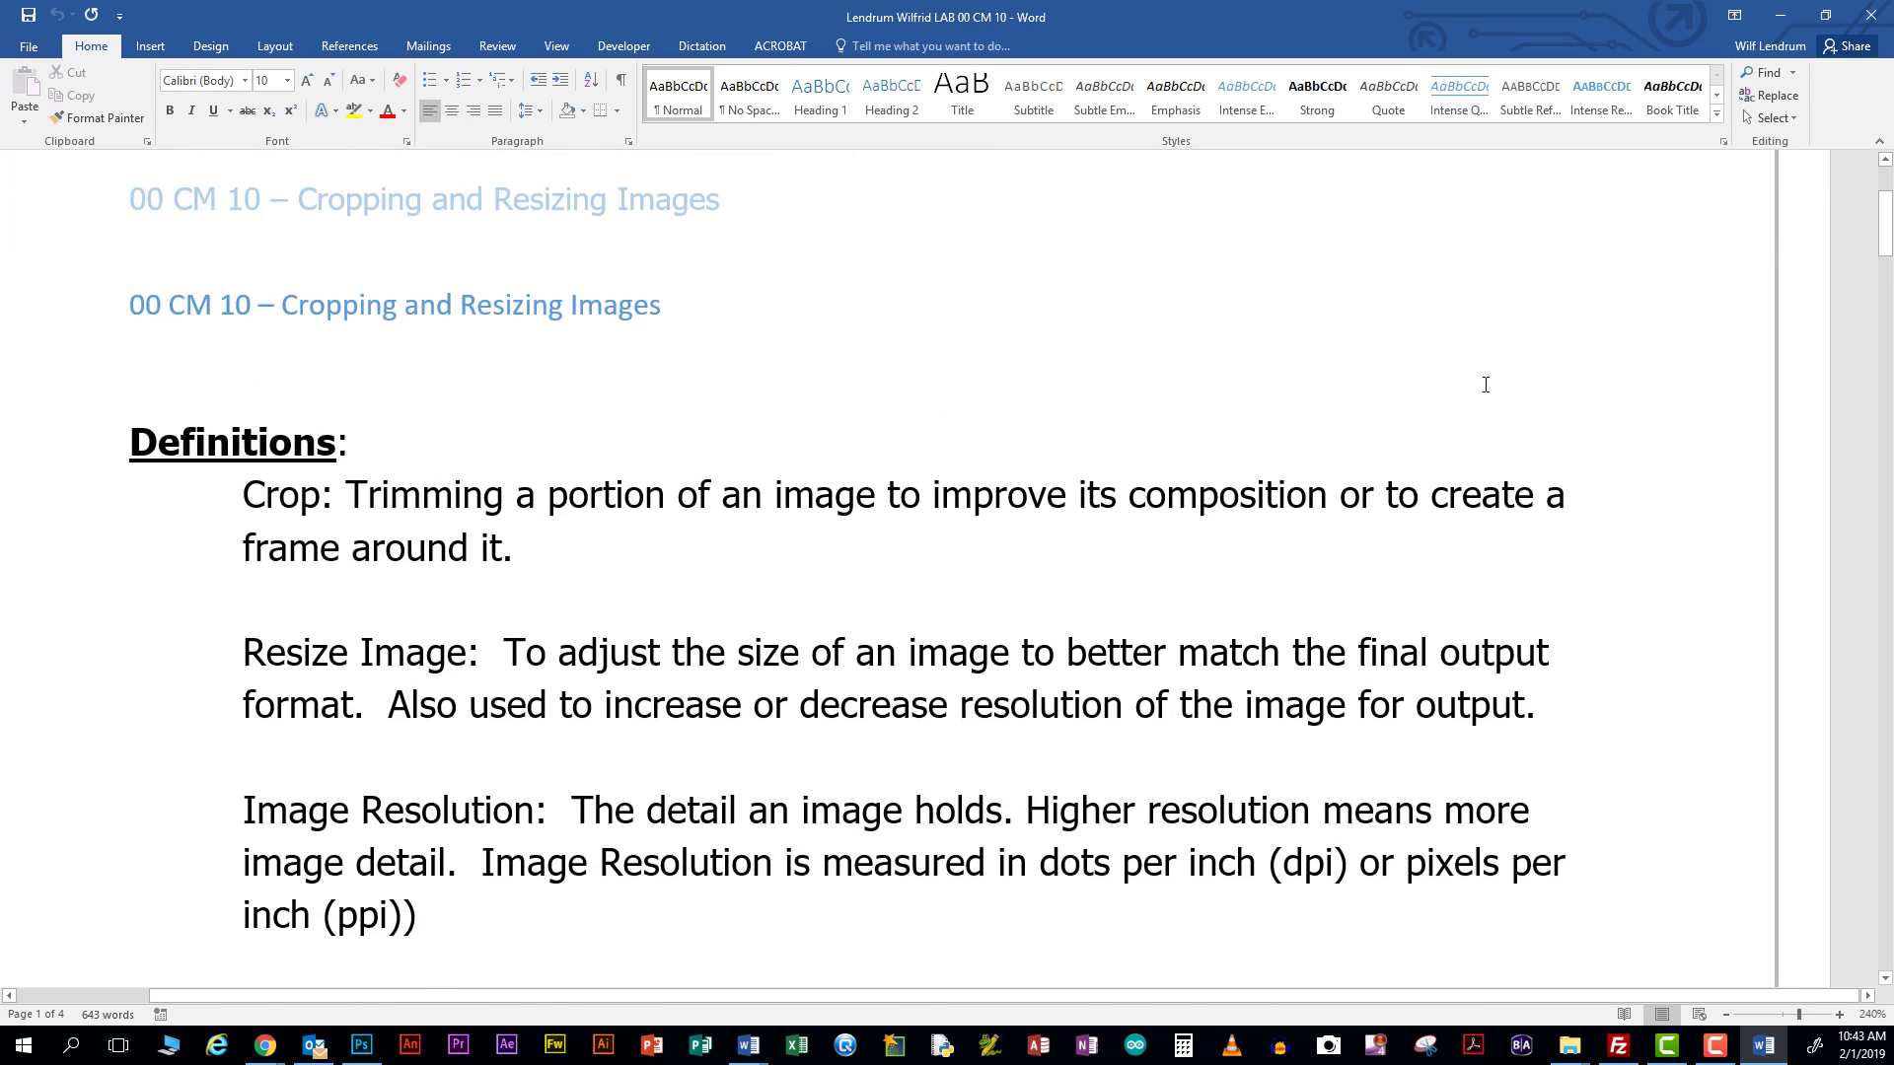
{"action": "scroll", "coordinate": [1486, 385], "scroll_direction": "down", "scroll_amount": 15}
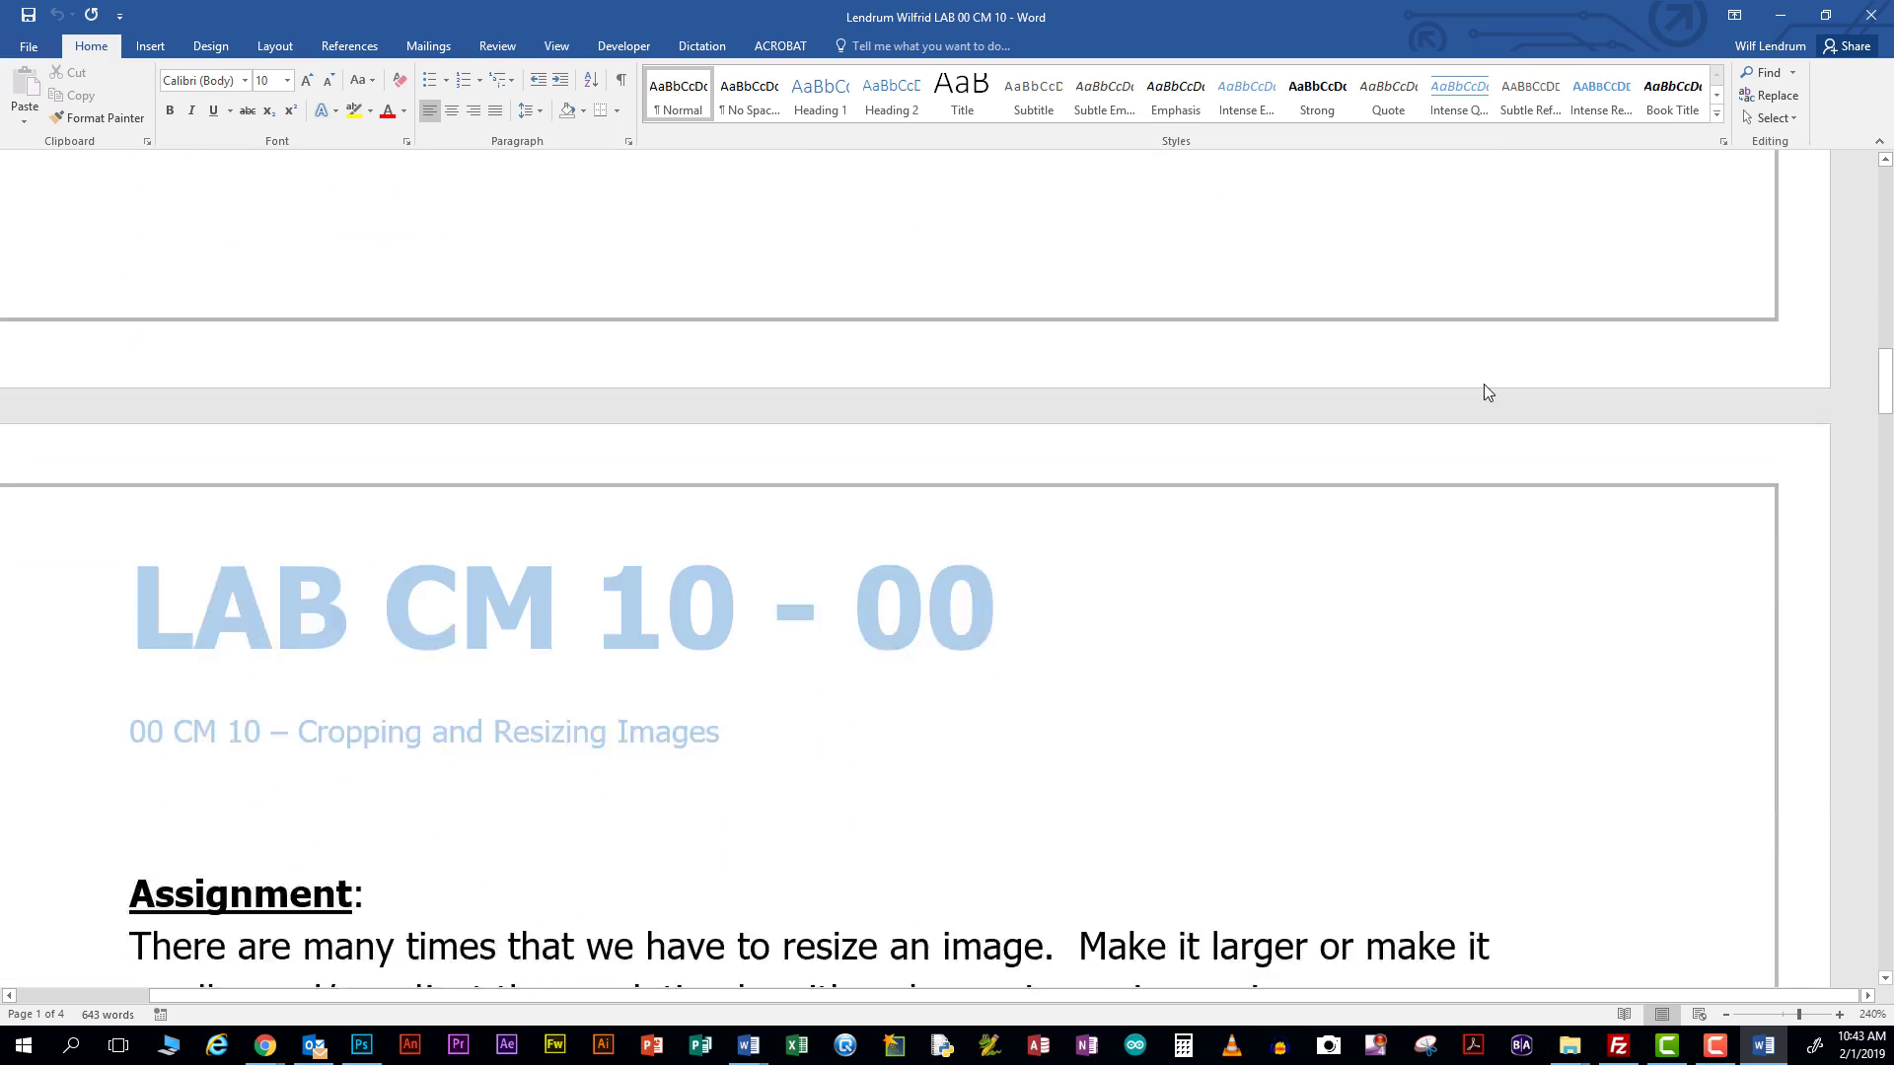
{"action": "scroll", "coordinate": [1488, 393], "scroll_direction": "down", "scroll_amount": 15}
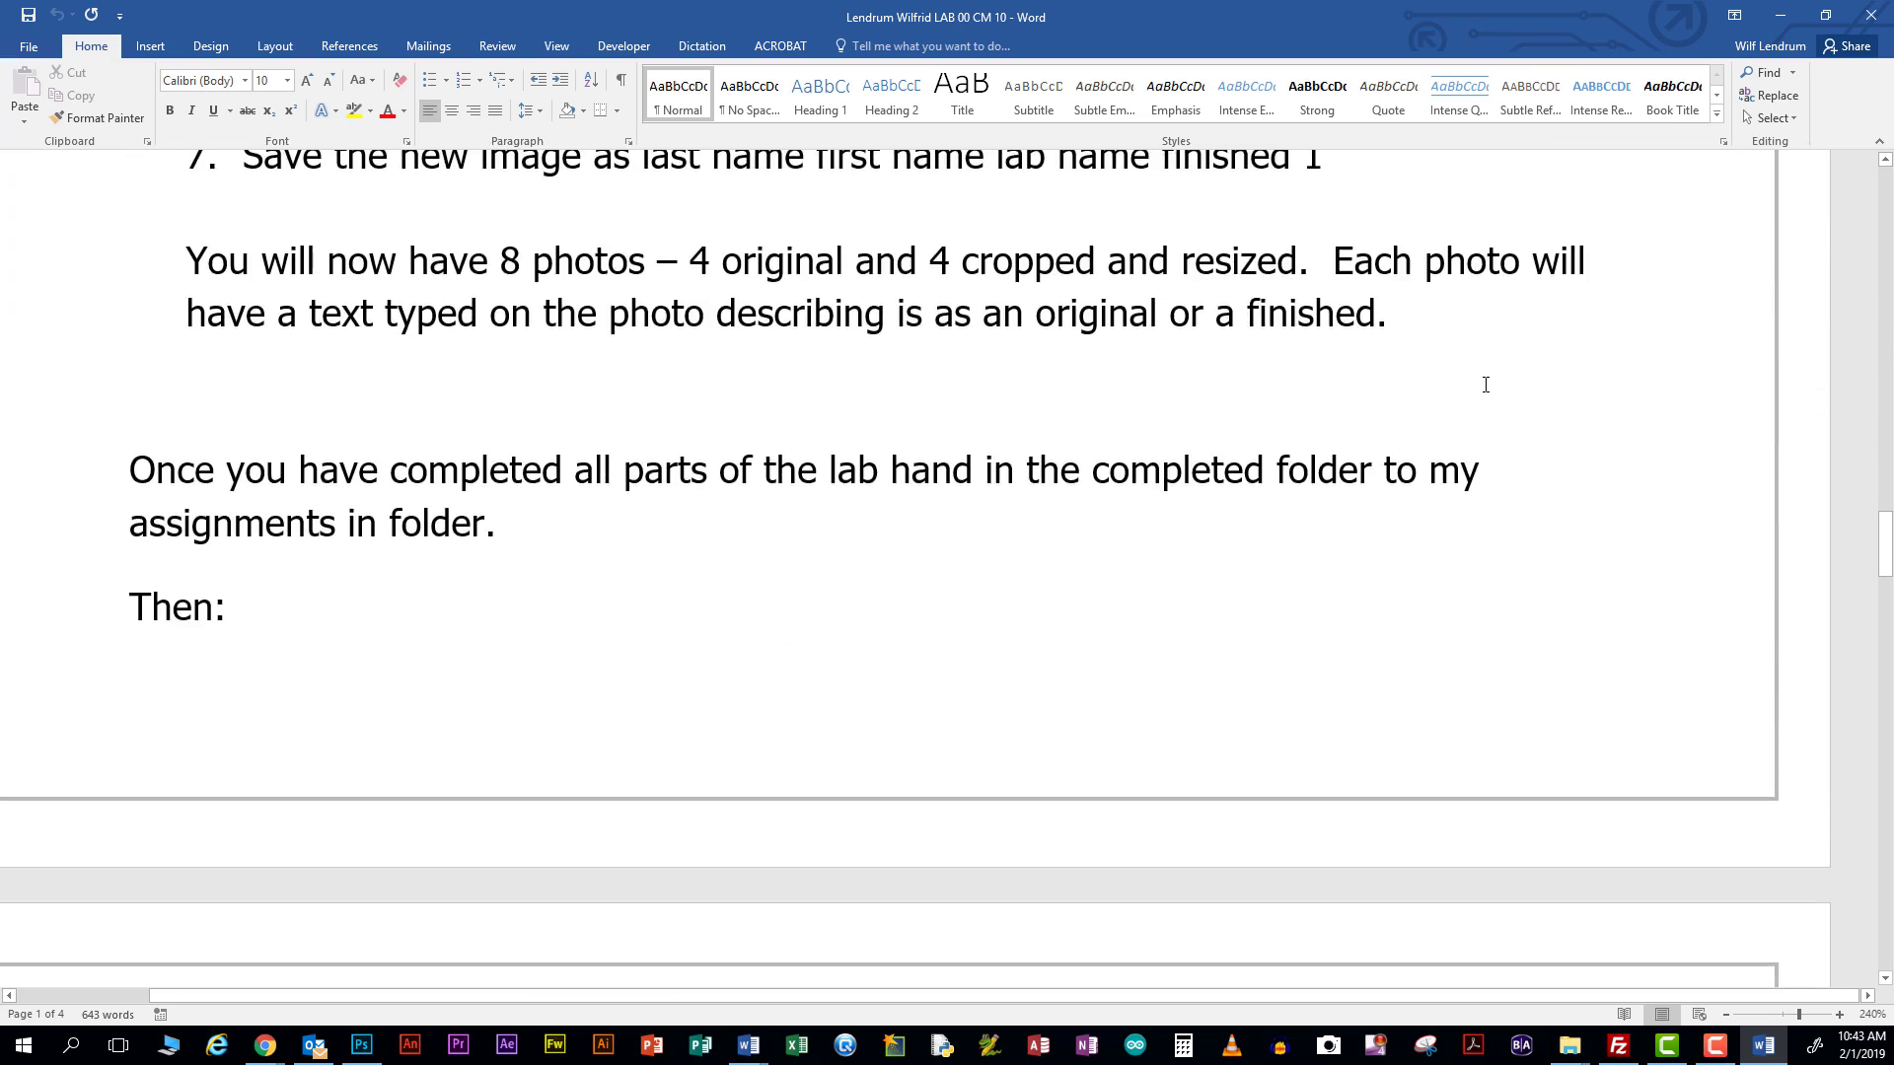
{"action": "scroll", "coordinate": [1485, 385], "scroll_direction": "down", "scroll_amount": 15}
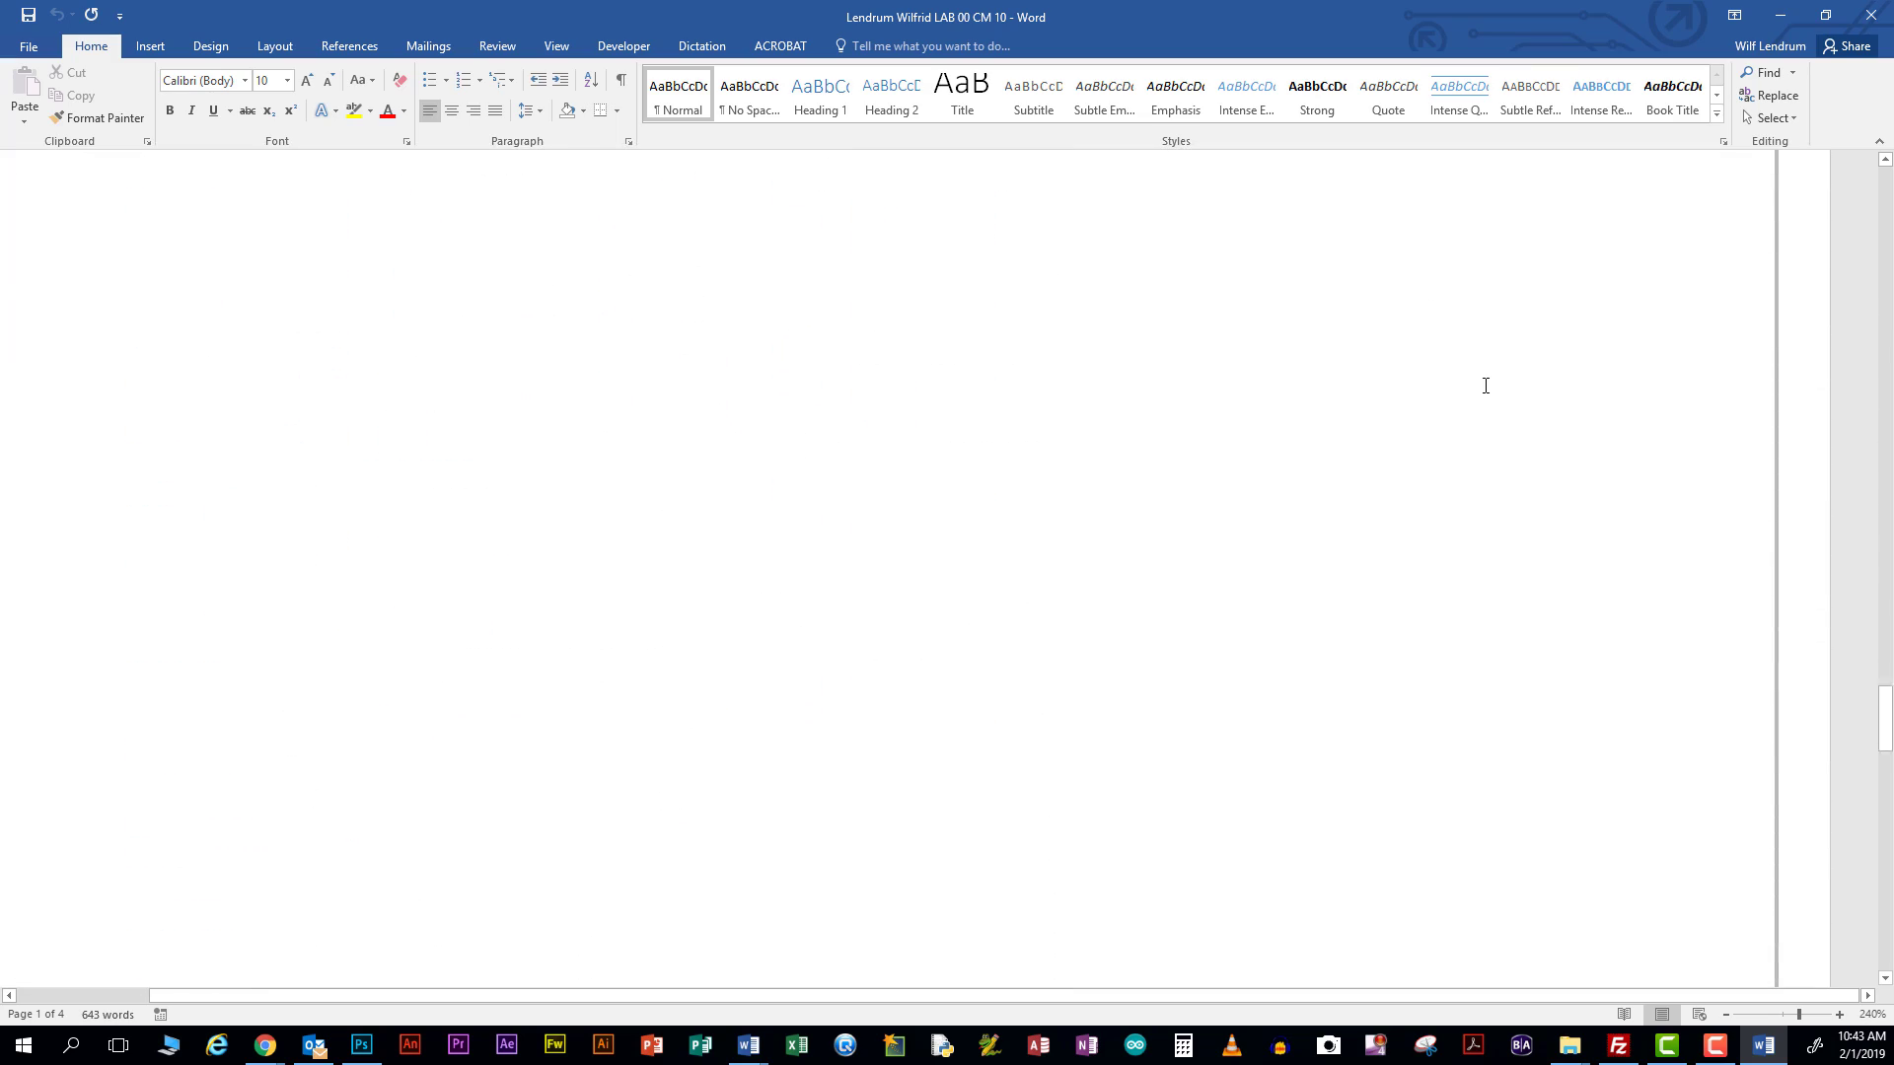
{"action": "scroll", "coordinate": [1485, 385], "scroll_direction": "down", "scroll_amount": 15}
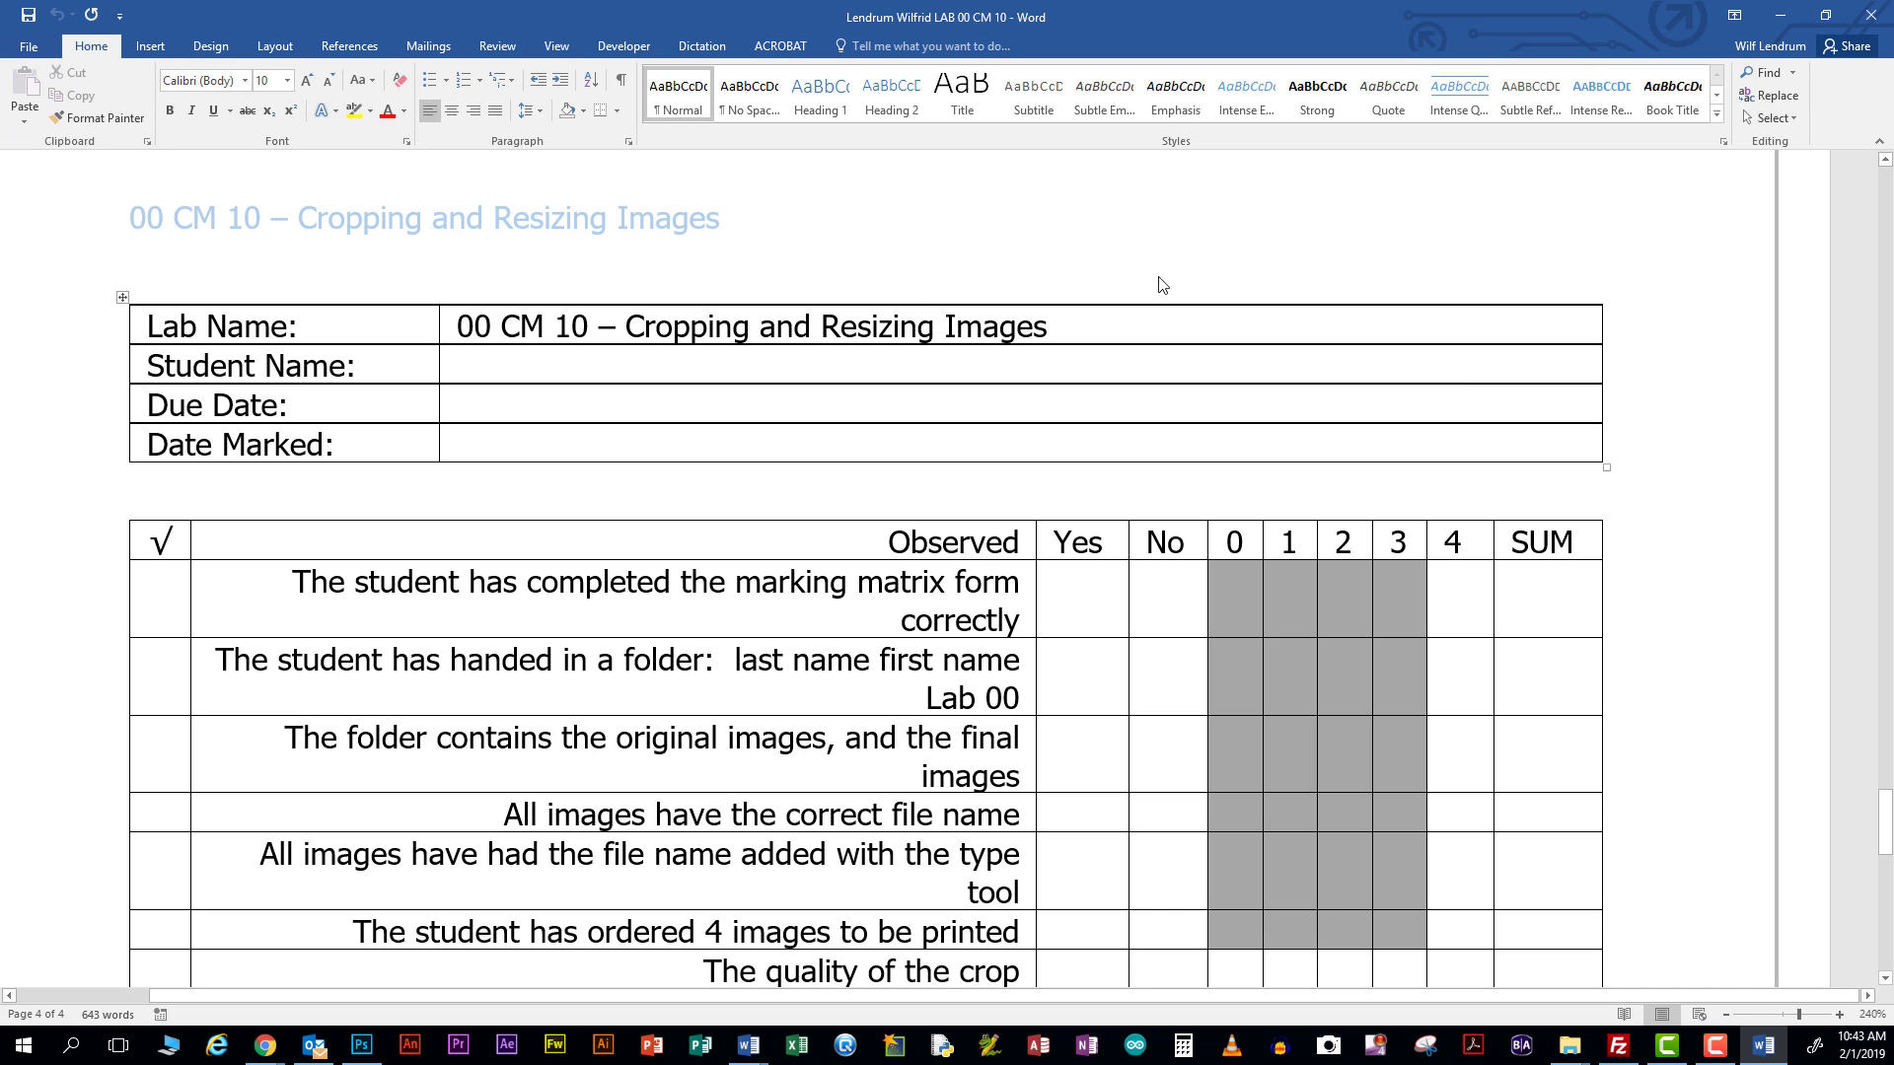
Enter the student's full name in the Student Name cell
{"action": "left_click", "coordinate": [618, 381]}
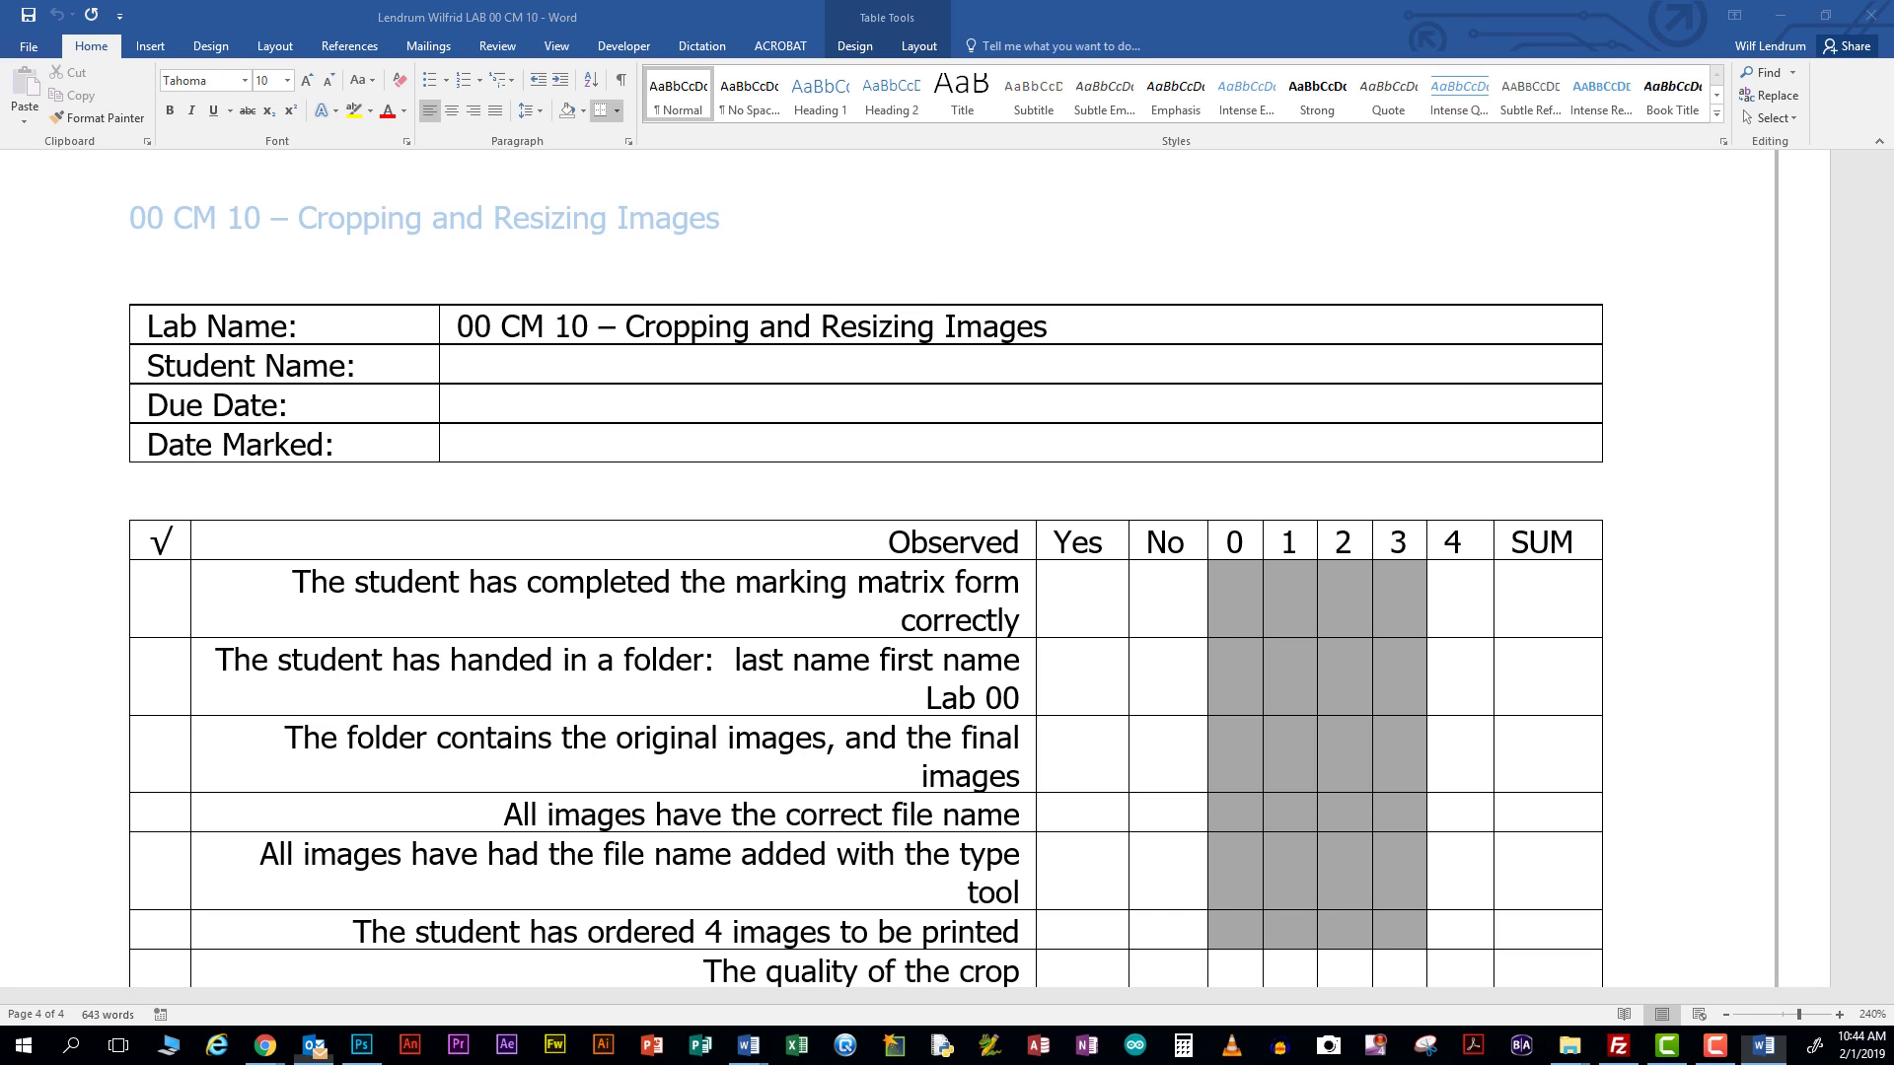
{"action": "left_click", "coordinate": [577, 367]}
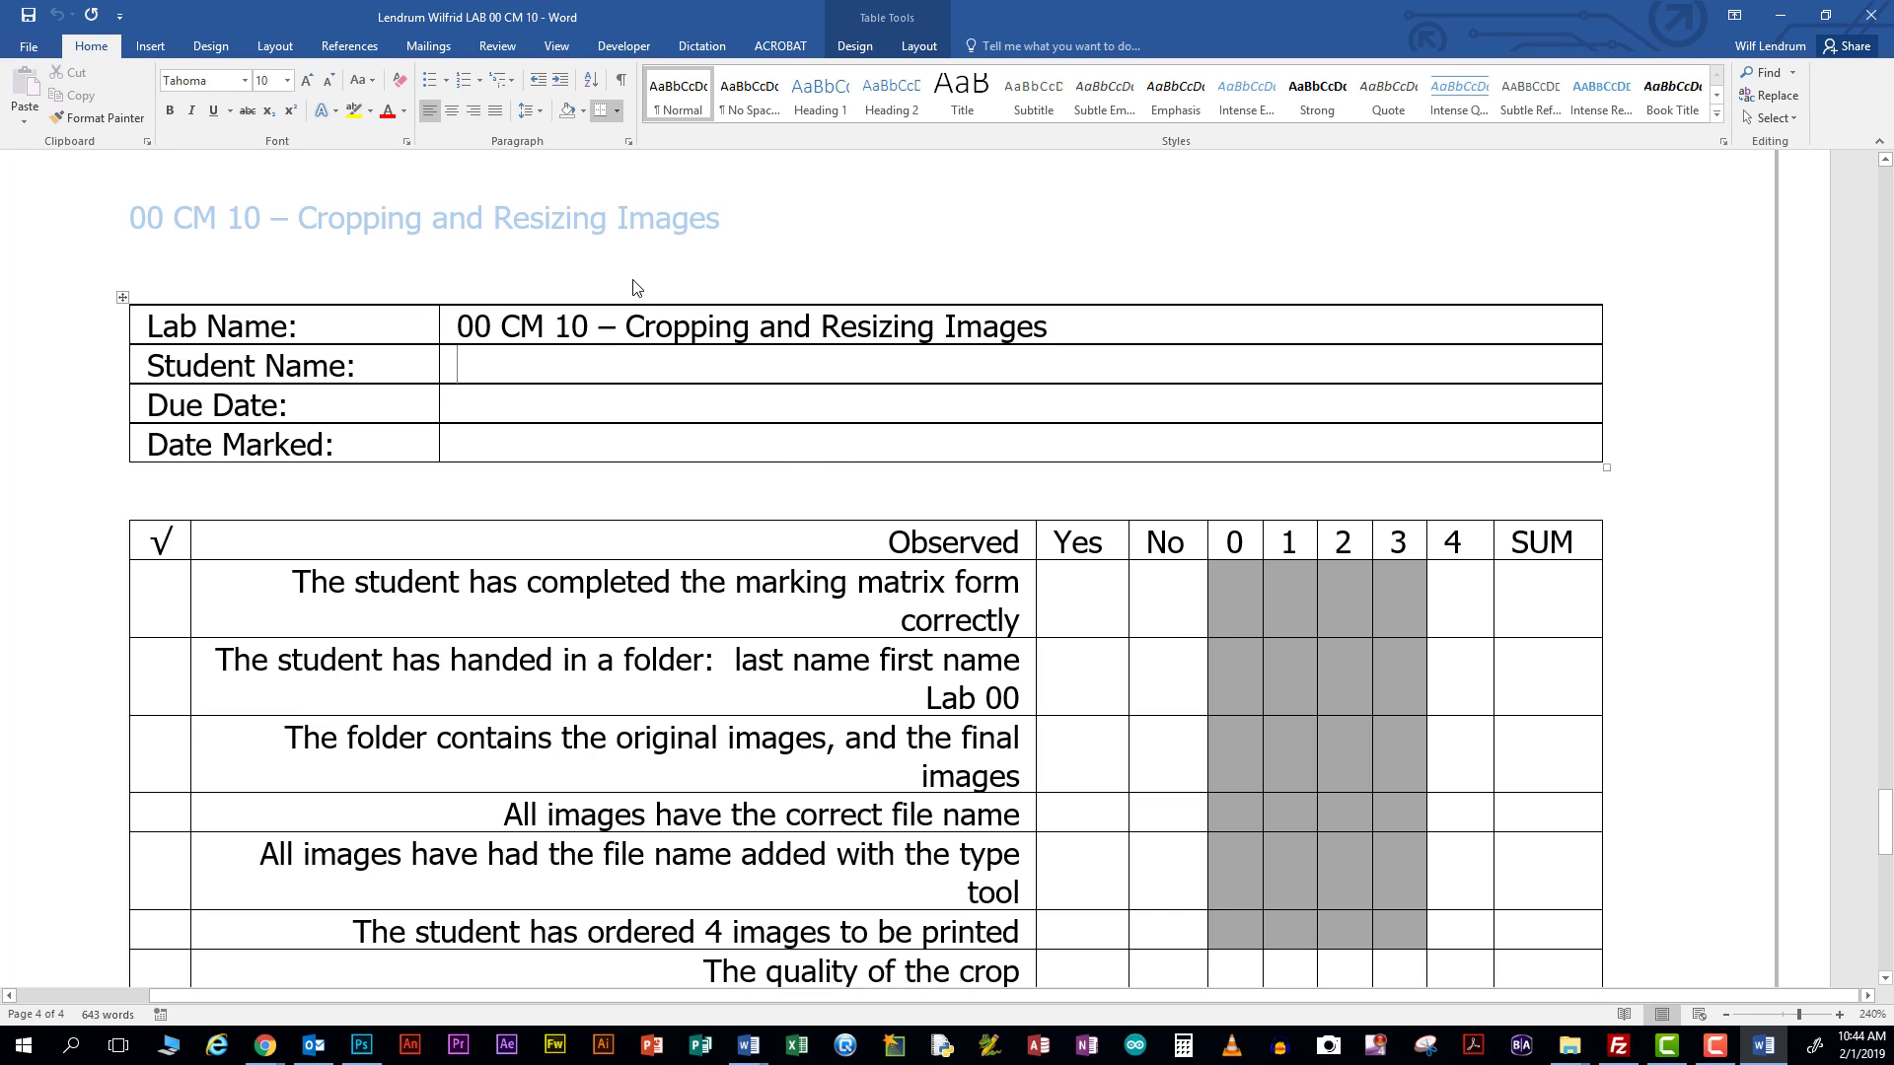
{"action": "type", "text": "W"}
{"action": "key", "text": "BackSpace"}
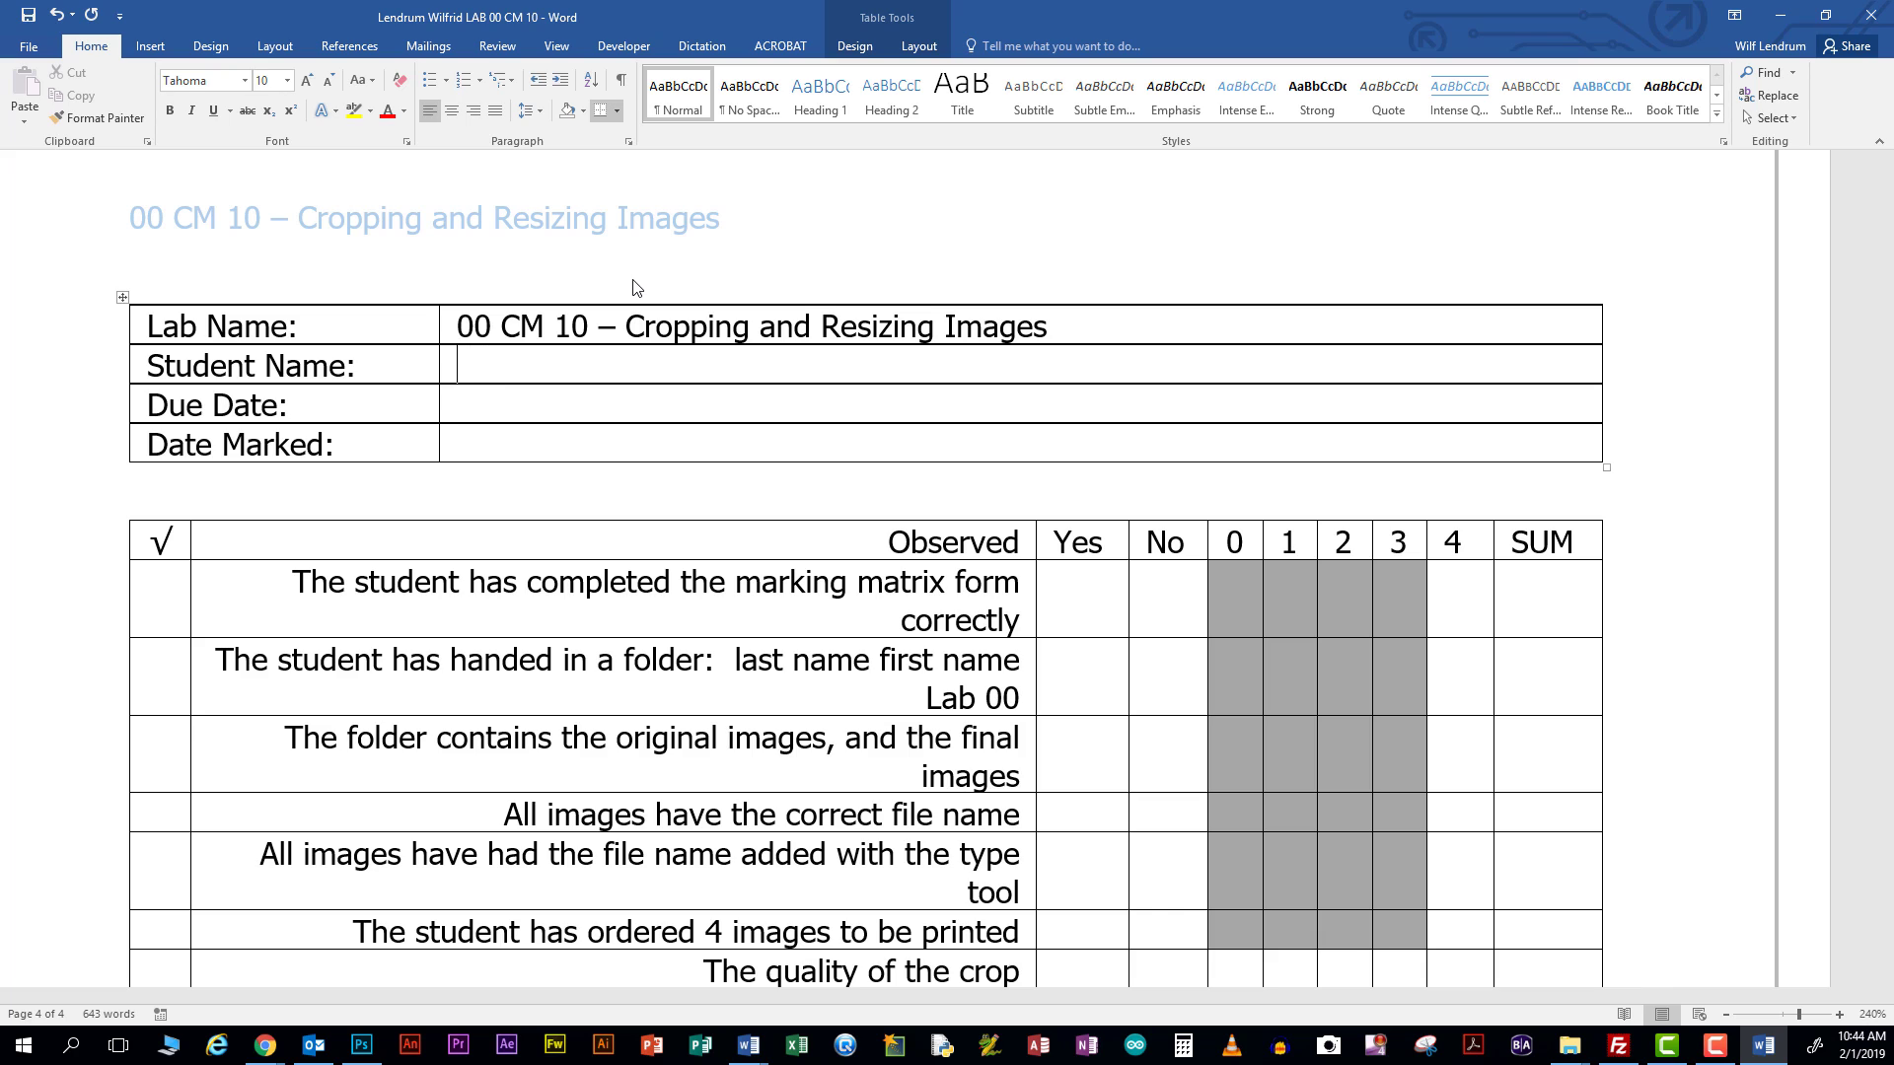
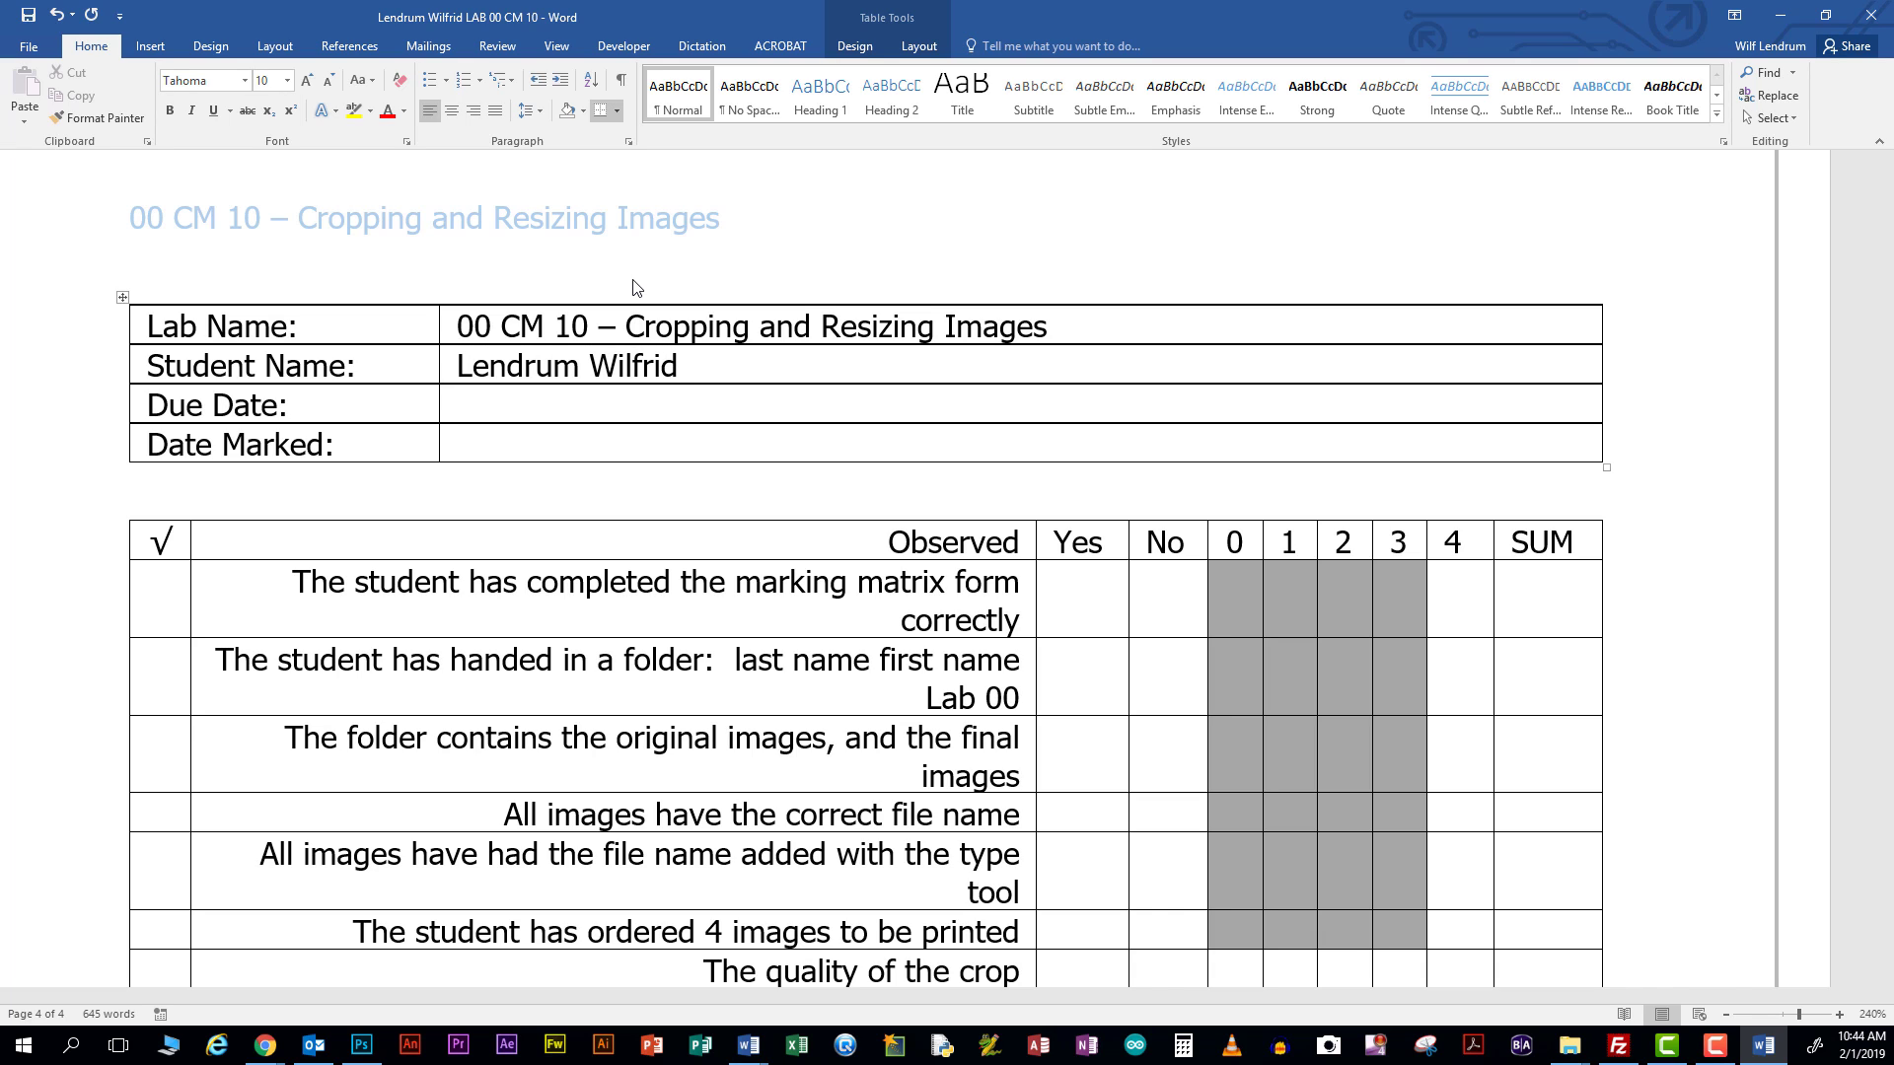
Set both Due Date and Date Marked to 02/02/2019
{"action": "left_click", "coordinate": [512, 405]}
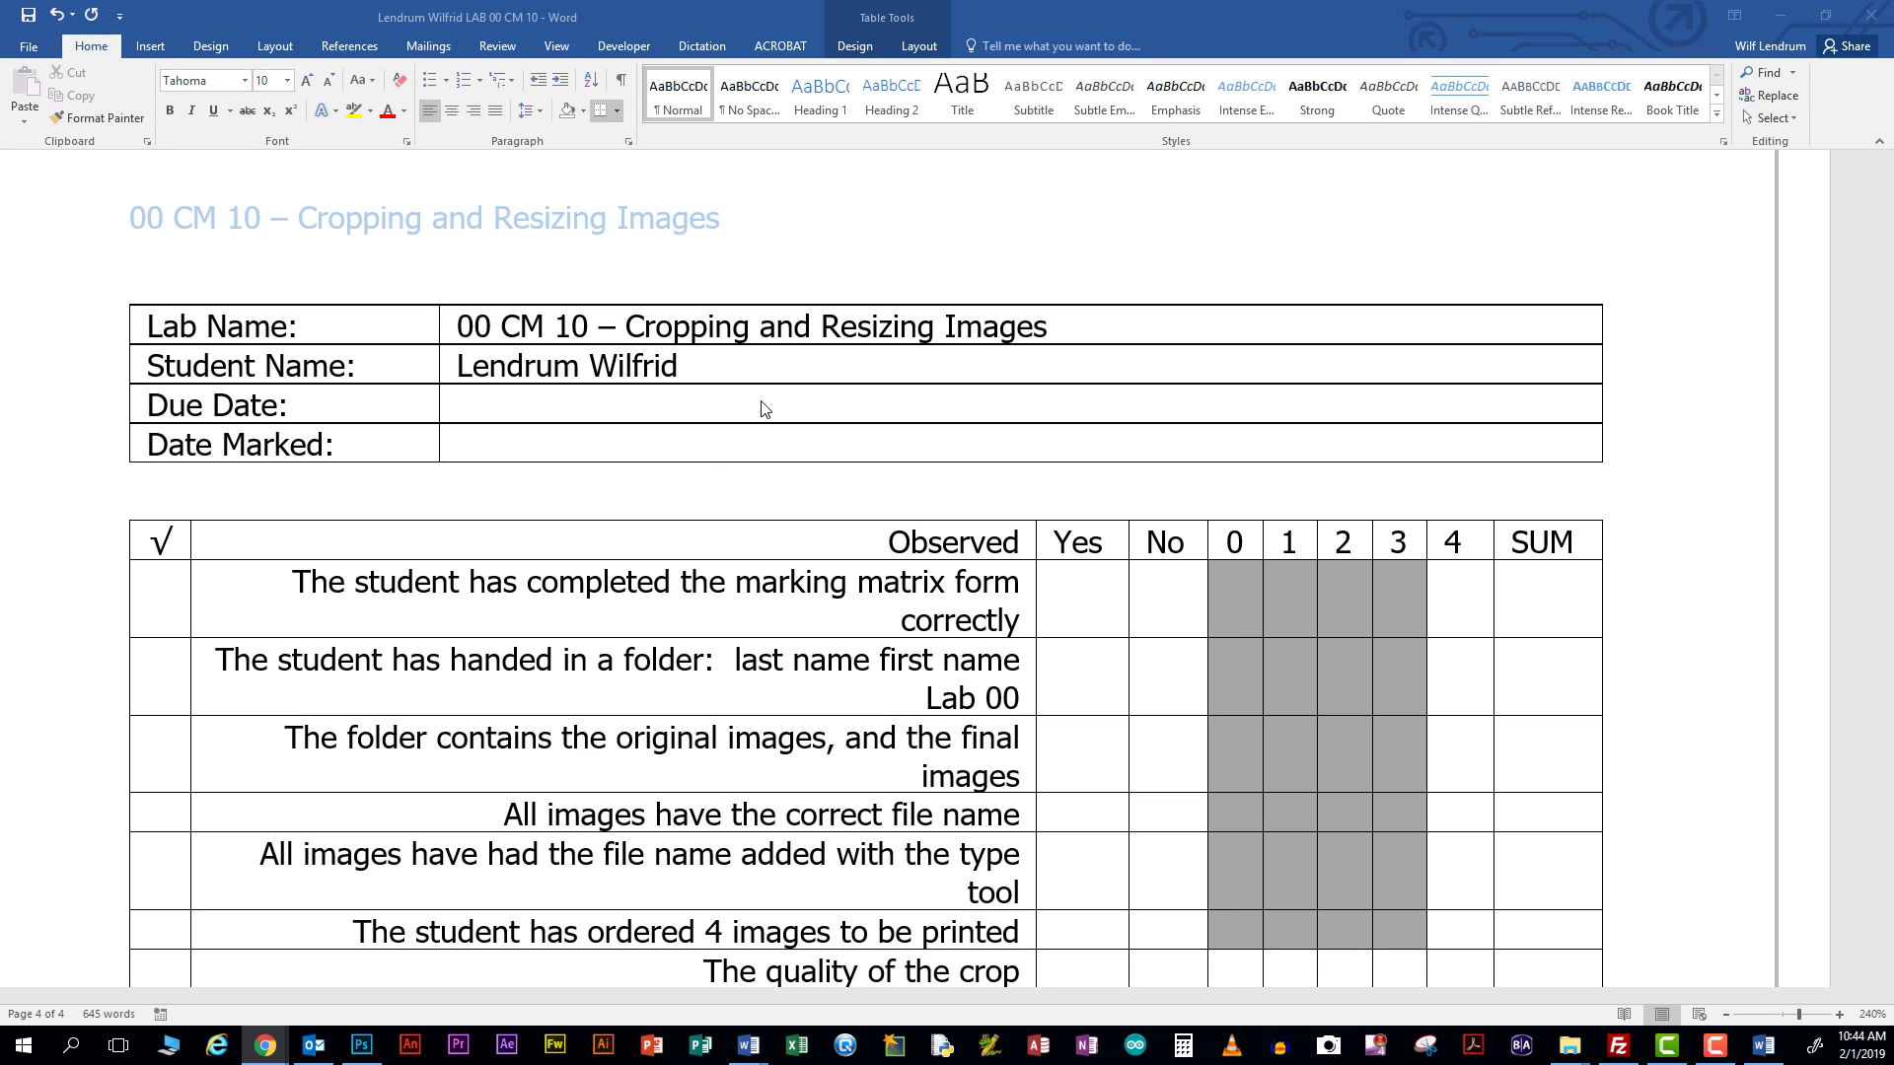
{"action": "left_click", "coordinate": [540, 395]}
{"action": "type", "text": "02"}
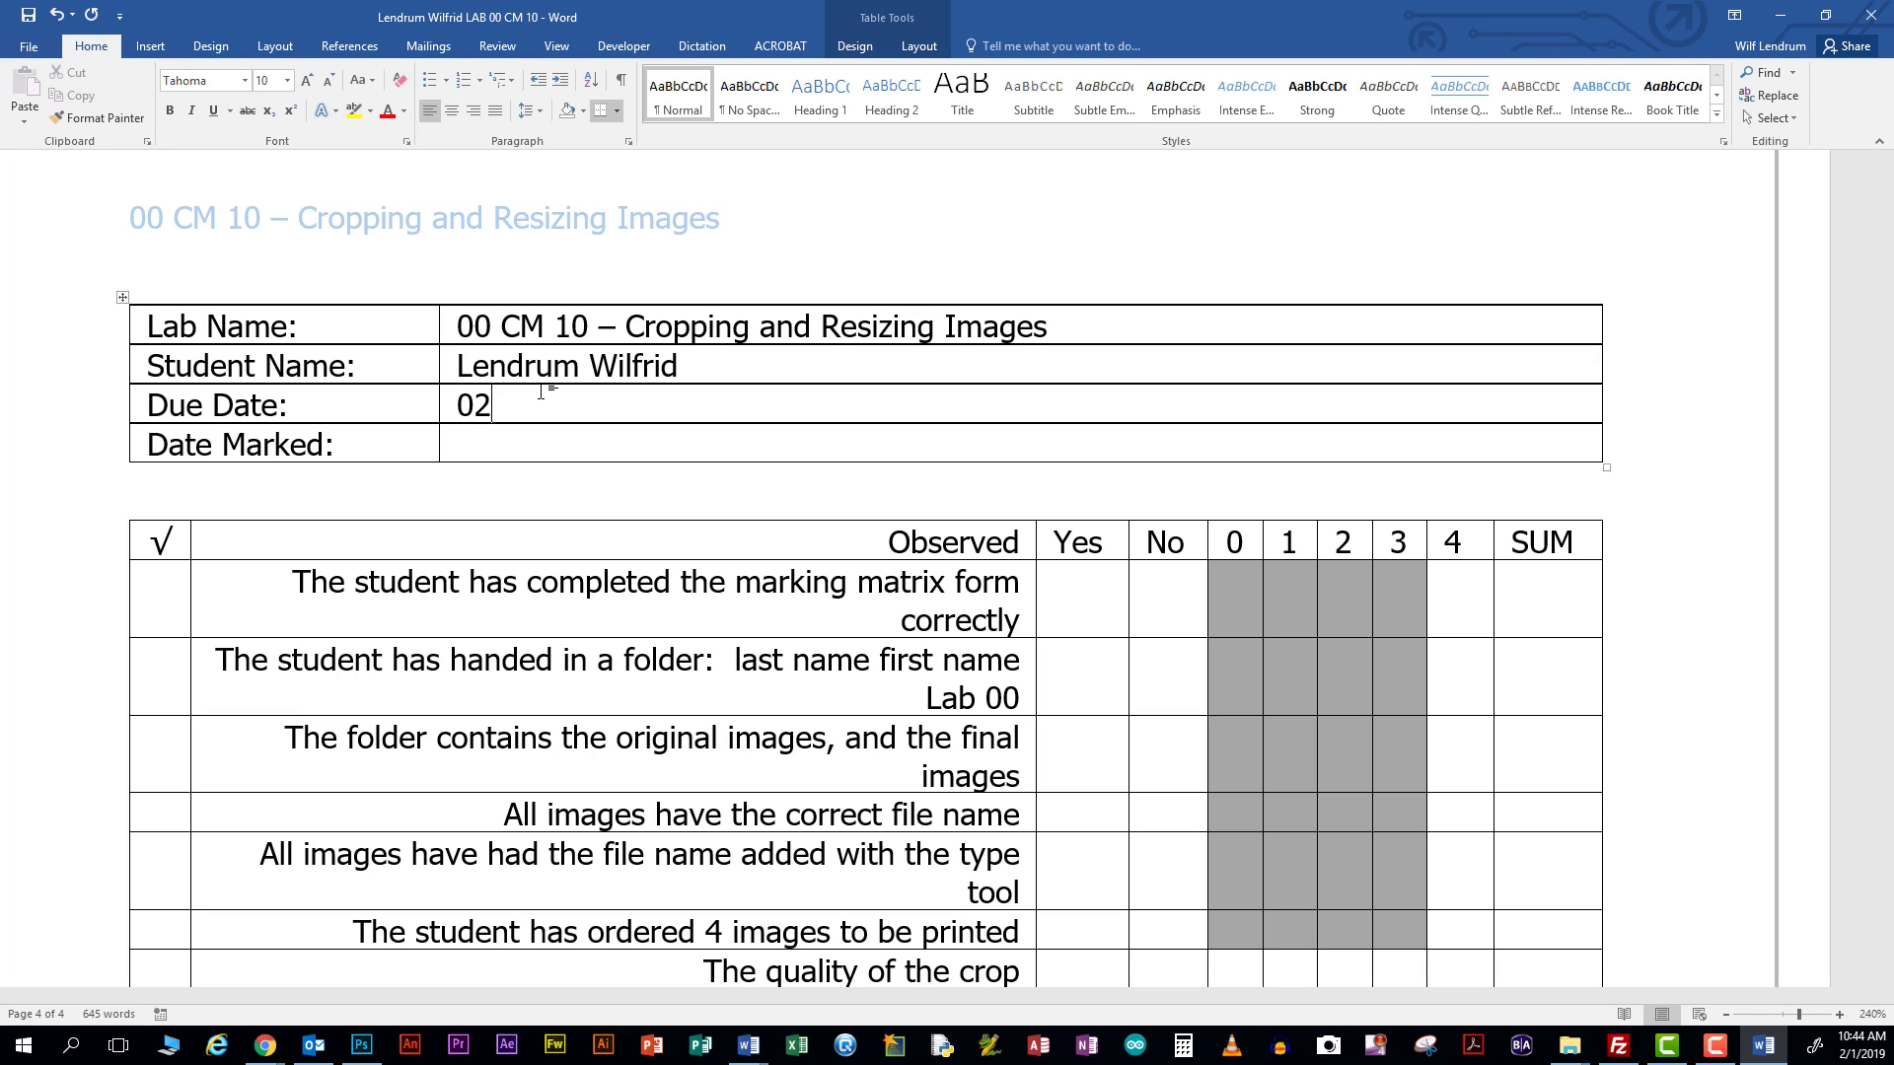
{"action": "type", "text": "/02/2019"}
{"action": "left_click", "coordinate": [503, 449]}
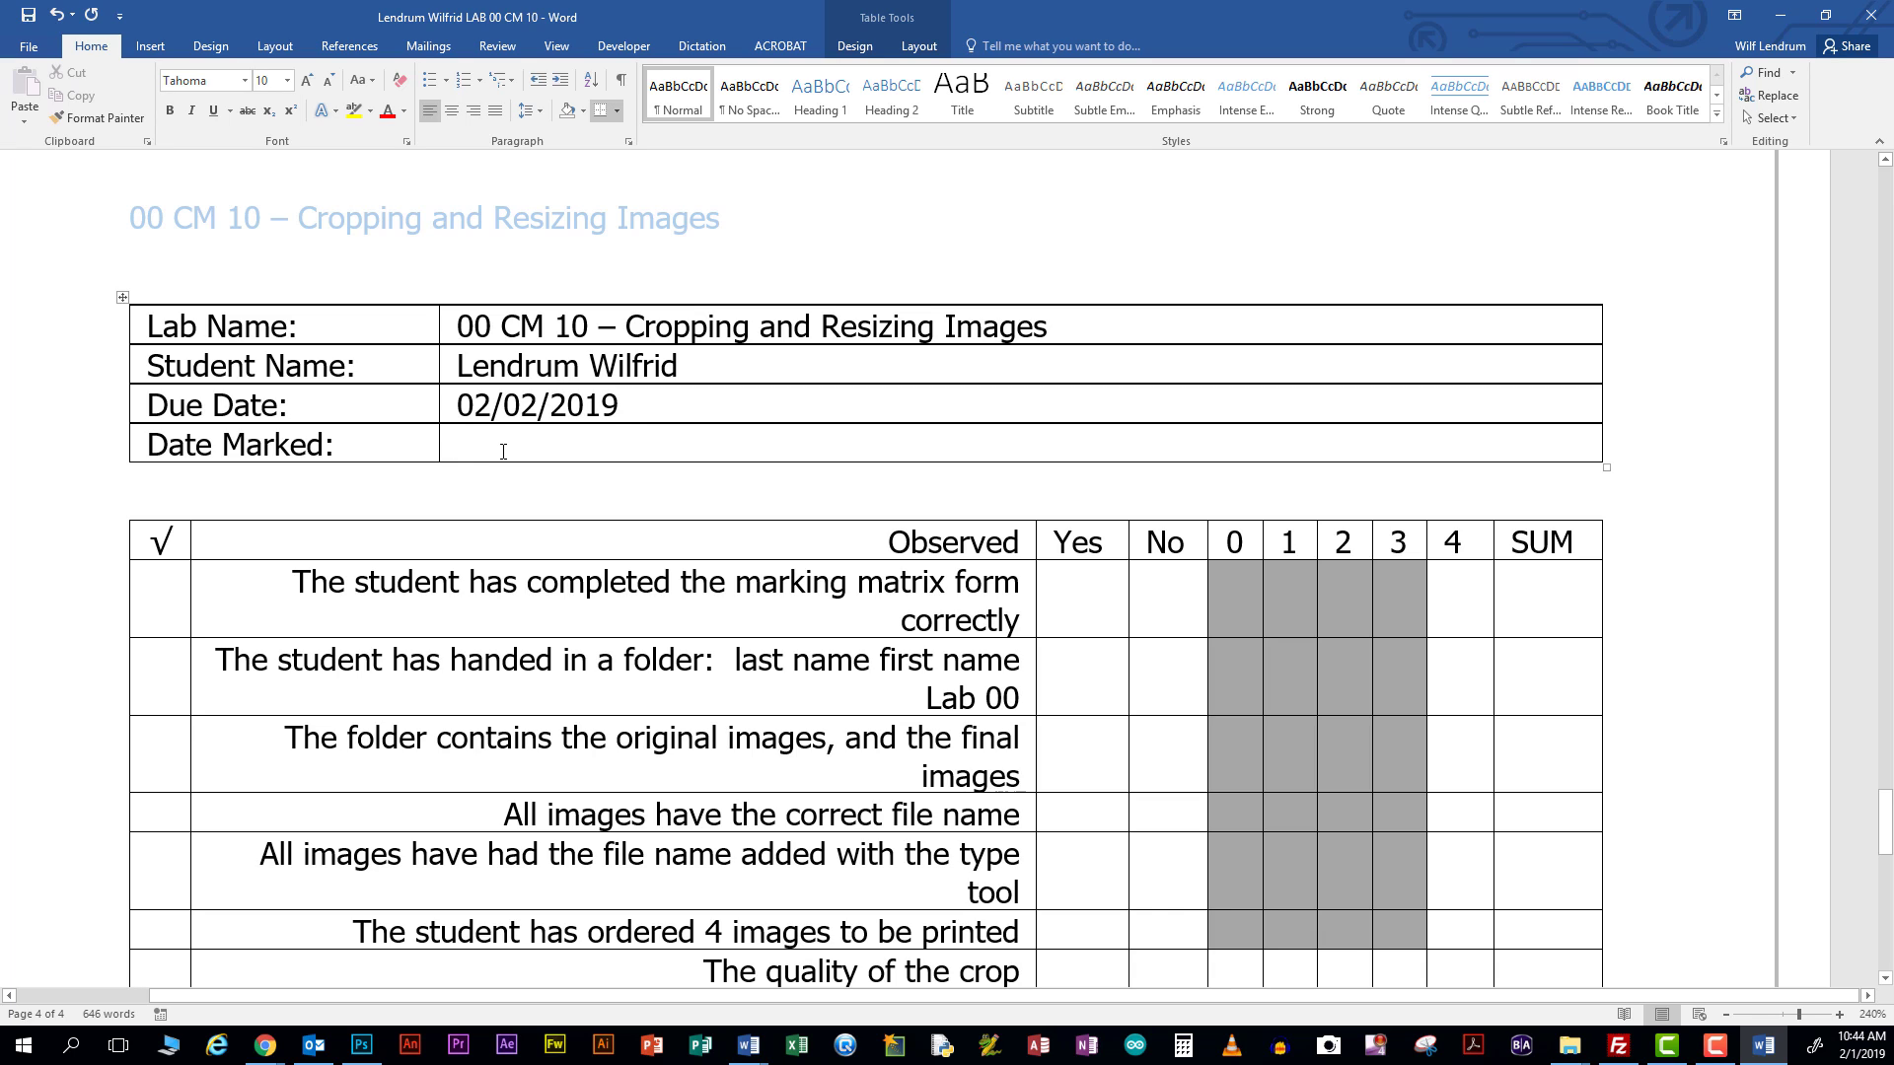
{"action": "type", "text": "0"}
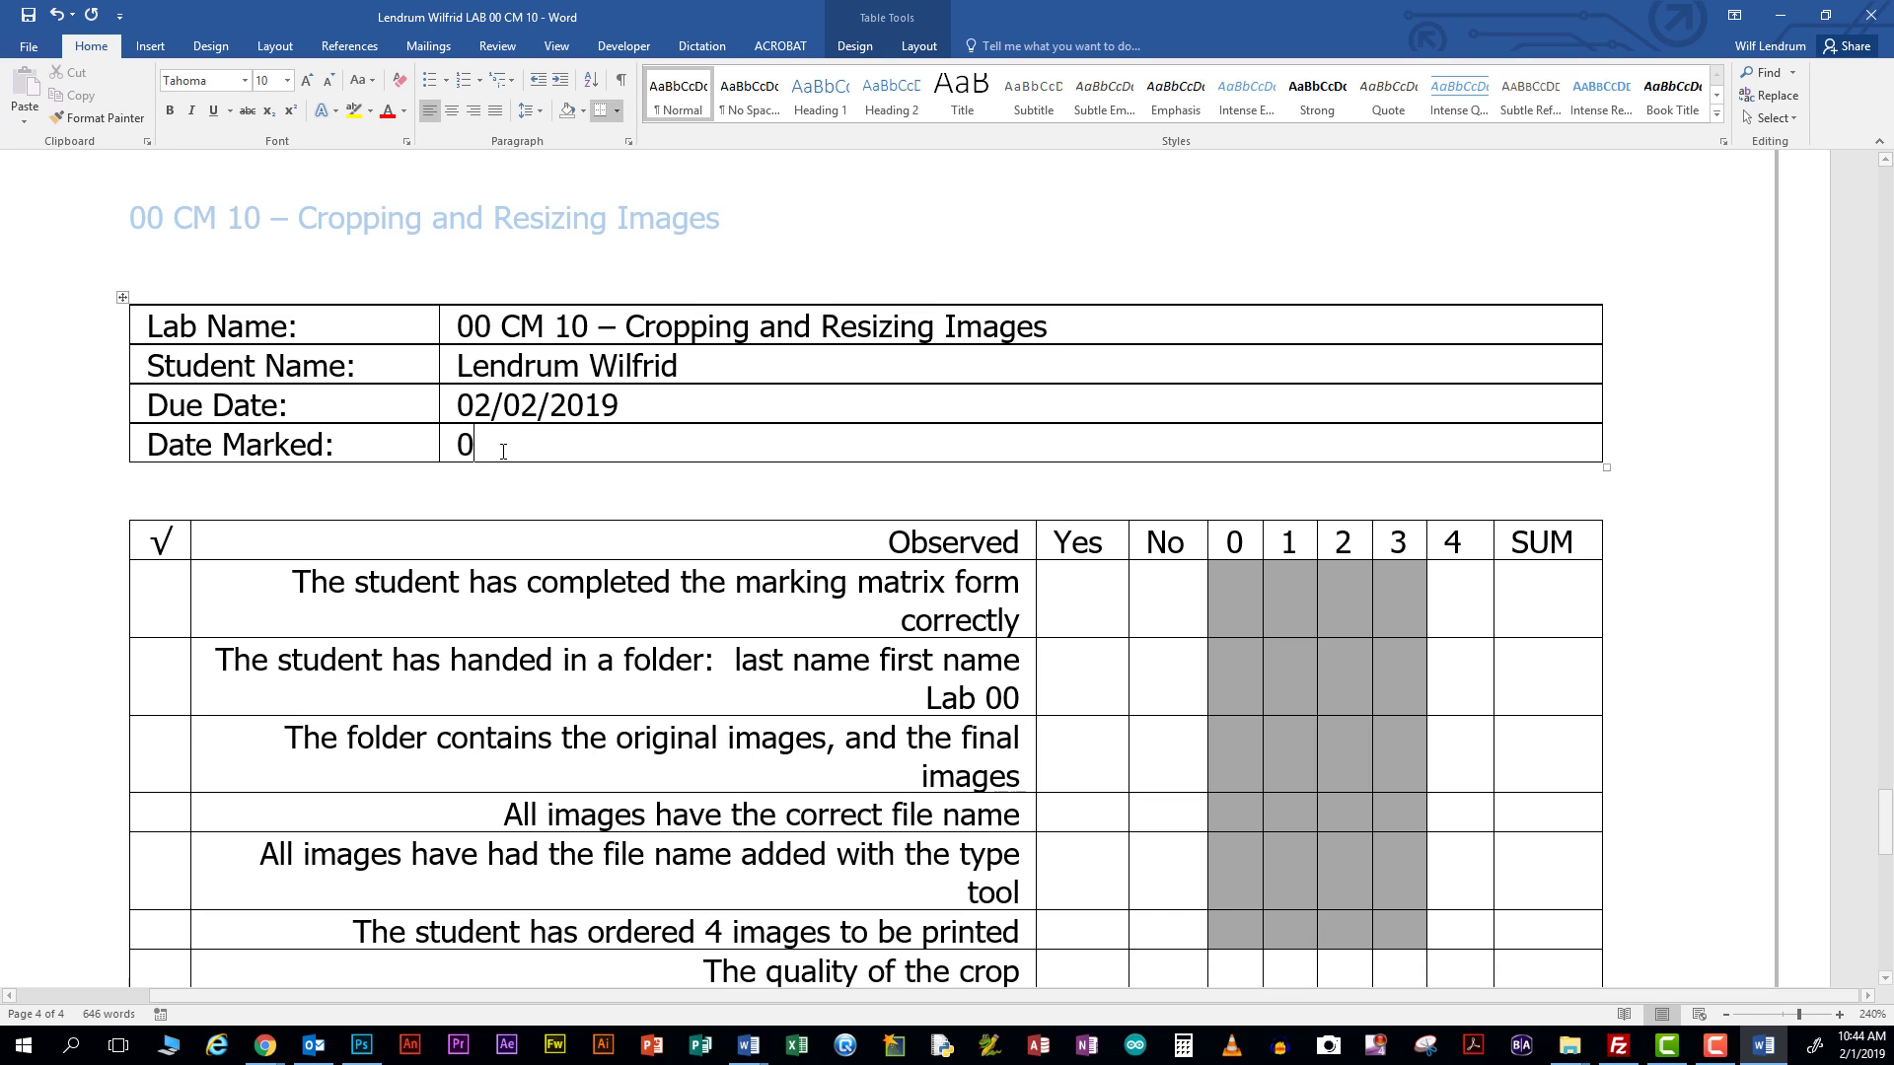
{"action": "type", "text": "2/02/2019"}
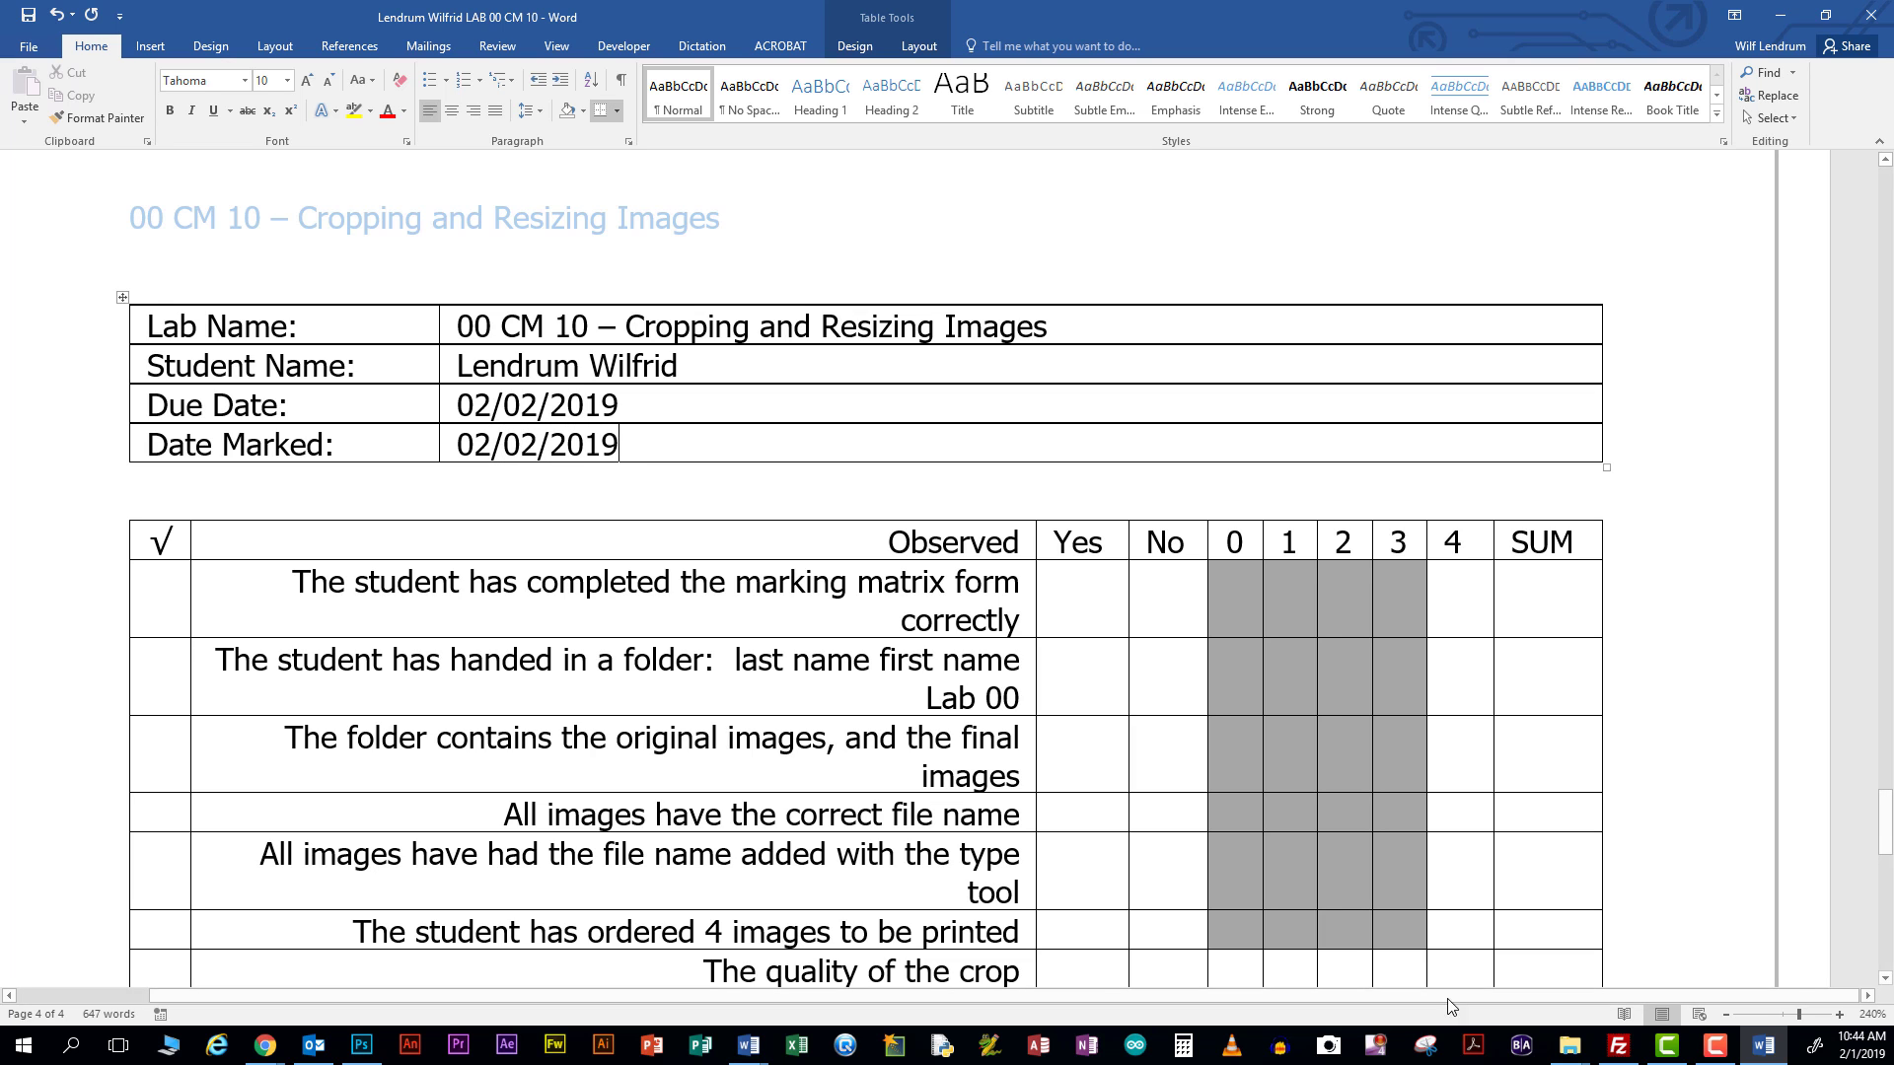
Tick the 'completed marking matrix form correctly' checklist row with y
{"action": "scroll", "coordinate": [1404, 563], "scroll_direction": "down", "scroll_amount": 3}
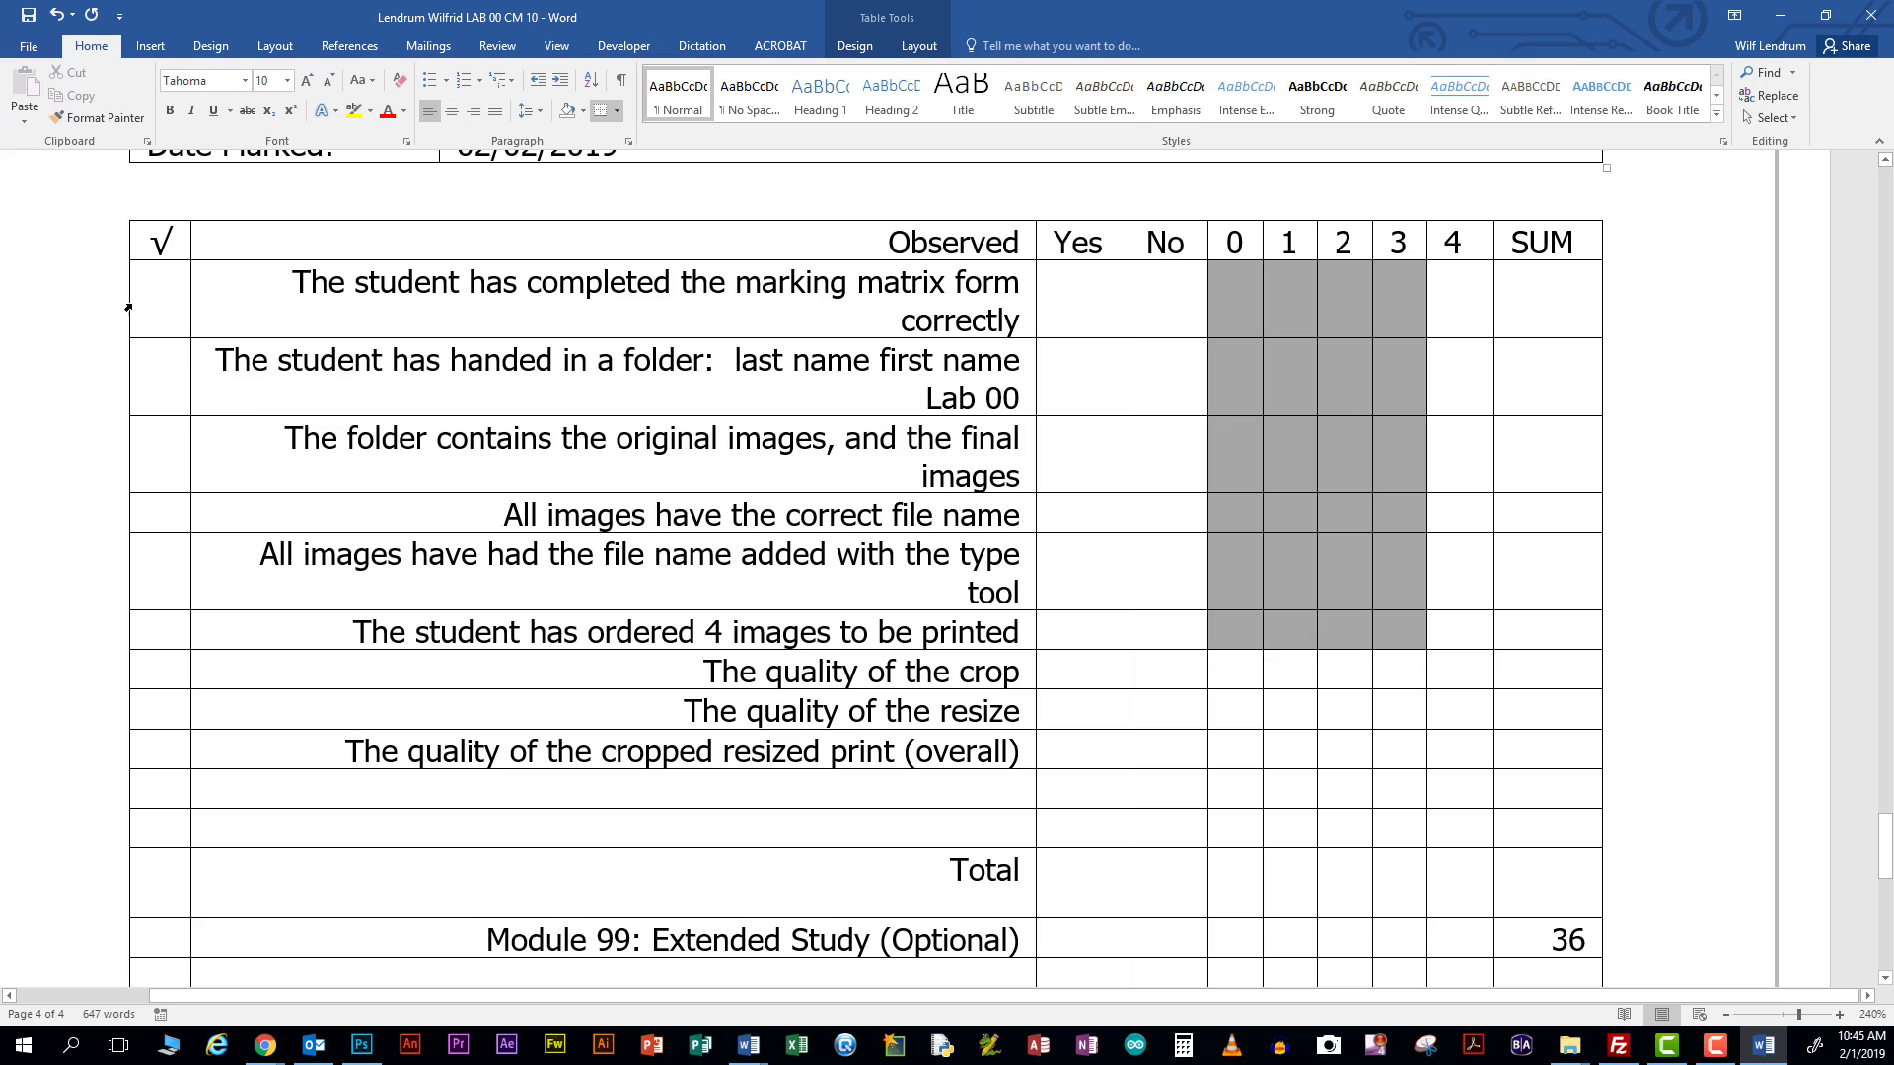
{"action": "left_click", "coordinate": [158, 296]}
{"action": "type", "text": "y"}
{"action": "left_click", "coordinate": [171, 369]}
Copy the student's Lab 00 folder from CM 10 Demo spring 2019
{"action": "left_click", "coordinate": [1781, 16]}
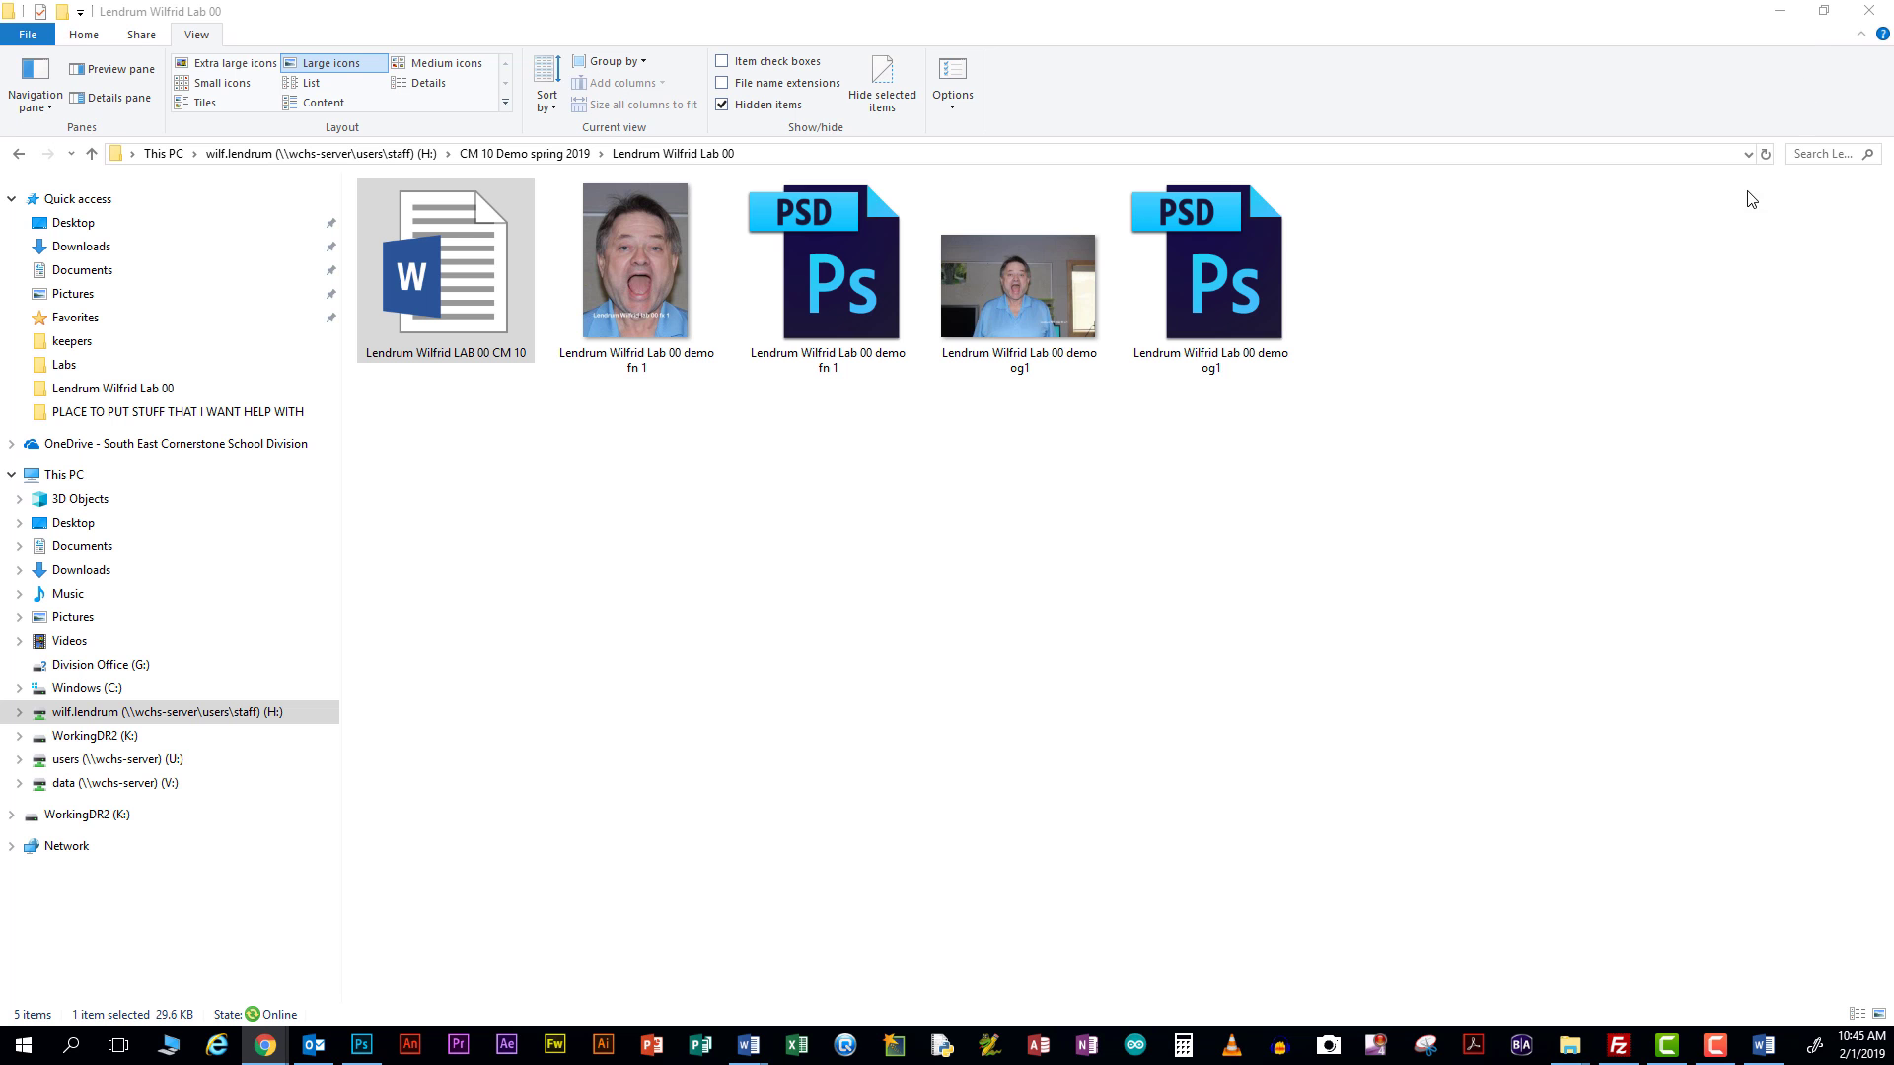
{"action": "left_click", "coordinate": [557, 154]}
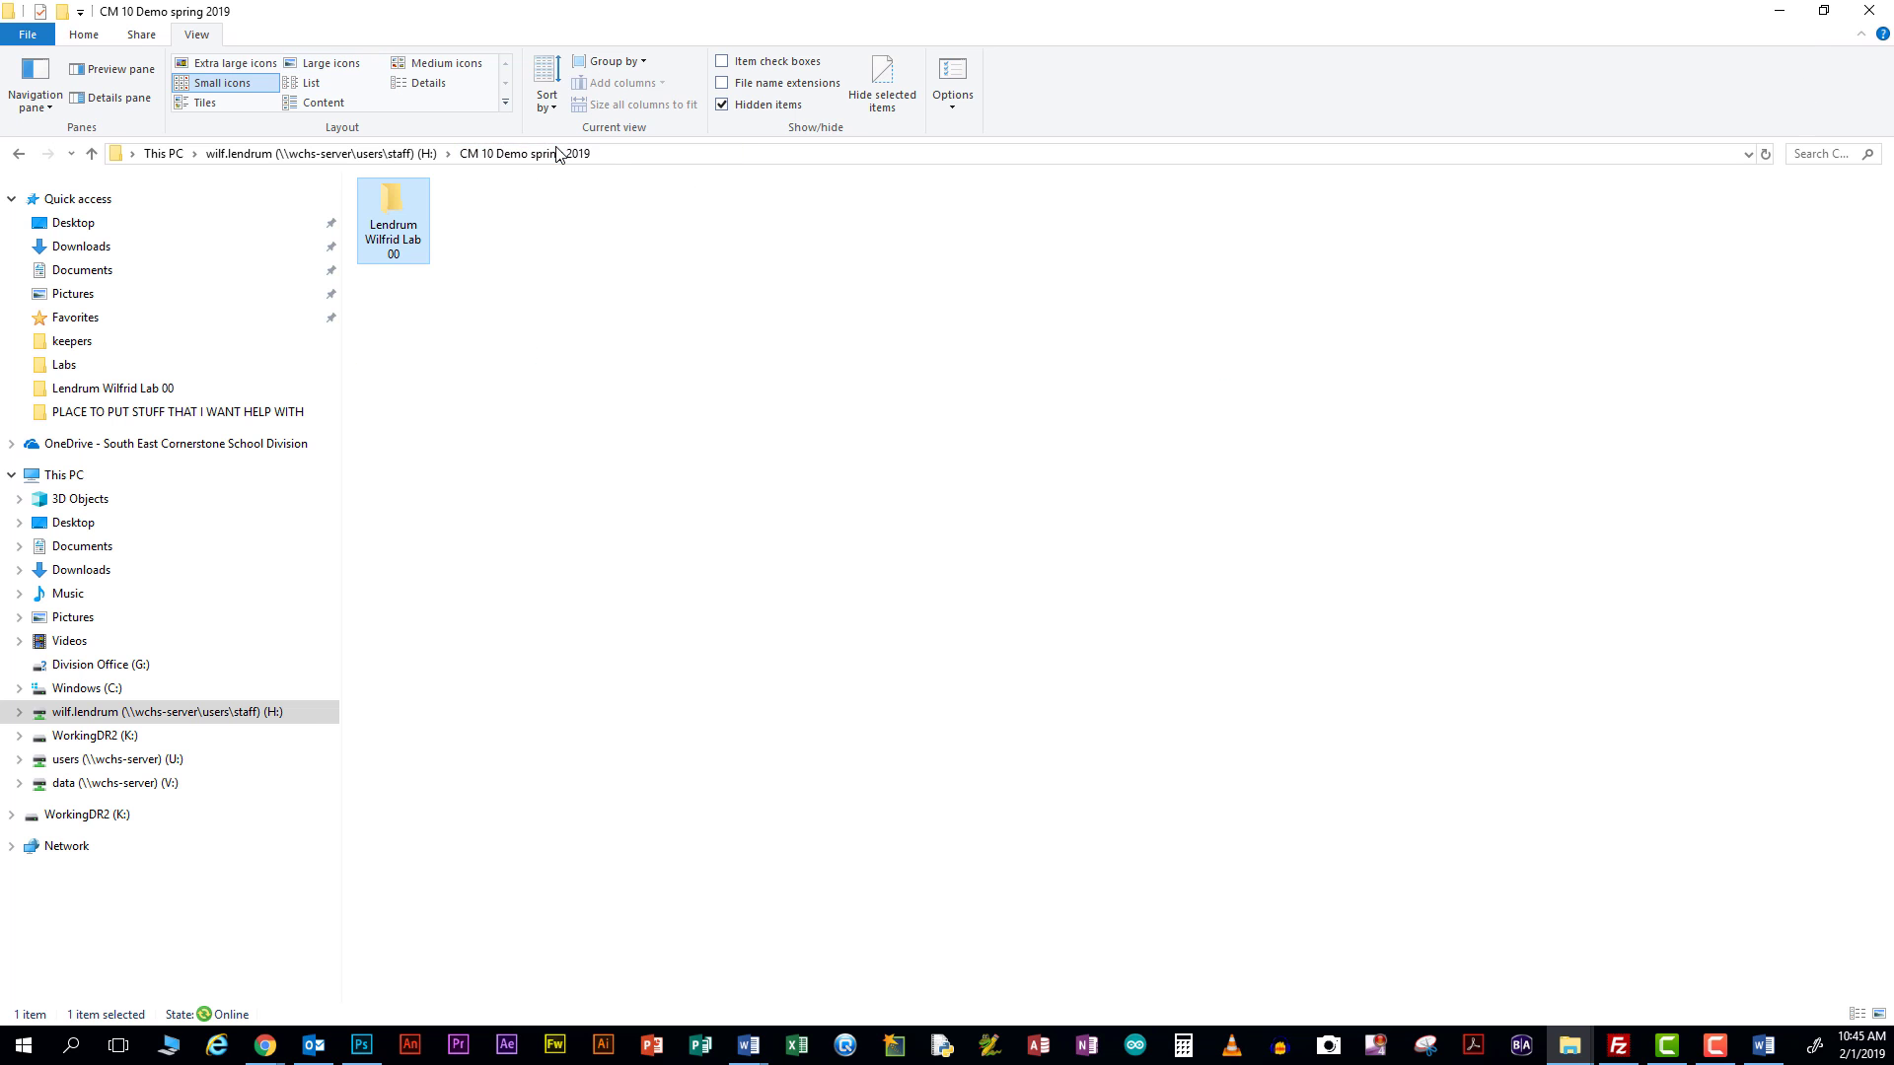
{"action": "right_click", "coordinate": [389, 201]}
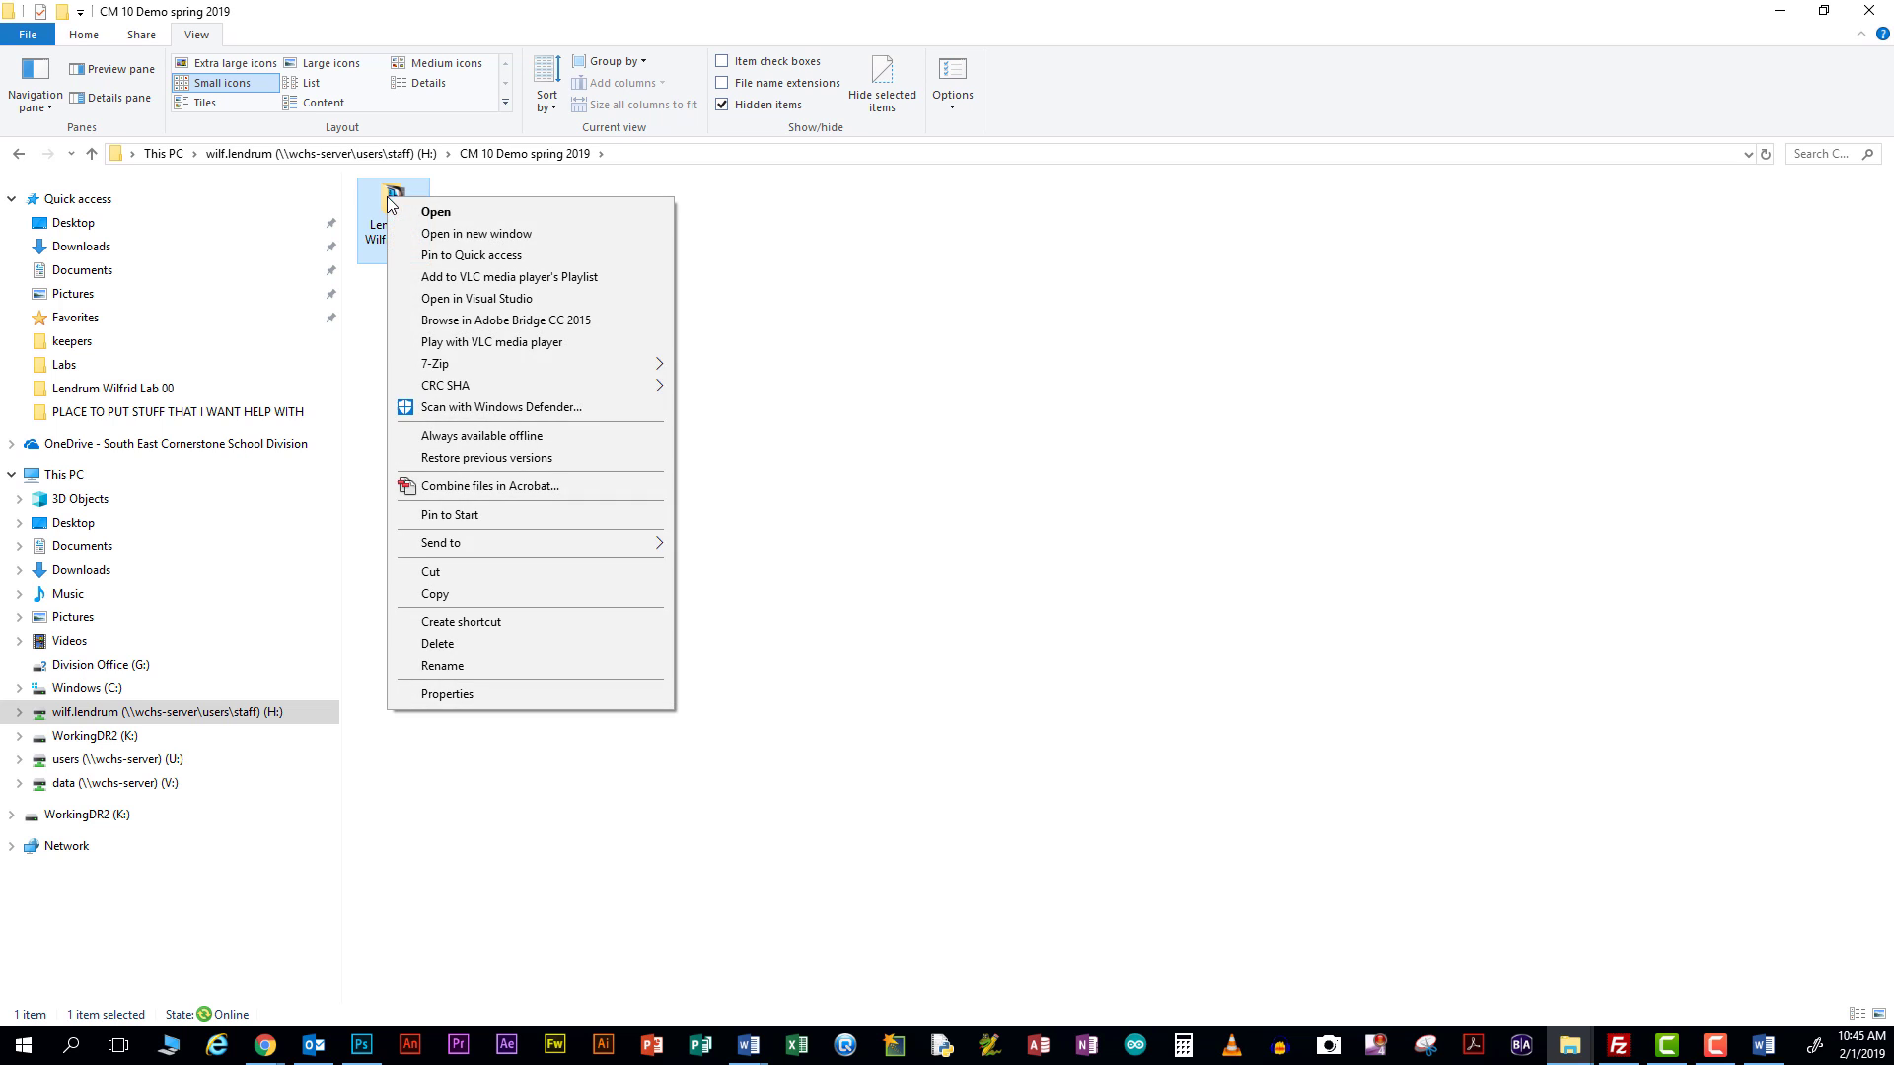
{"action": "left_click", "coordinate": [474, 594]}
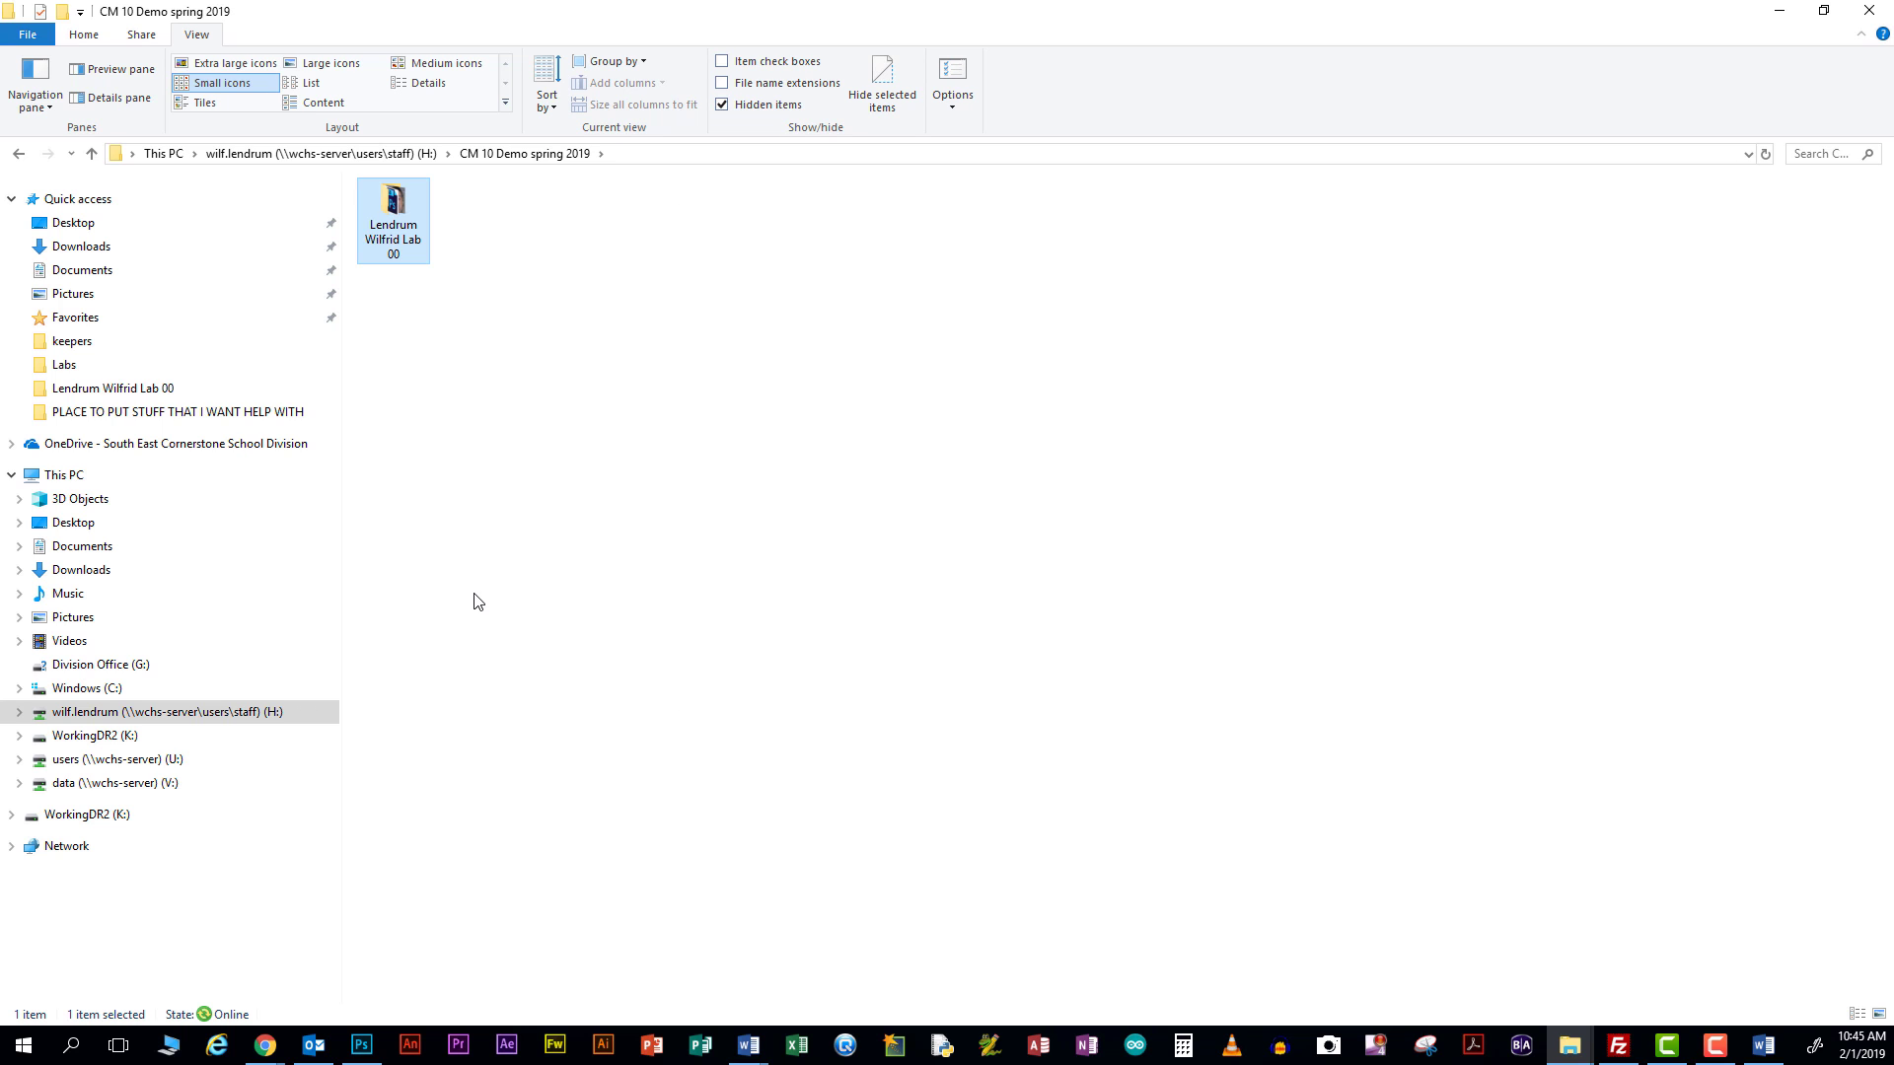
Paste it into V: > 10-12 Assignment In > Spring 2019 IN > CM 10 PD 2 > LB 00 CM 10, then minimize
{"action": "left_click", "coordinate": [110, 782]}
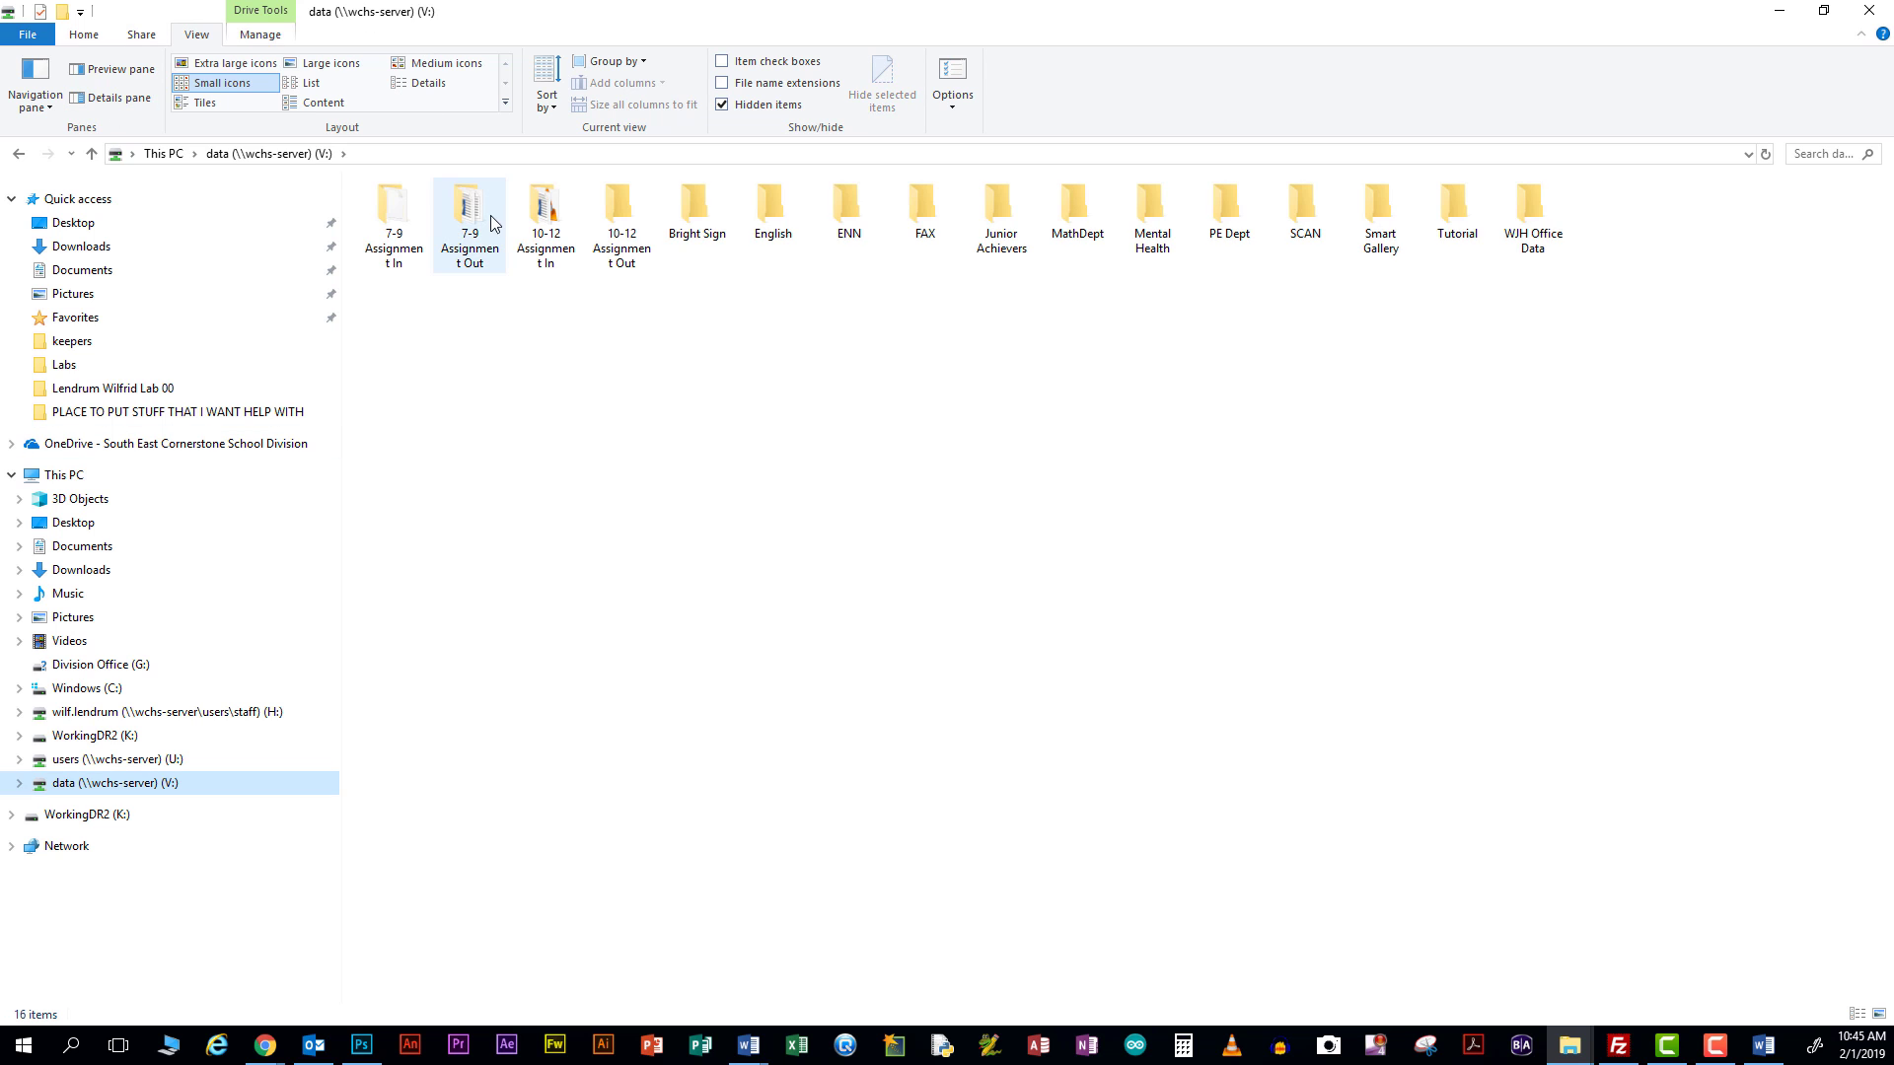
{"action": "double_click", "coordinate": [544, 211]}
{"action": "scroll", "coordinate": [501, 350], "scroll_direction": "down", "scroll_amount": 8}
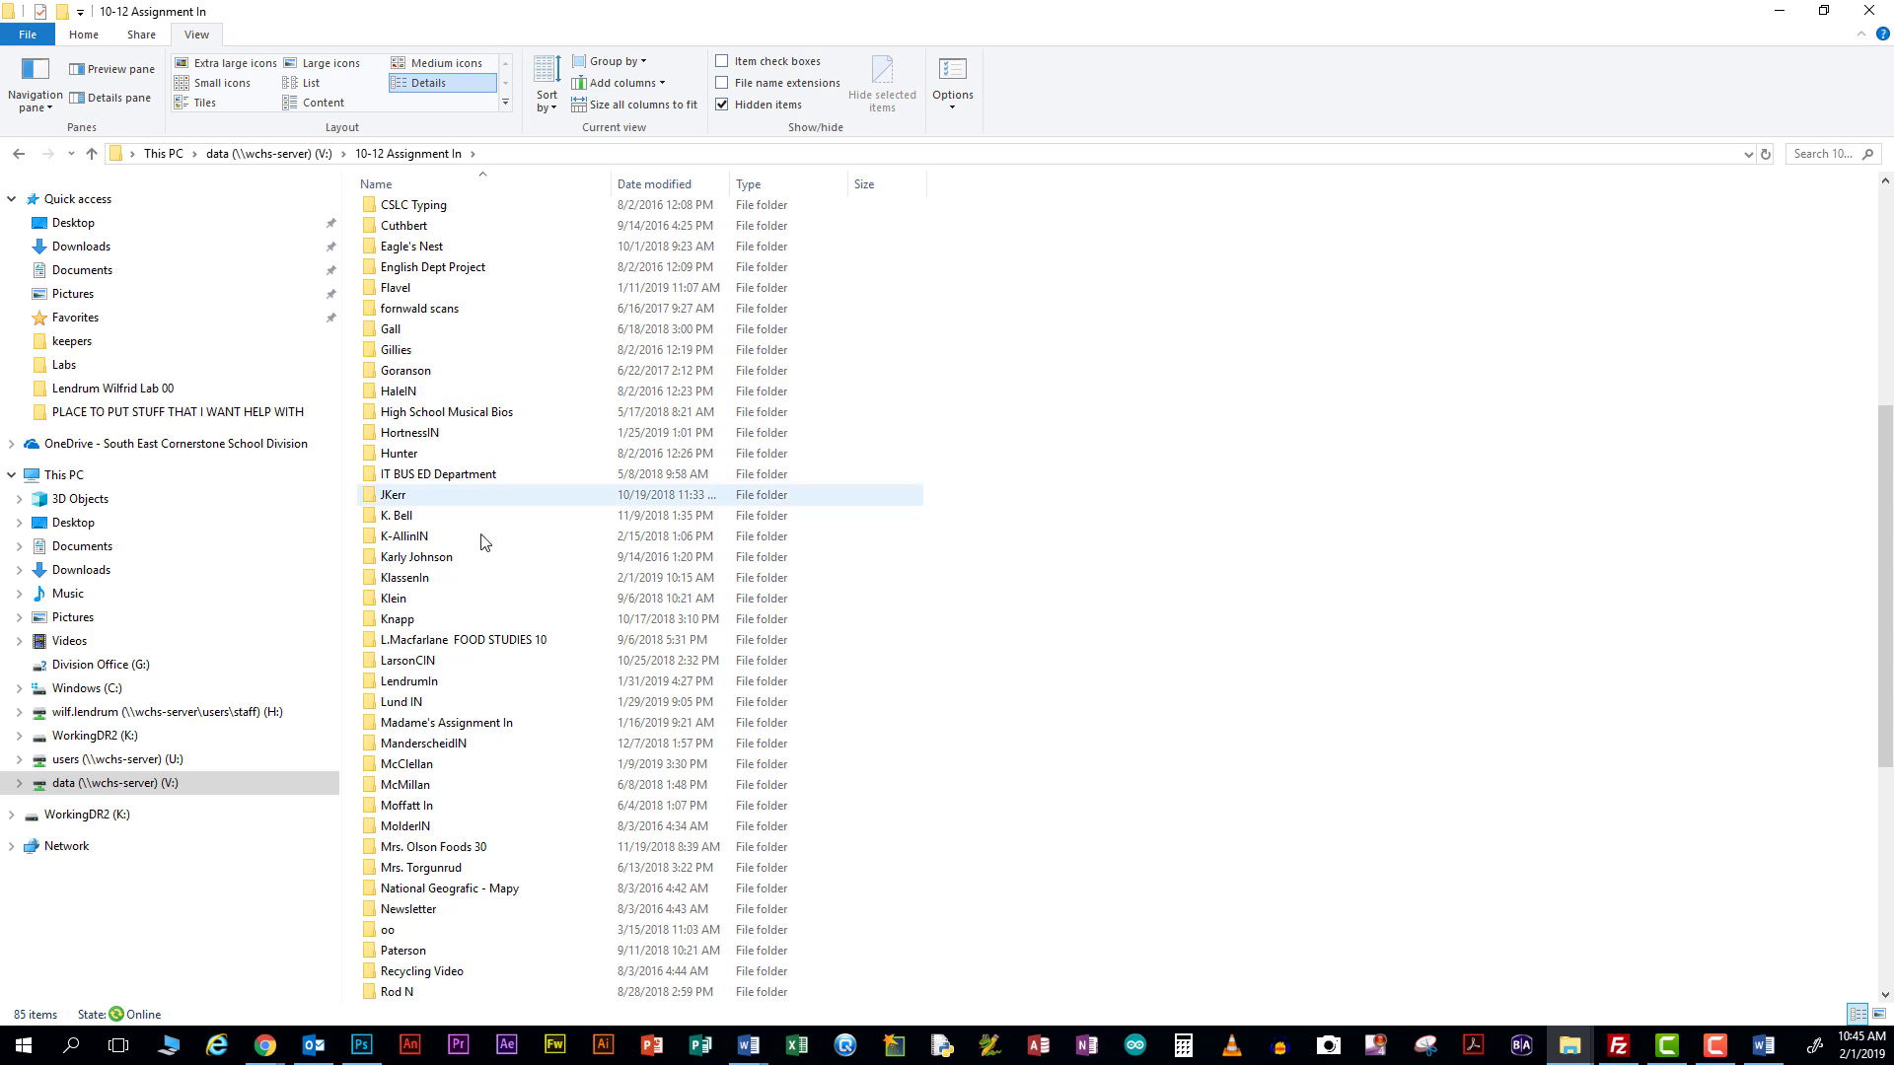
{"action": "double_click", "coordinate": [444, 680]}
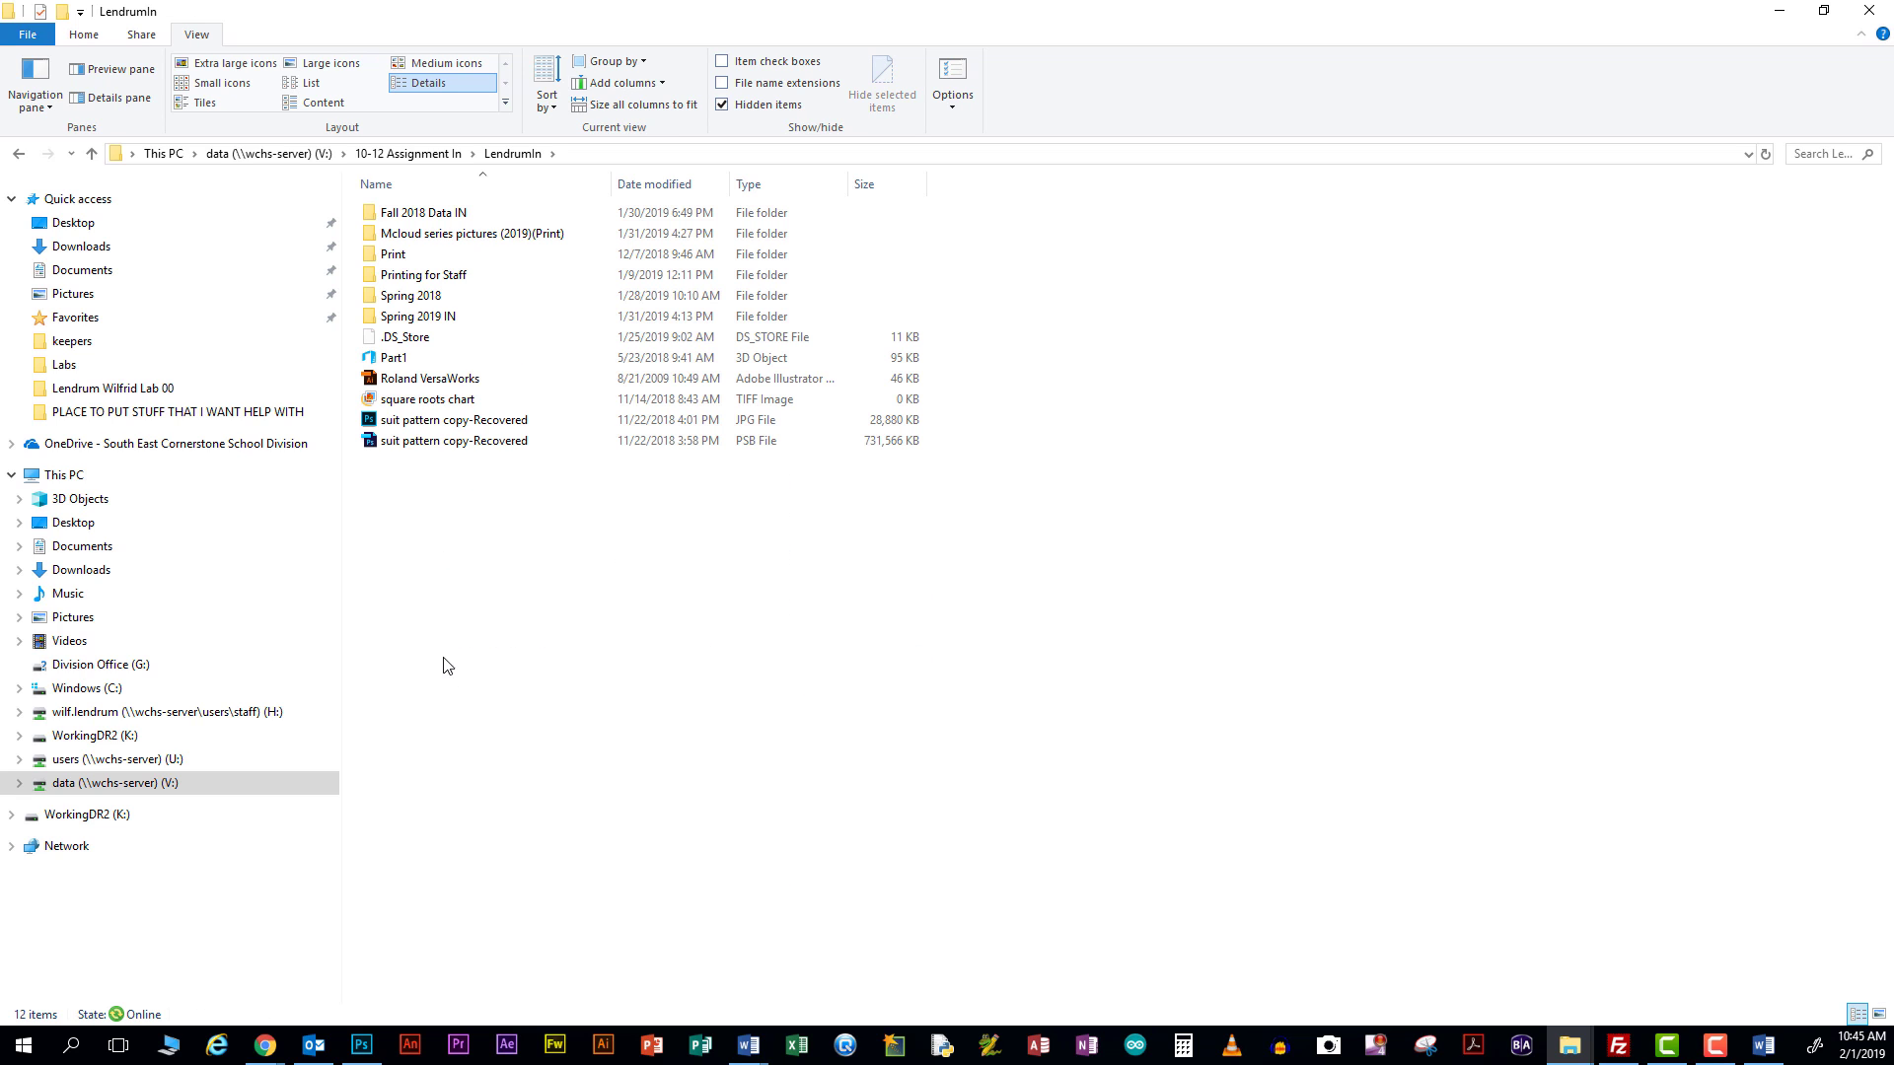
{"action": "double_click", "coordinate": [412, 317]}
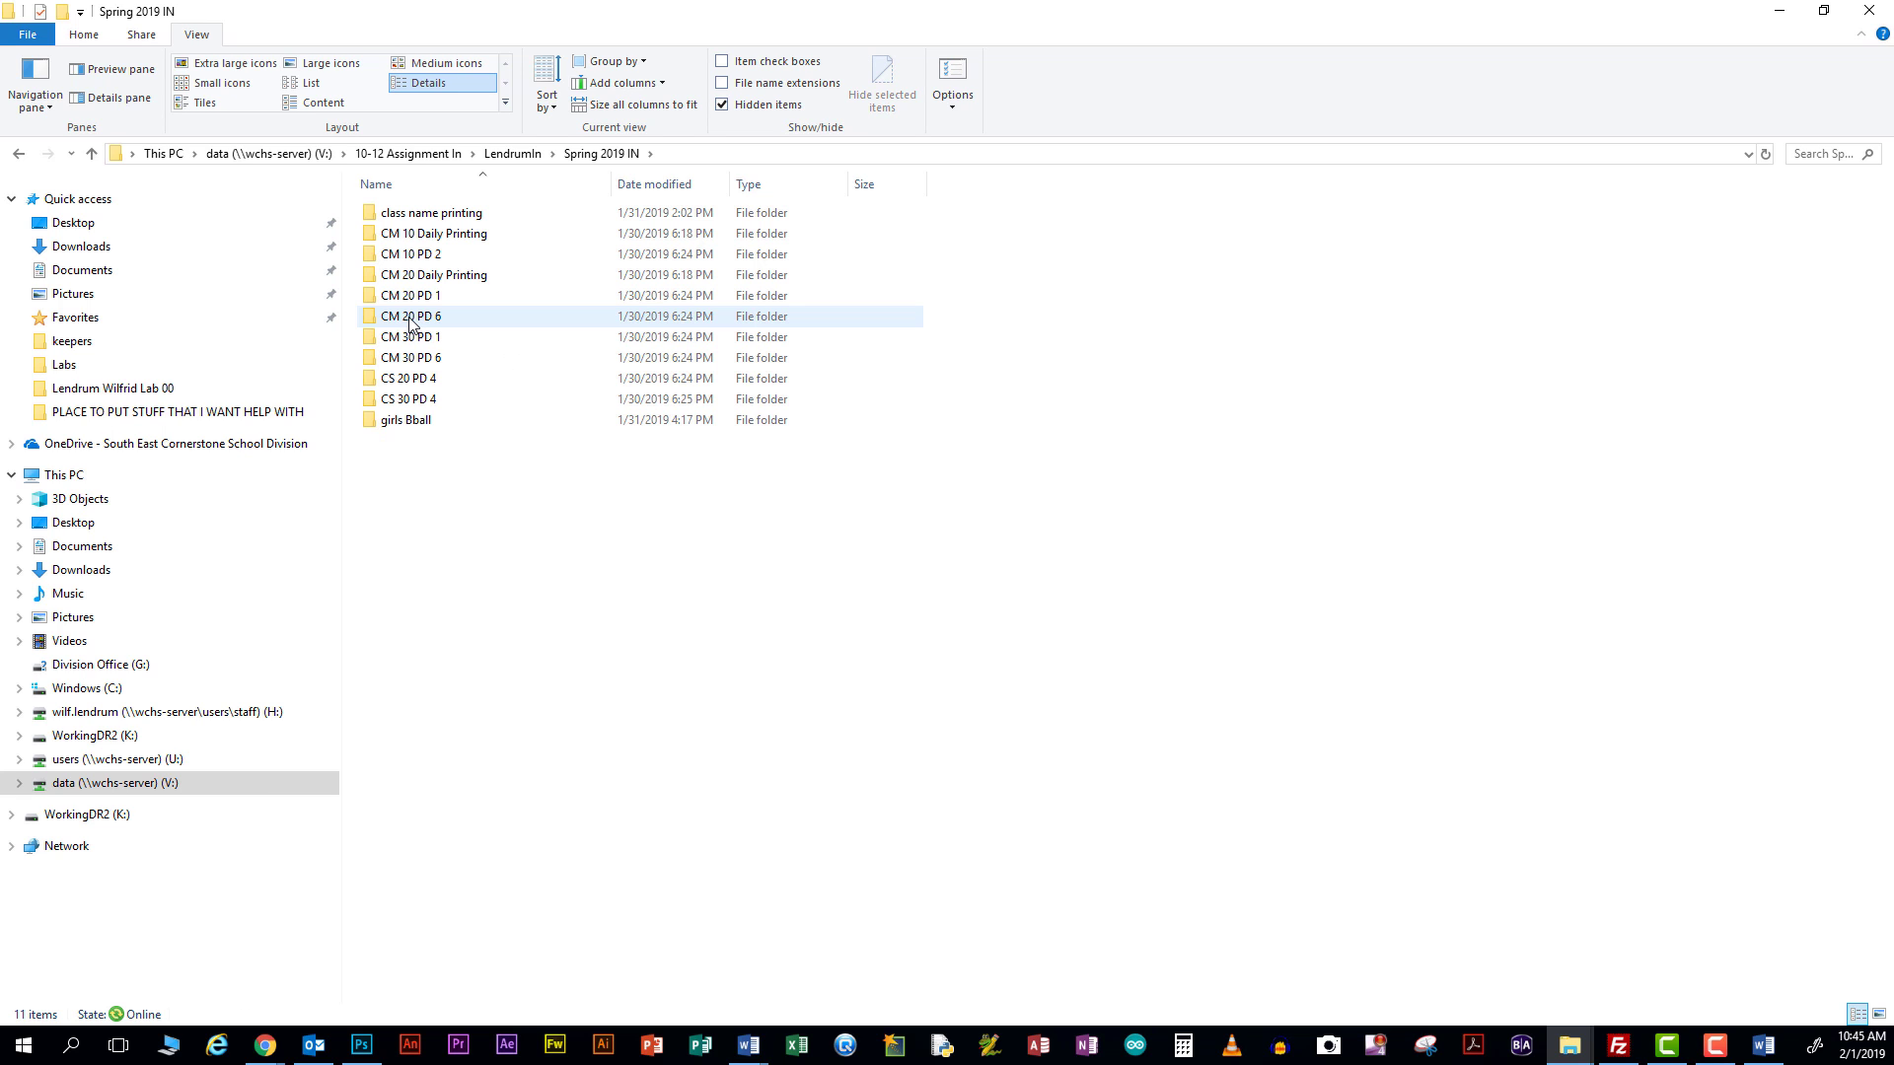
{"action": "double_click", "coordinate": [414, 254]}
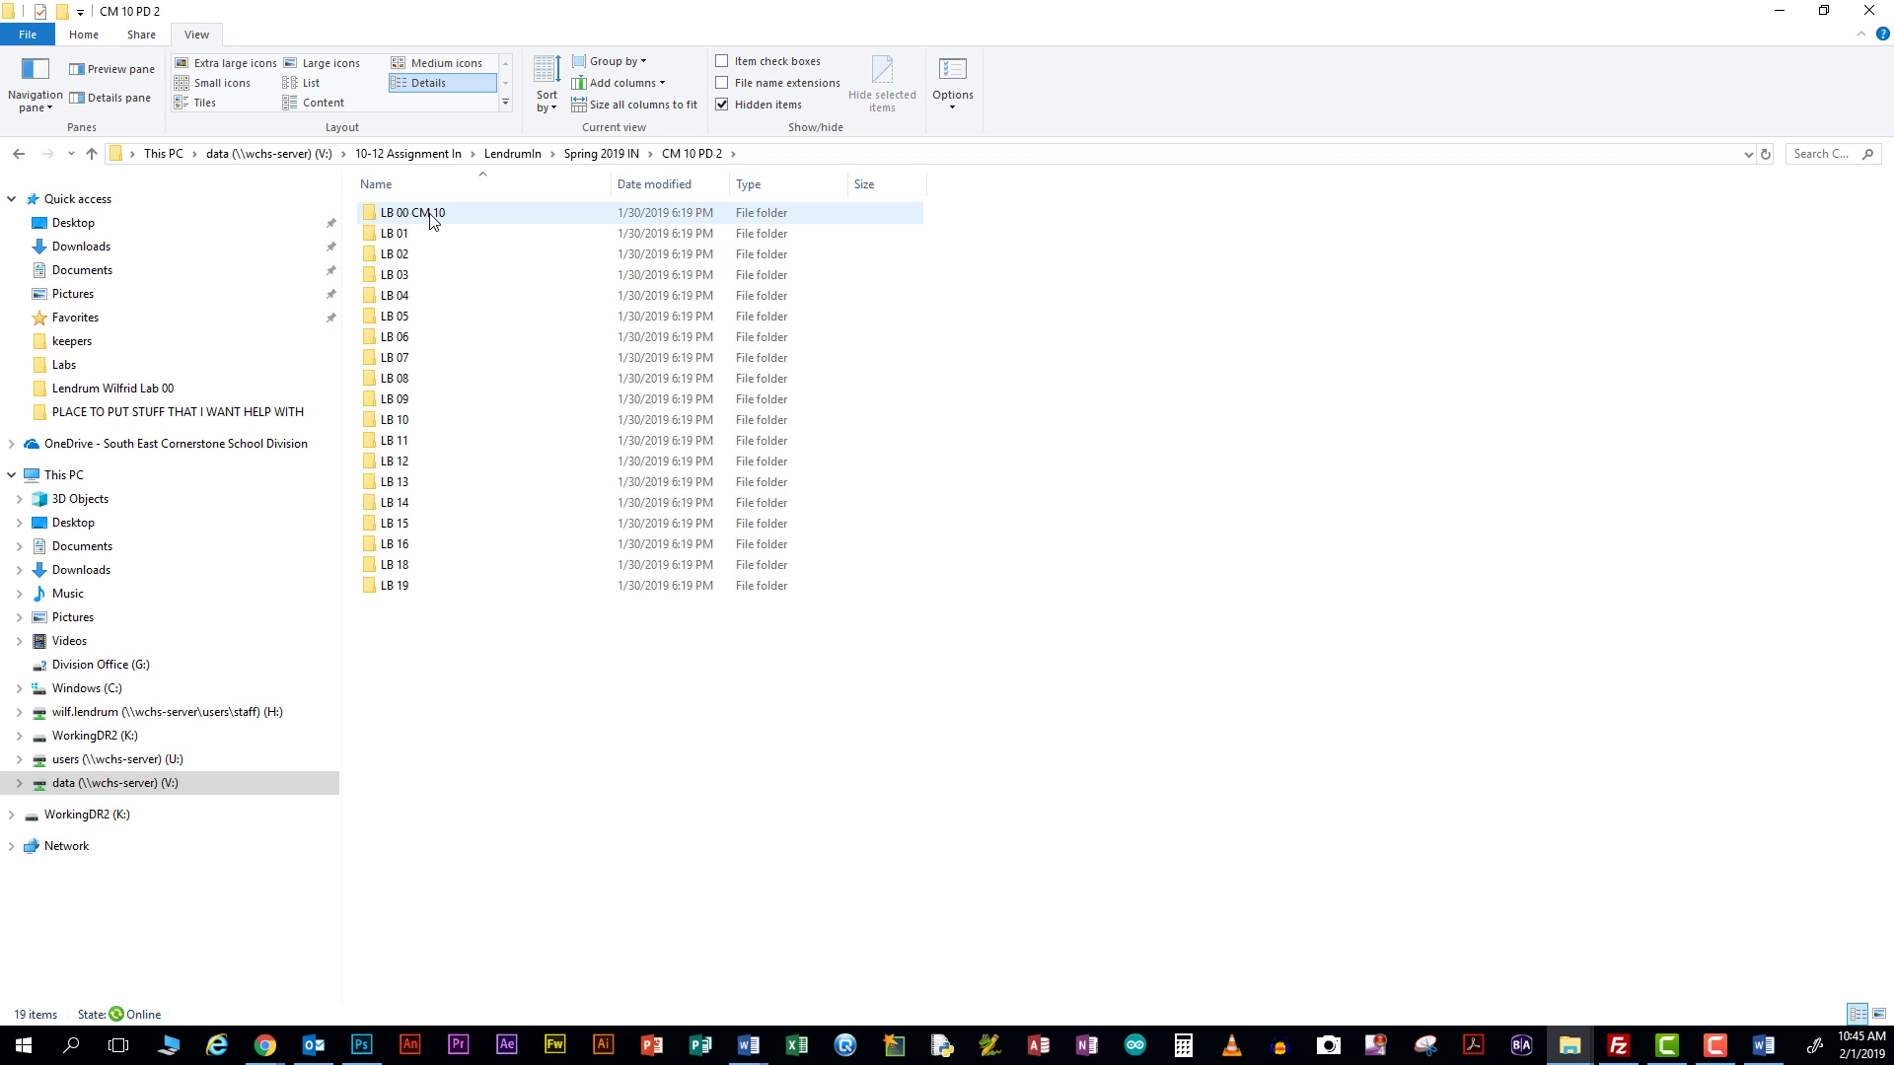
{"action": "double_click", "coordinate": [432, 217]}
{"action": "right_click", "coordinate": [446, 329]}
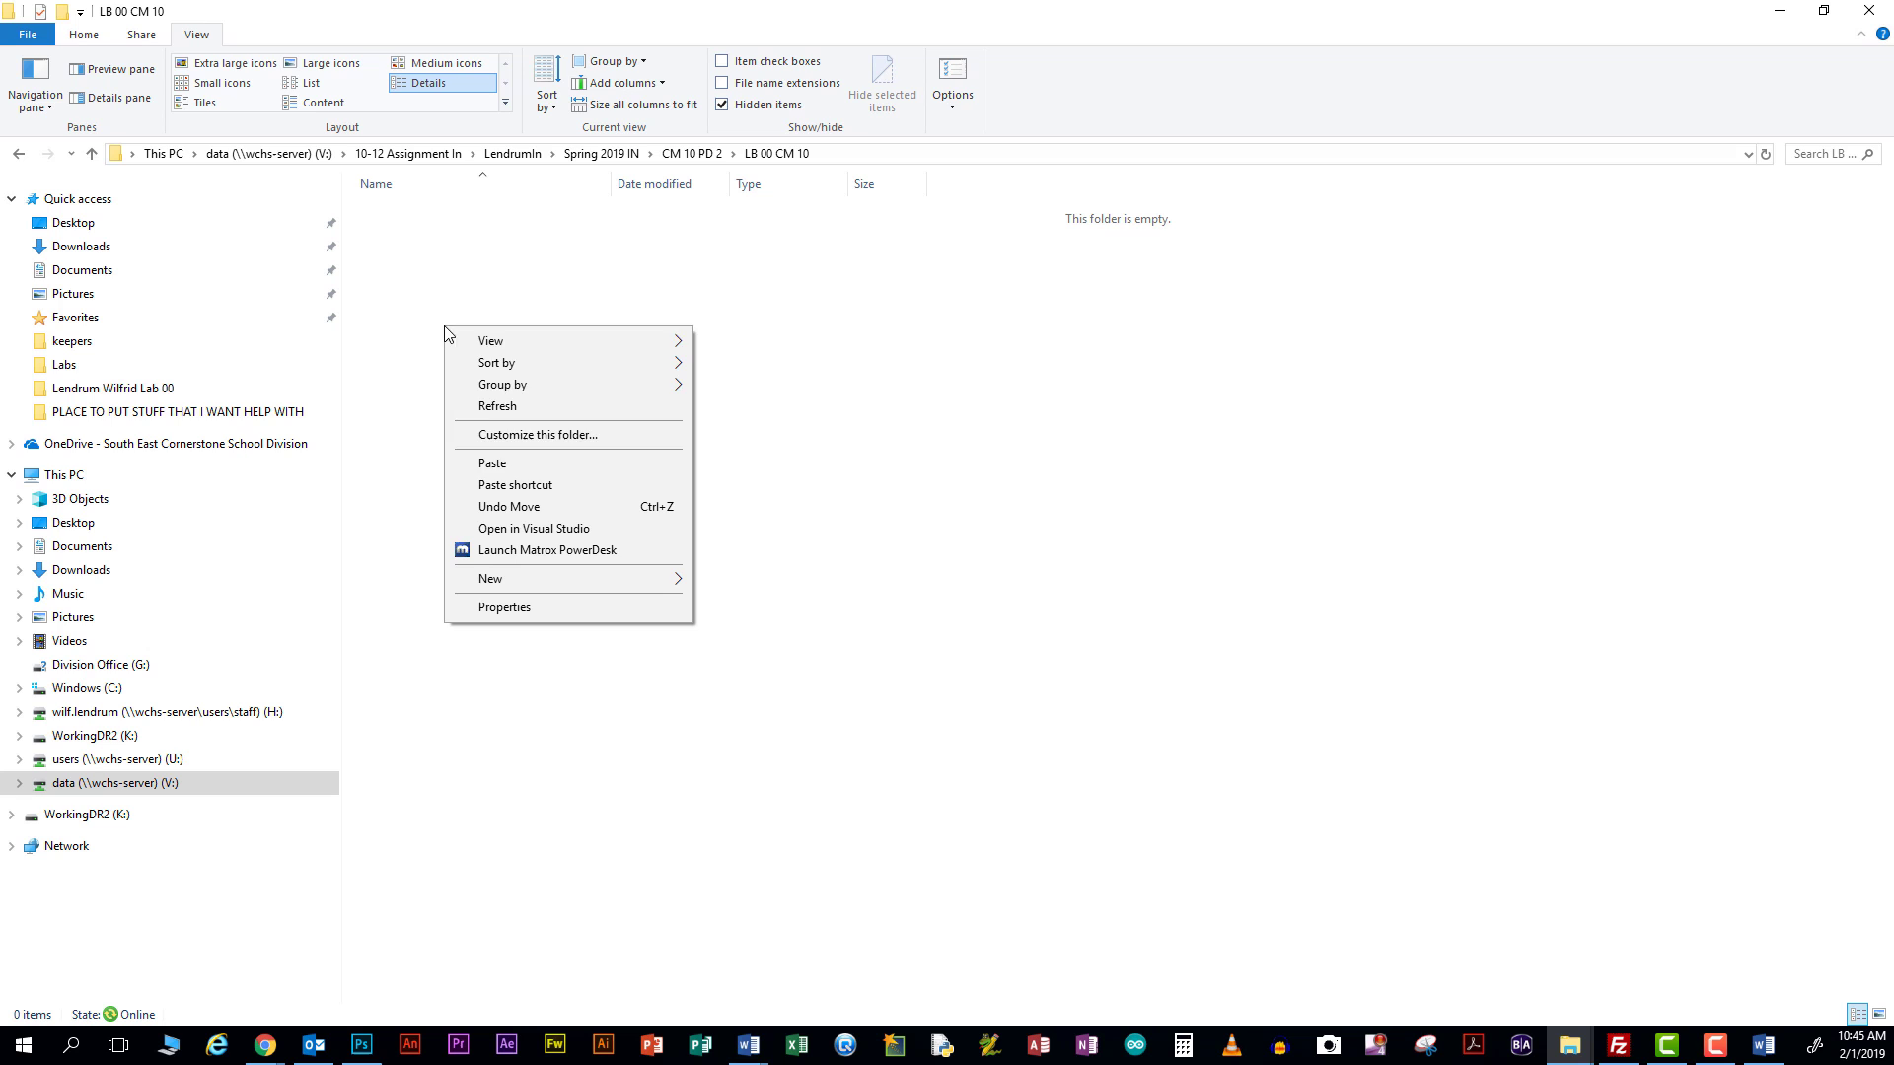
{"action": "left_click", "coordinate": [493, 463]}
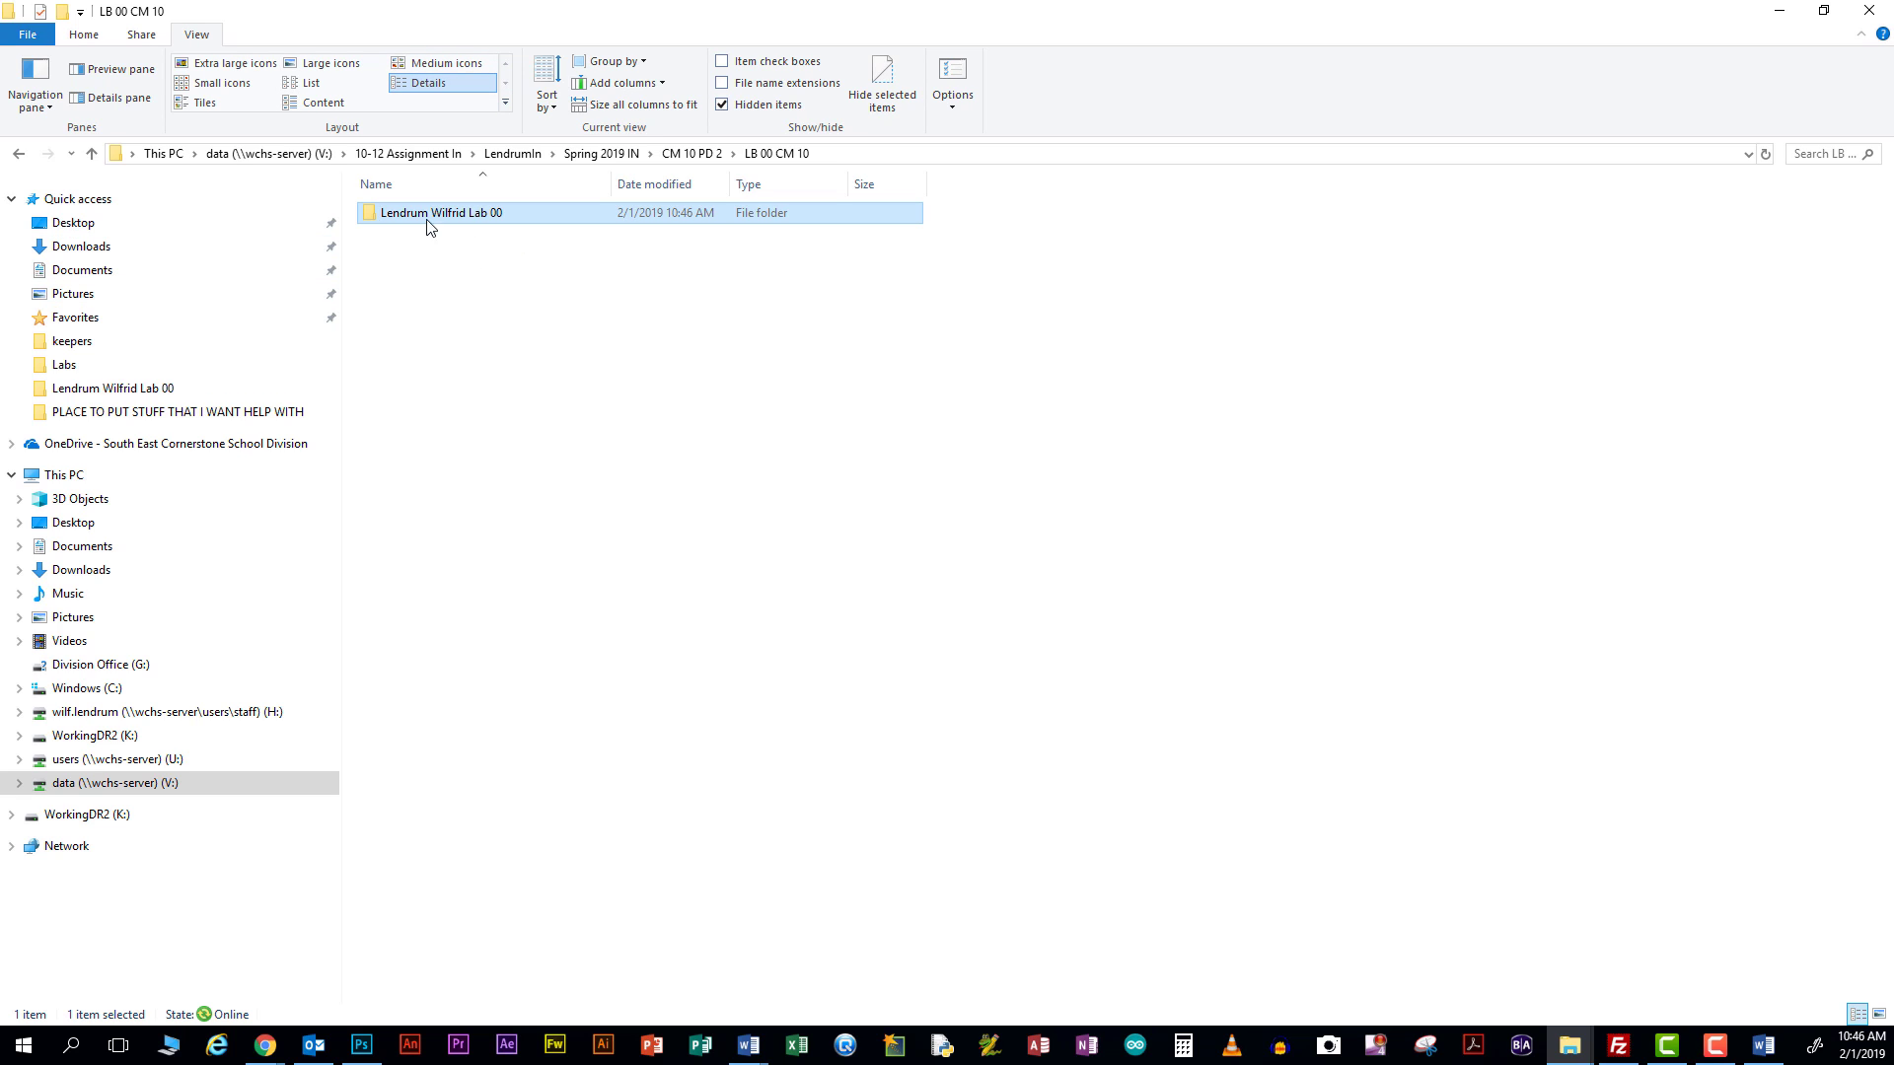
{"action": "left_click", "coordinate": [1778, 16]}
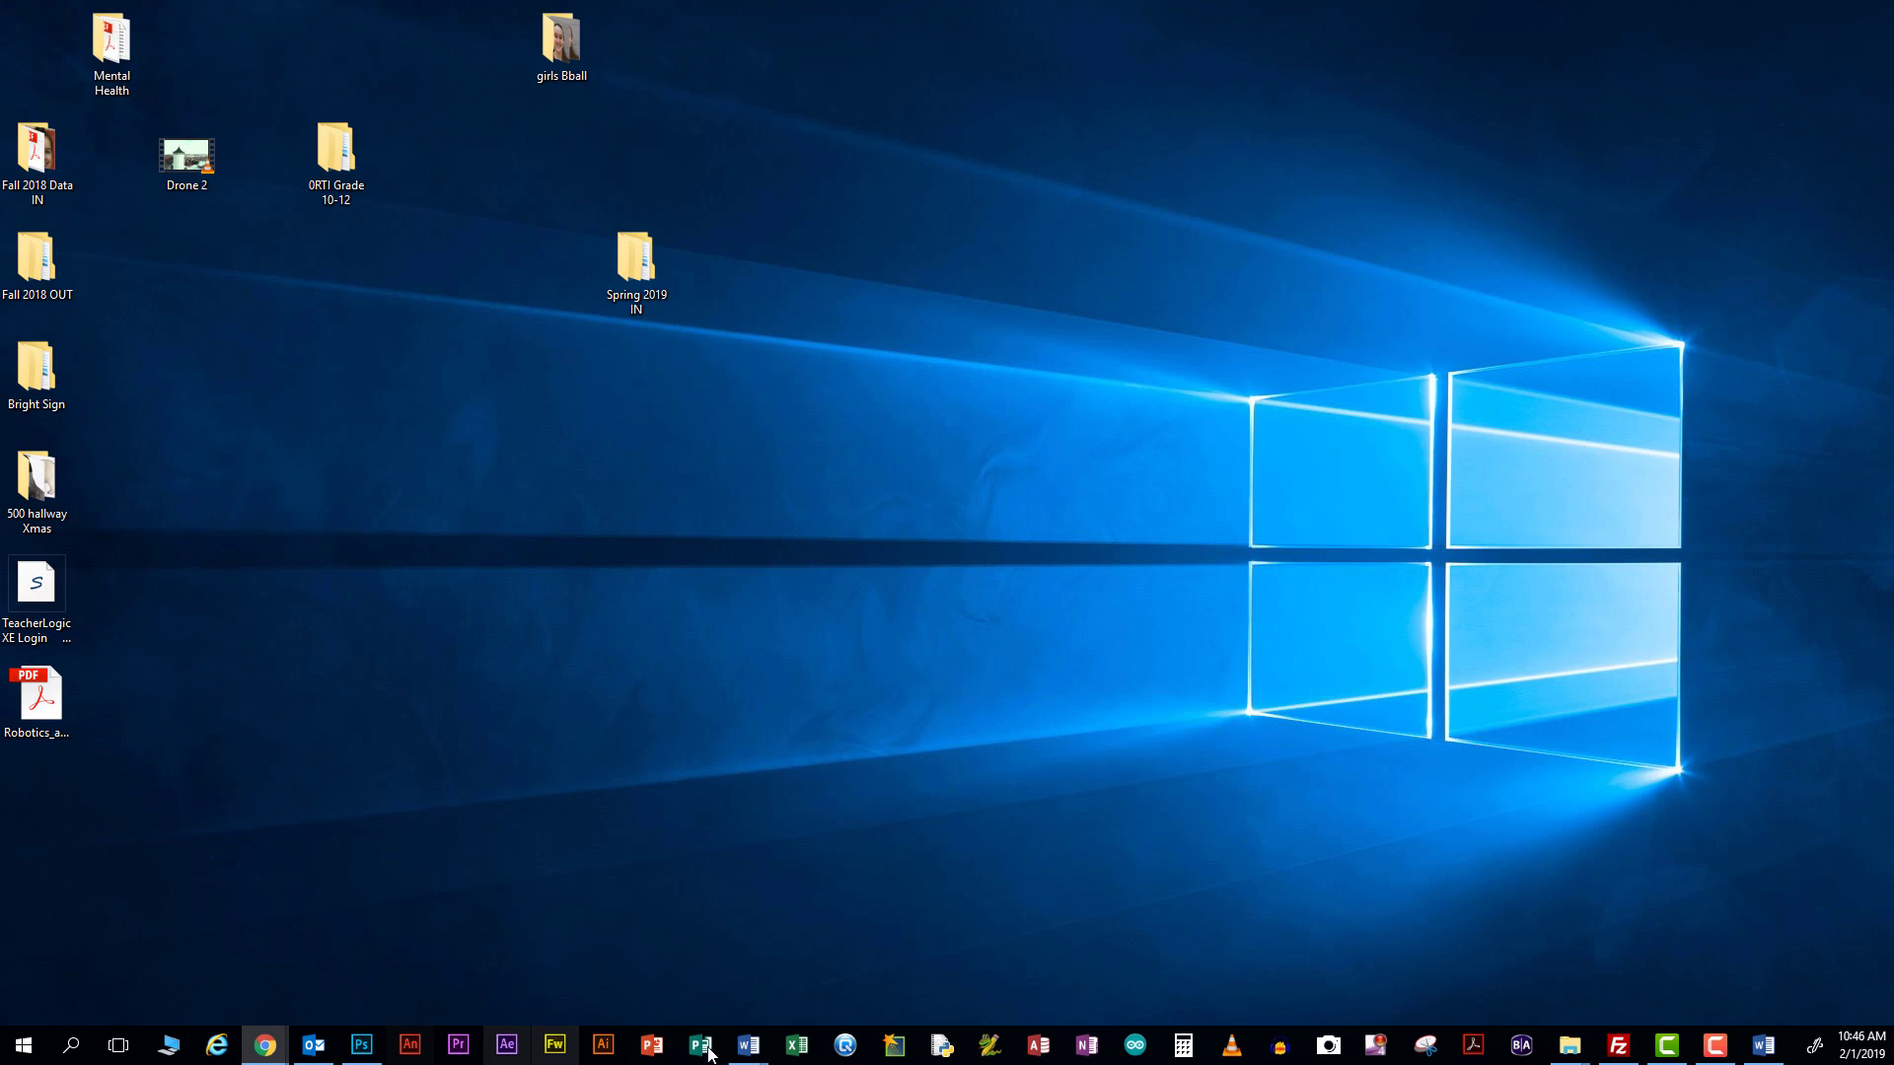
Close the CM 20 Shots Lab 01 document and hide the Course Outline
{"action": "mouse_move", "coordinate": [737, 1053]}
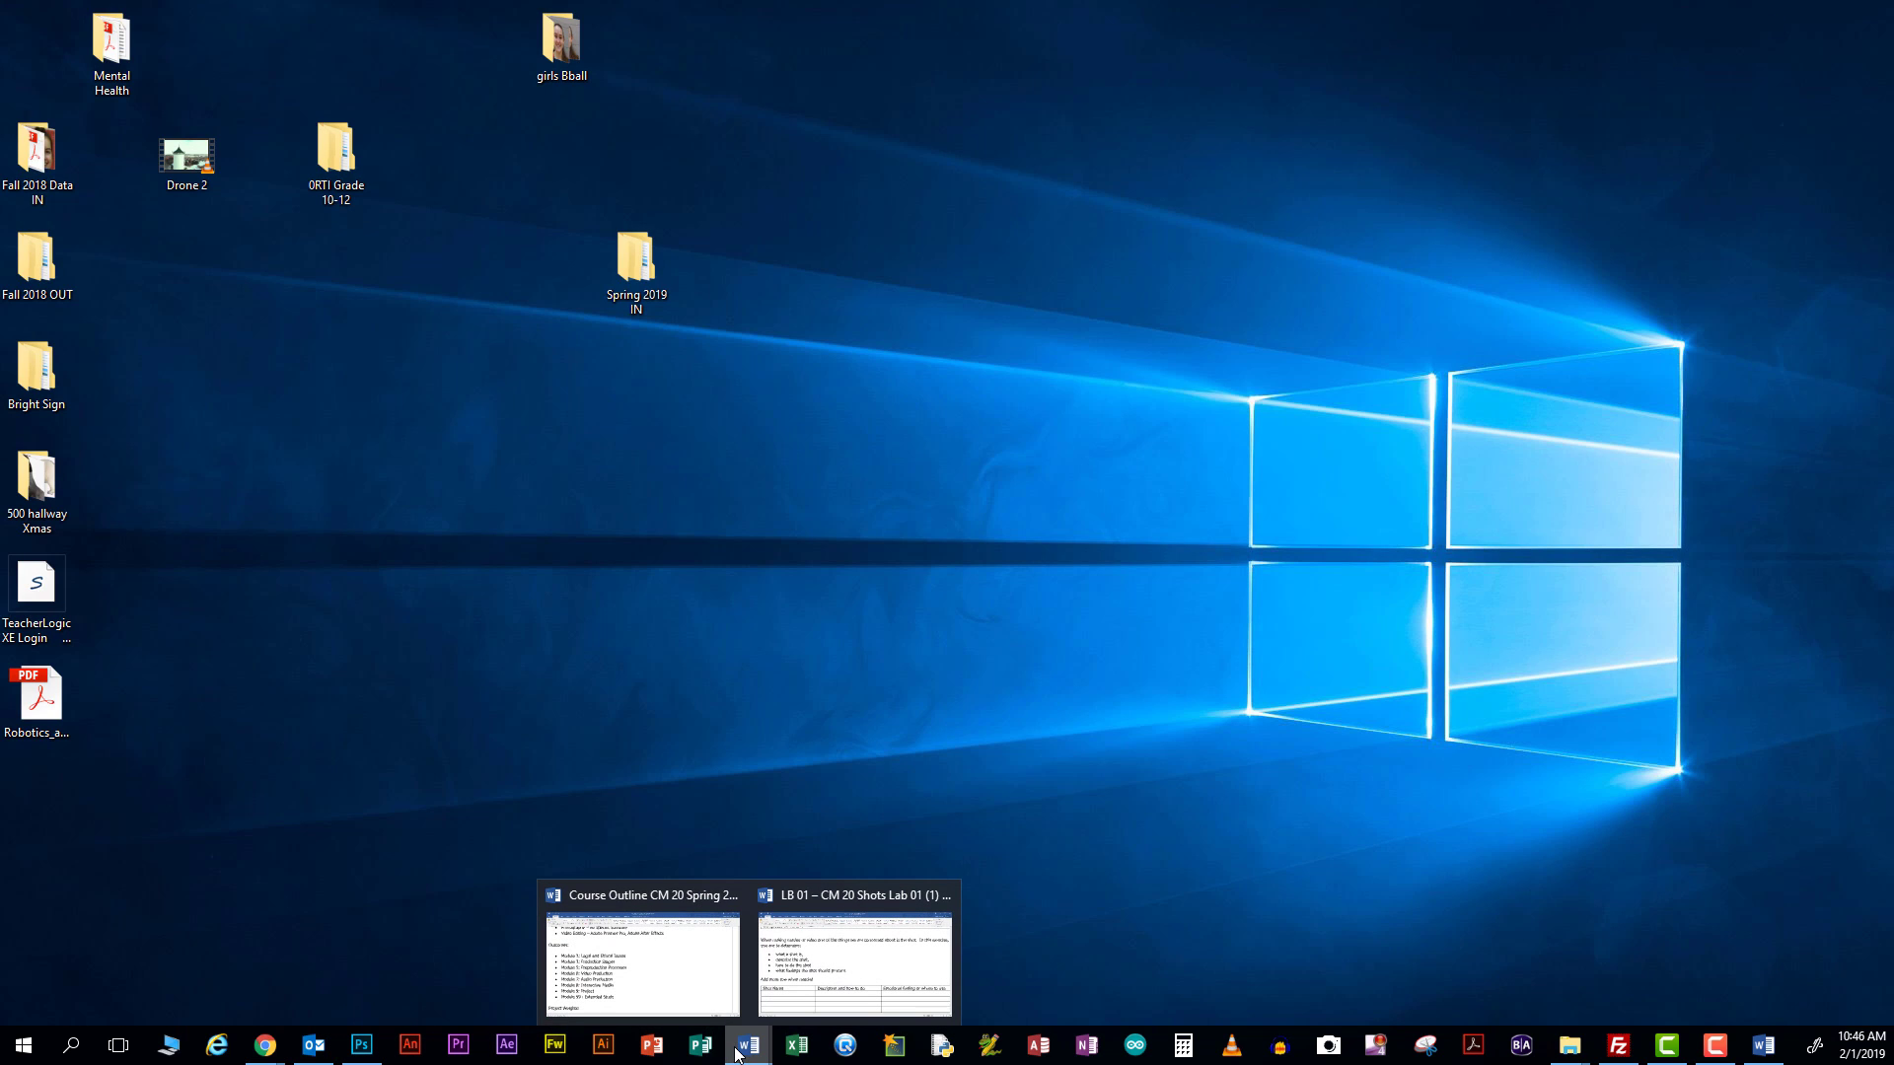
{"action": "left_click", "coordinate": [803, 990]}
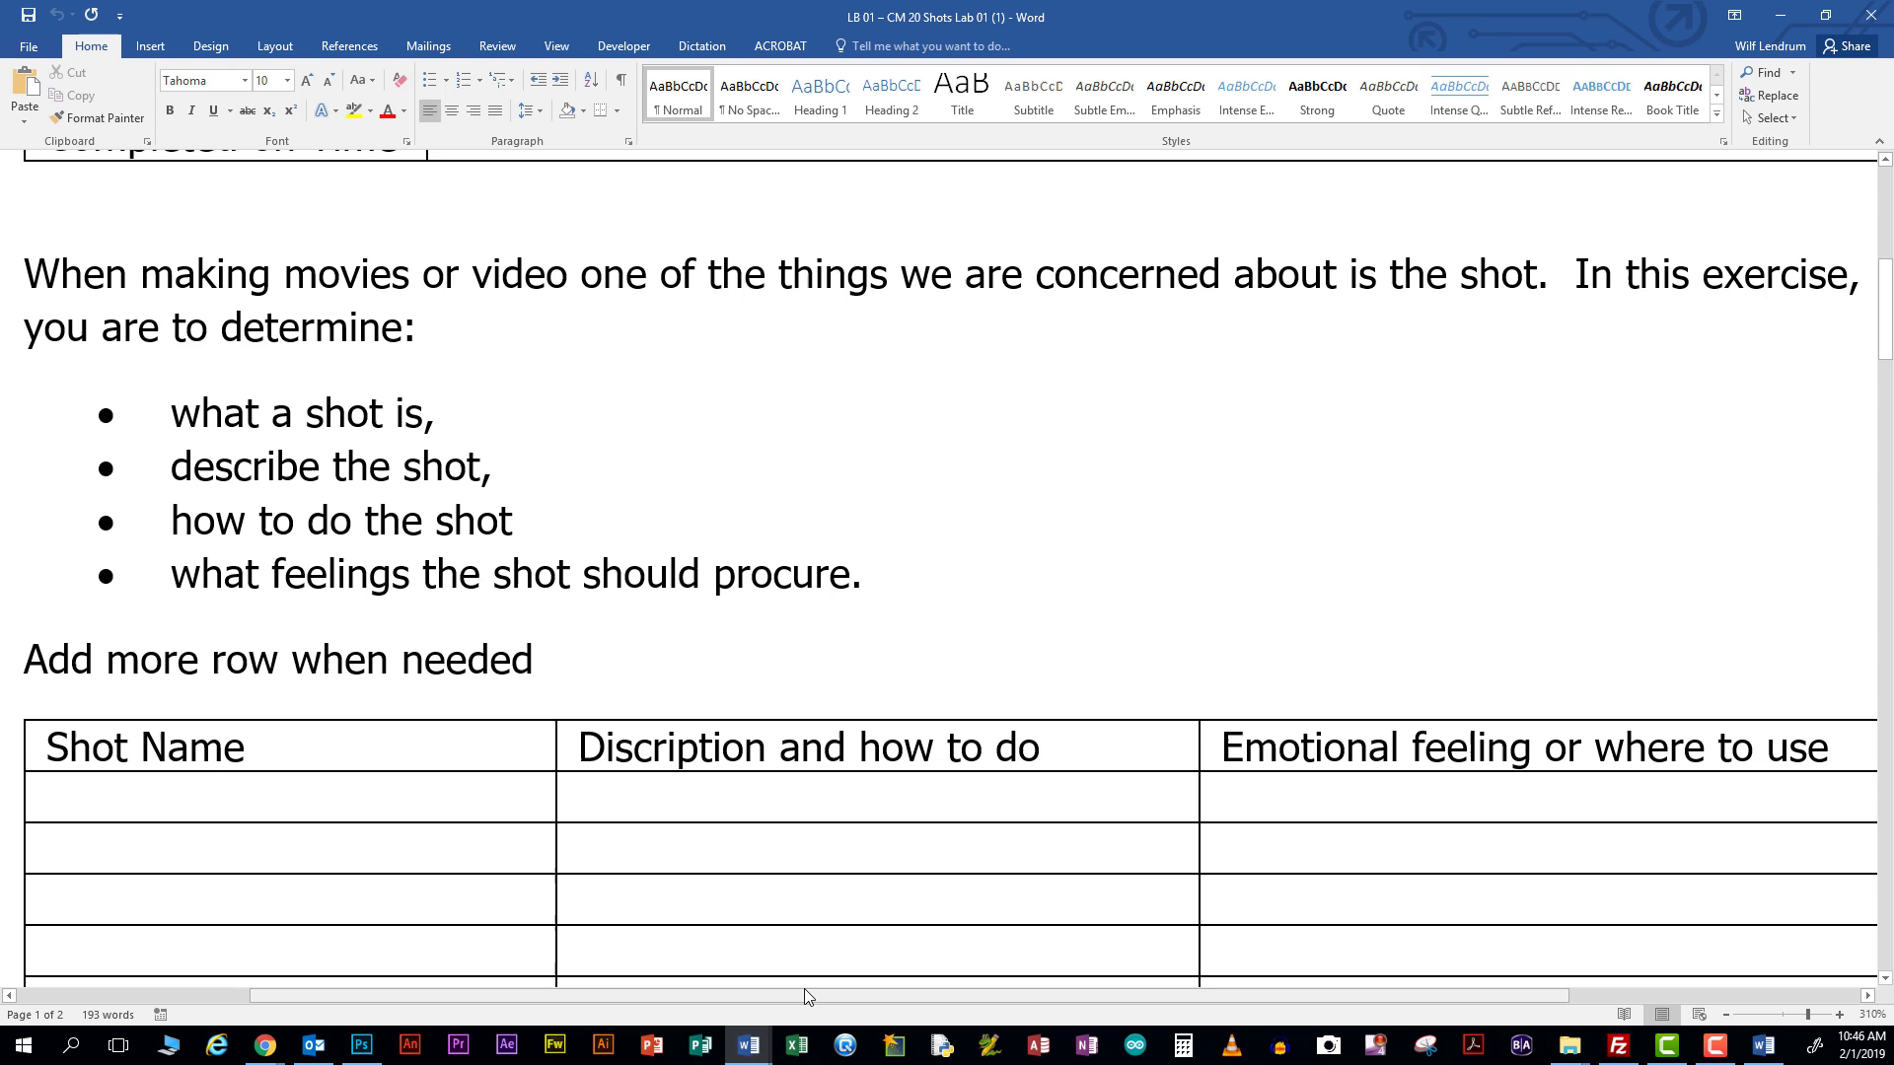
{"action": "left_click", "coordinate": [1860, 16]}
{"action": "left_click", "coordinate": [749, 1046]}
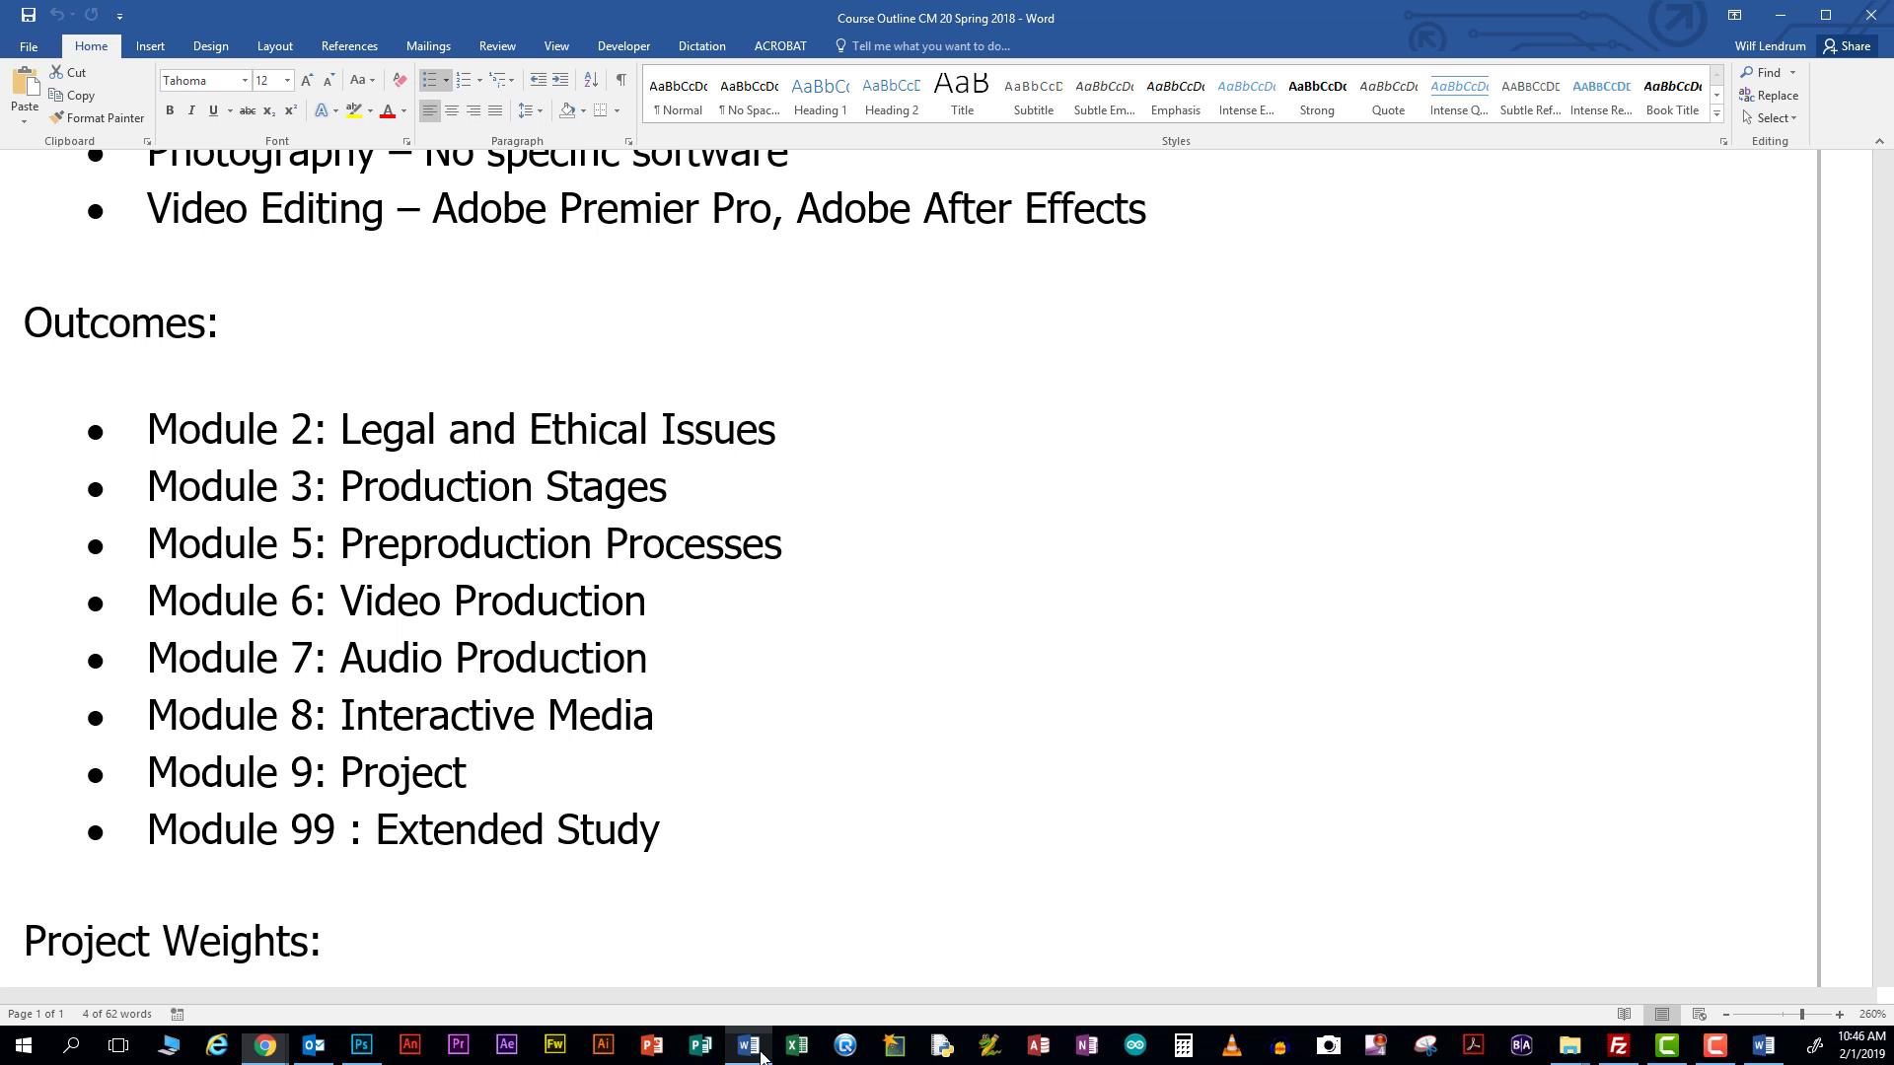
{"action": "key", "text": "super+d"}
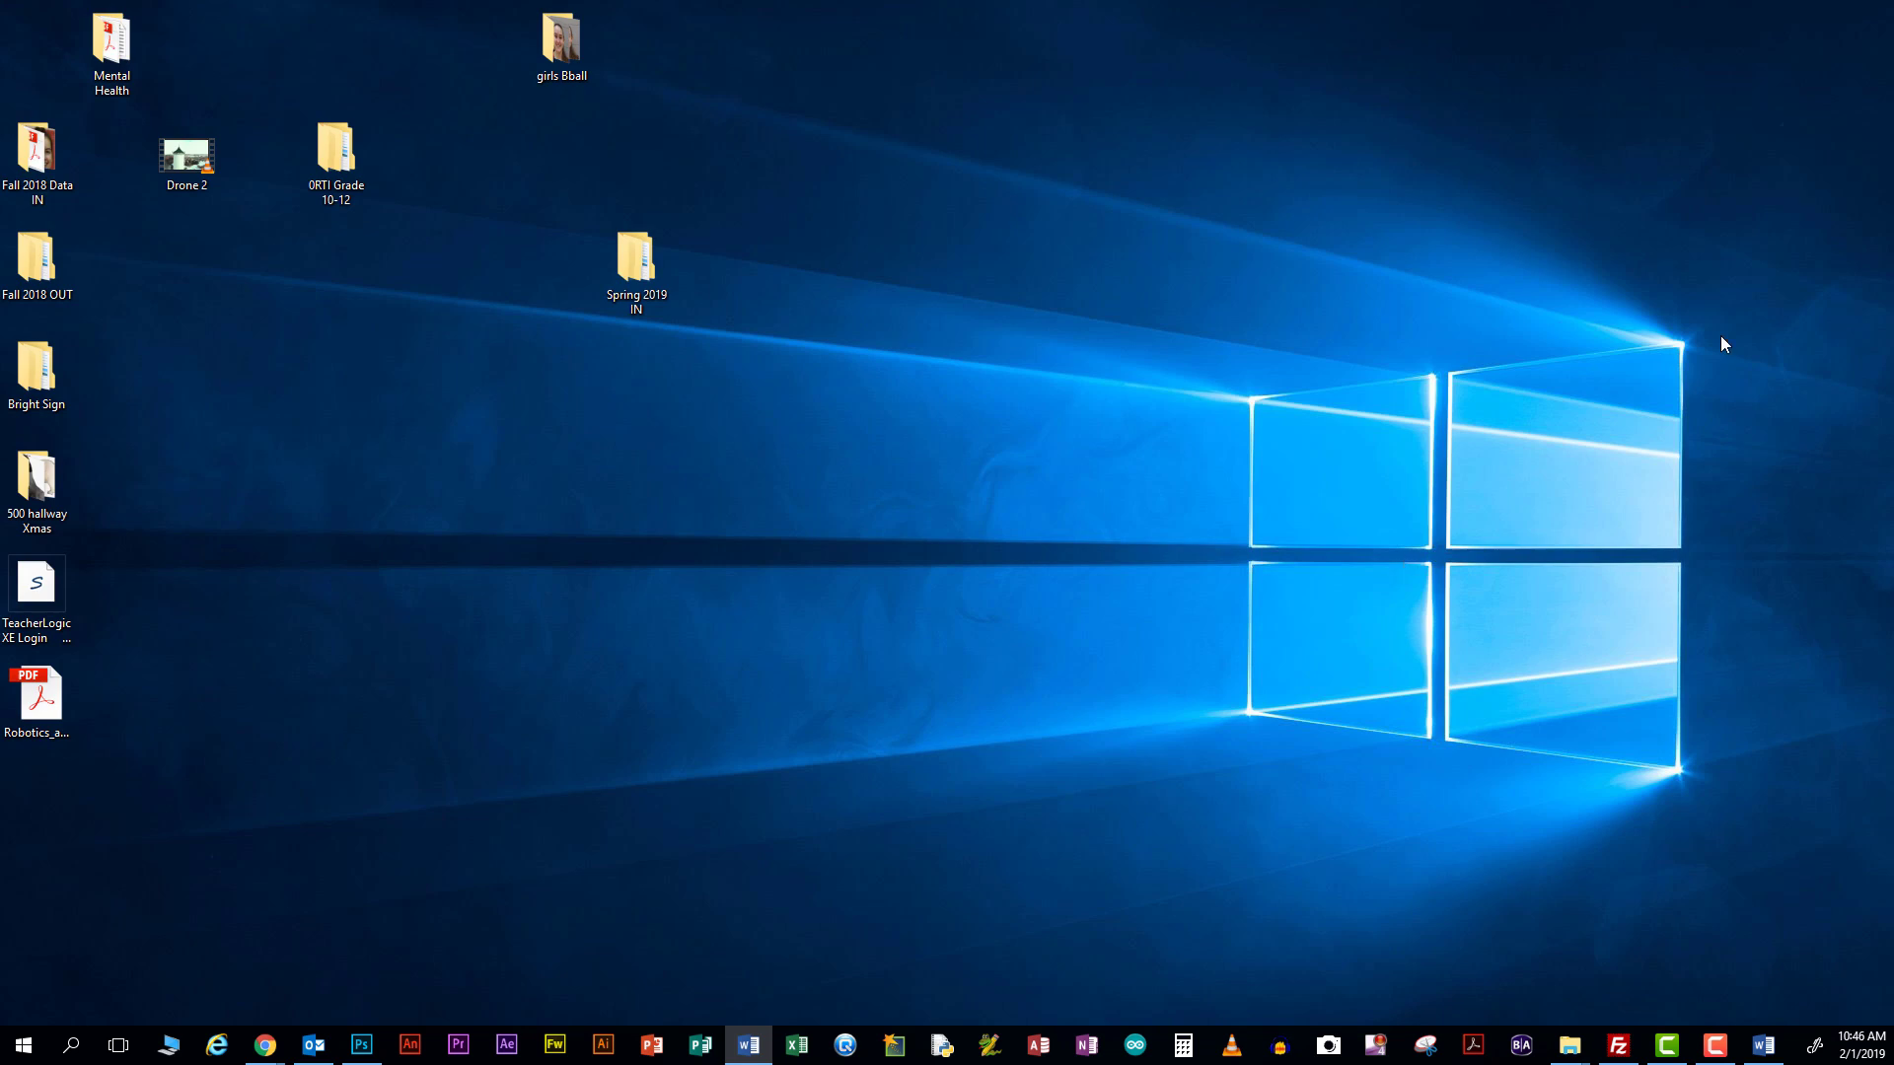
Close blank Document1 and Document2, returning to the LAB 00 CM 10 marking form
{"action": "left_click", "coordinate": [749, 1044]}
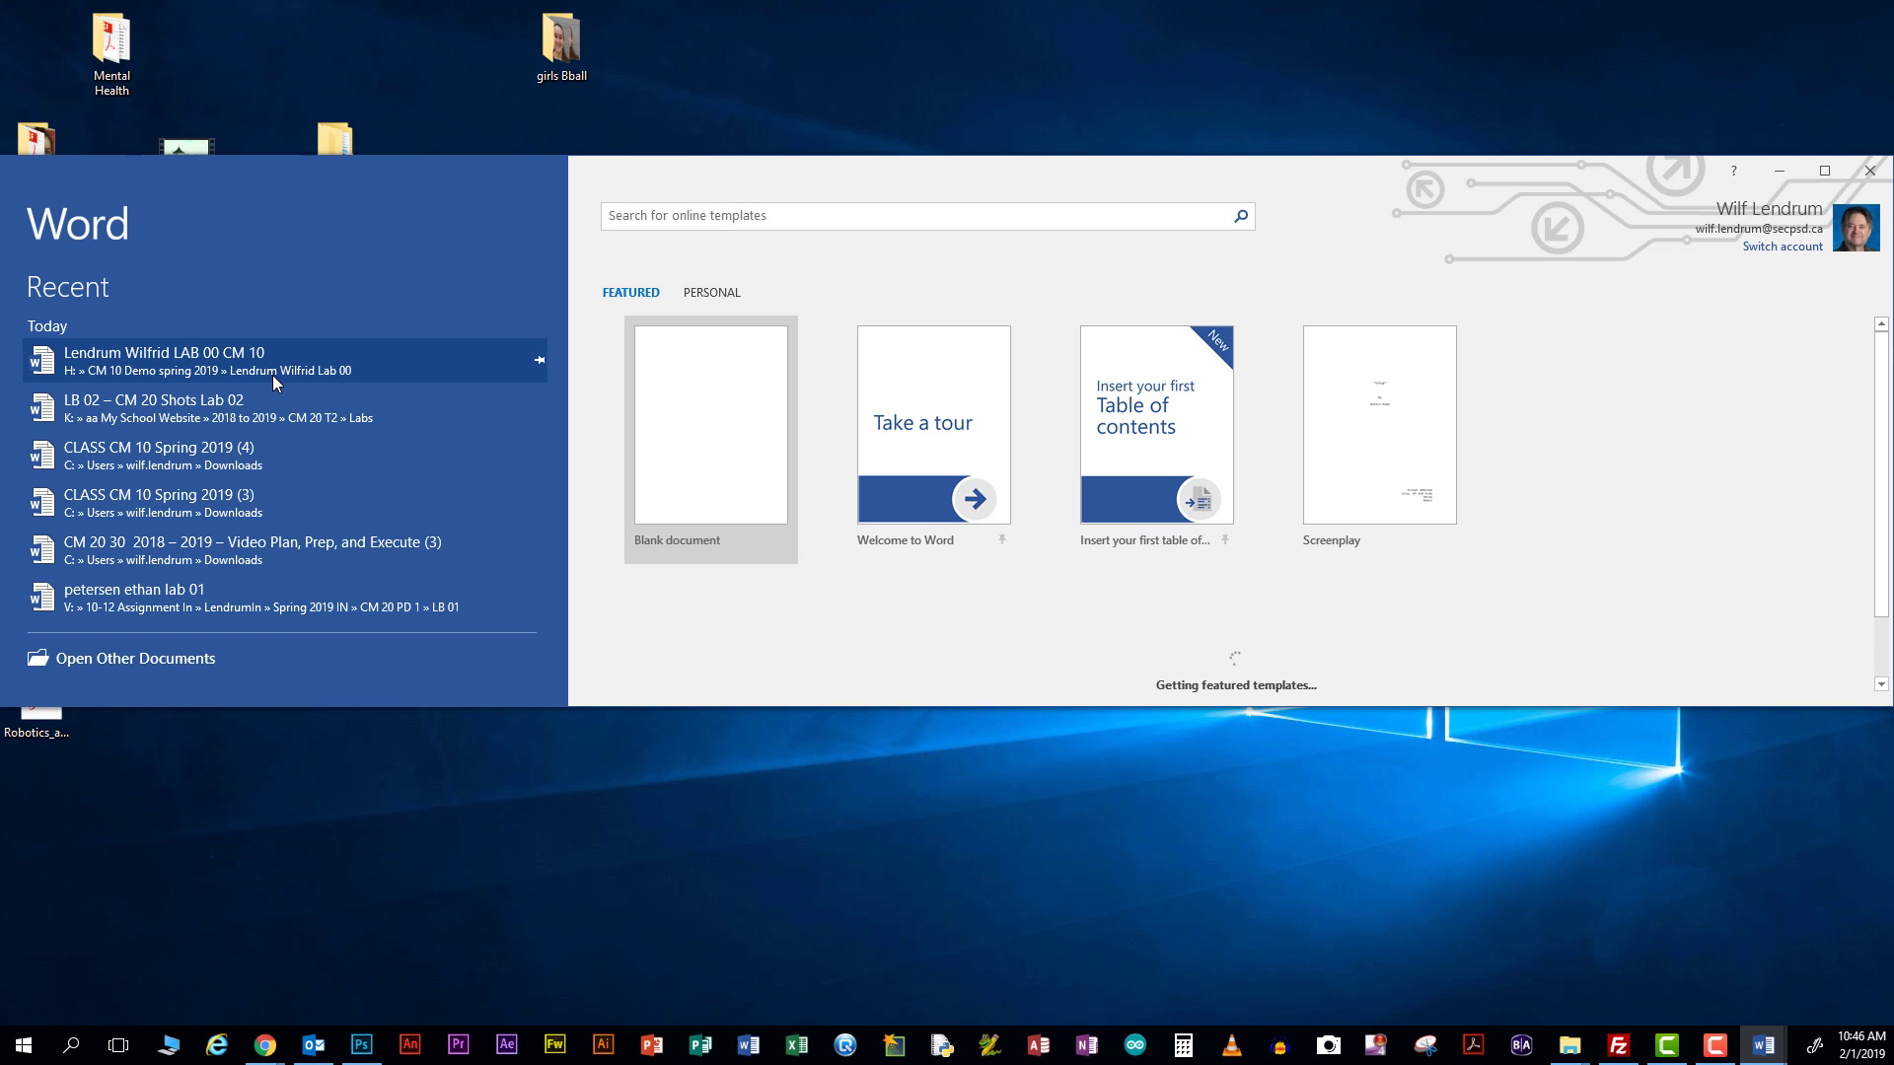
{"action": "key", "text": "Escape"}
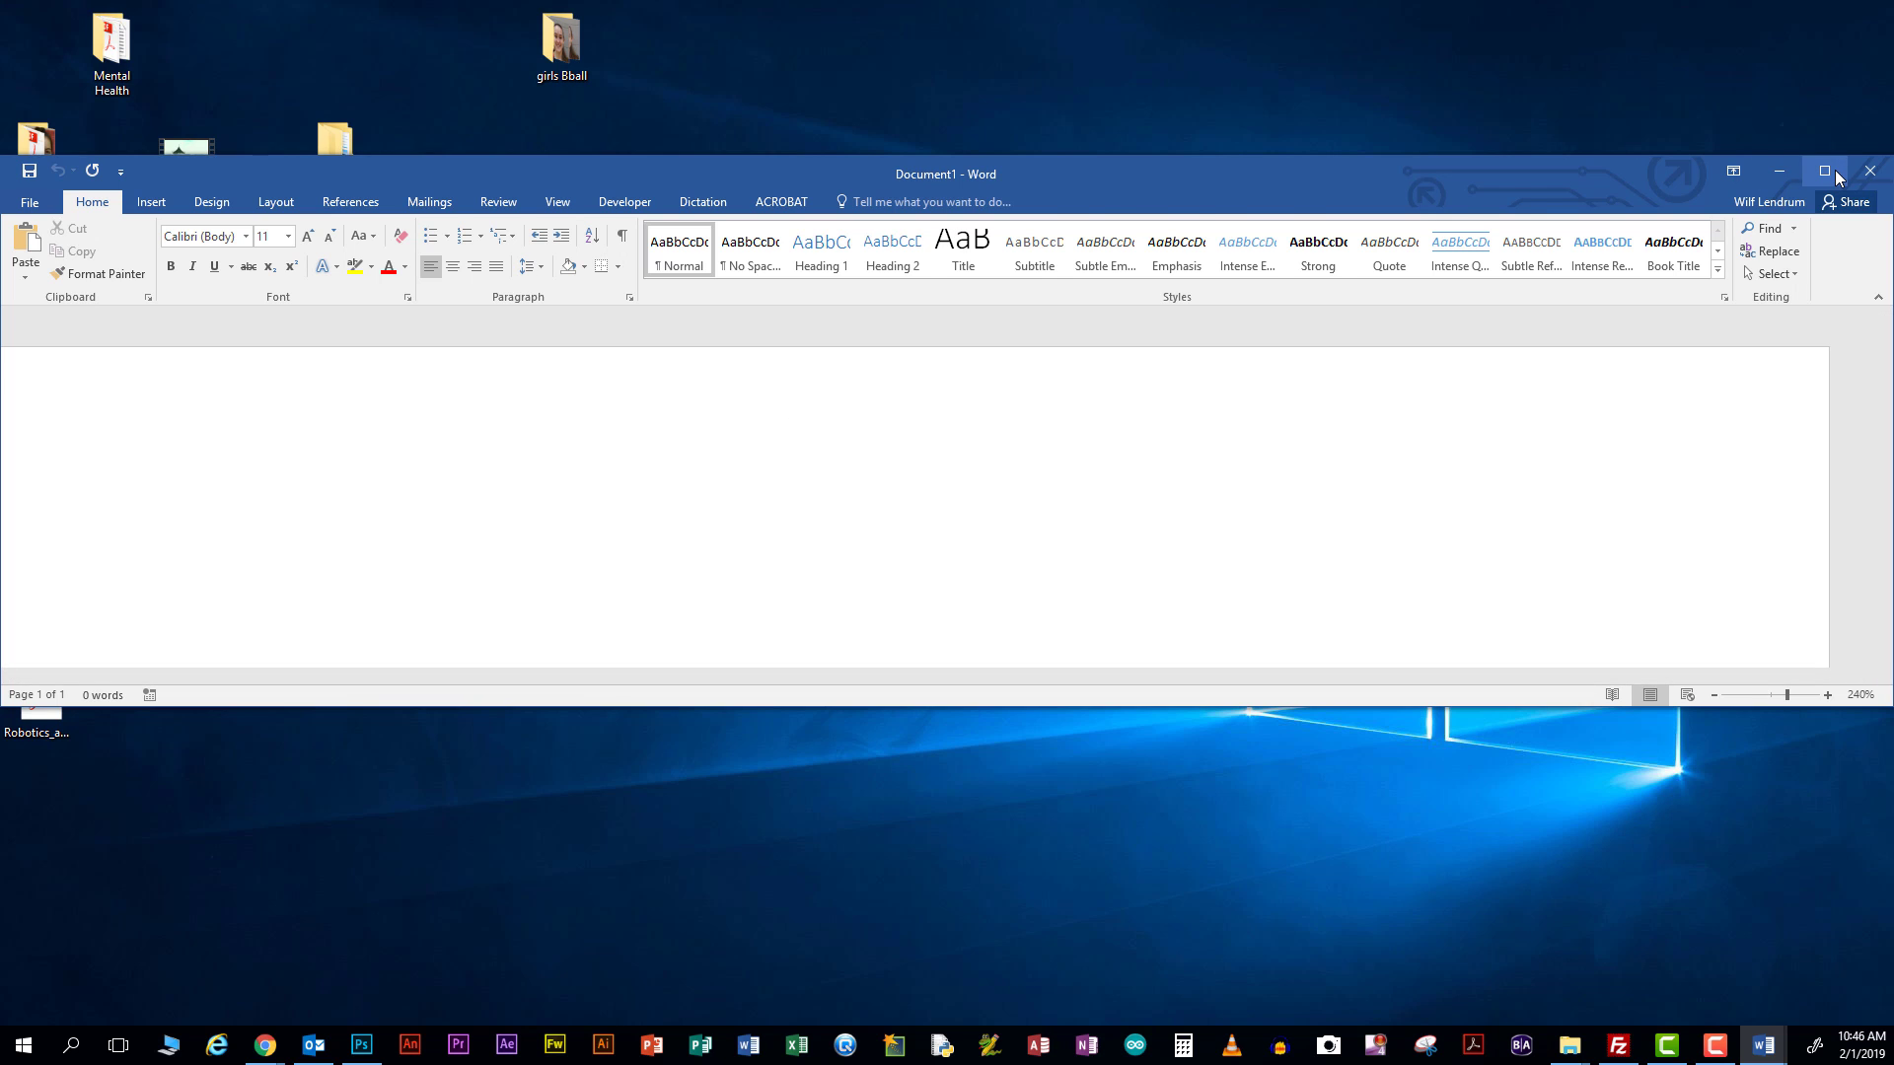
{"action": "left_click", "coordinate": [1825, 172]}
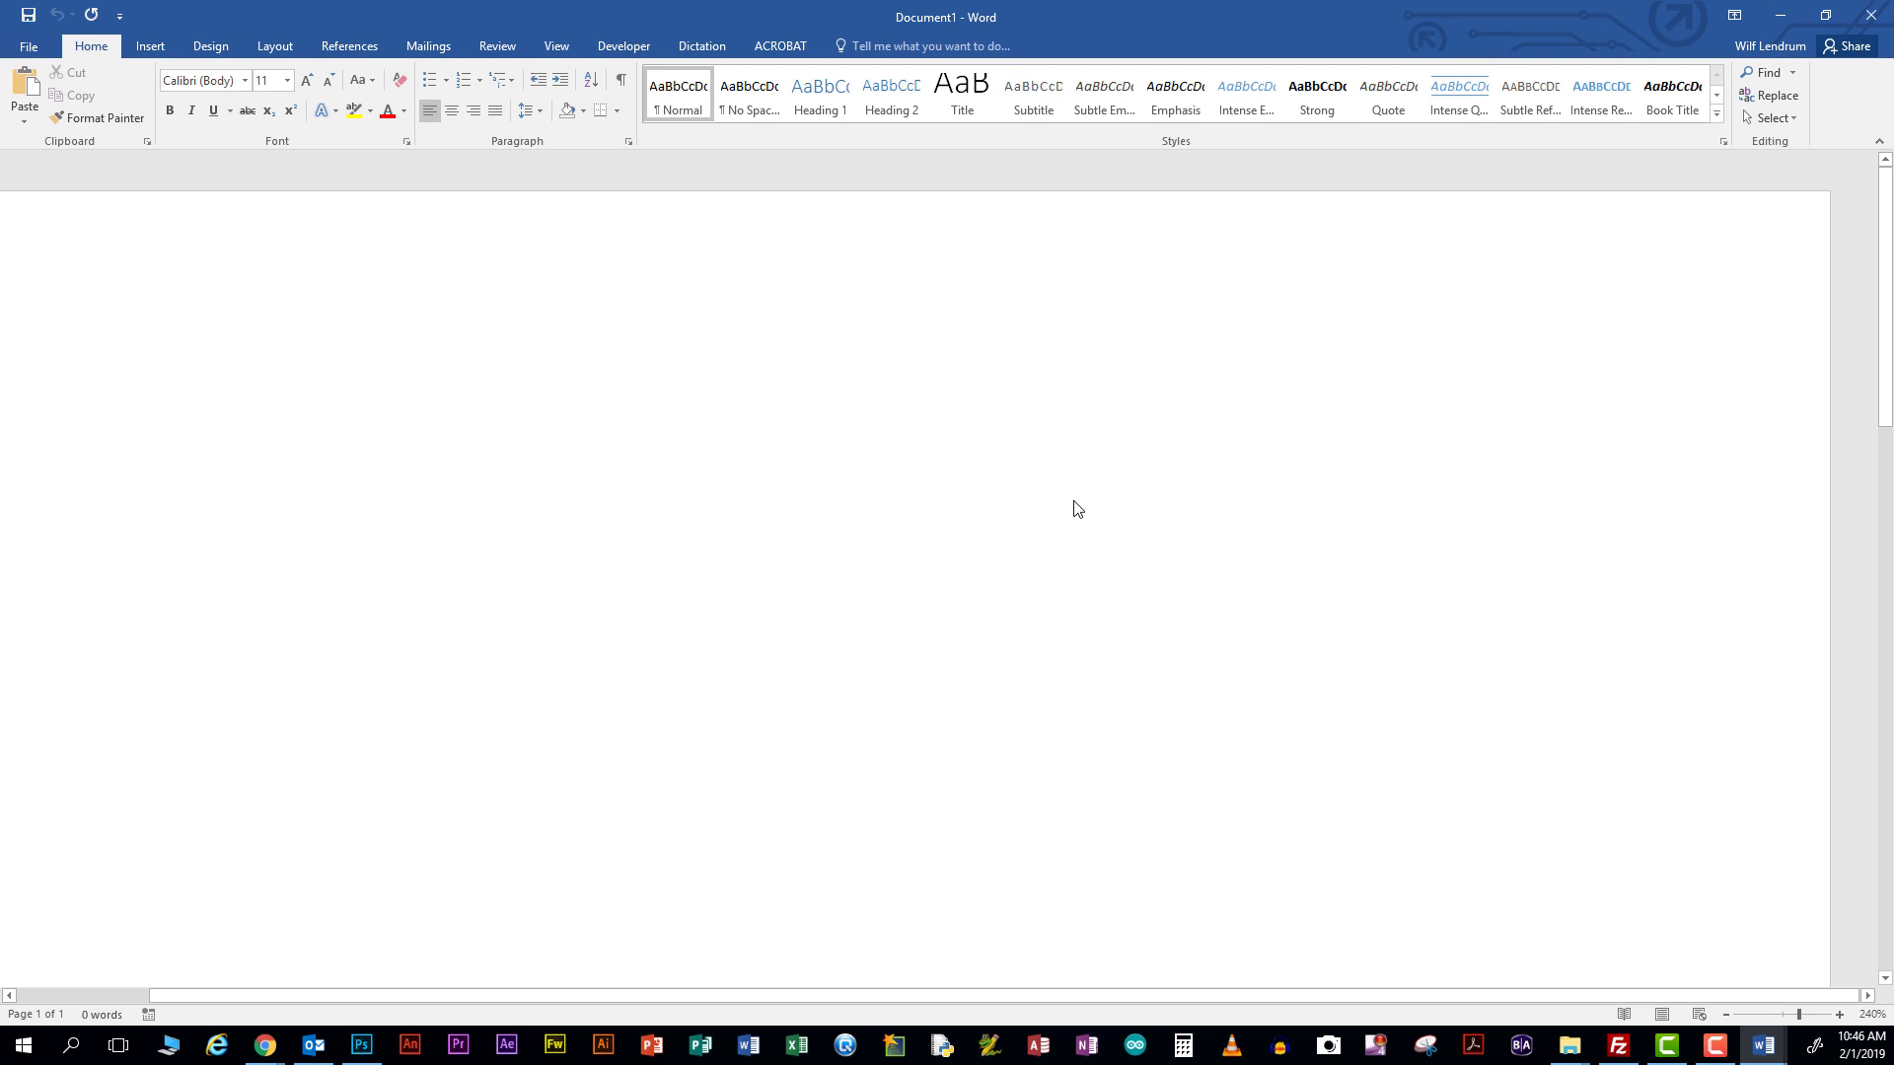
{"action": "left_click", "coordinate": [1872, 15]}
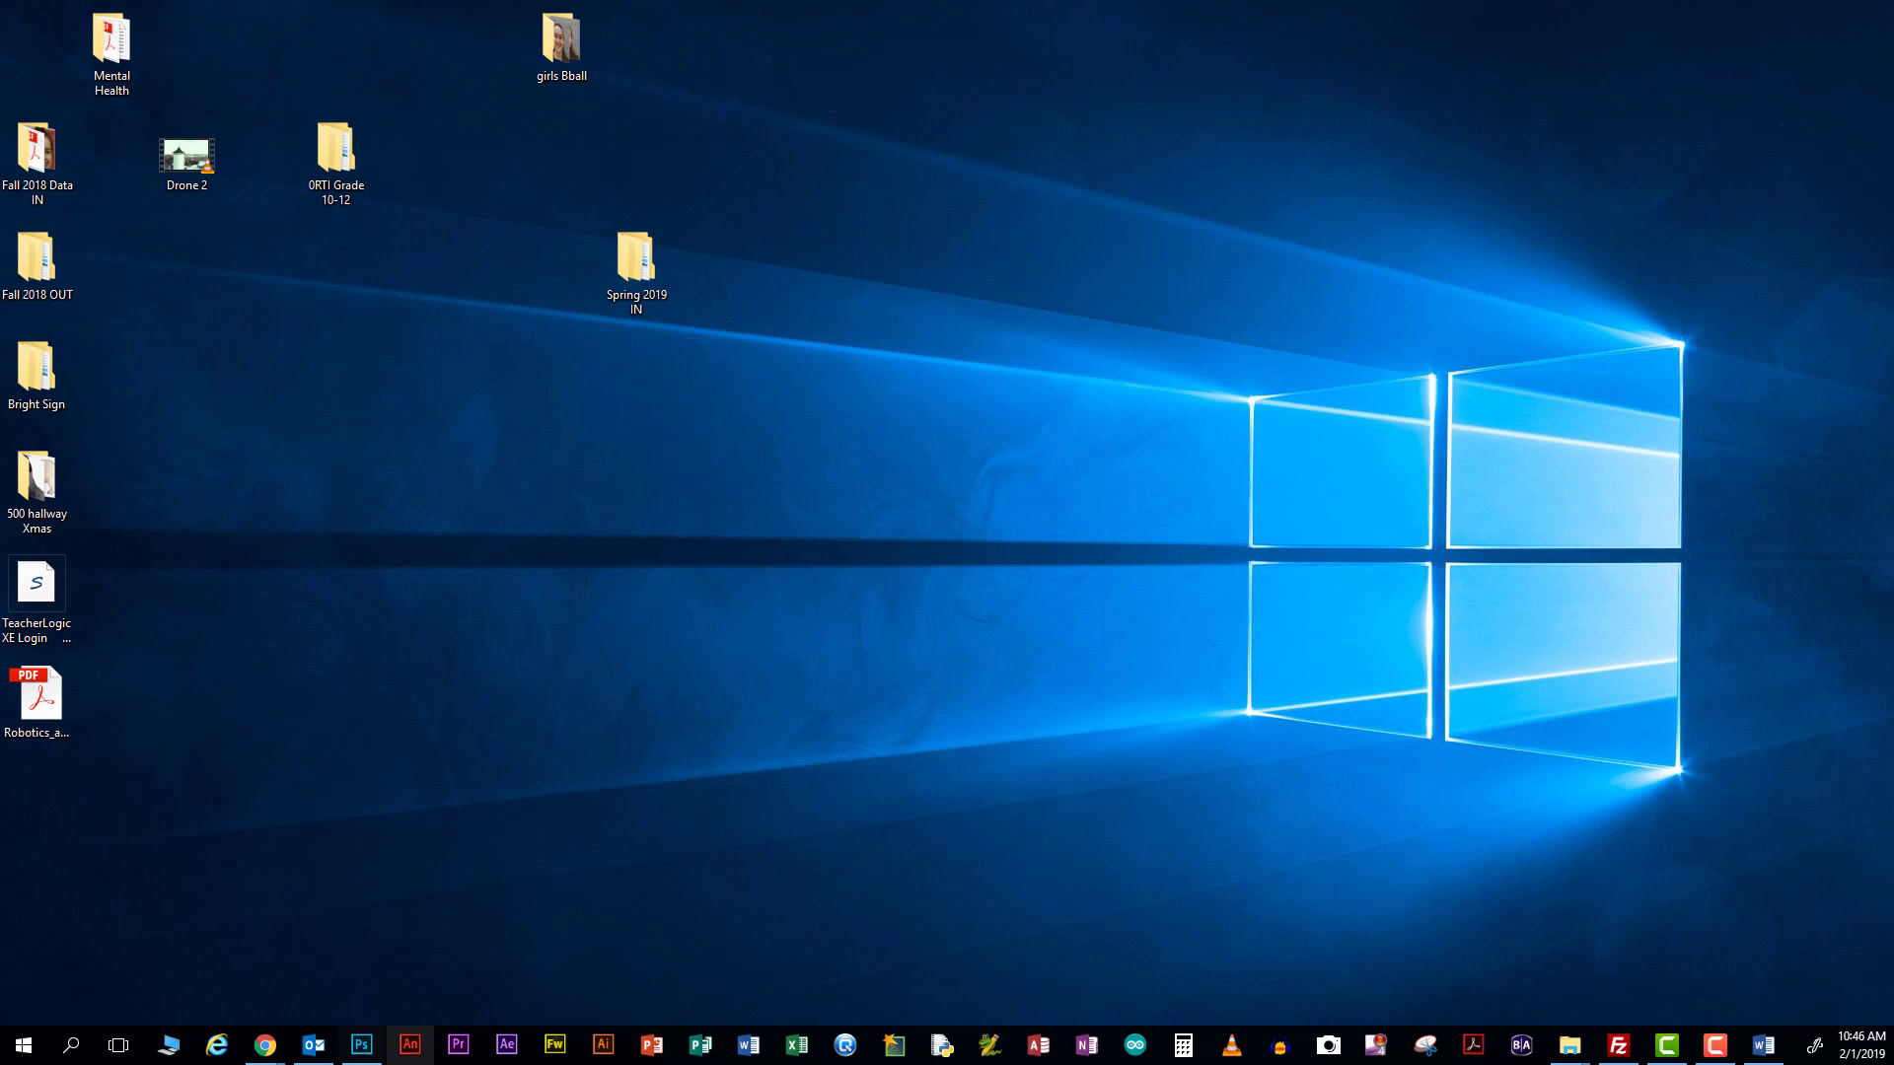
{"action": "left_click", "coordinate": [748, 1048]}
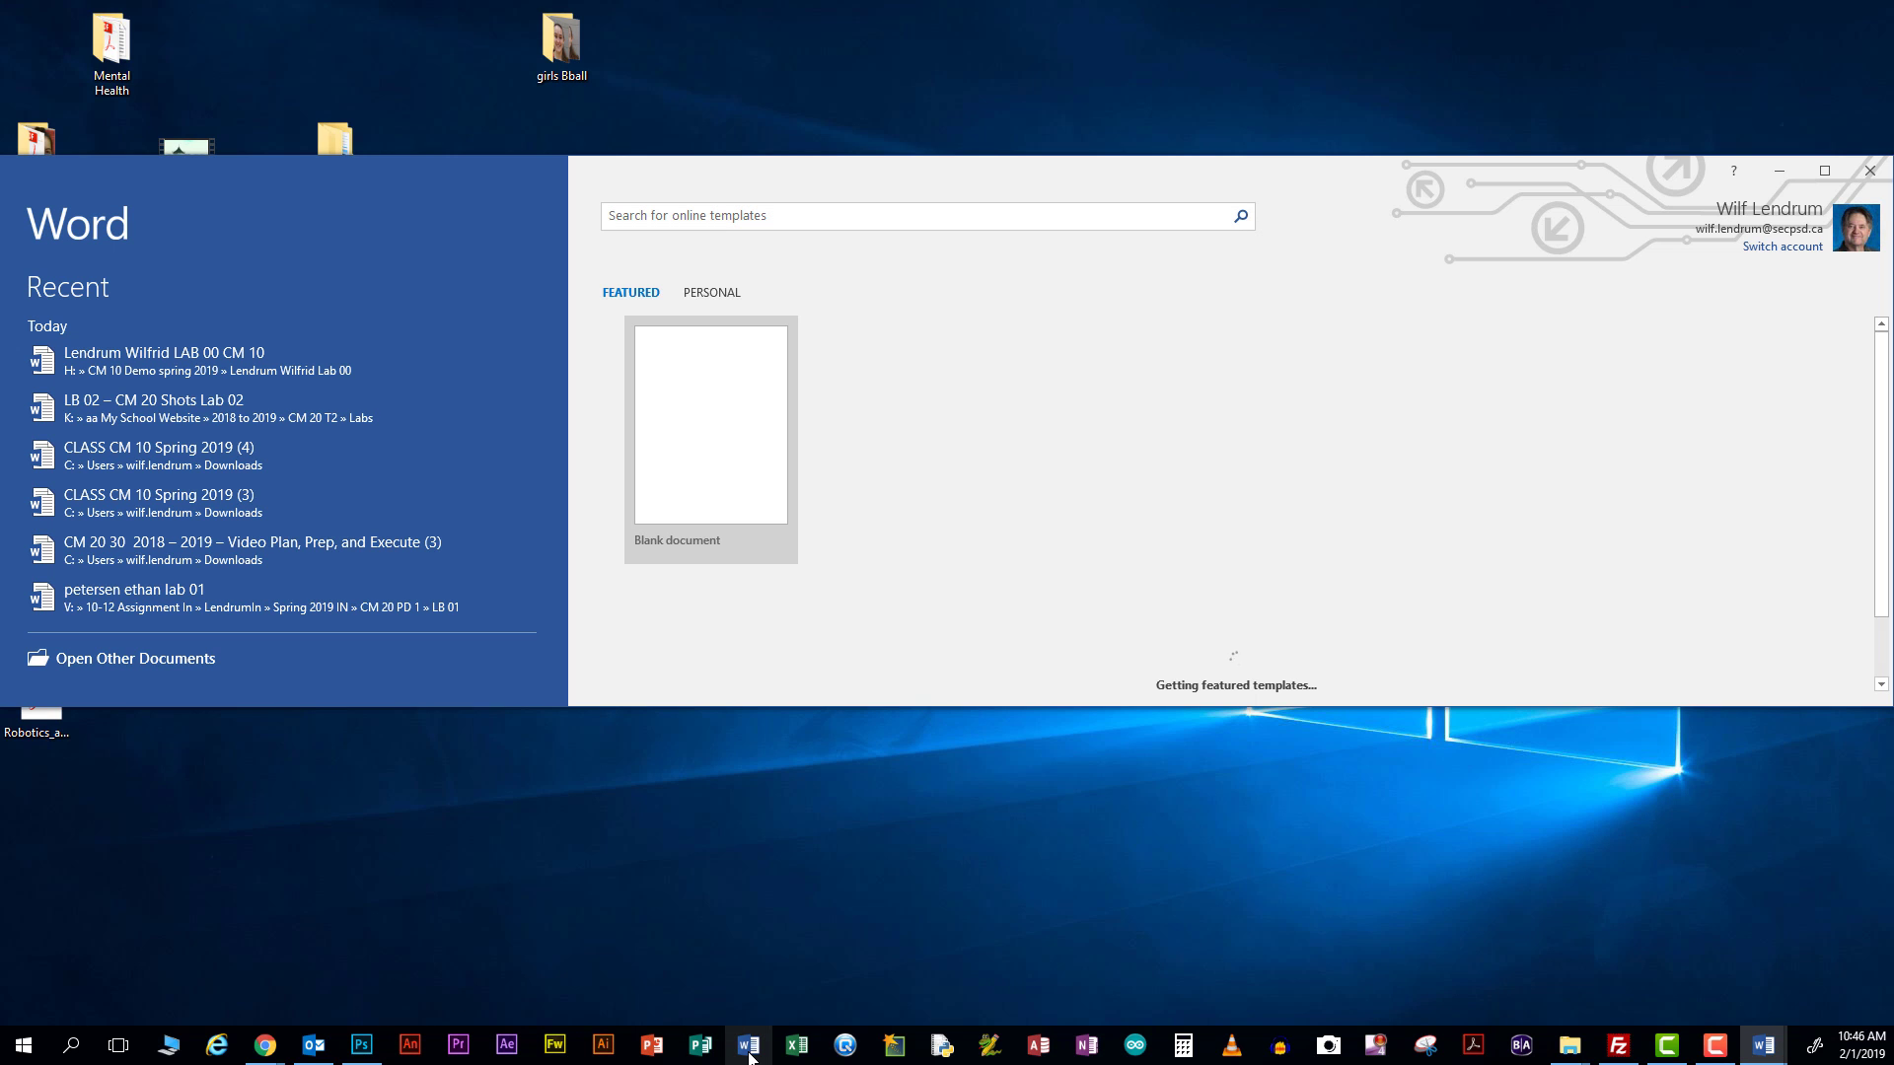
{"action": "key", "text": "Escape"}
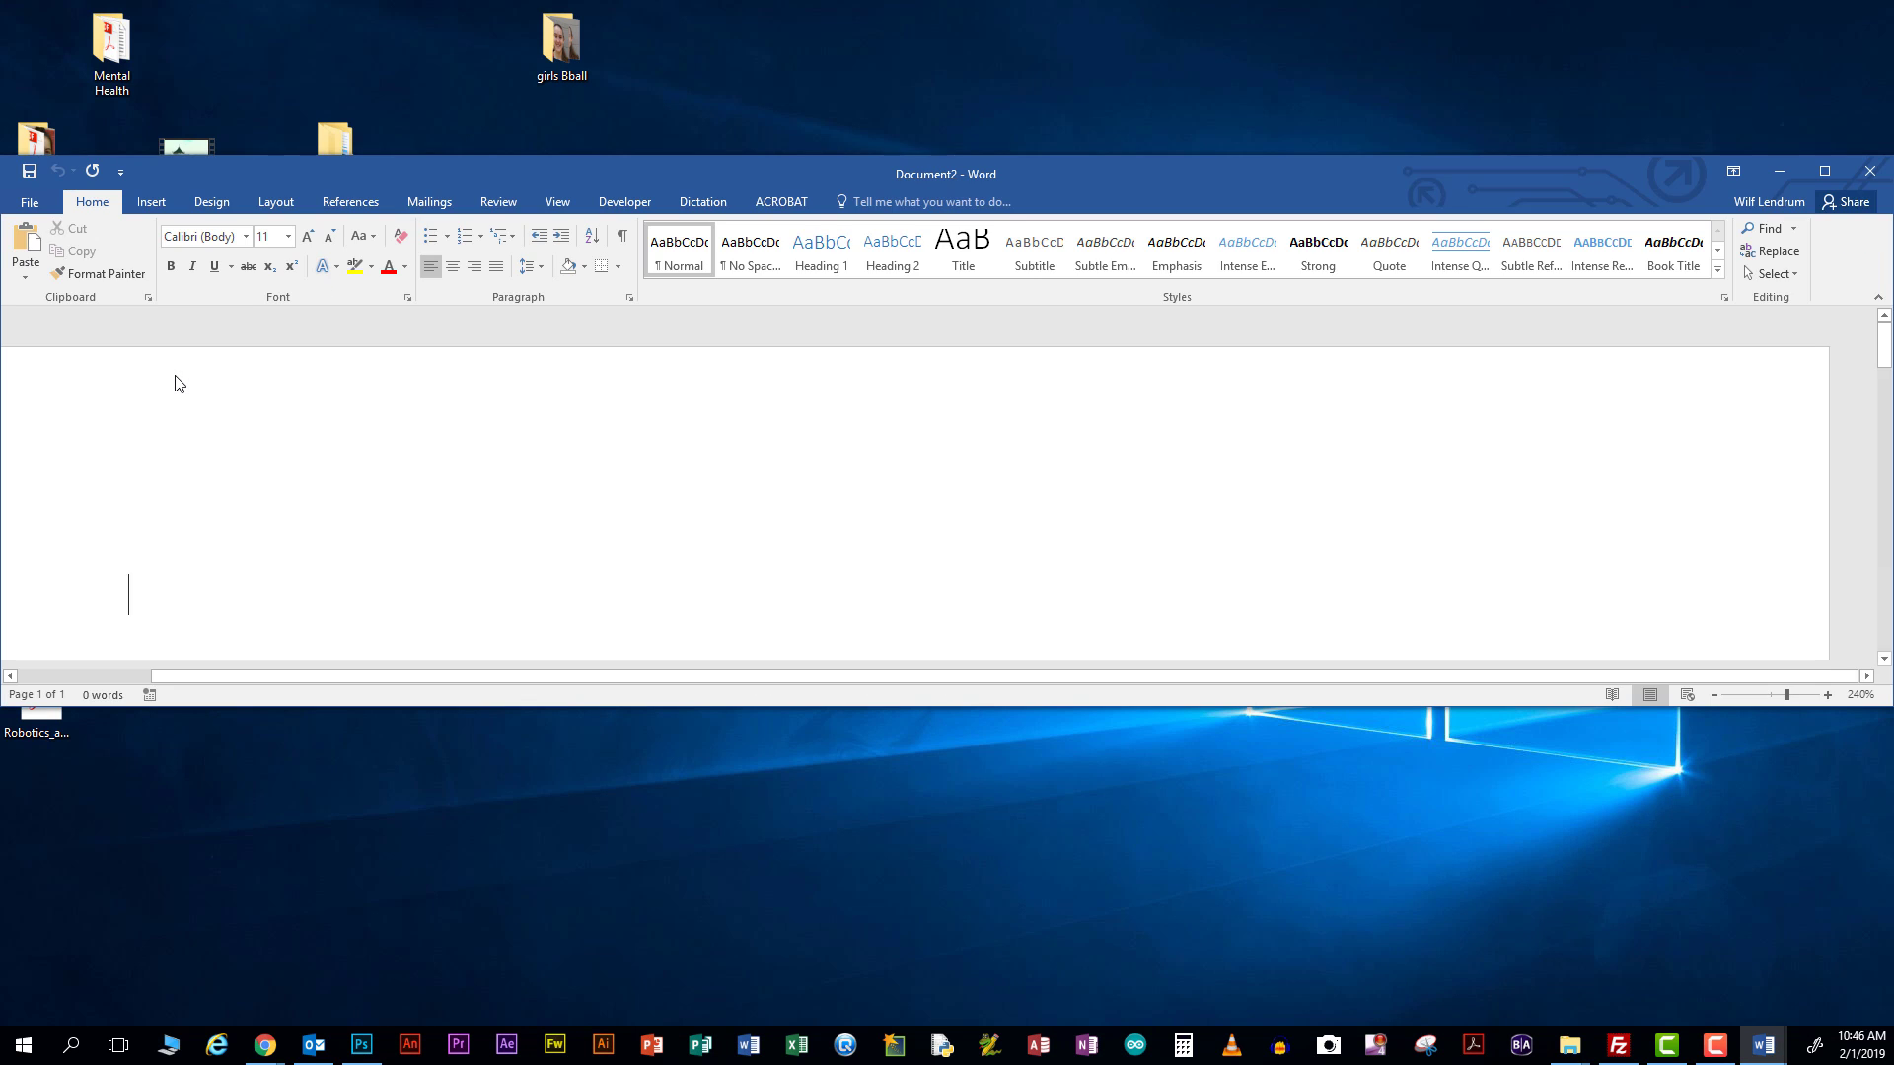
{"action": "left_click", "coordinate": [1824, 173]}
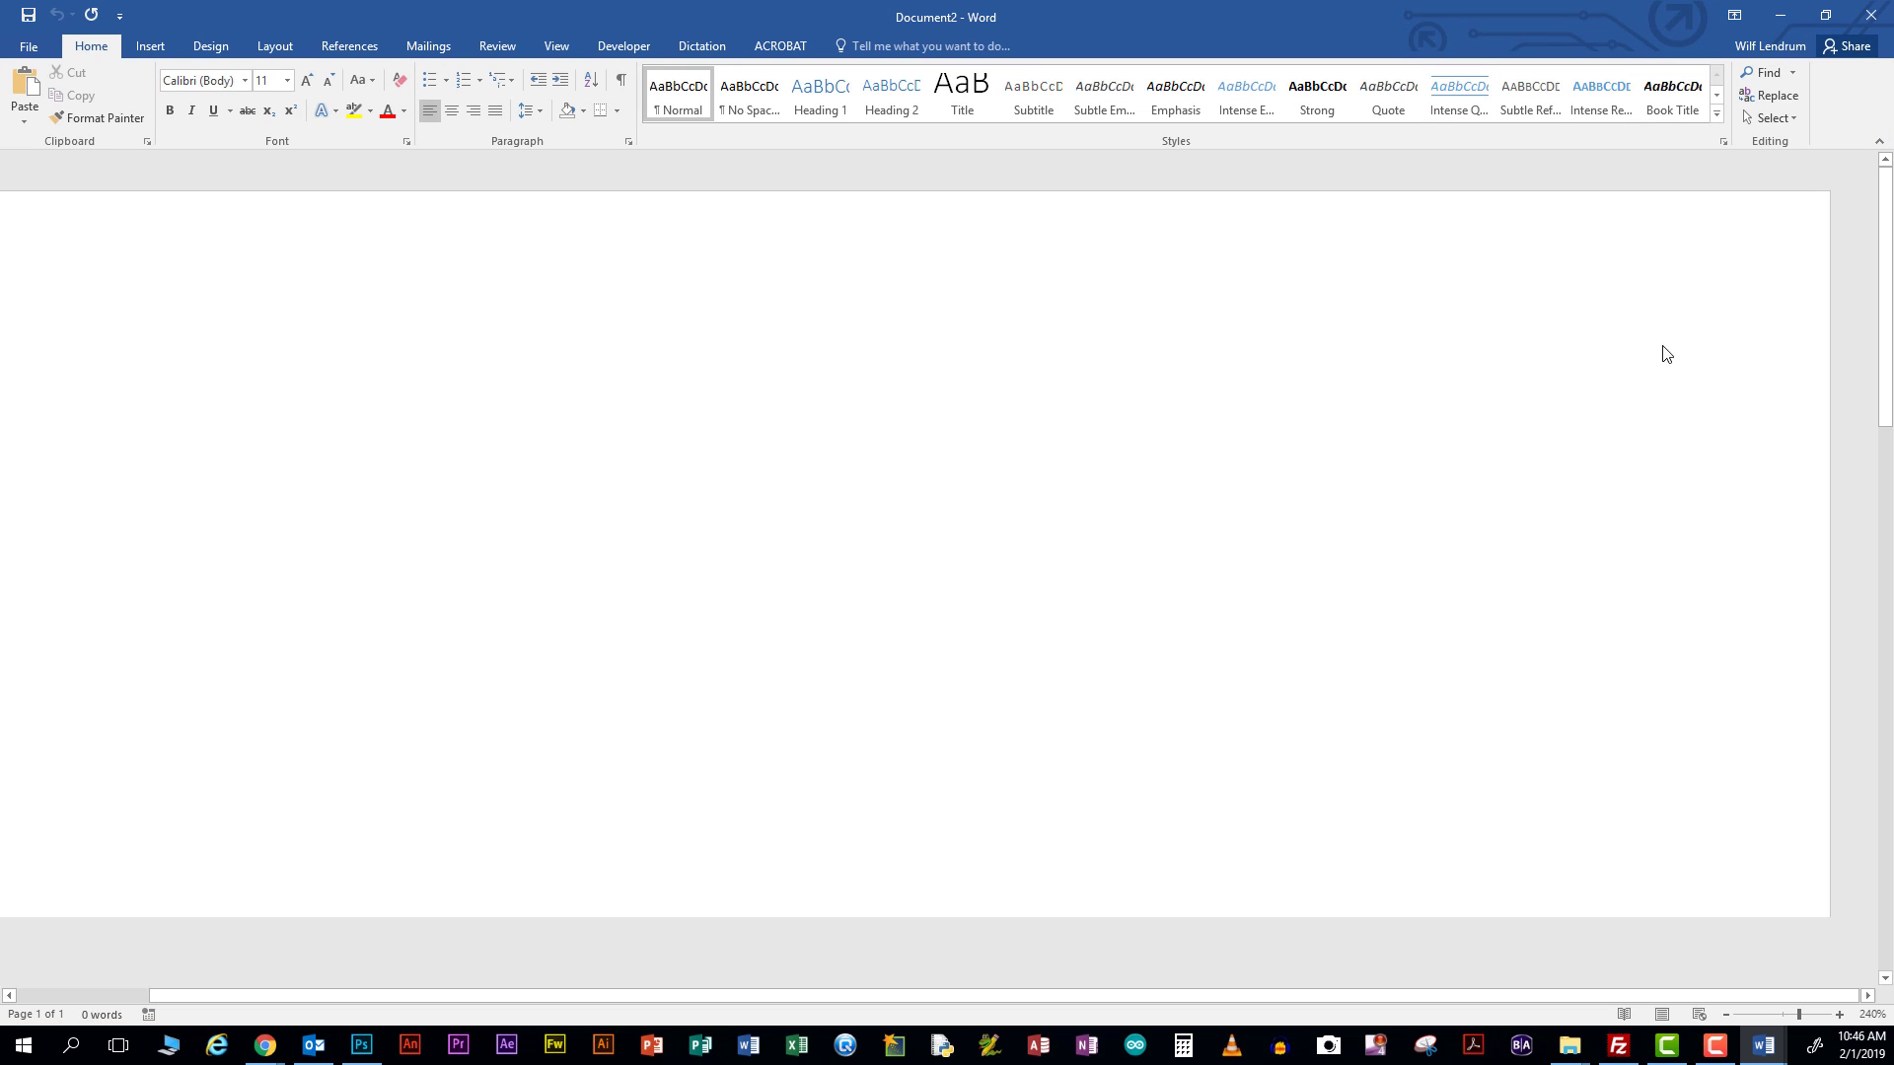
{"action": "left_click", "coordinate": [1859, 18]}
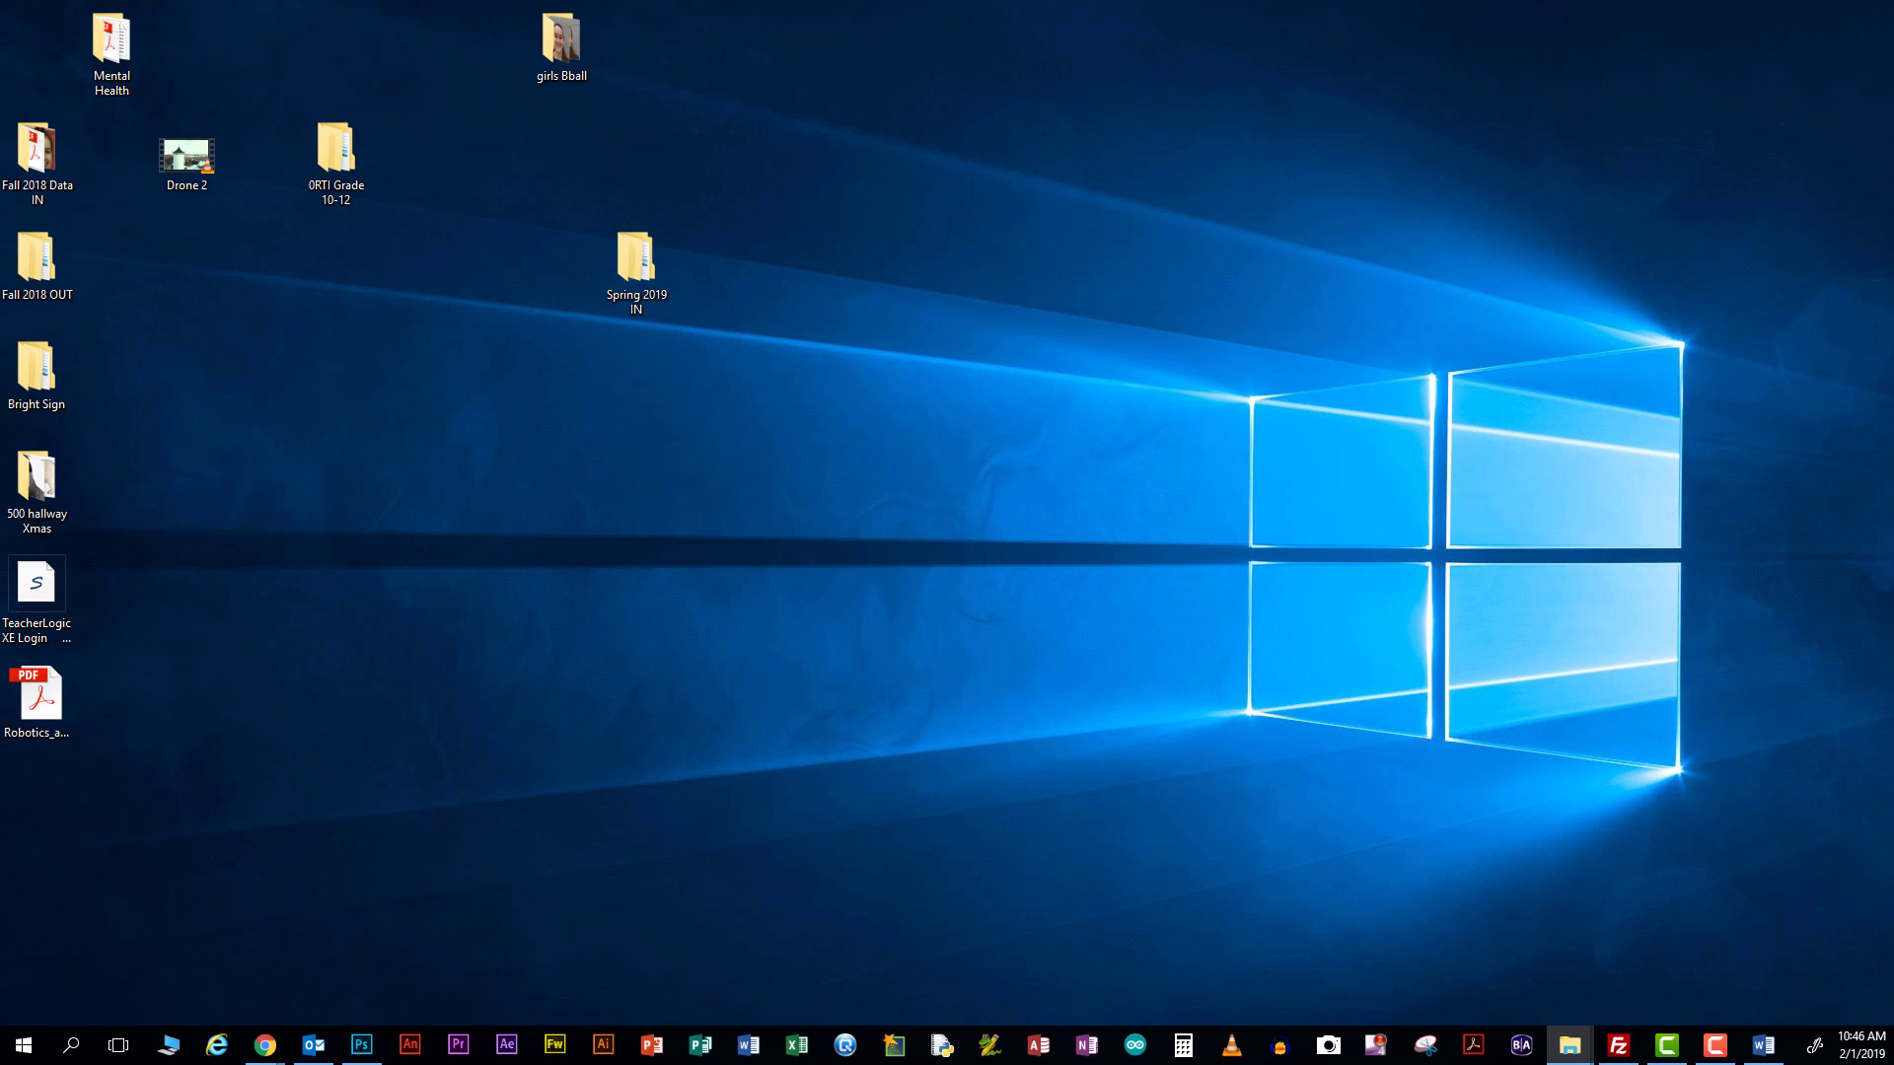
{"action": "key", "text": "alt+Tab"}
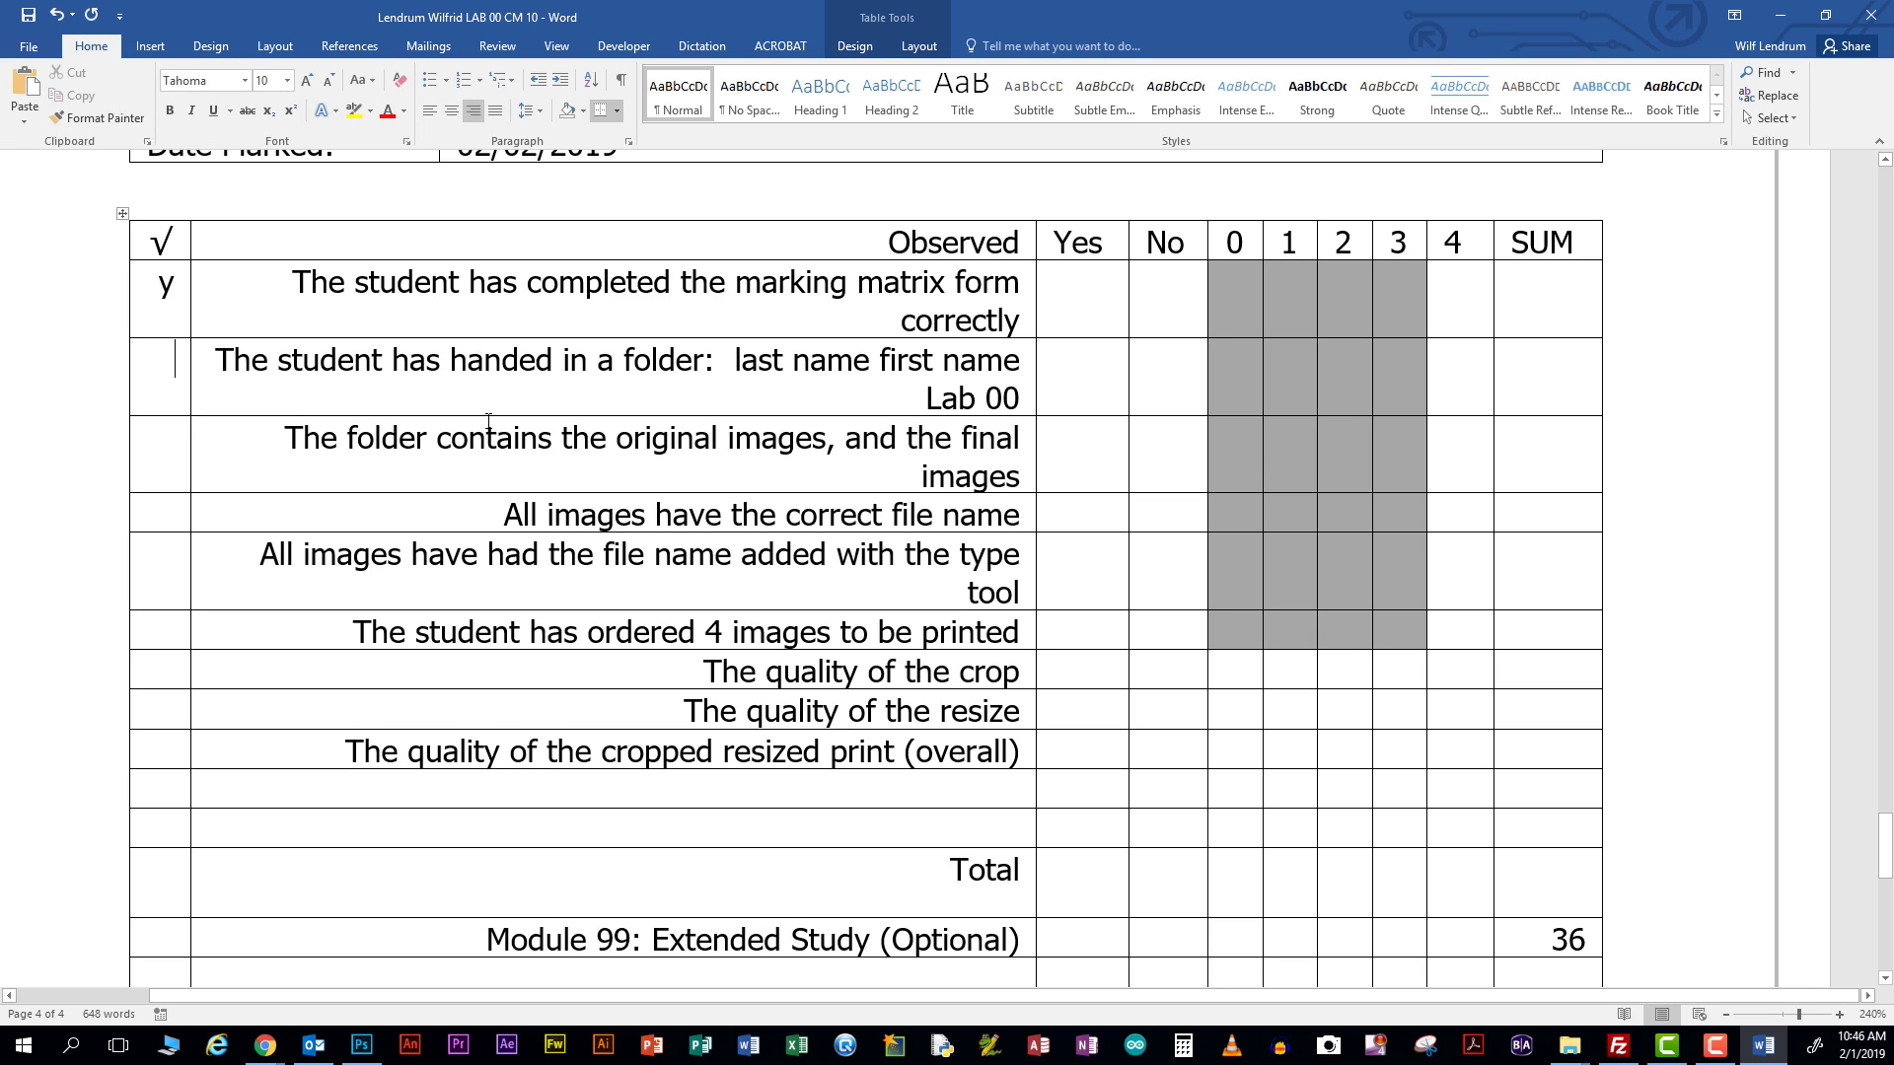
Mark y for the folder, folder contents, file name and type-tool rows, then minimize Word
{"action": "left_click", "coordinate": [151, 395]}
{"action": "type", "text": "y"}
{"action": "left_click", "coordinate": [171, 471]}
{"action": "type", "text": "y"}
{"action": "type", "text": "y"}
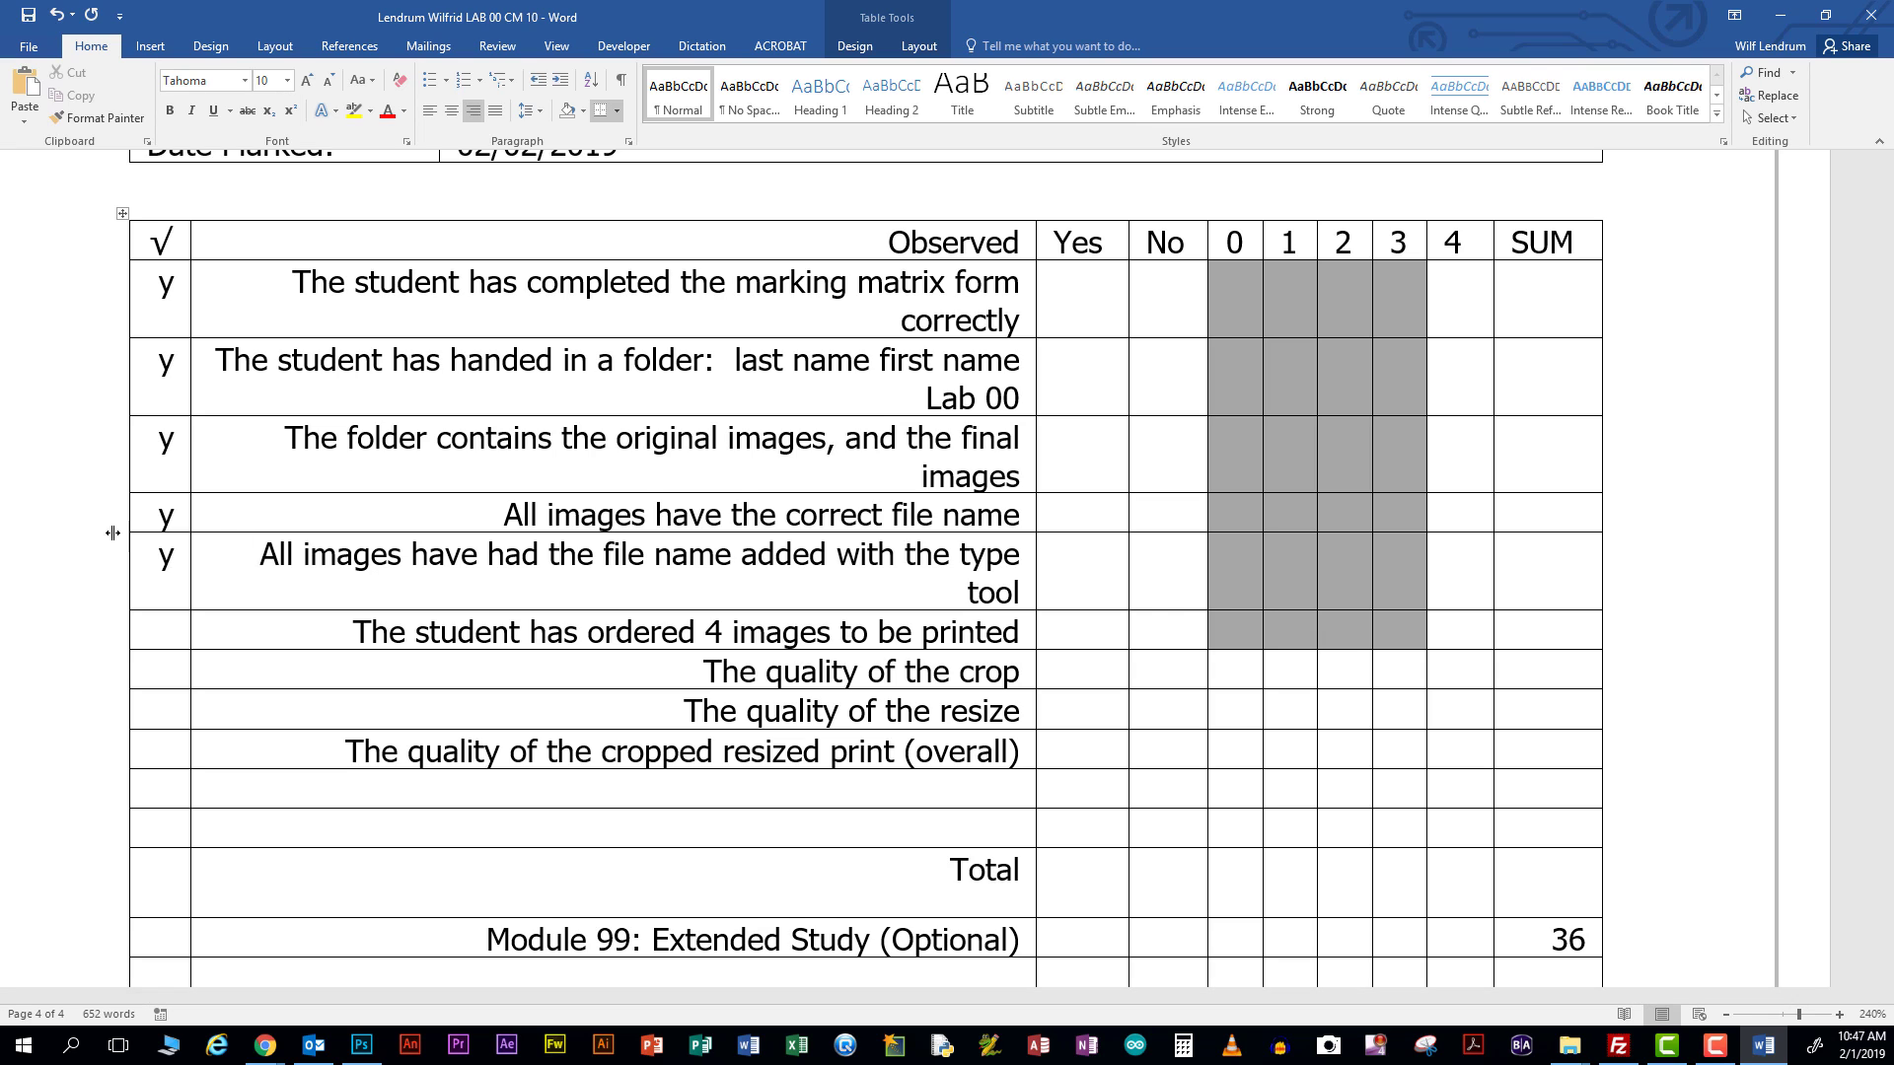
{"action": "left_click", "coordinate": [173, 624]}
{"action": "left_click", "coordinate": [1773, 17]}
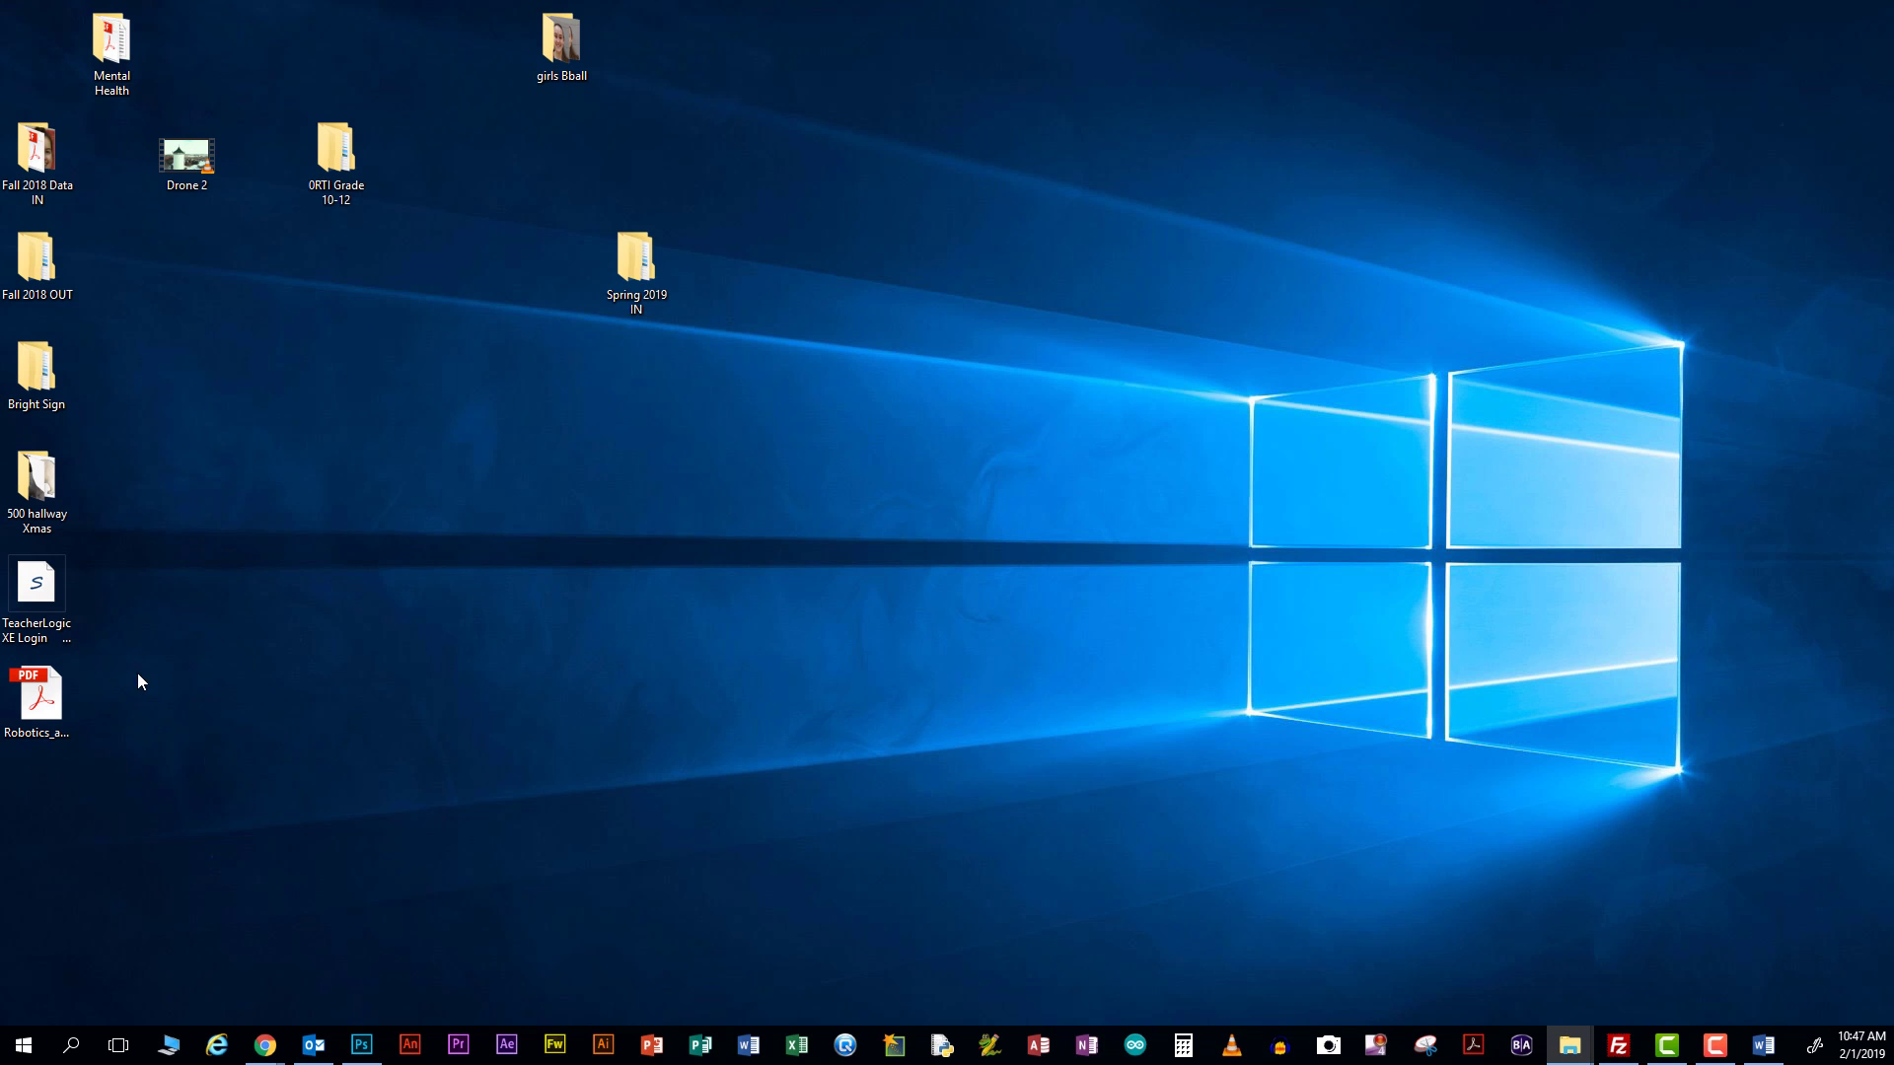
Open a new maximized File Explorer window on the student's Lab 00 folder
{"action": "mouse_move", "coordinate": [1569, 1046]}
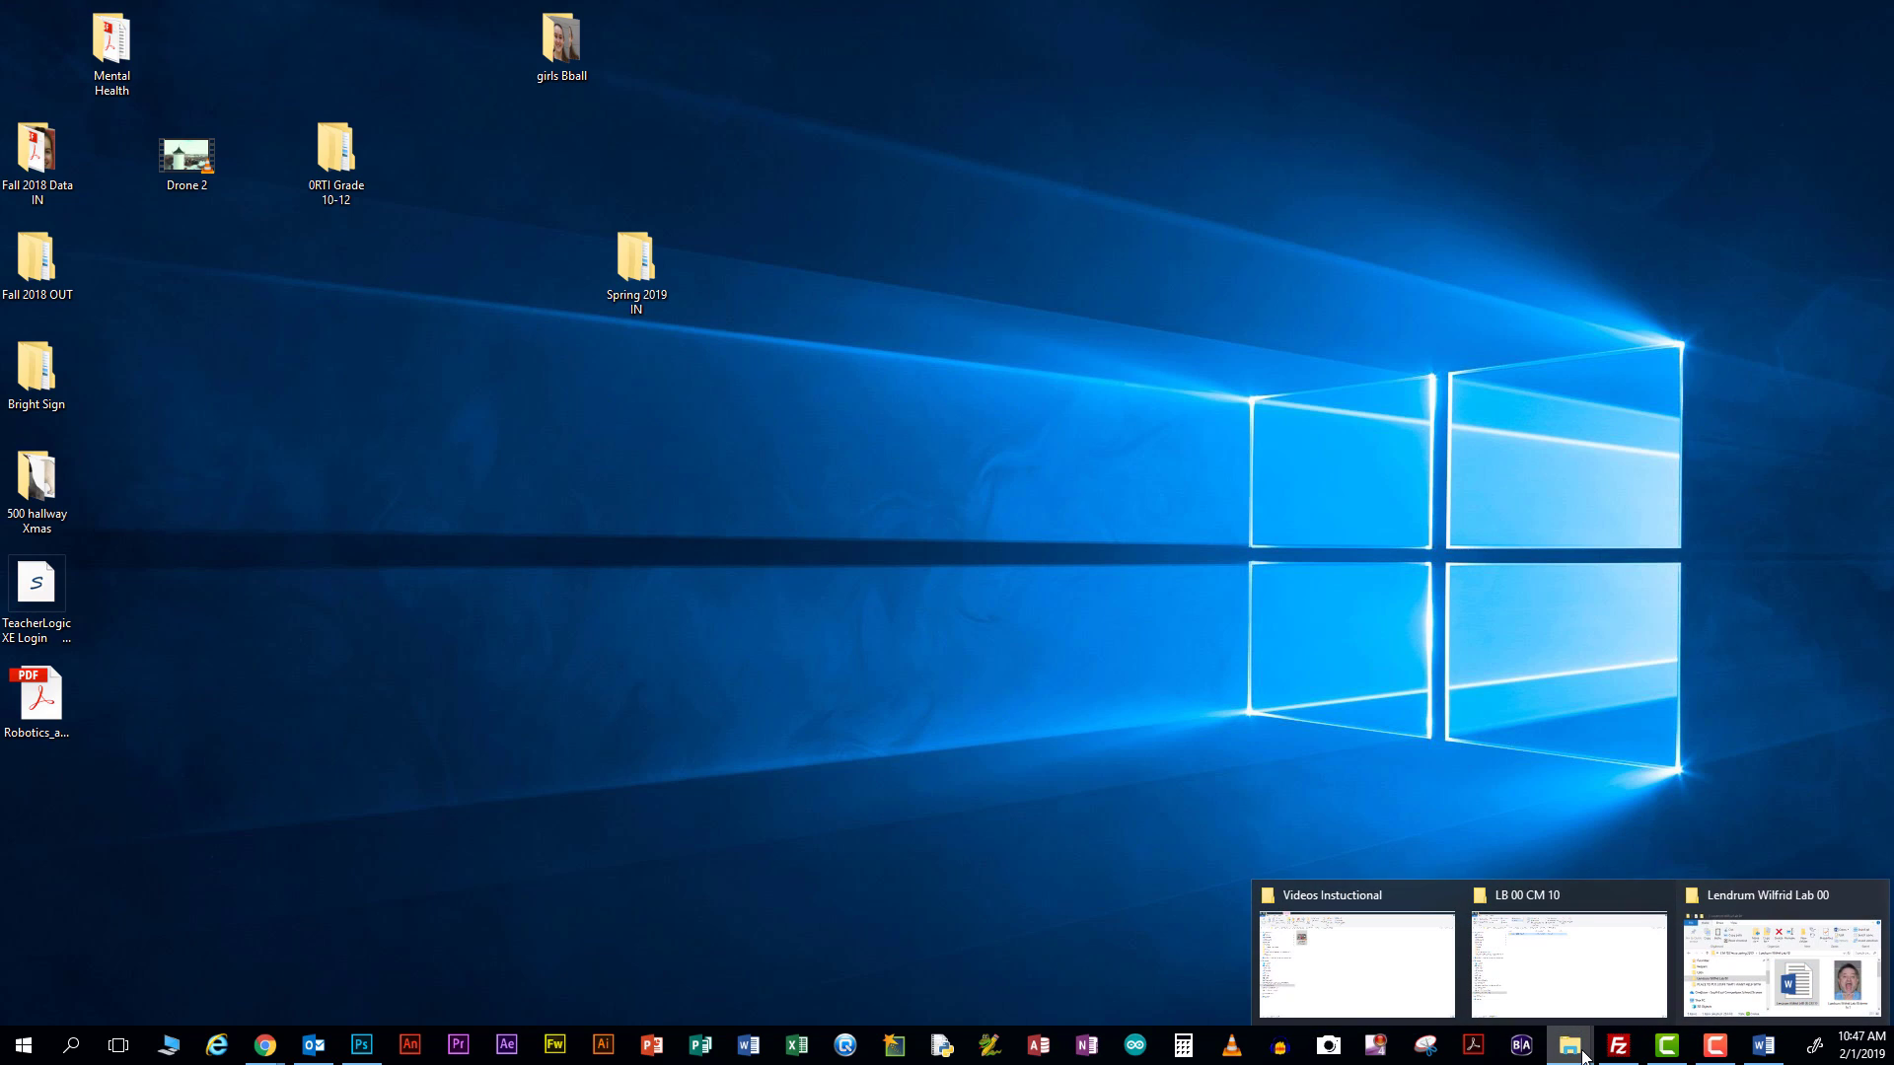
{"action": "left_click", "coordinate": [1606, 995]}
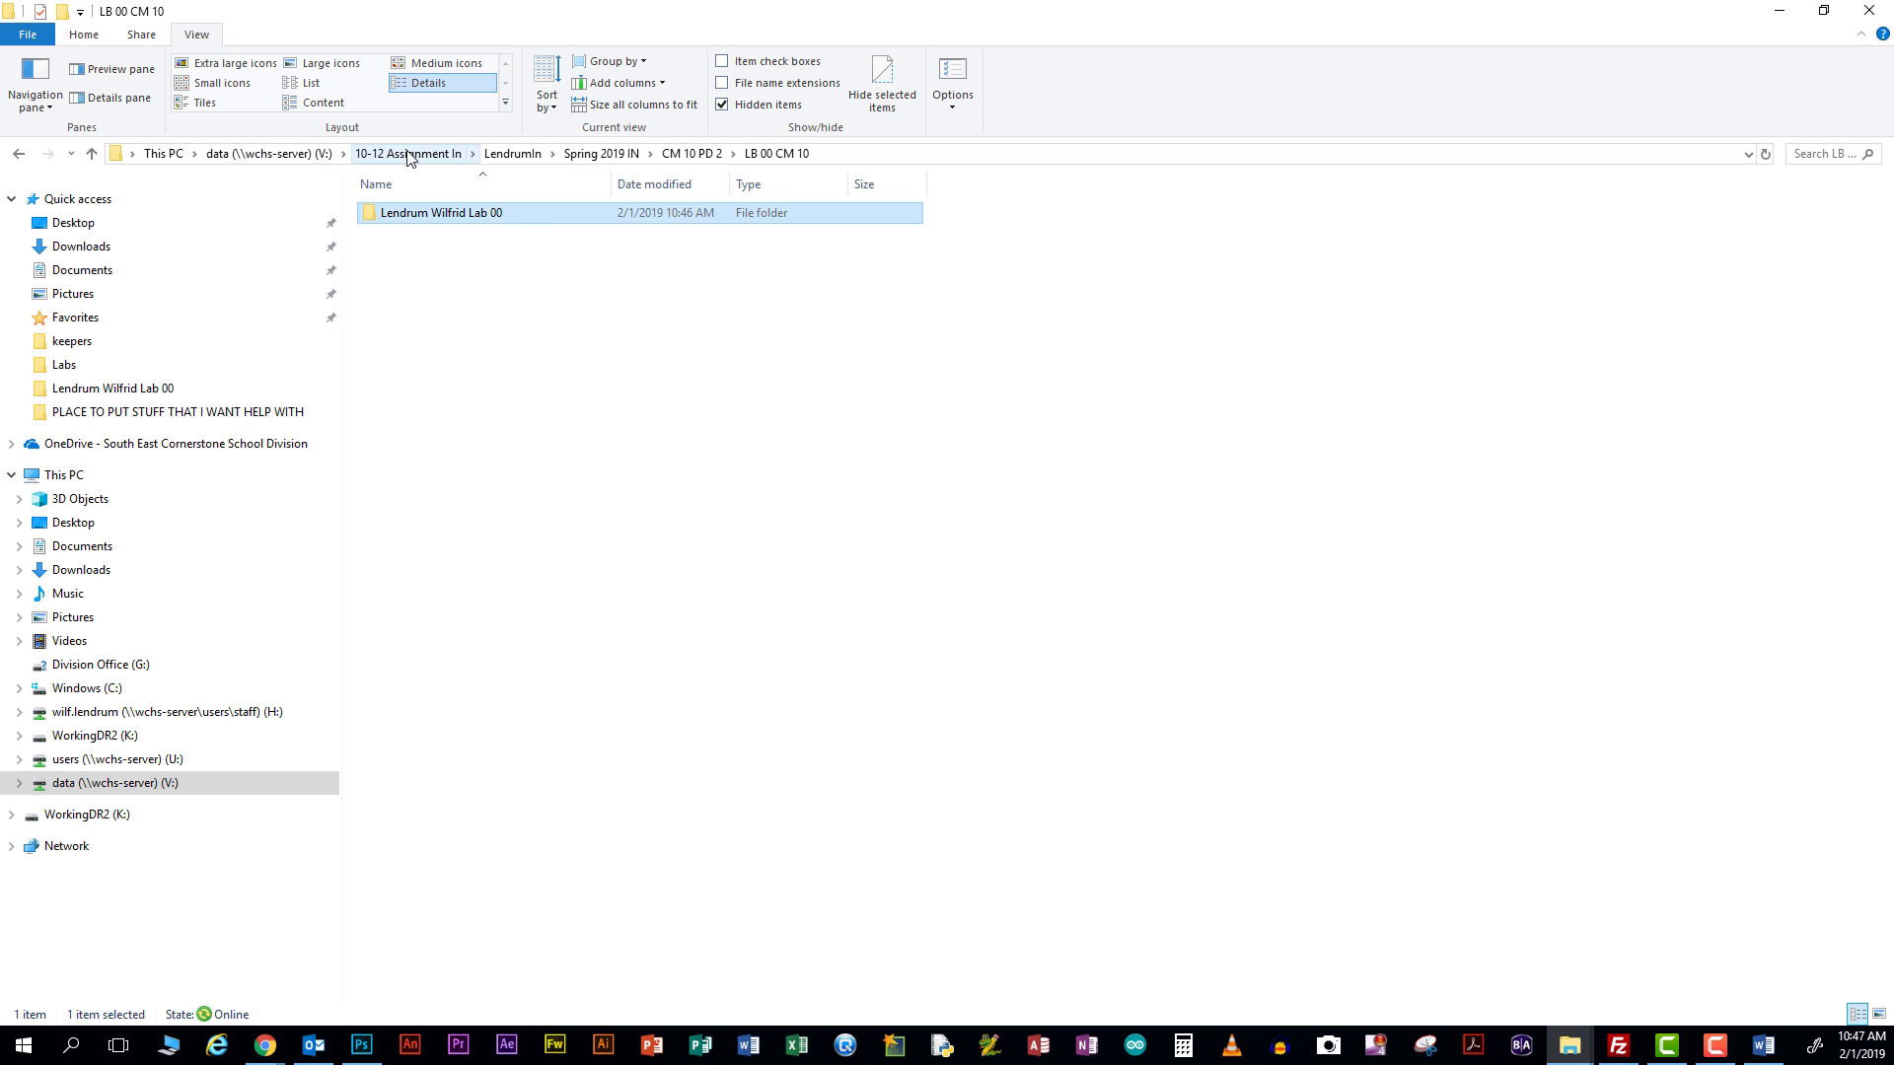
{"action": "left_click", "coordinate": [1780, 11]}
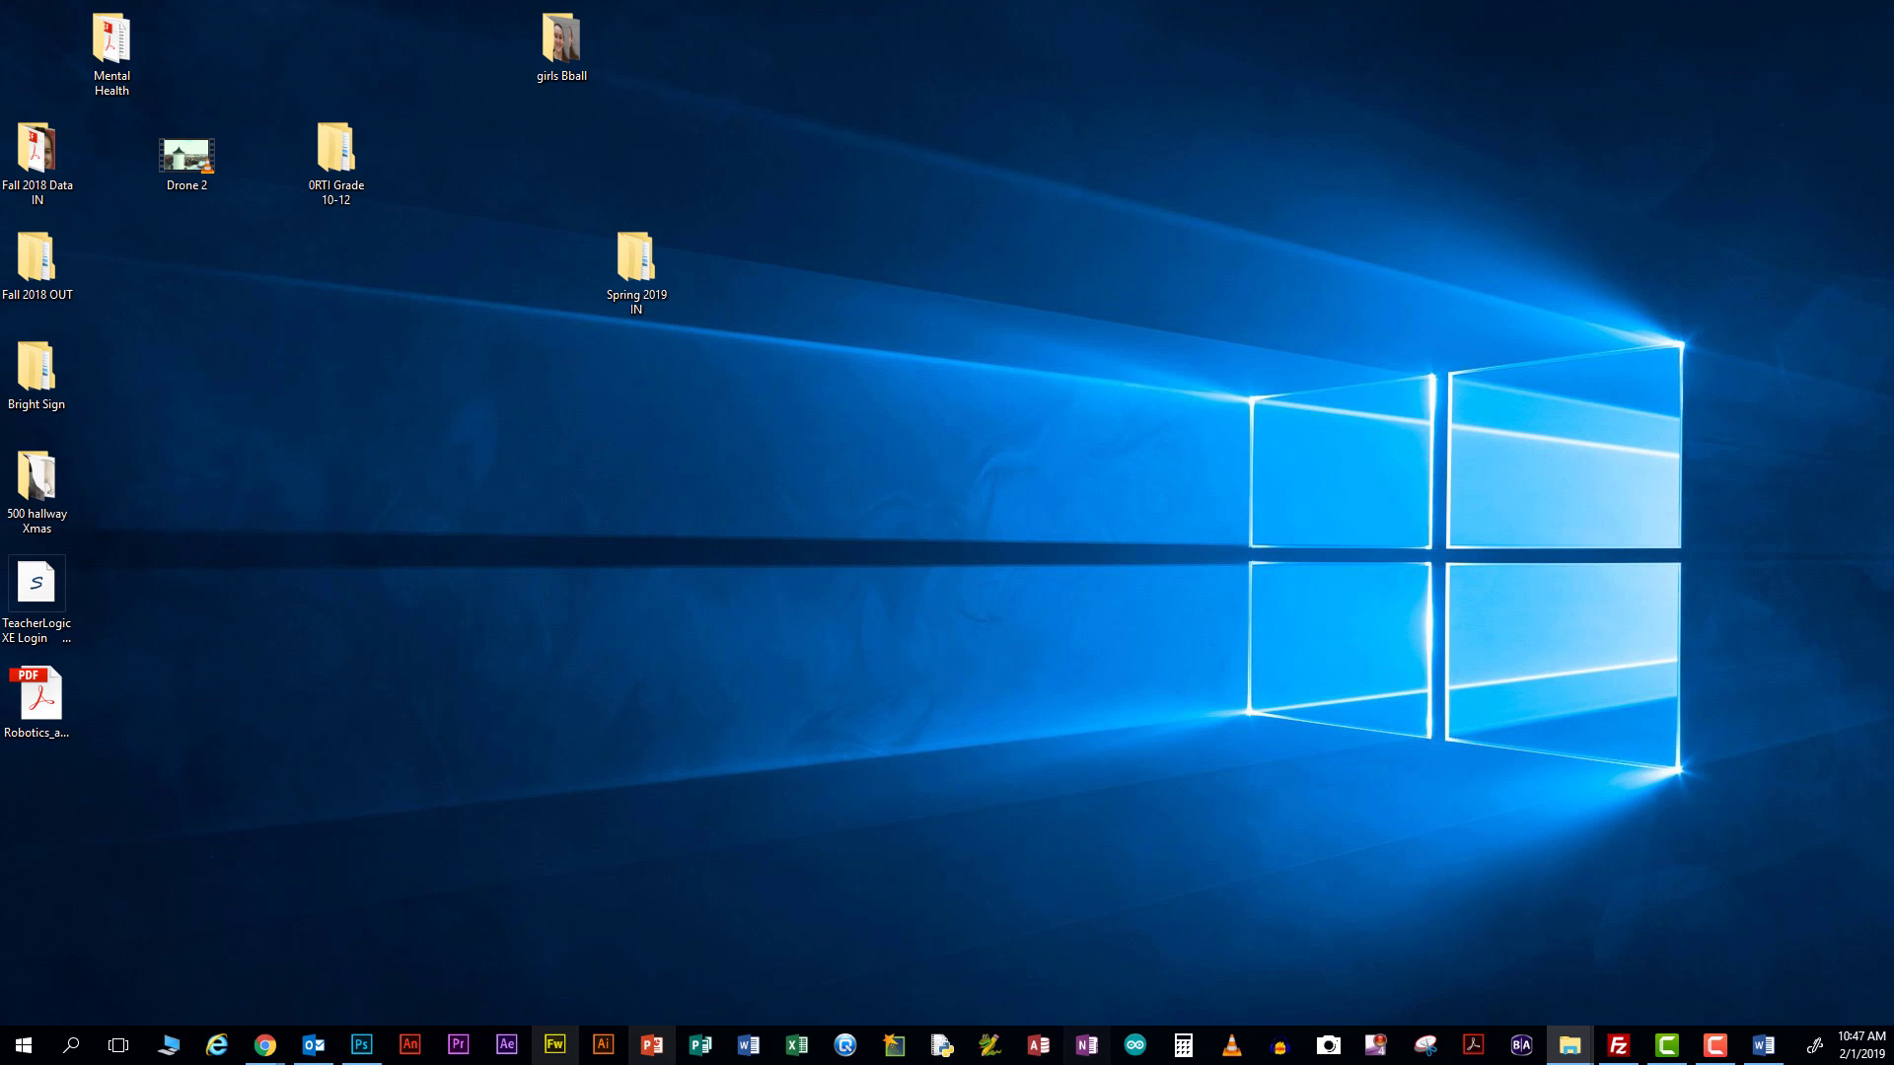
{"action": "mouse_move", "coordinate": [1570, 1048]}
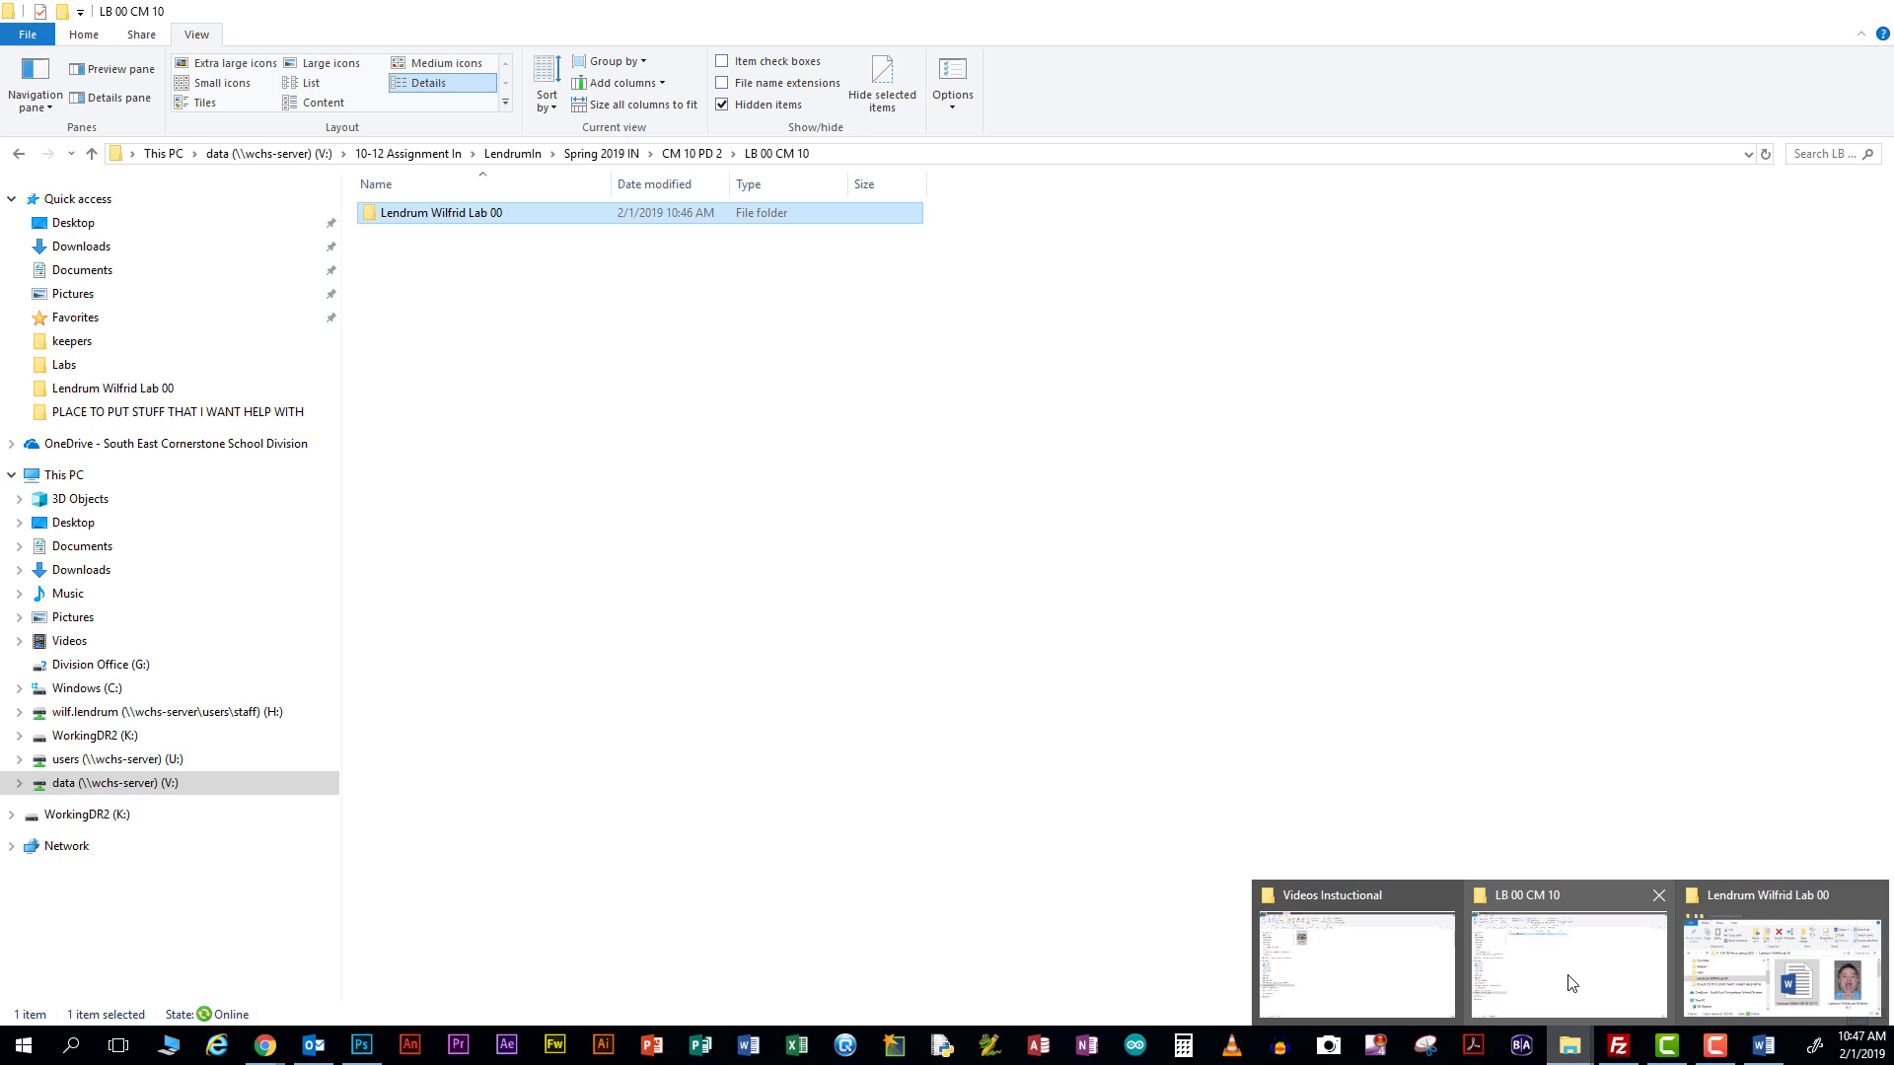
{"action": "left_click", "coordinate": [1571, 983]}
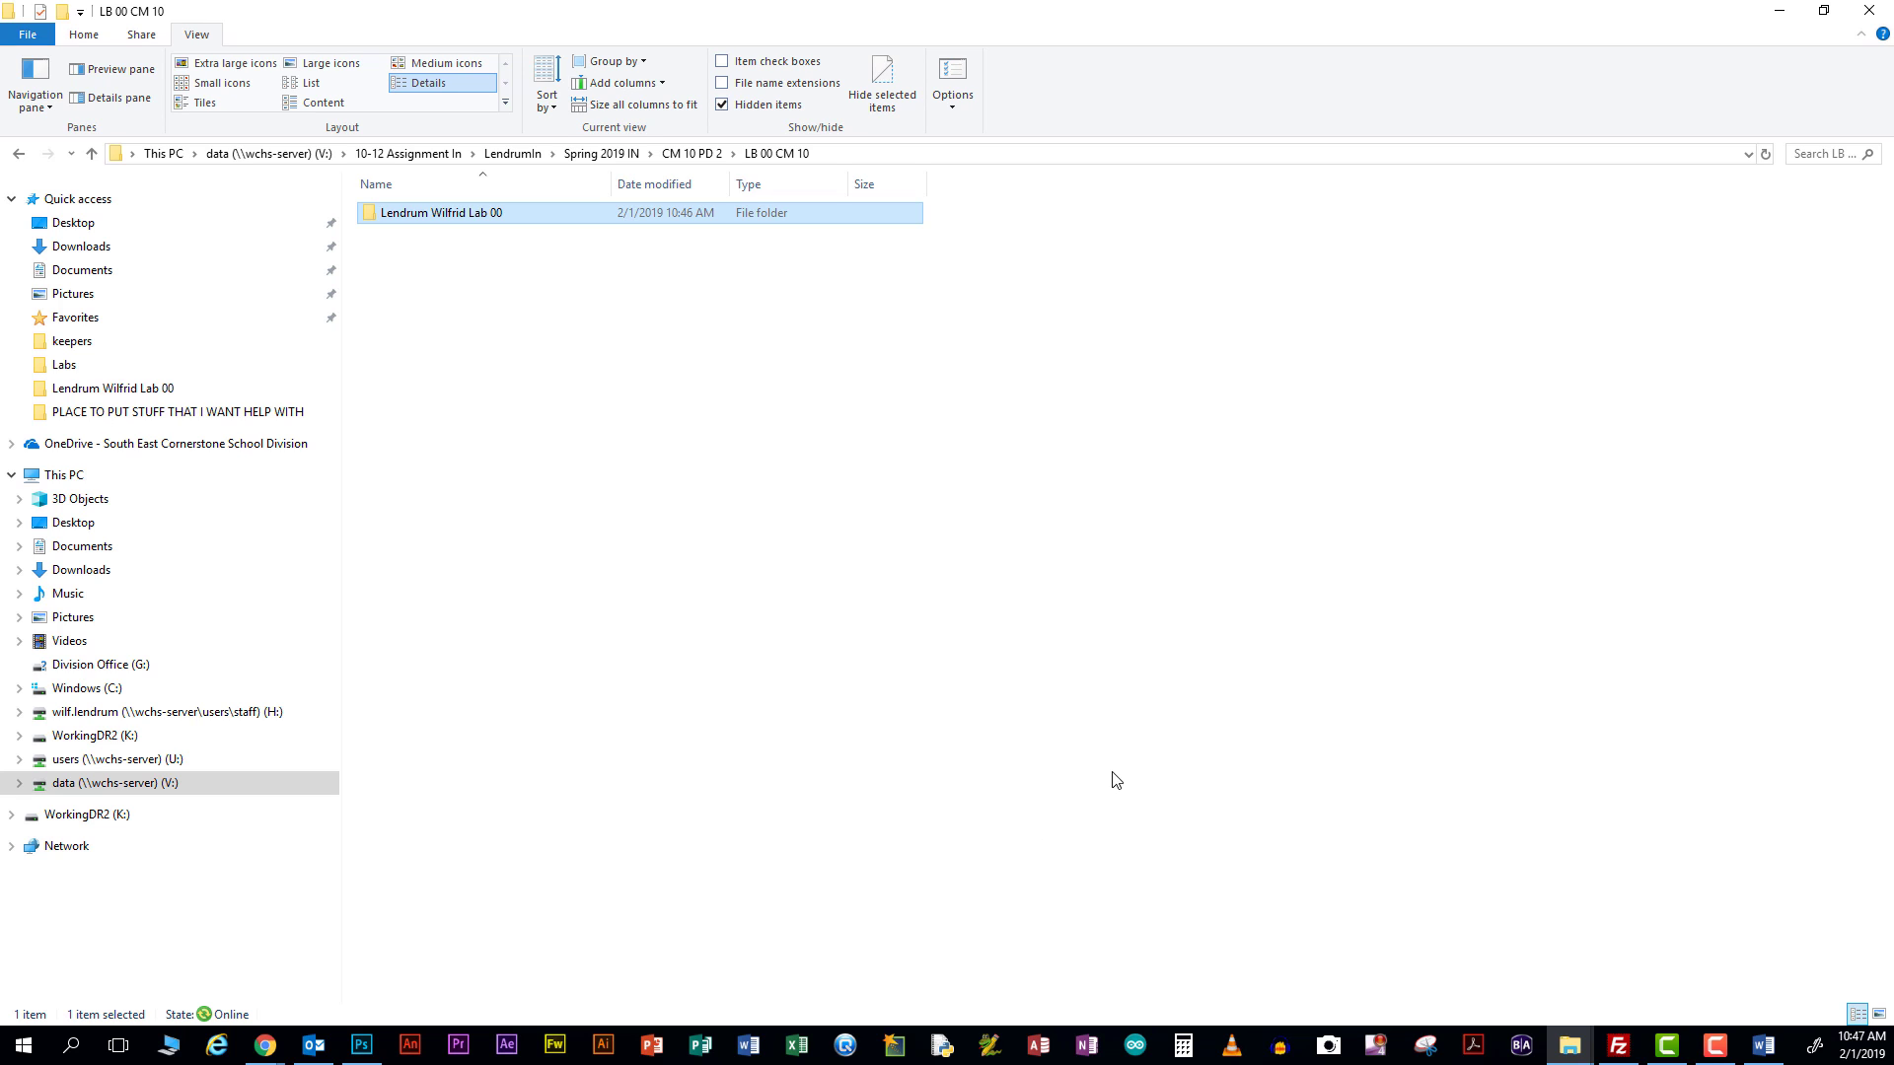
{"action": "left_click", "coordinate": [1575, 1058]}
{"action": "right_click", "coordinate": [1575, 1058]}
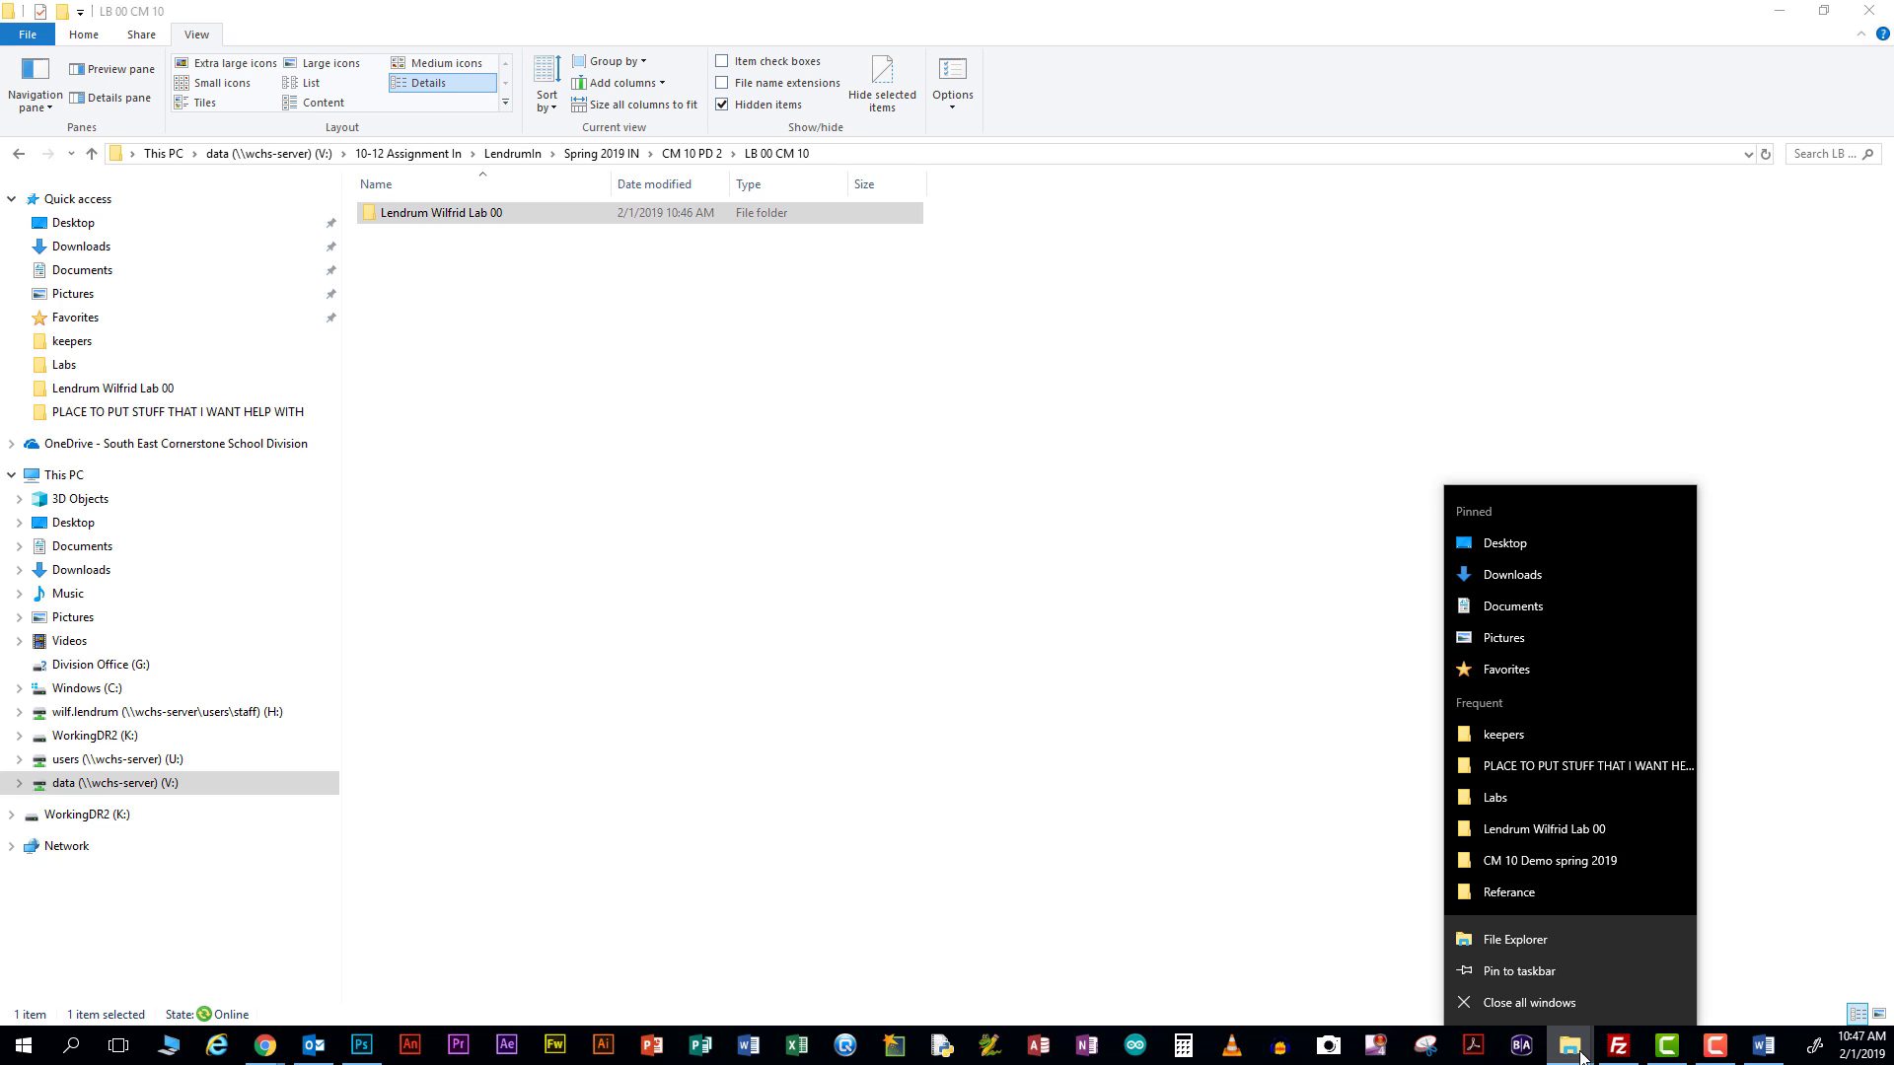
{"action": "left_click", "coordinate": [1557, 939]}
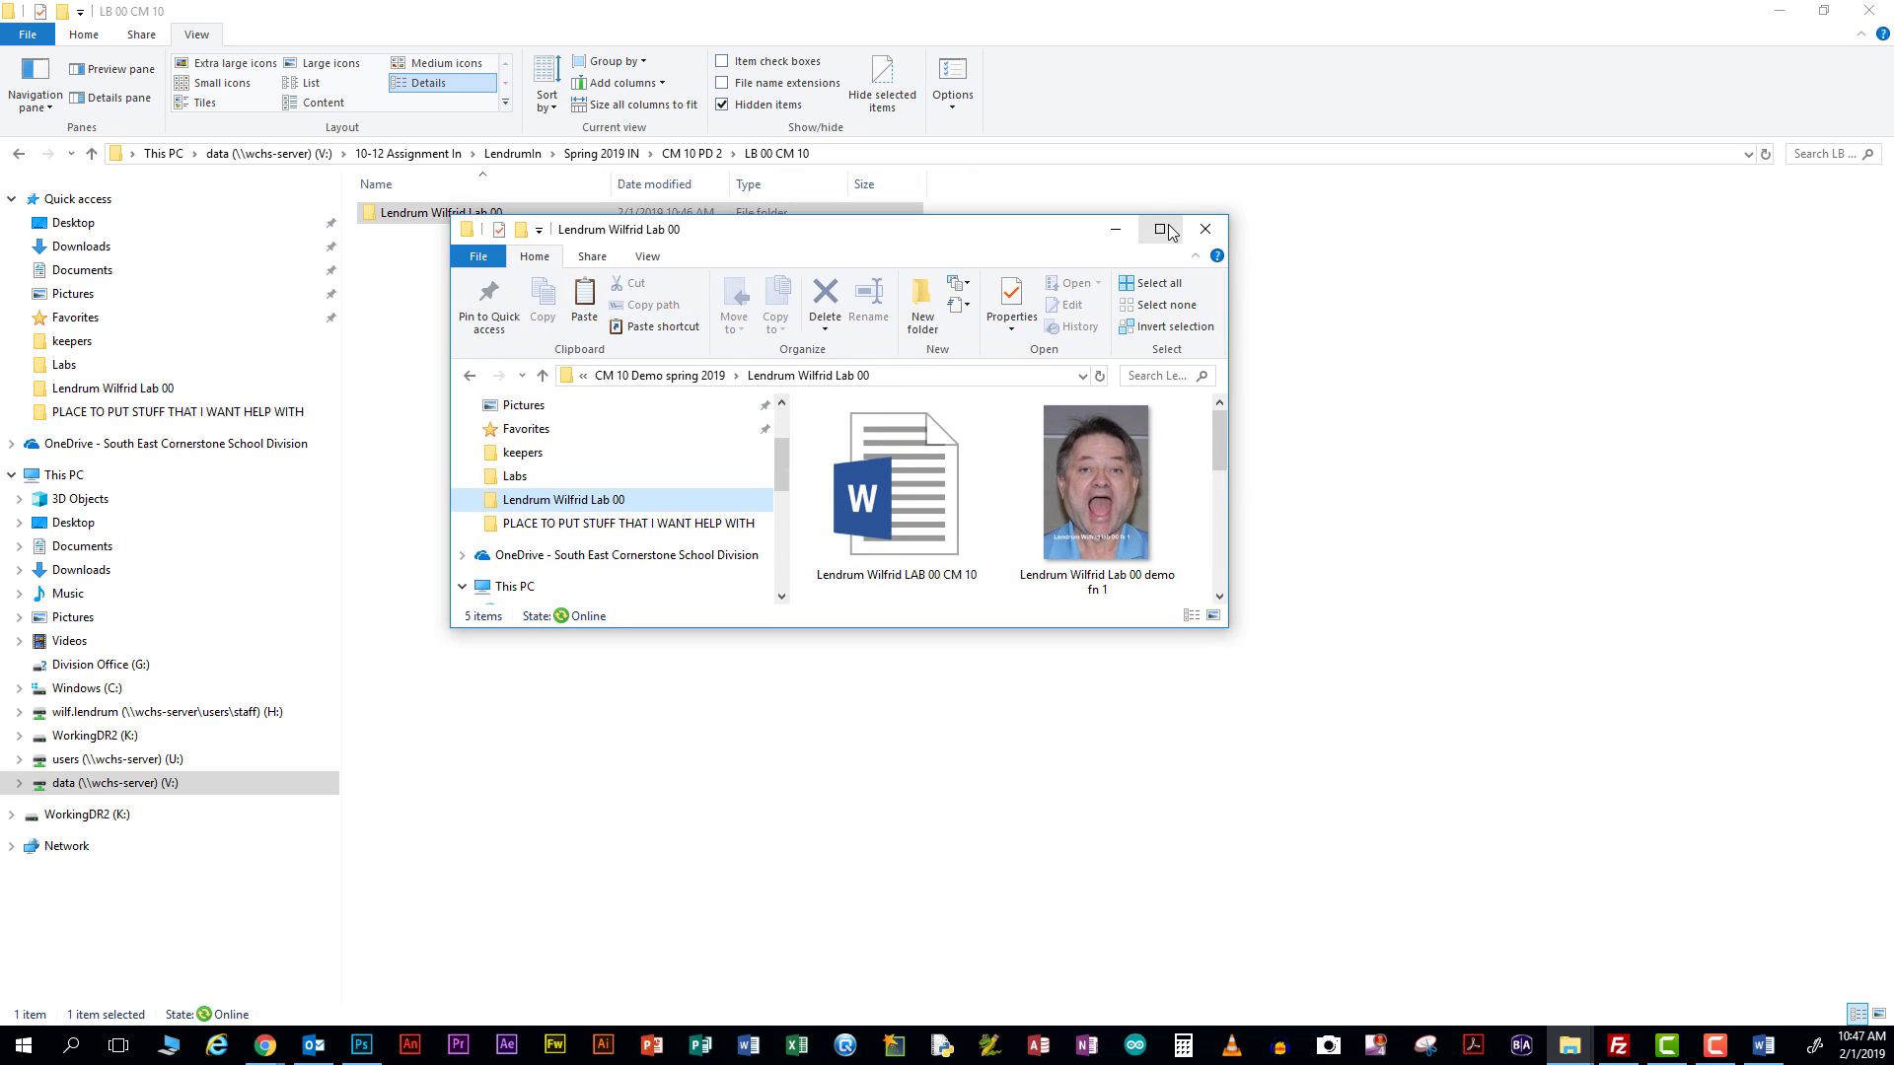
{"action": "left_click", "coordinate": [1161, 230]}
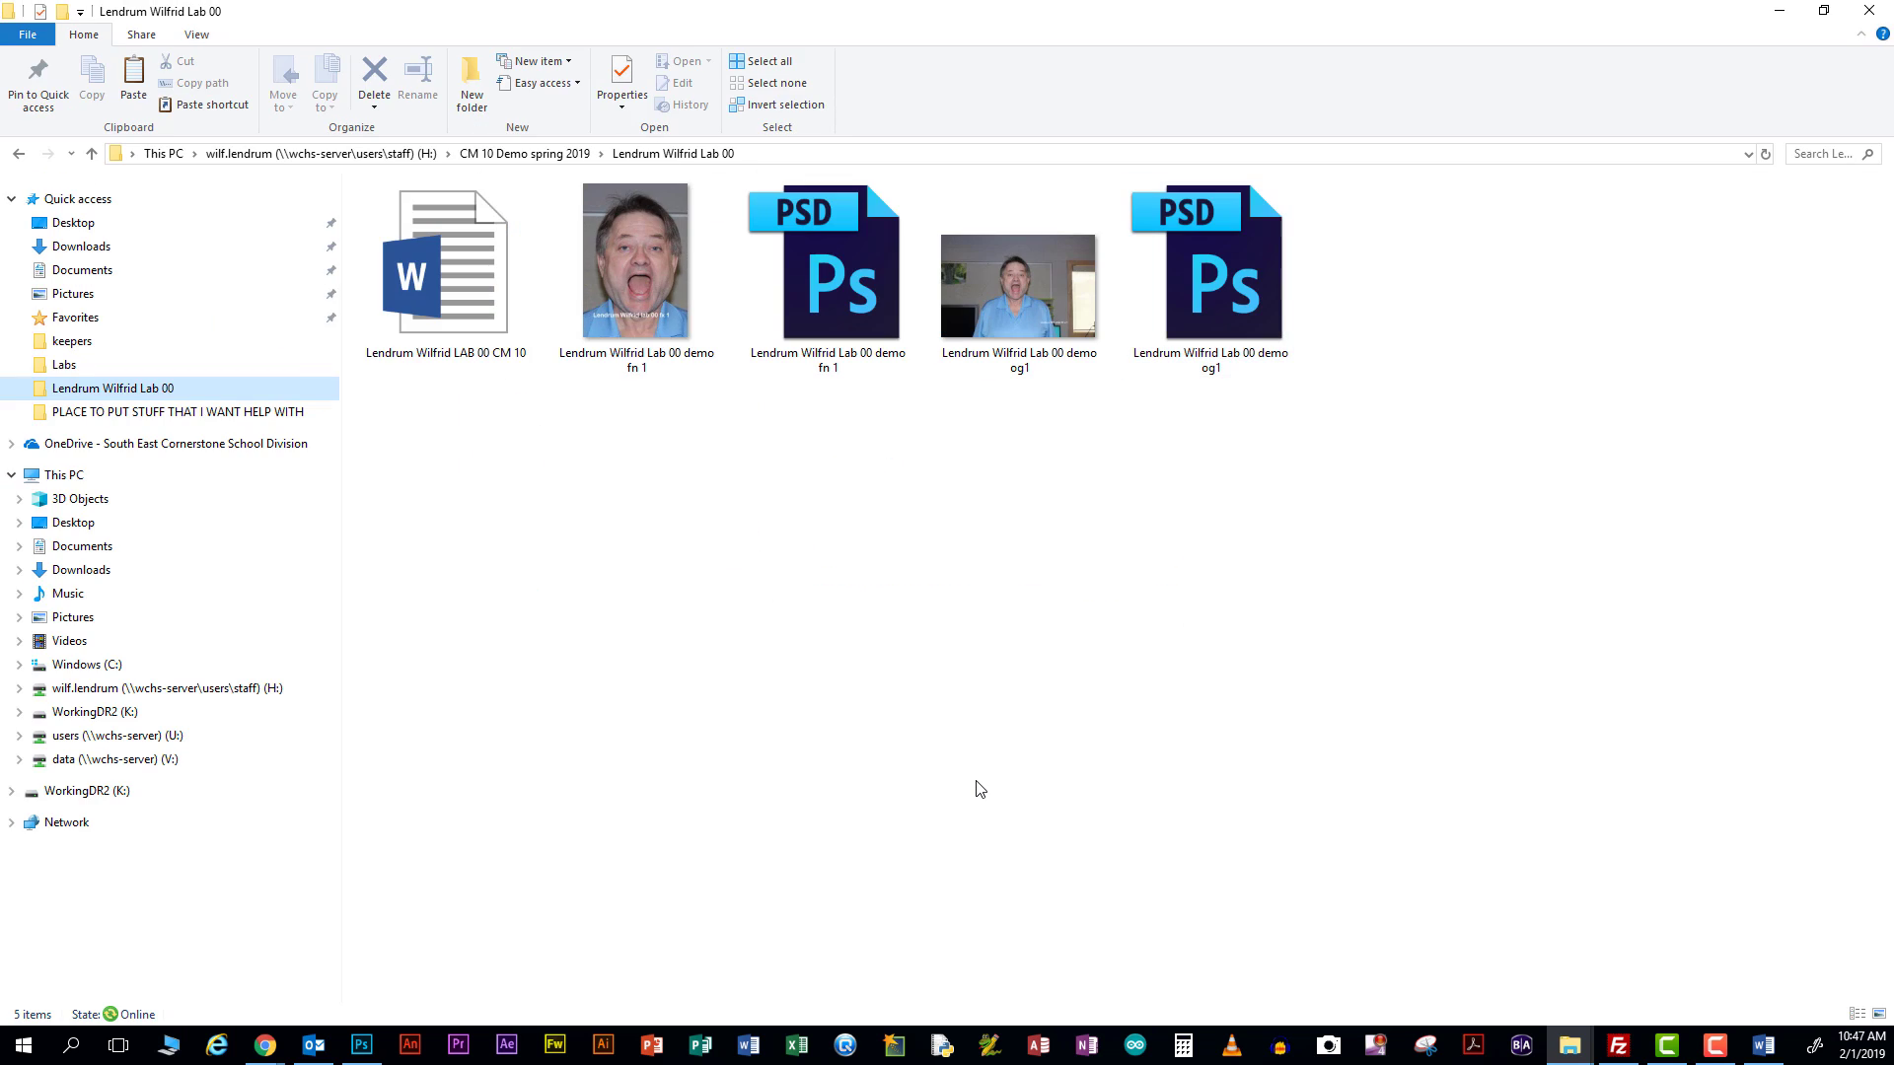
{"action": "left_click", "coordinate": [1008, 320]}
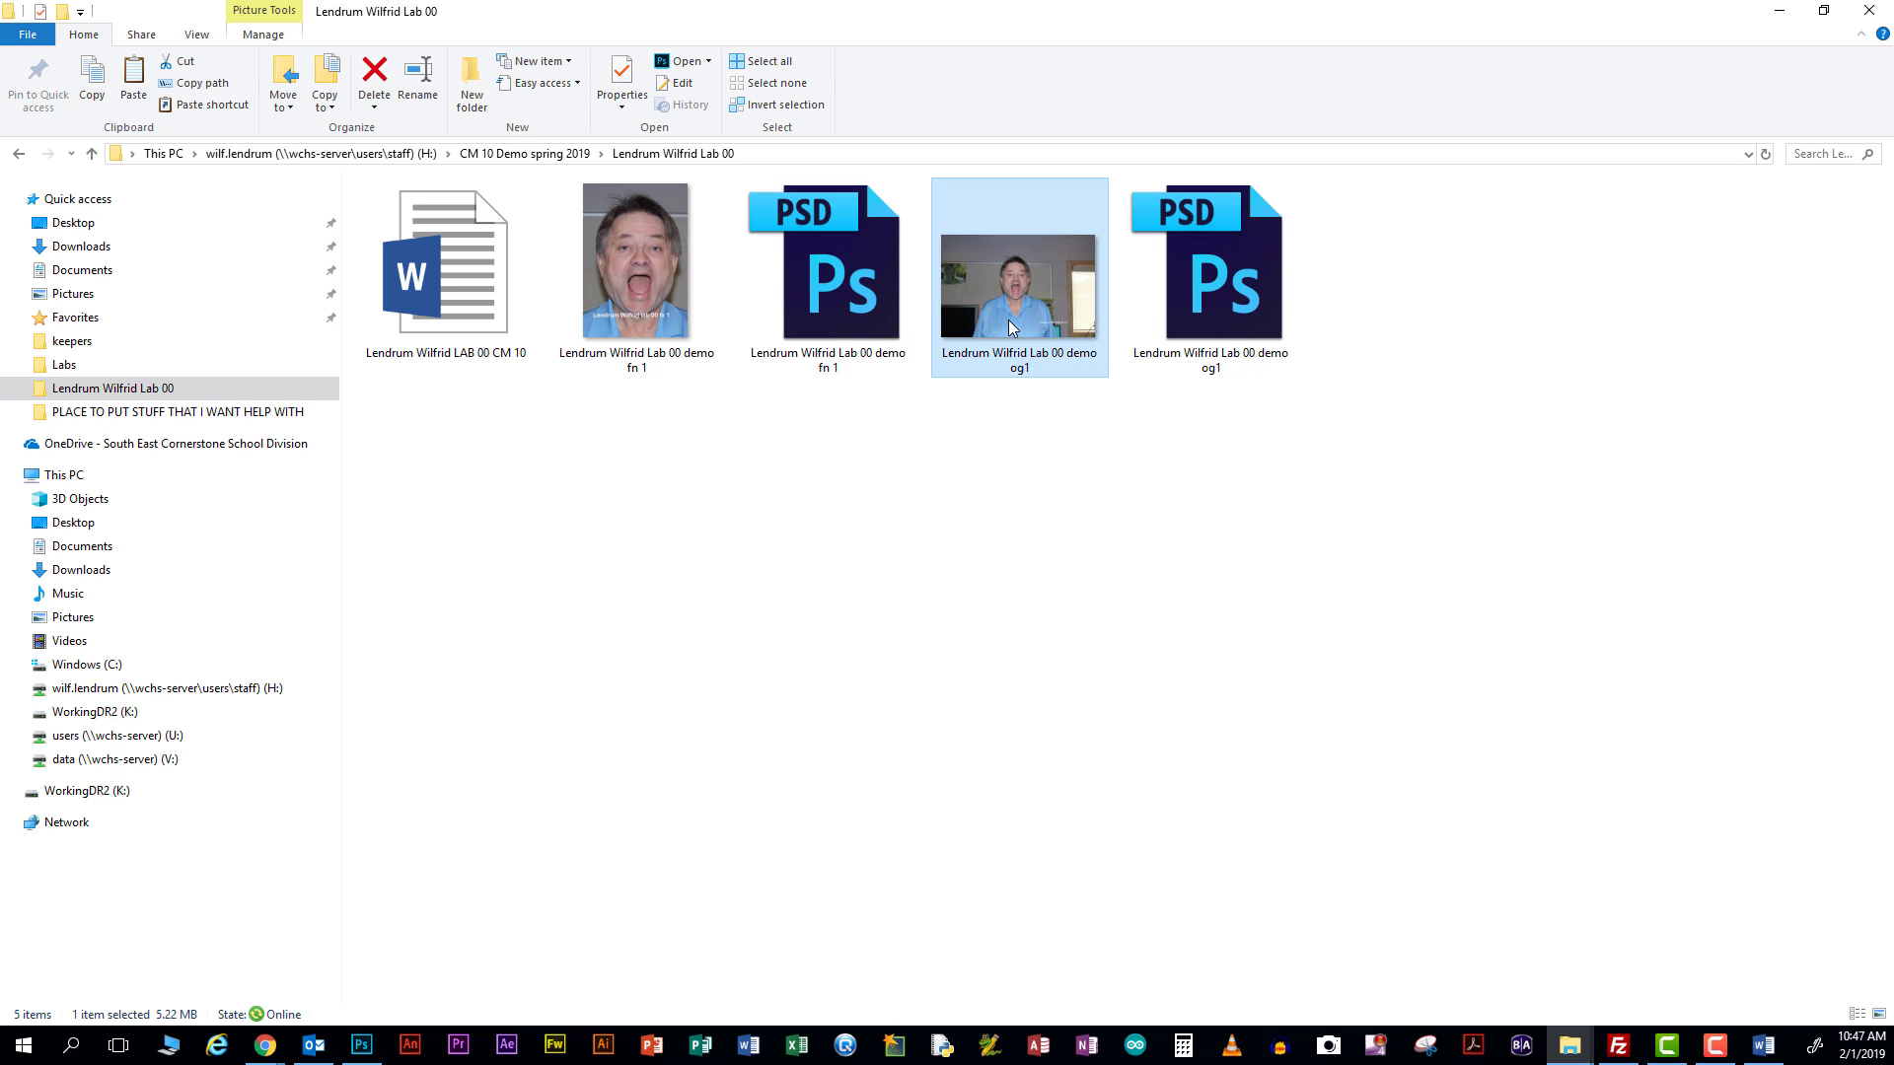
{"action": "left_click", "coordinate": [611, 282], "text": "ctrl"}
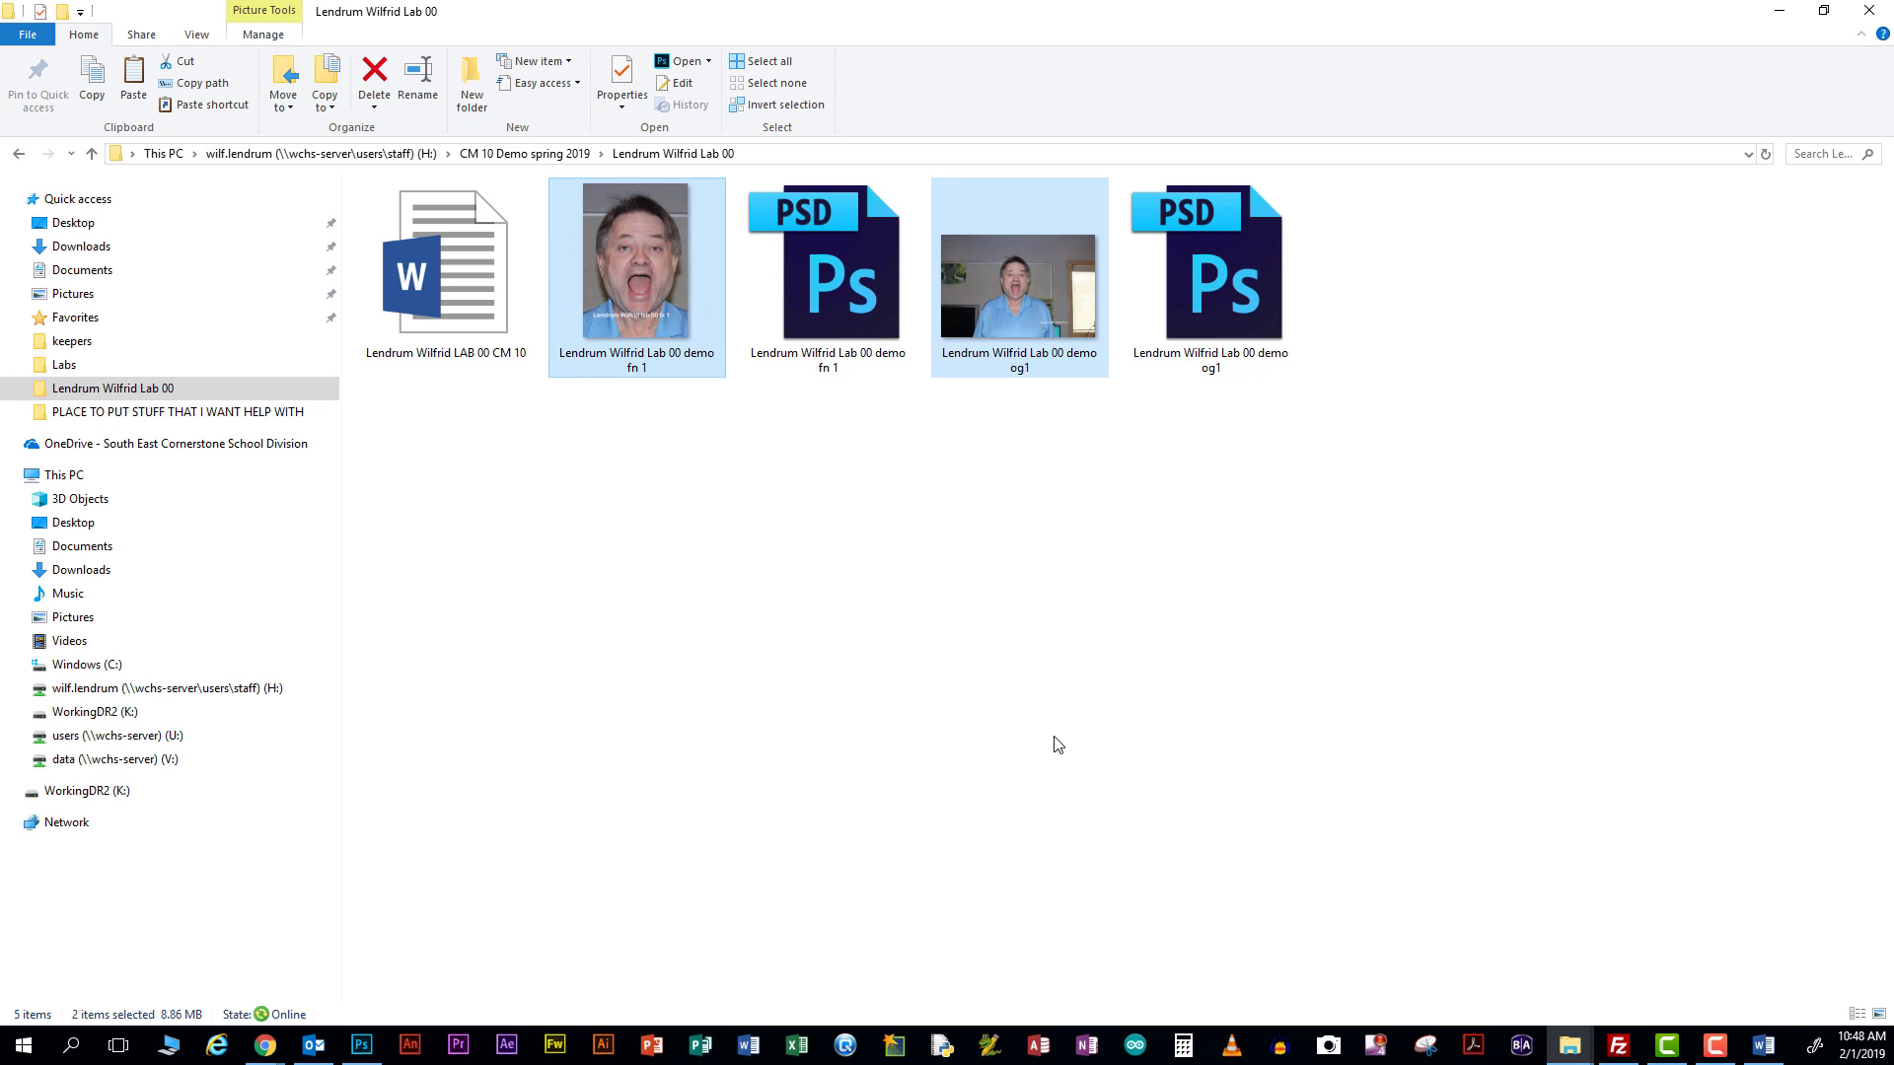
{"action": "right_click", "coordinate": [1010, 331]}
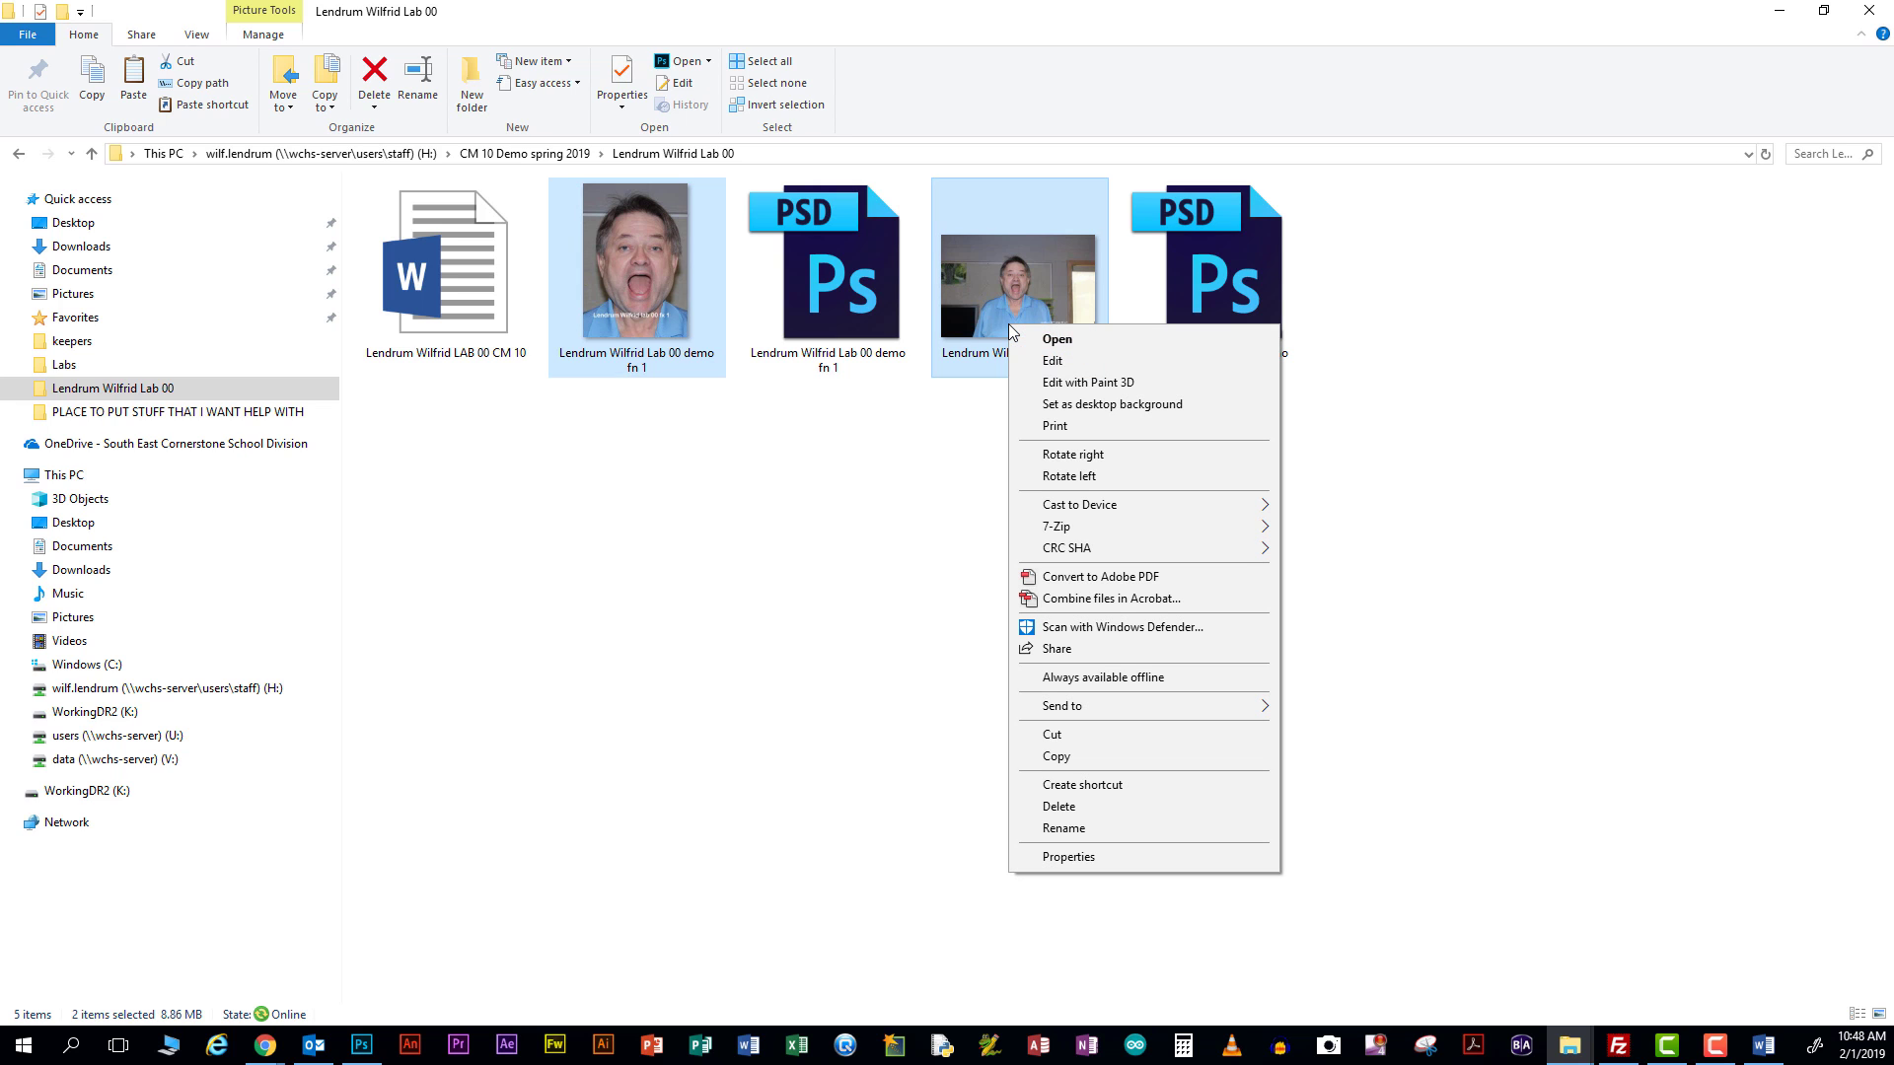
{"action": "left_click", "coordinate": [1058, 758]}
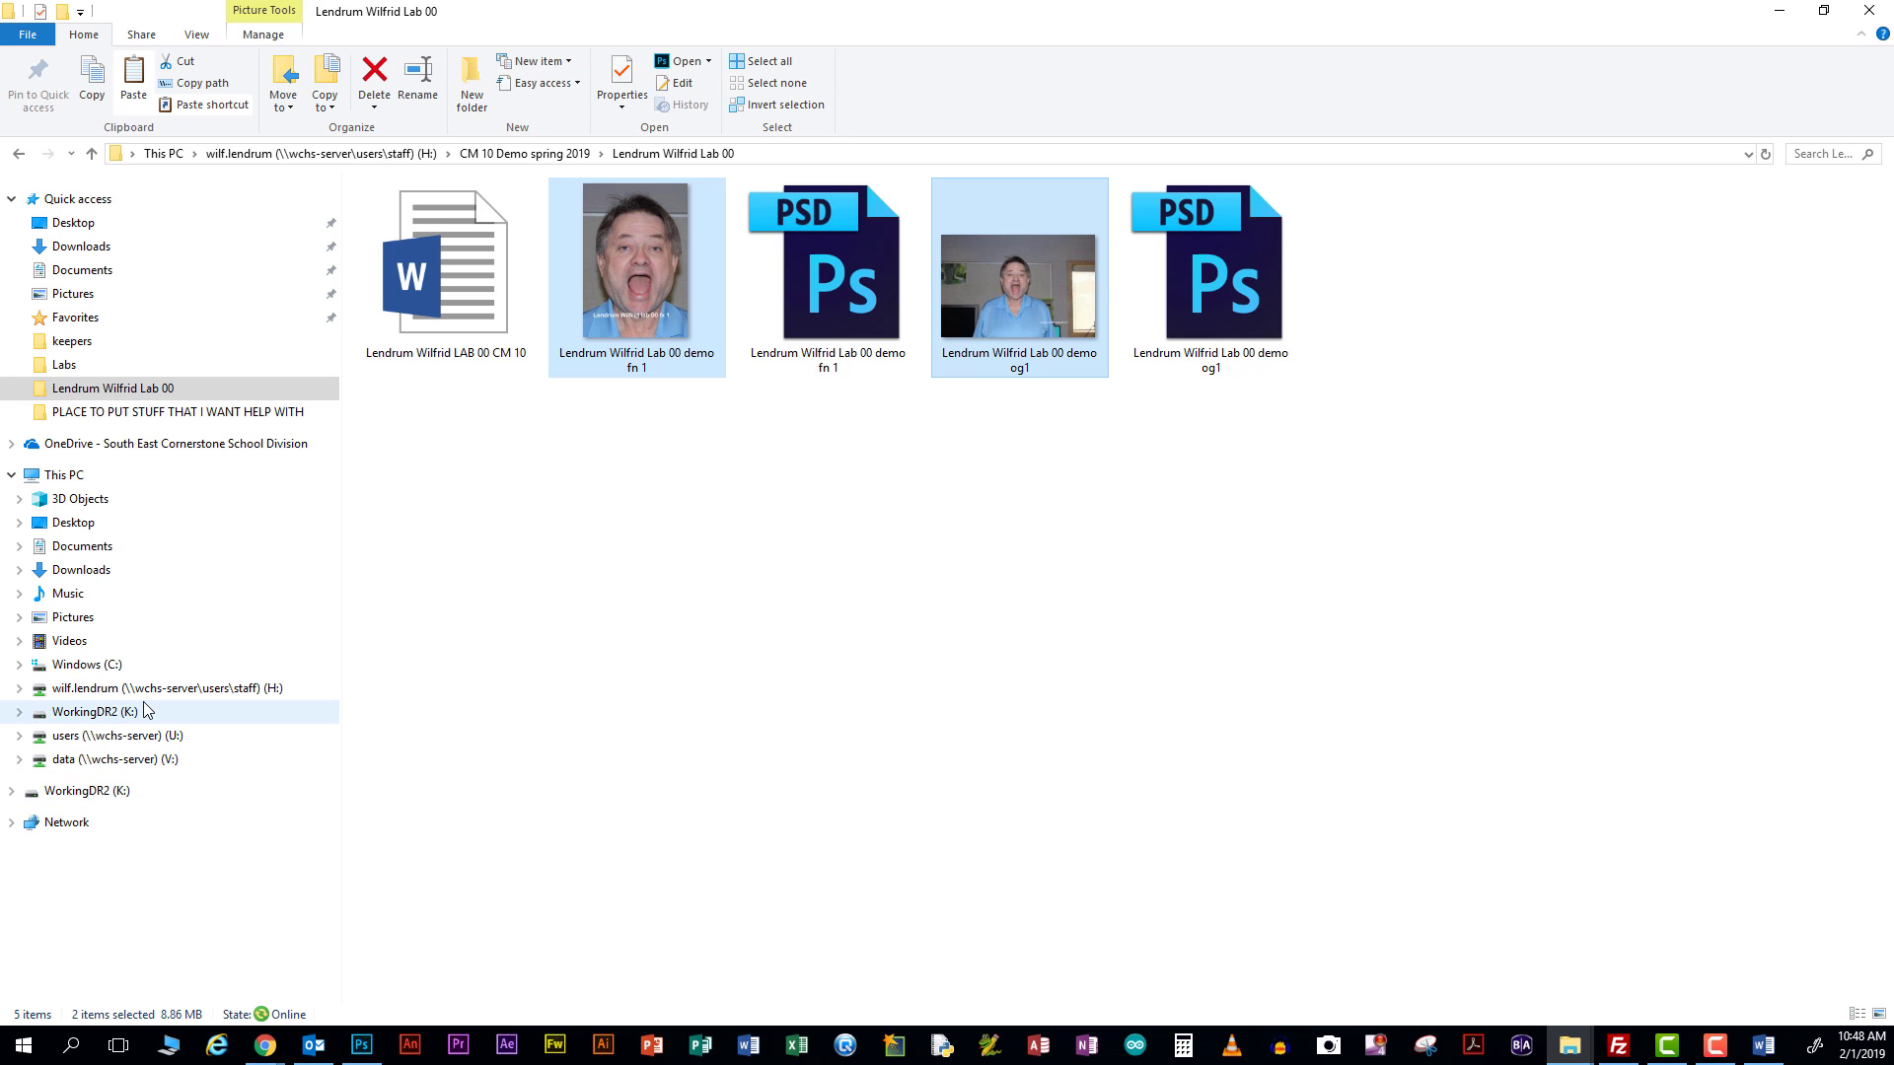
Paste the two JPG prints into V: > 10-12 Assignment In > Spring 2019 IN > CM 10 Daily Printing
{"action": "left_click", "coordinate": [104, 764]}
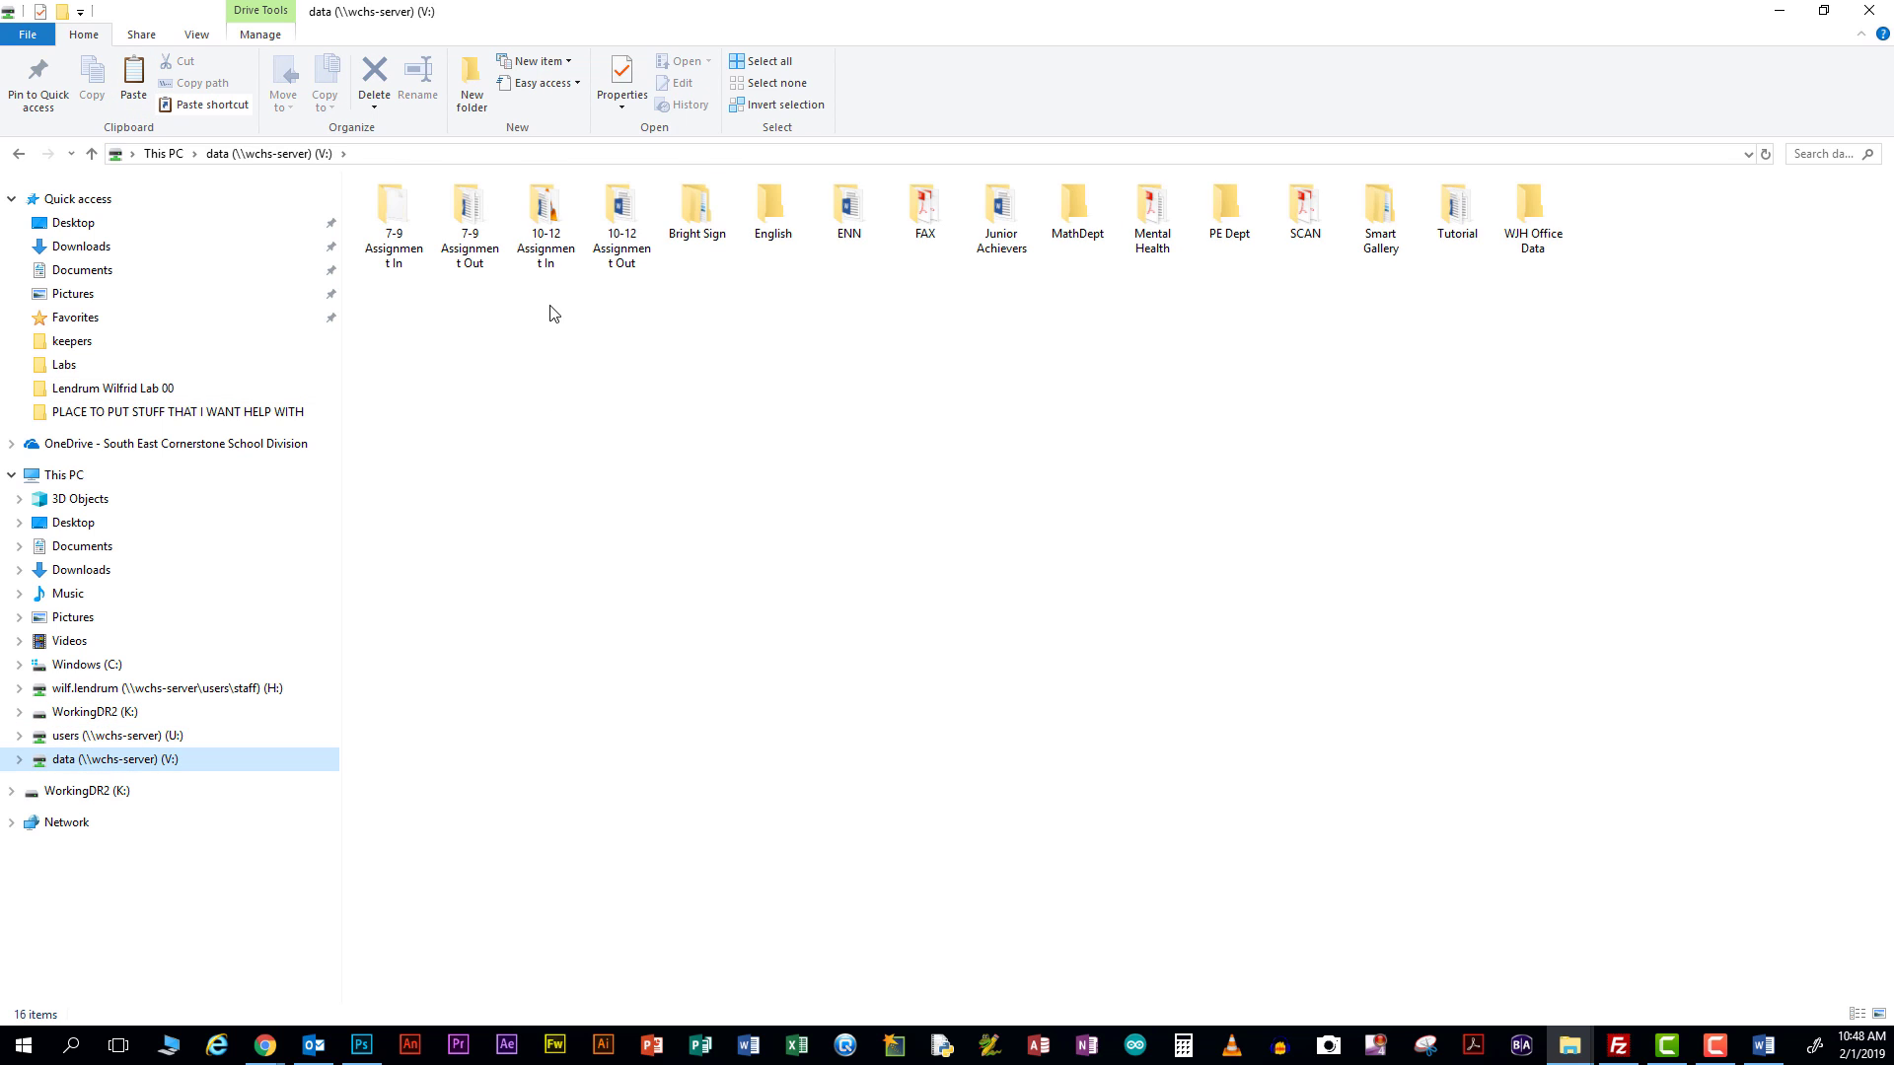
{"action": "double_click", "coordinate": [559, 240]}
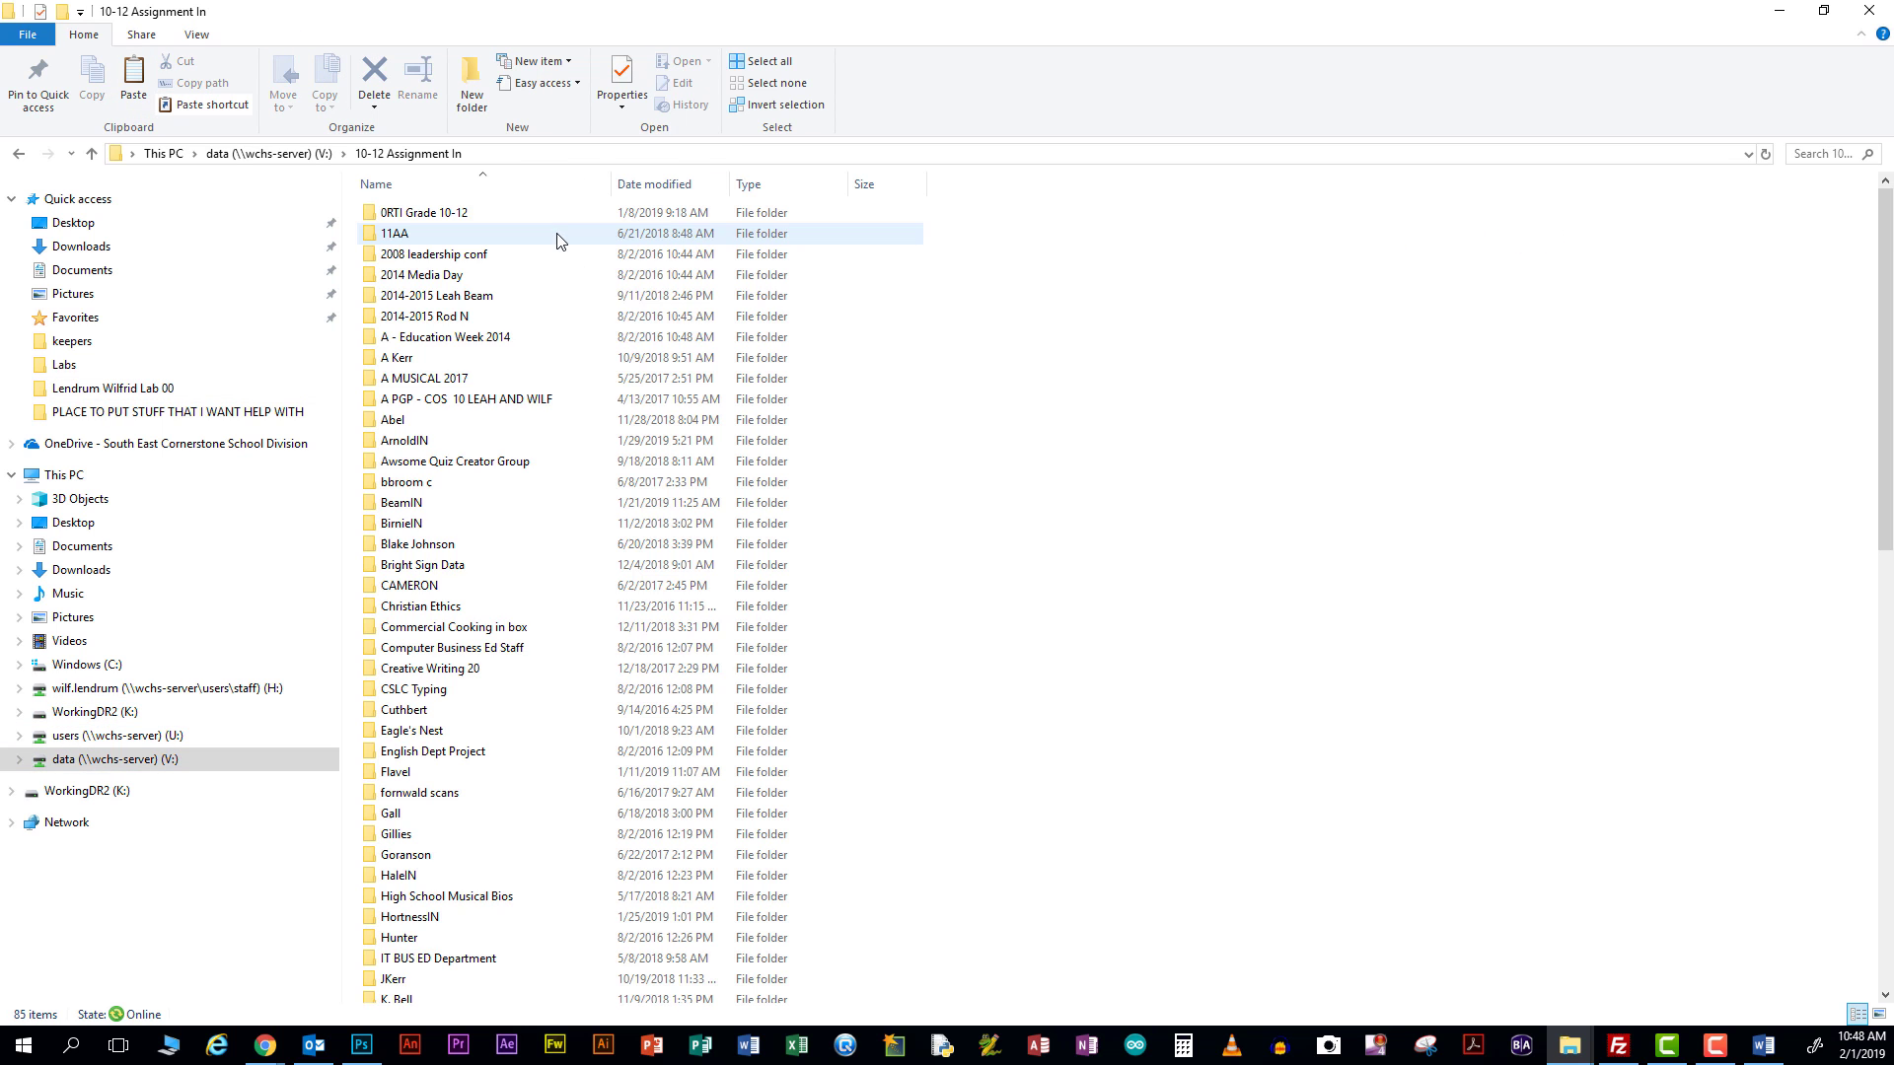
{"action": "scroll", "coordinate": [507, 642], "scroll_direction": "down", "scroll_amount": 4}
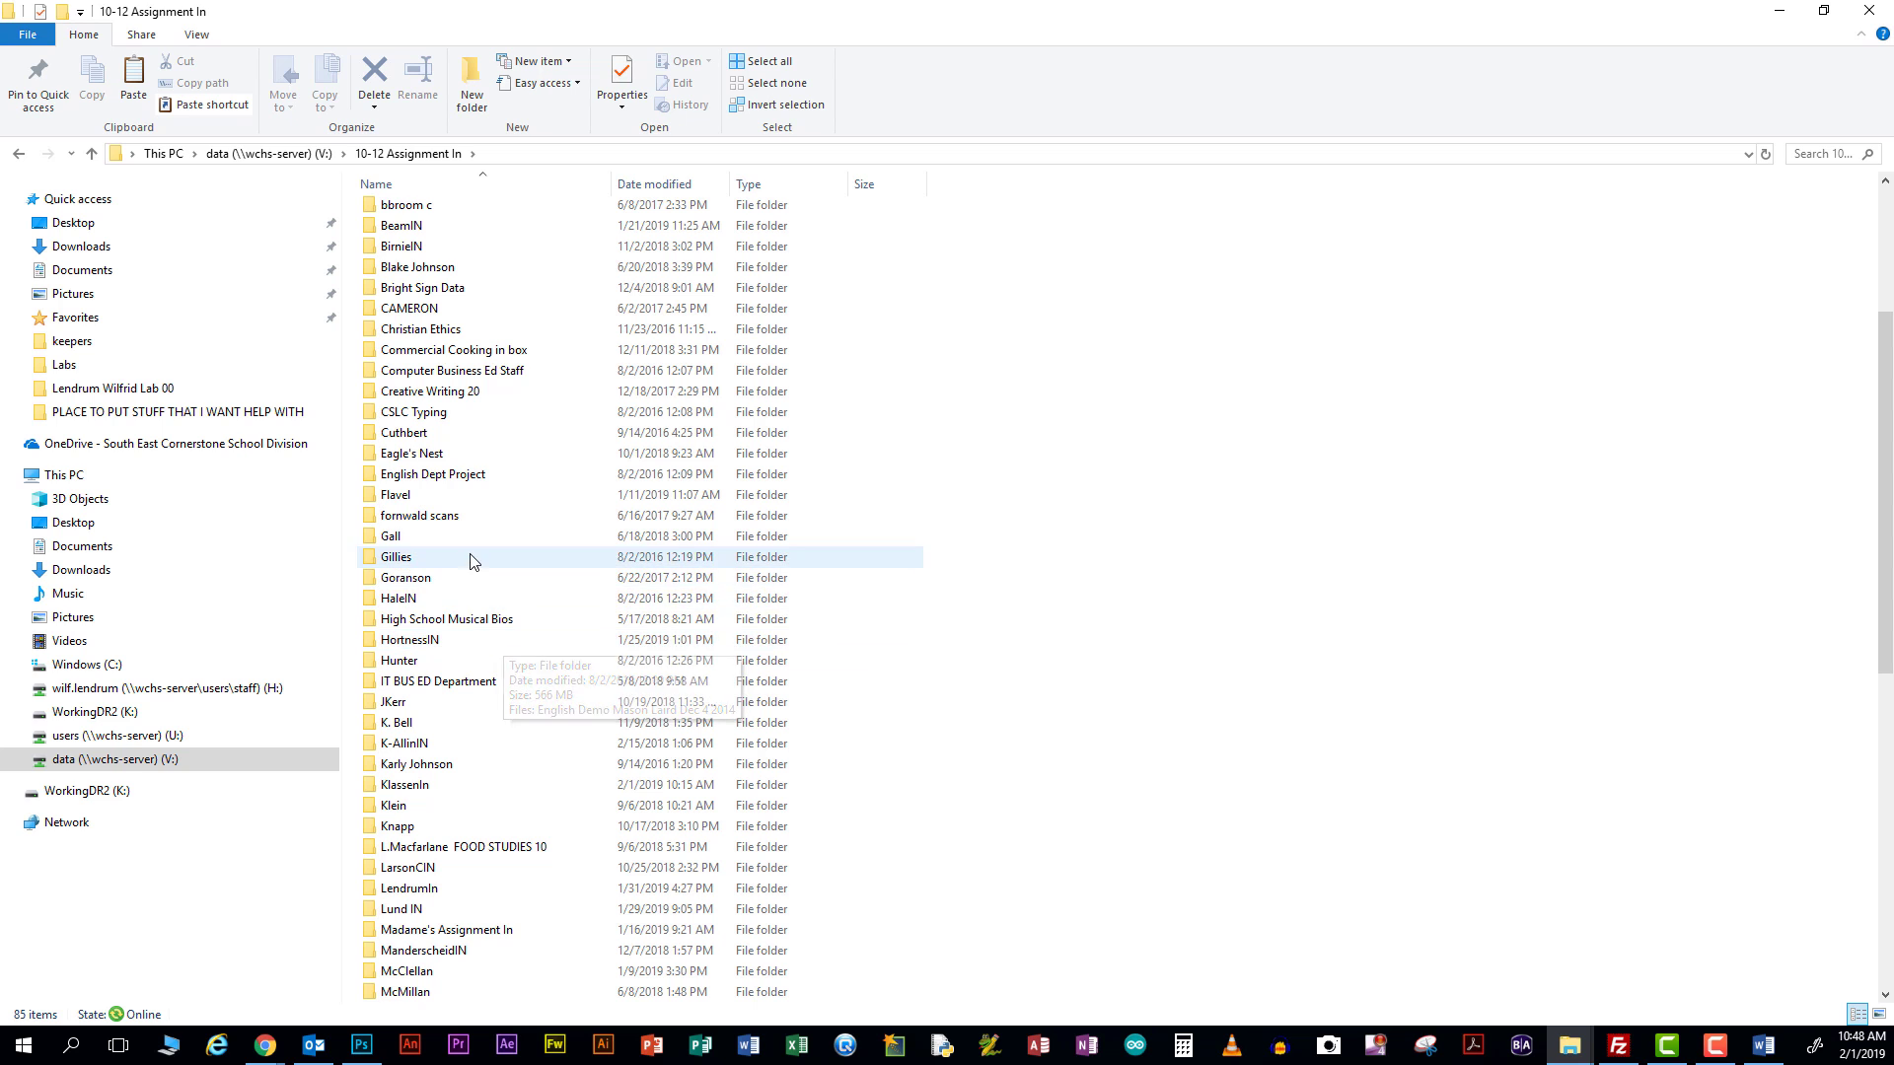
{"action": "scroll", "coordinate": [449, 769], "scroll_direction": "down", "scroll_amount": 1}
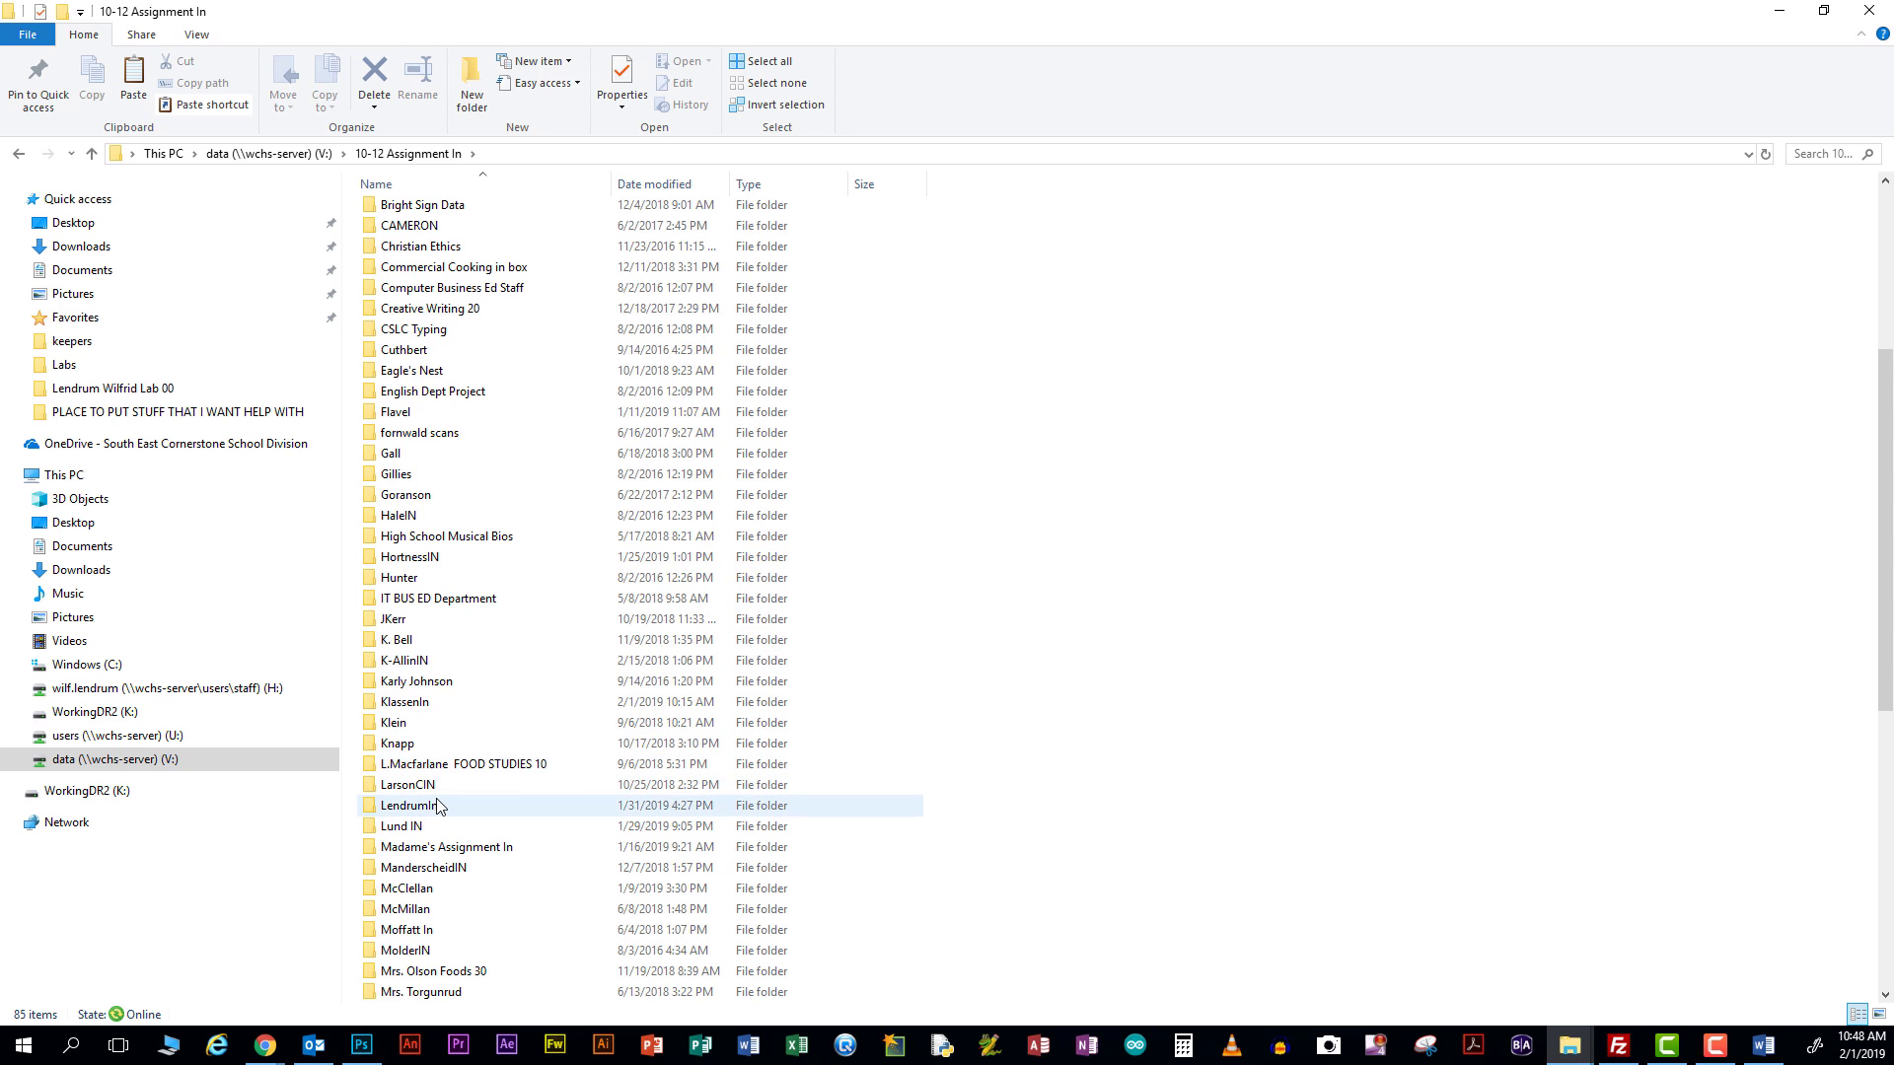
{"action": "double_click", "coordinate": [444, 805]}
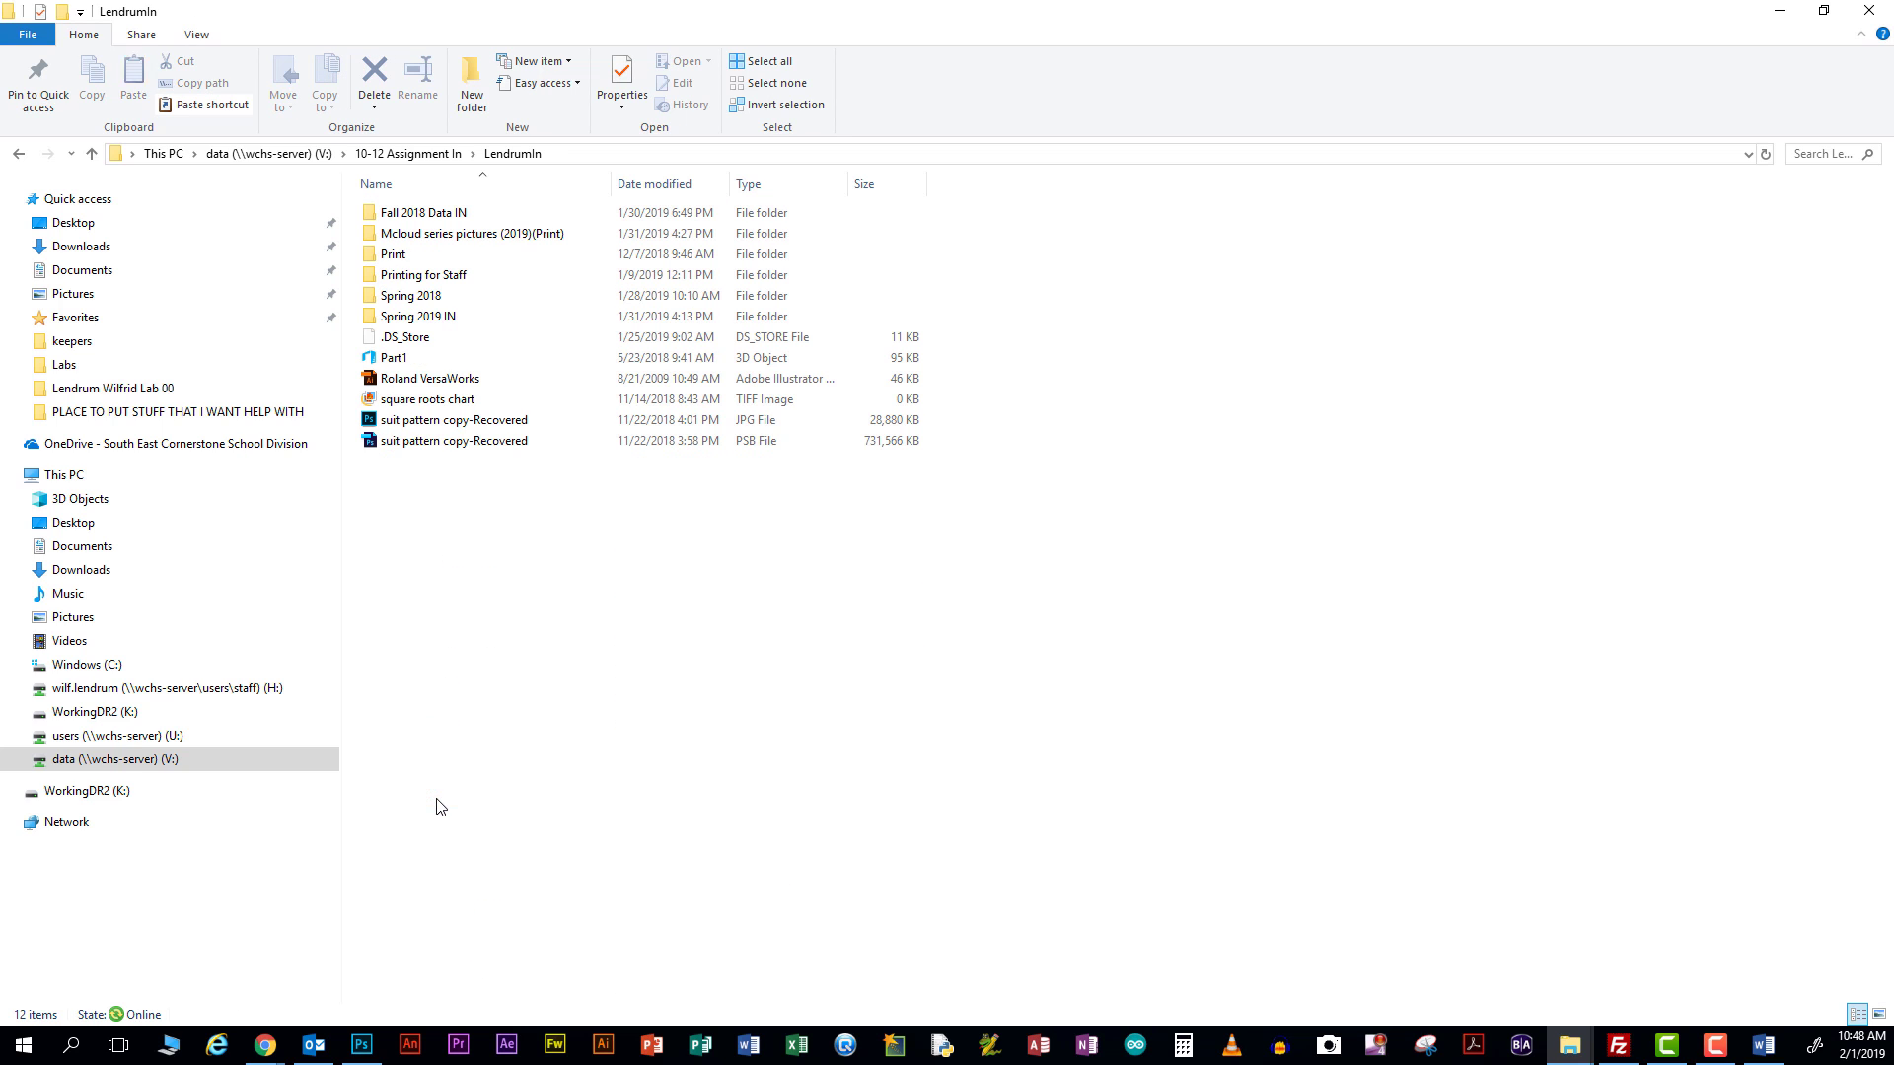
{"action": "double_click", "coordinate": [412, 317]}
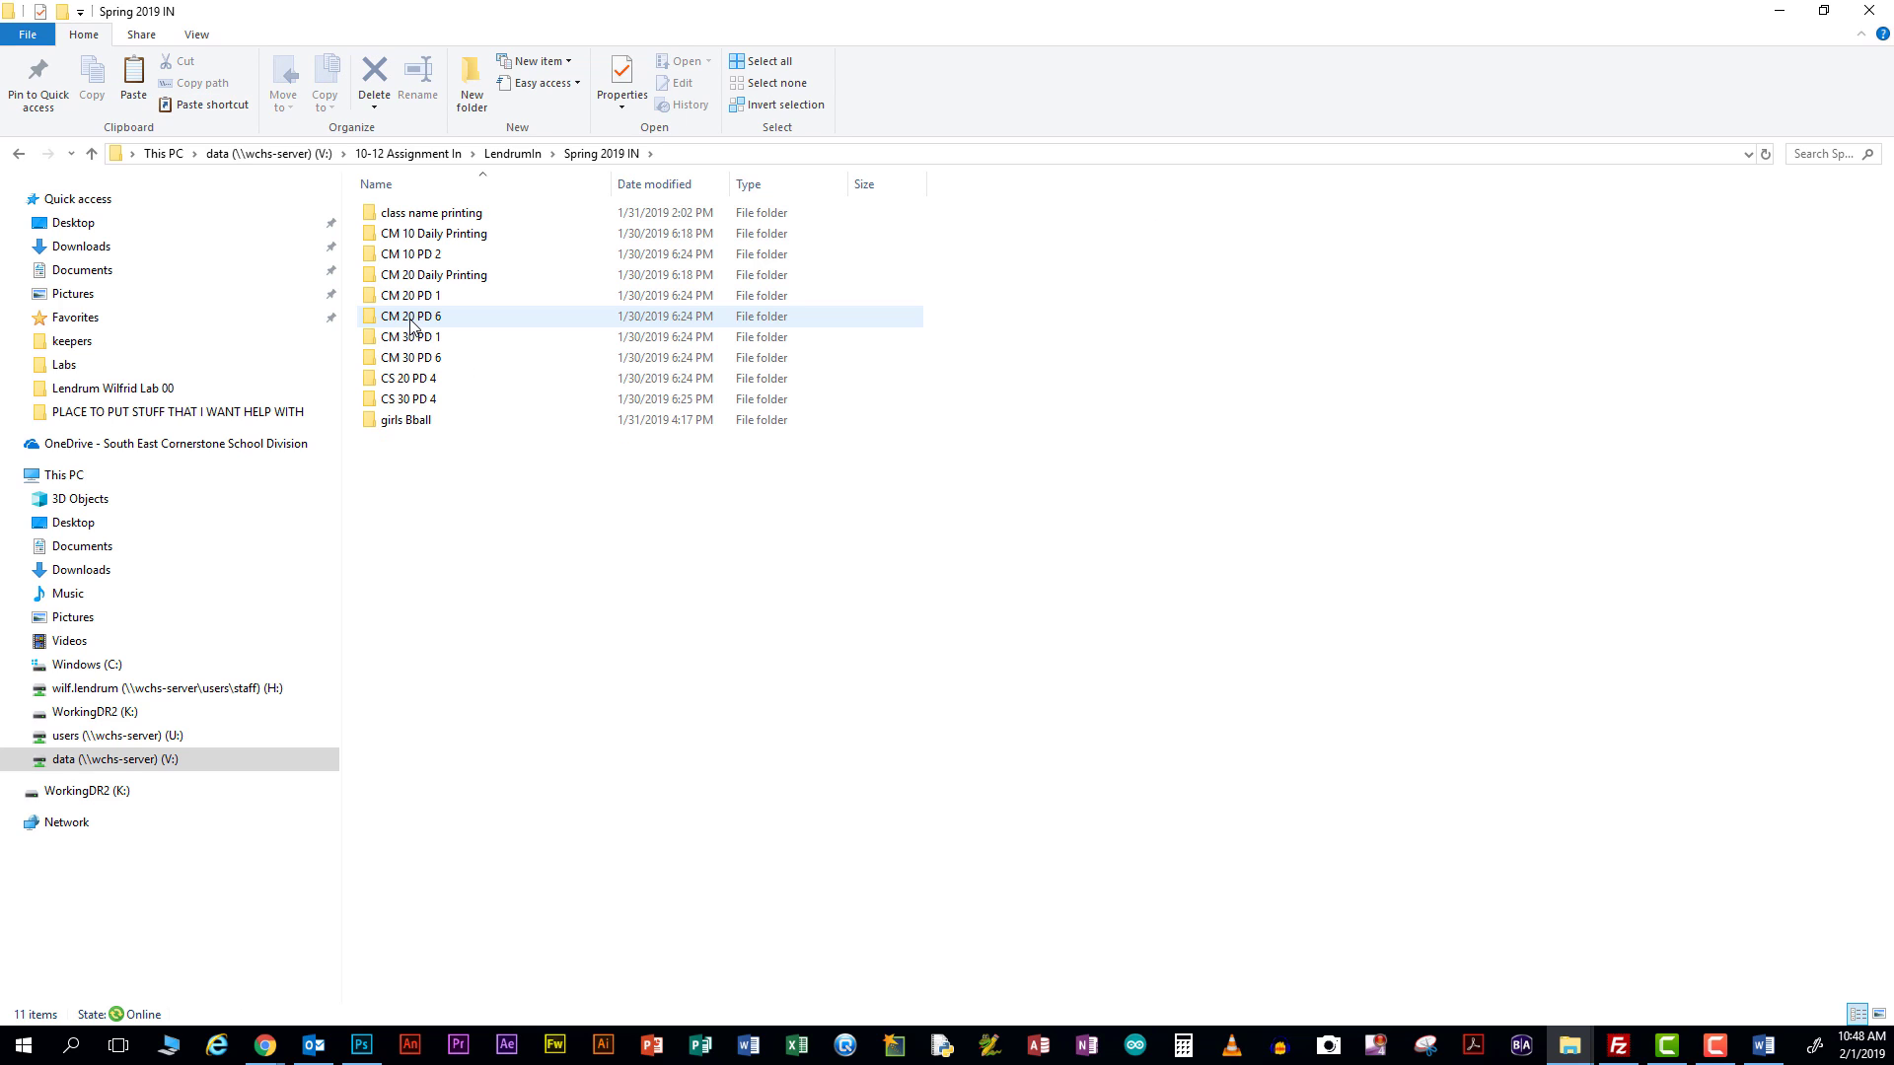
{"action": "double_click", "coordinate": [408, 241]}
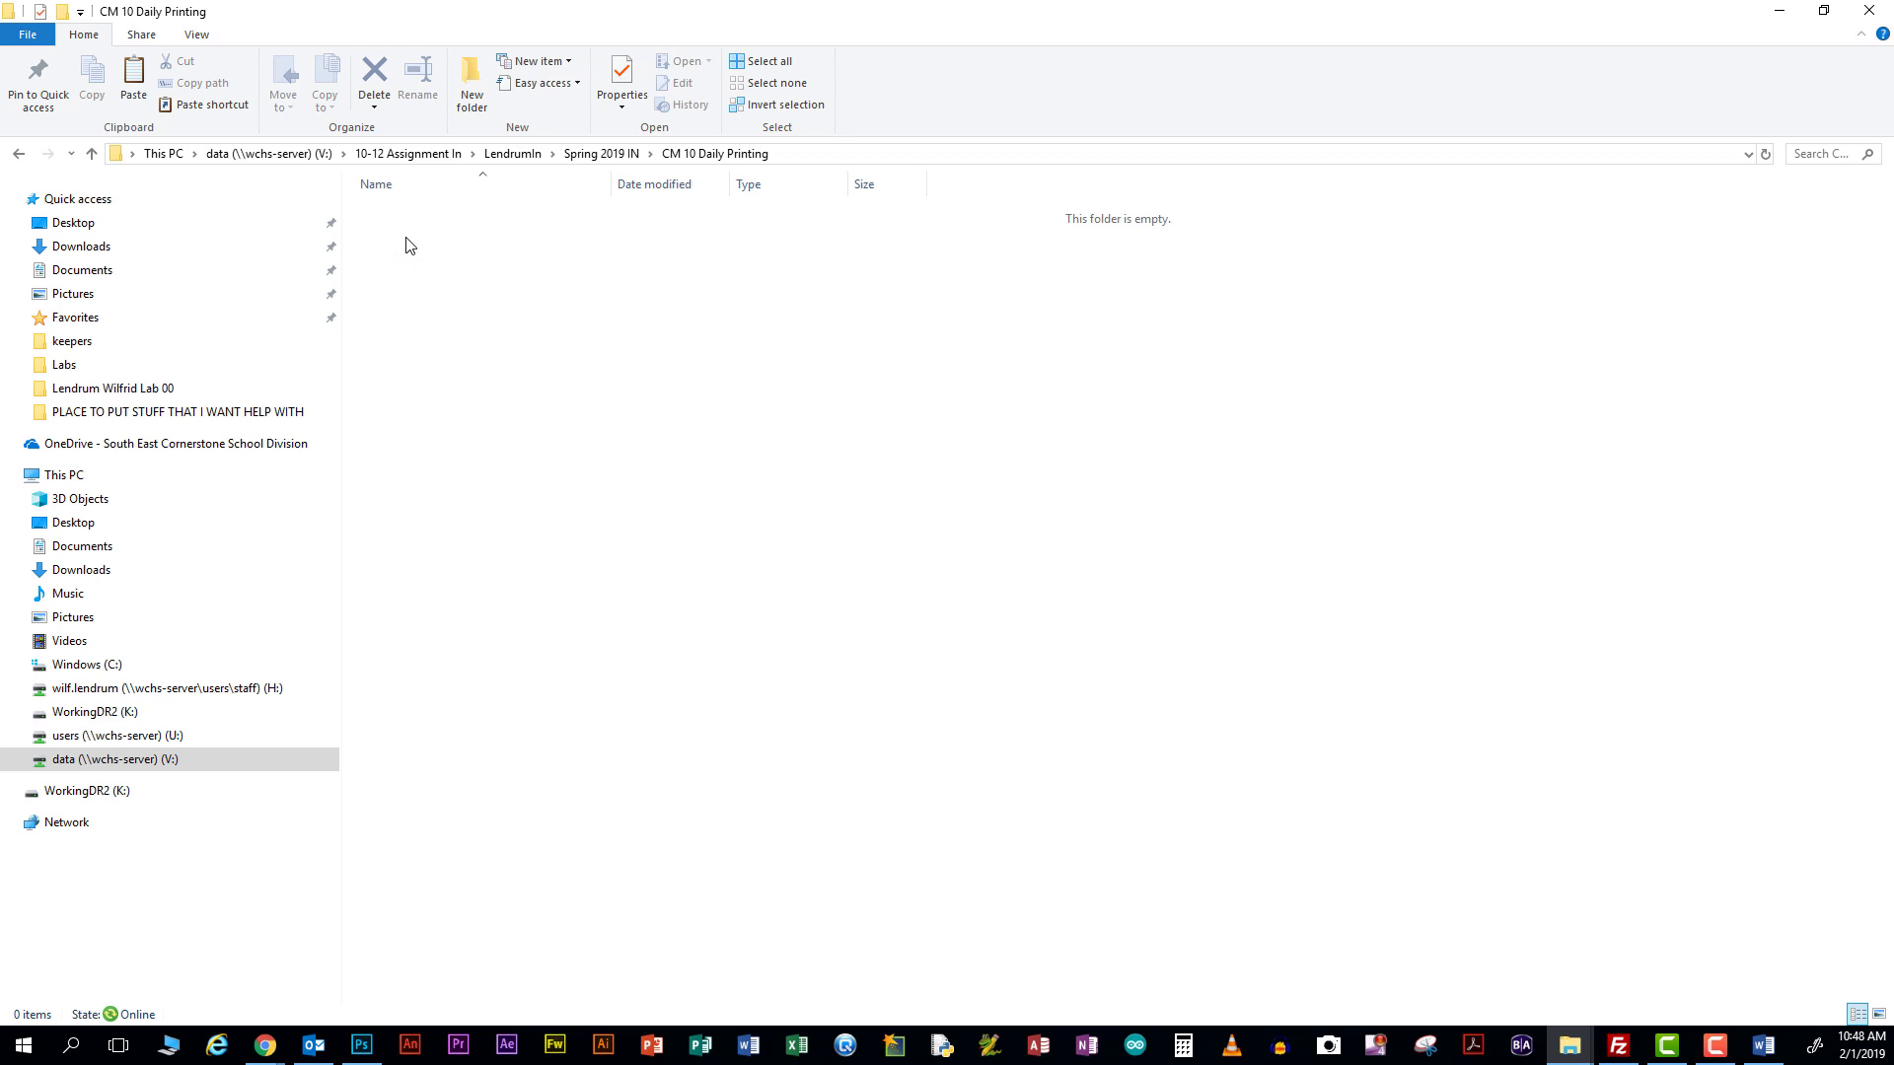
{"action": "right_click", "coordinate": [464, 292]}
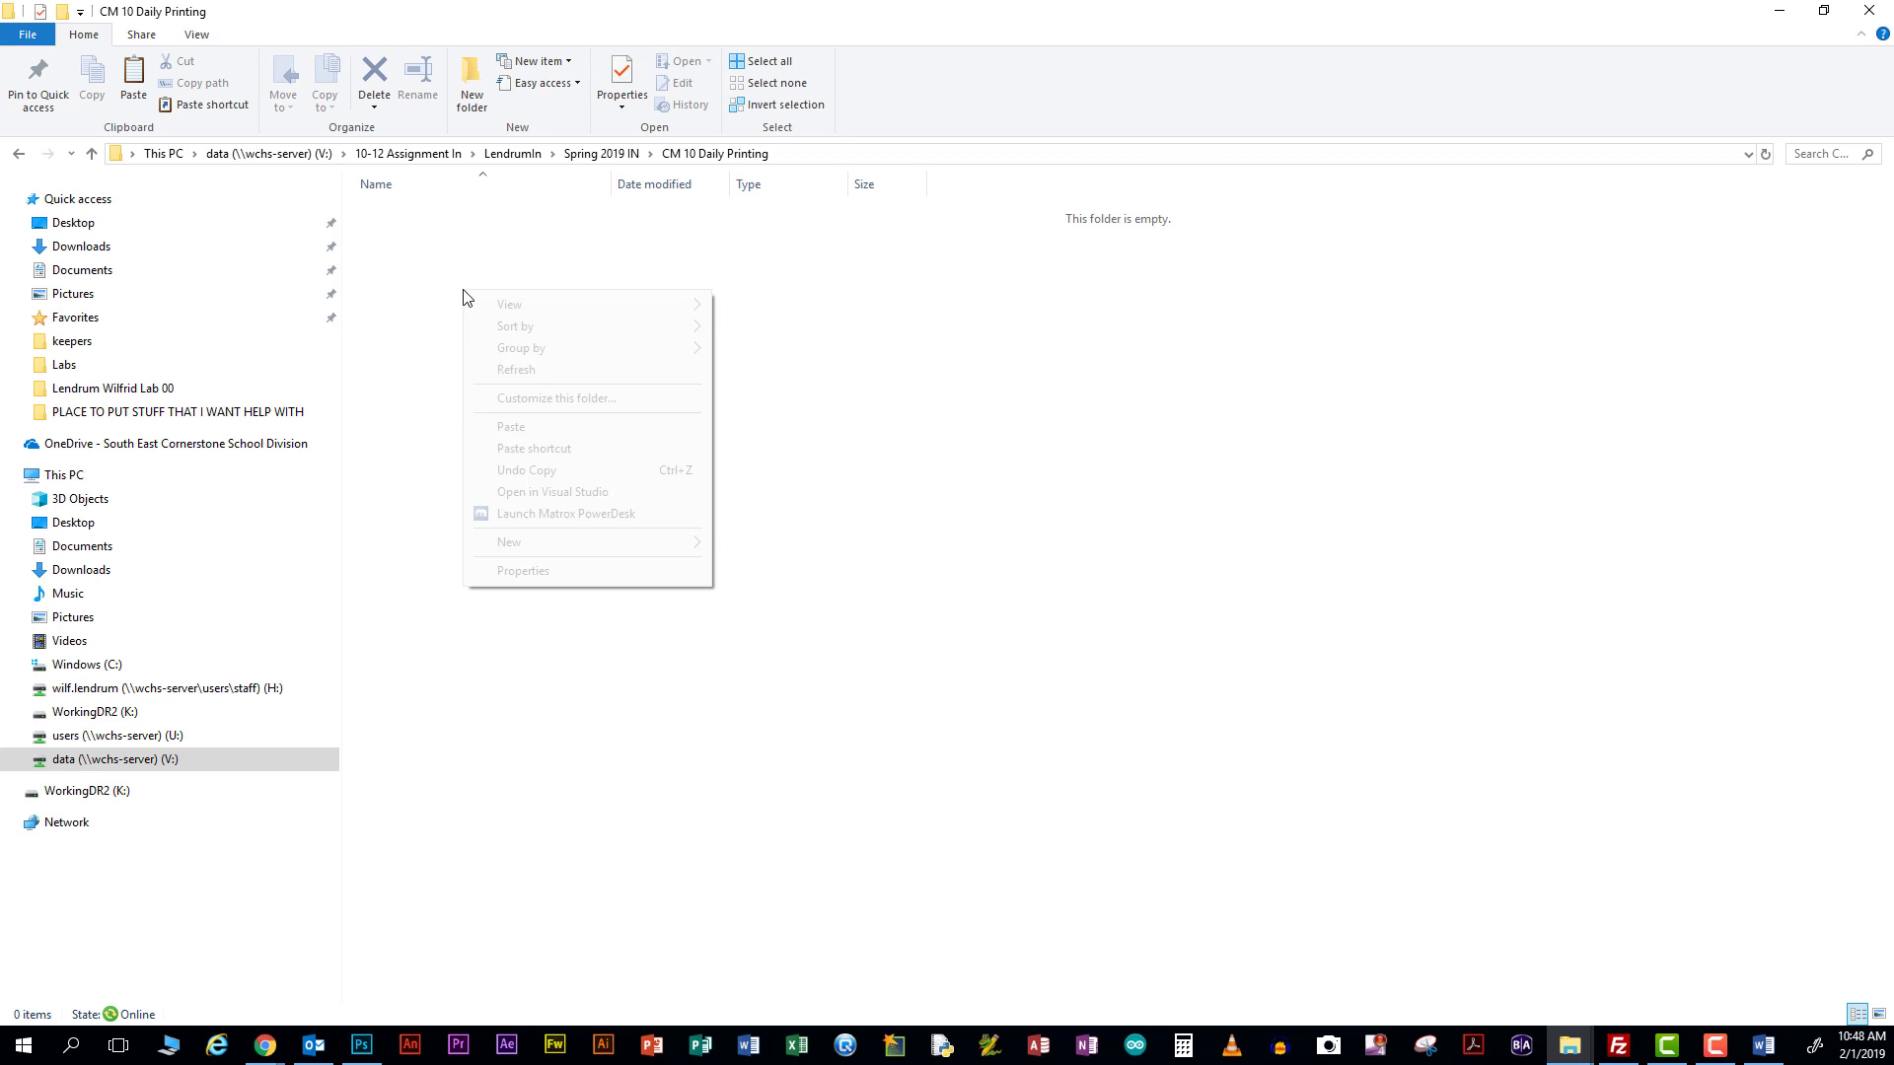
{"action": "left_click", "coordinate": [514, 434]}
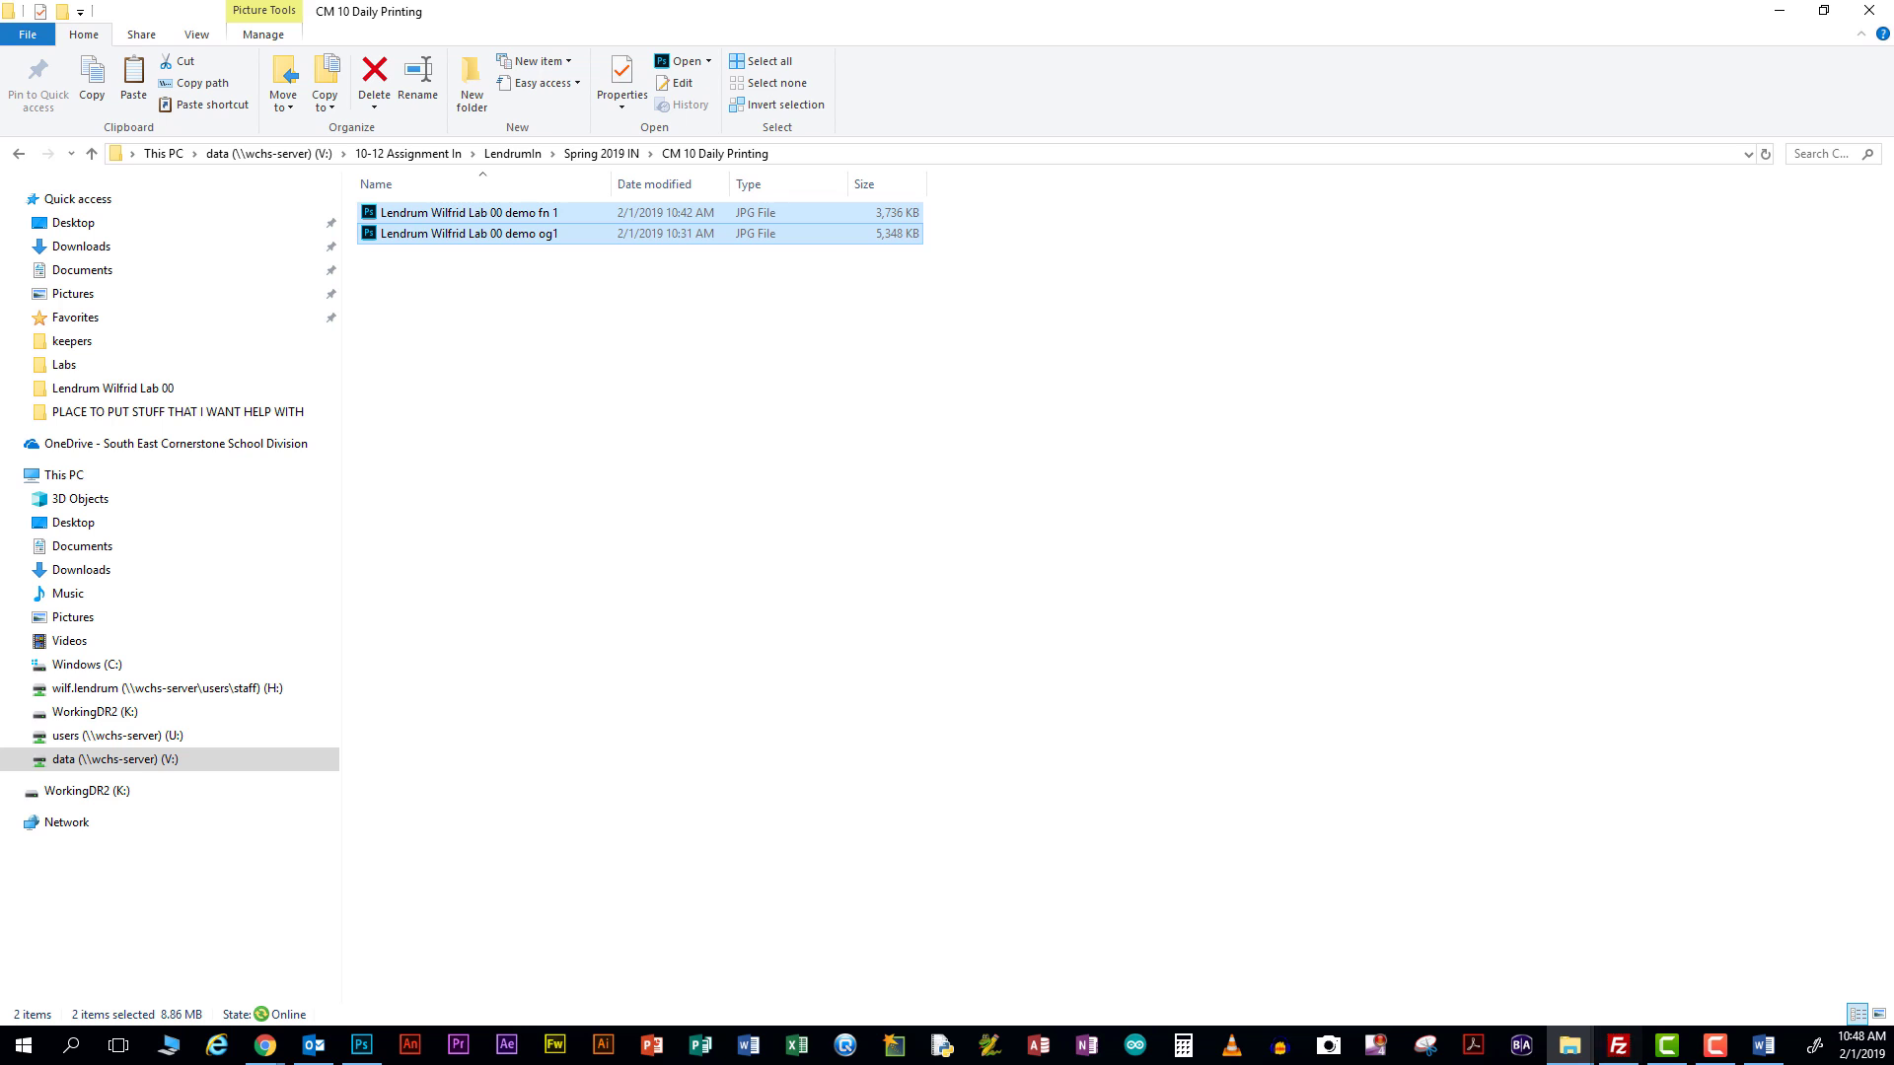
{"action": "left_click", "coordinate": [745, 1046]}
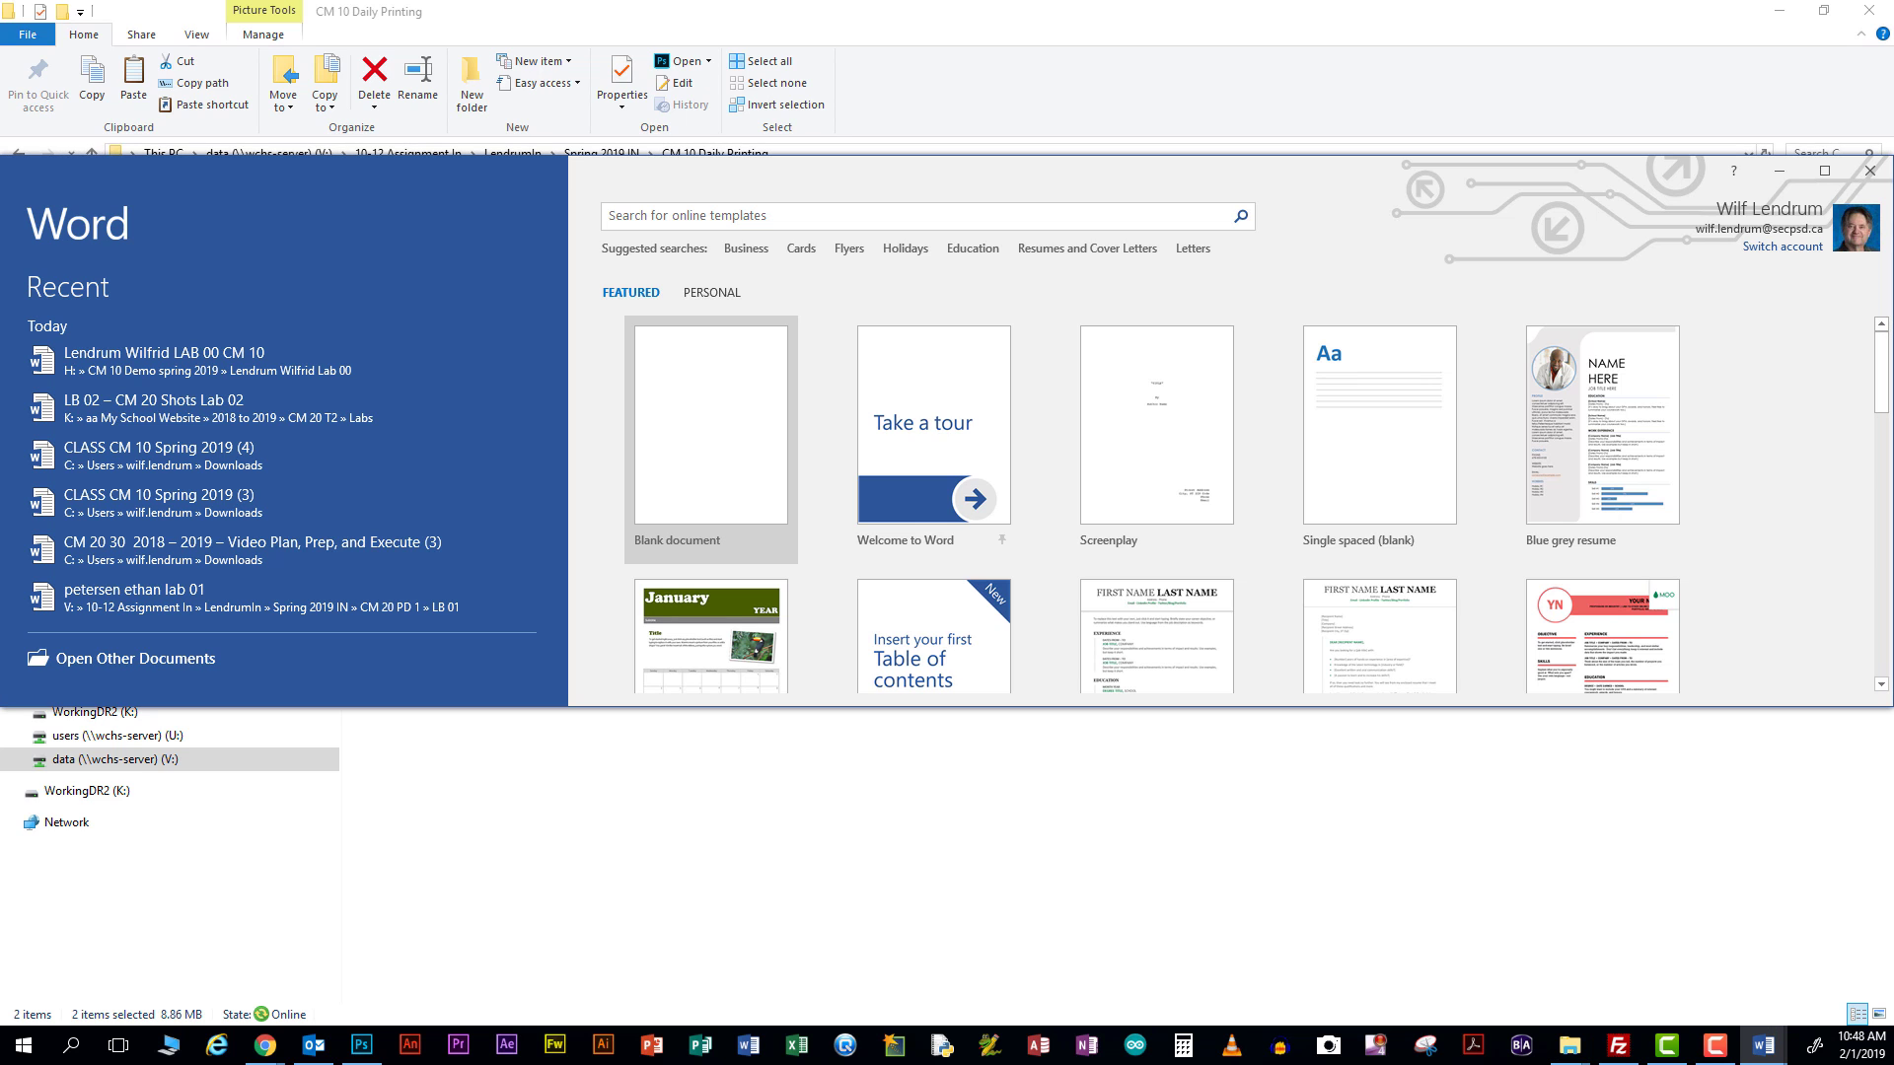
Dismiss Word's start screen and mark the 'ordered 4 images to be printed' row with y
{"action": "left_click", "coordinate": [1870, 171]}
{"action": "key", "text": "alt+Tab"}
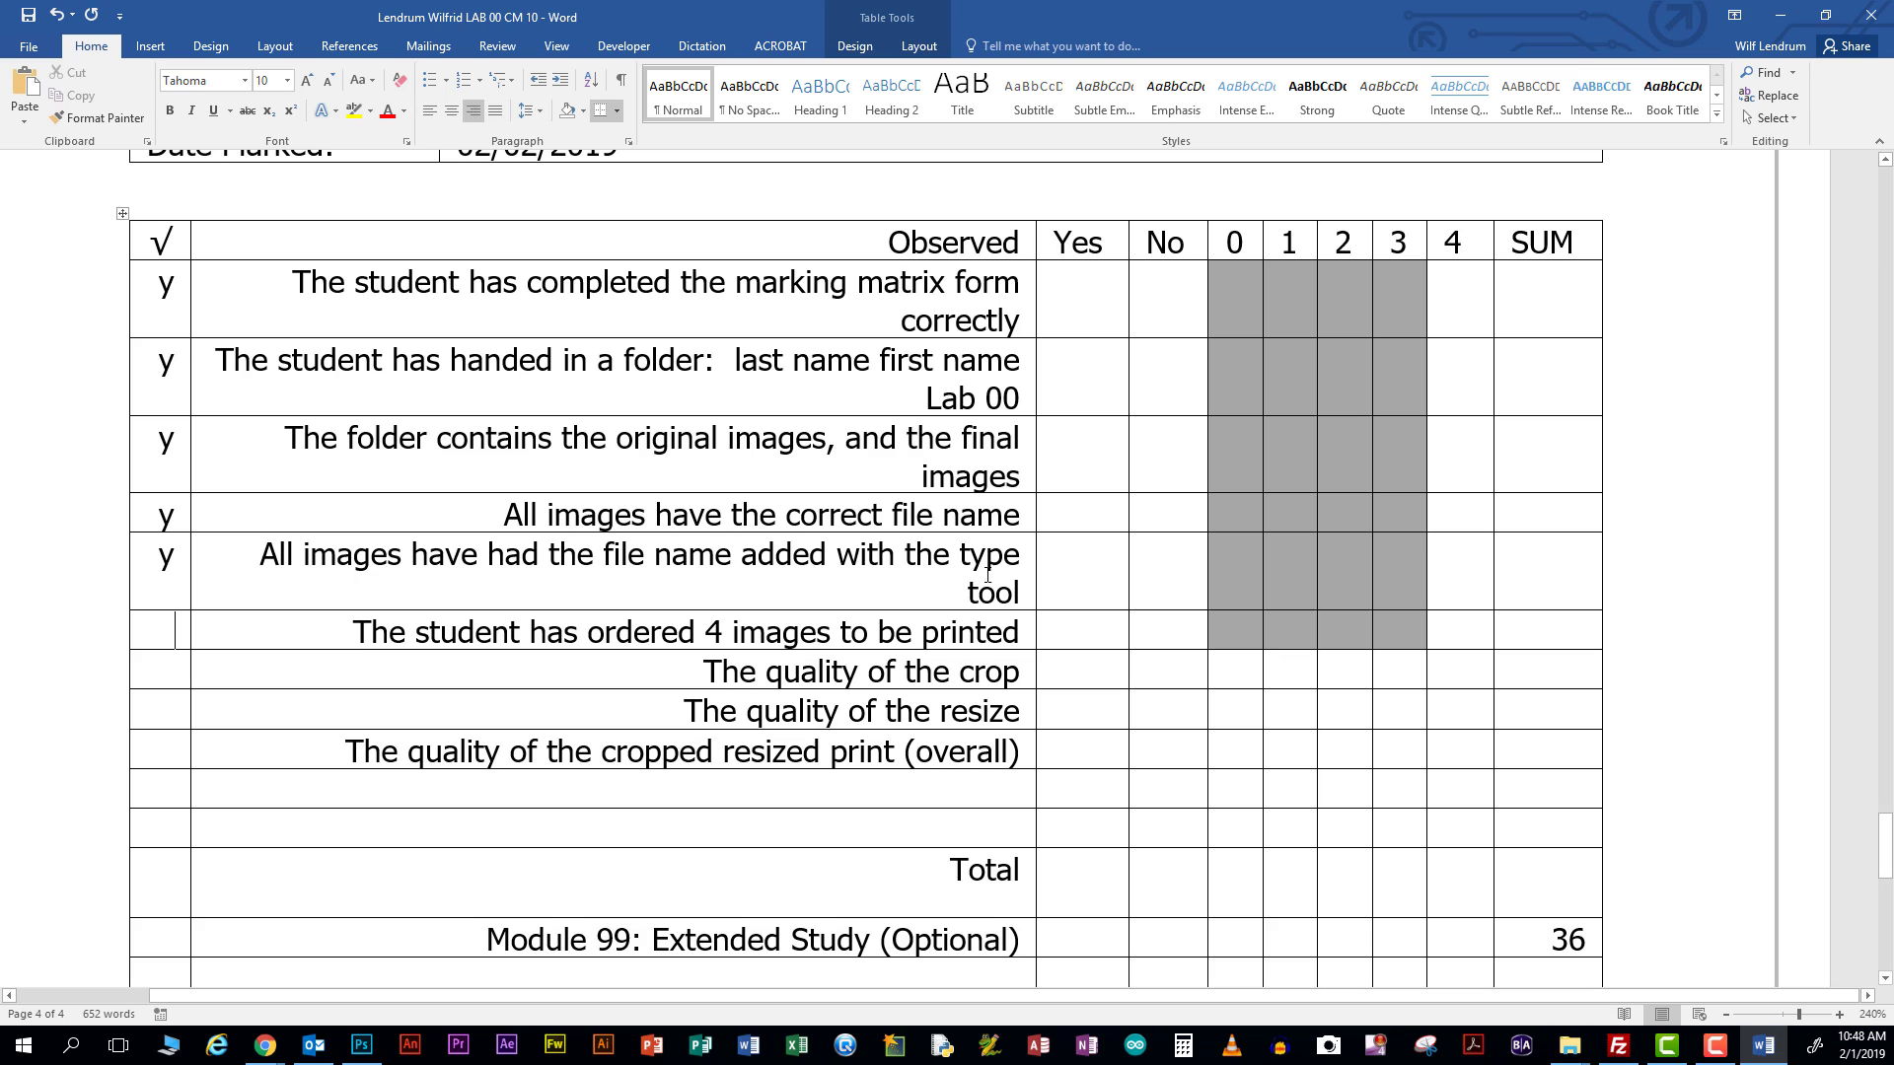
{"action": "scroll", "coordinate": [988, 574], "scroll_direction": "down", "scroll_amount": 1}
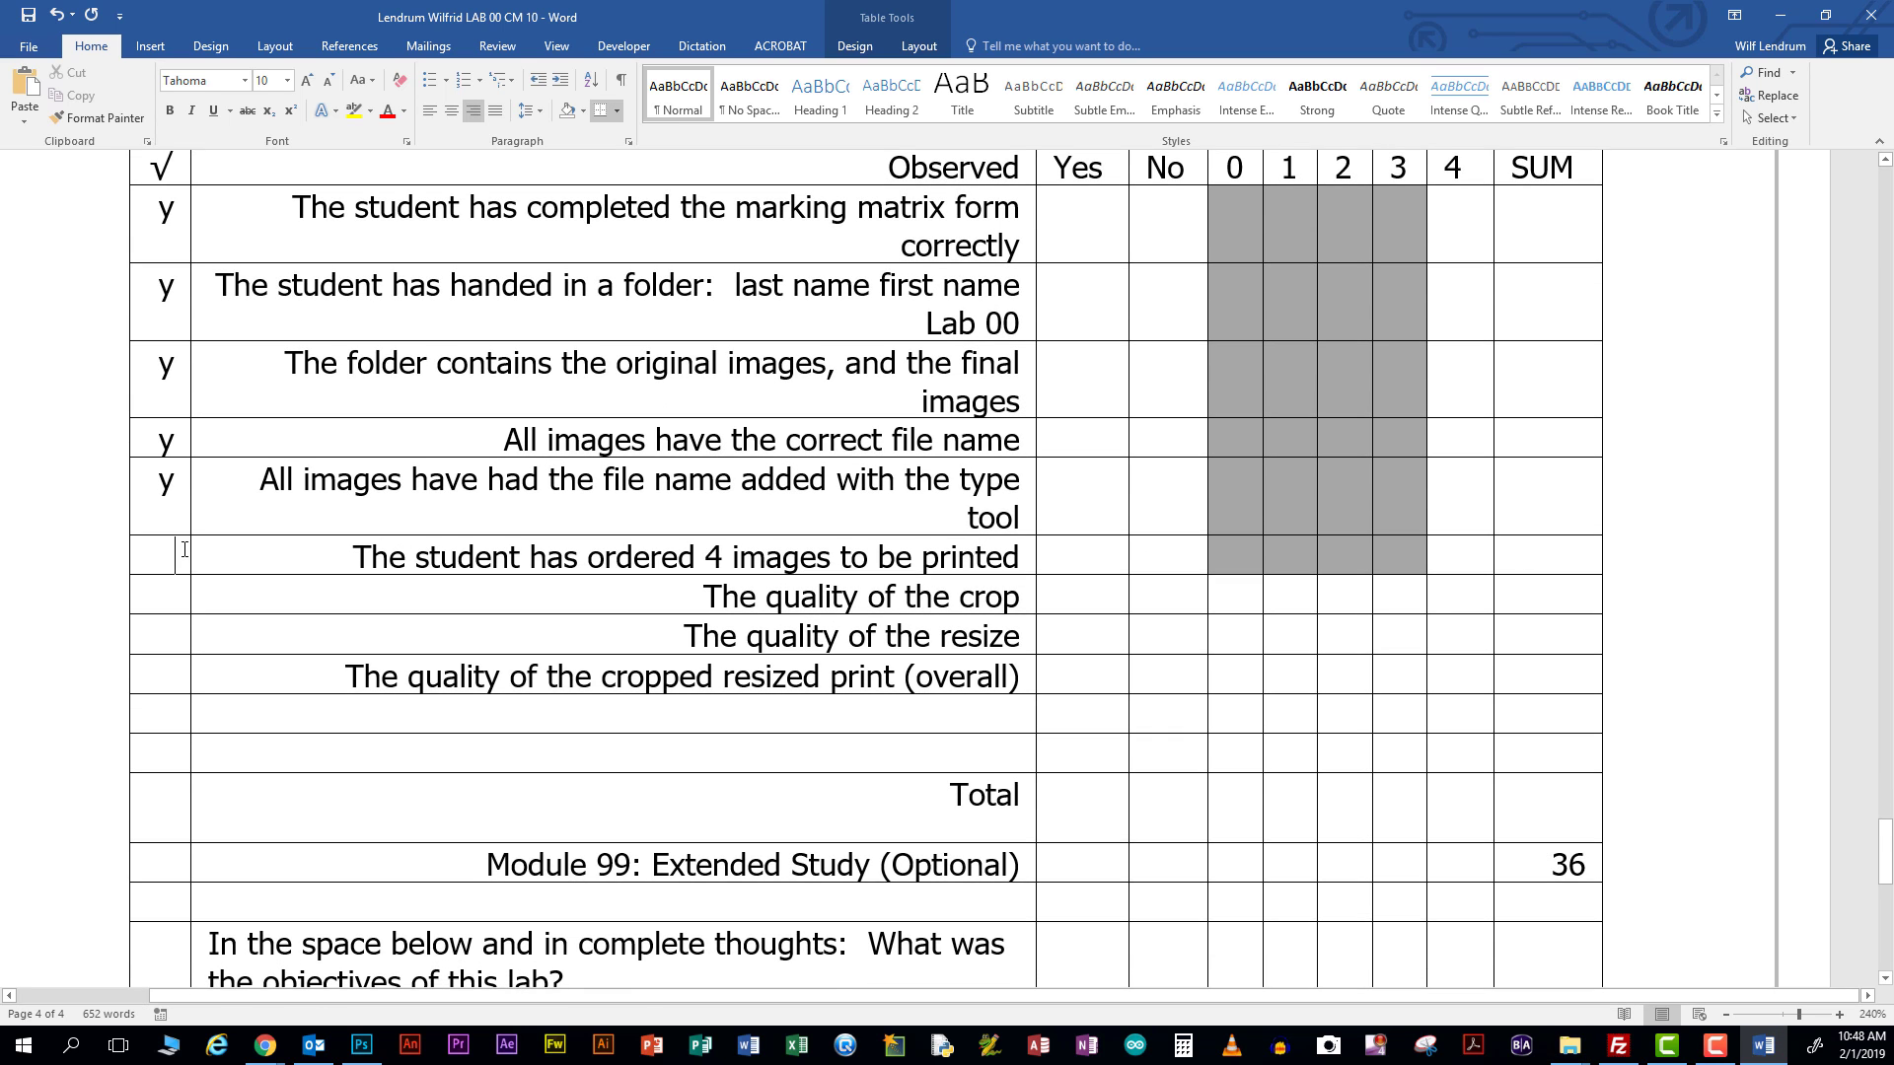
{"action": "type", "text": "y"}
{"action": "scroll", "coordinate": [876, 597], "scroll_direction": "down", "scroll_amount": 2}
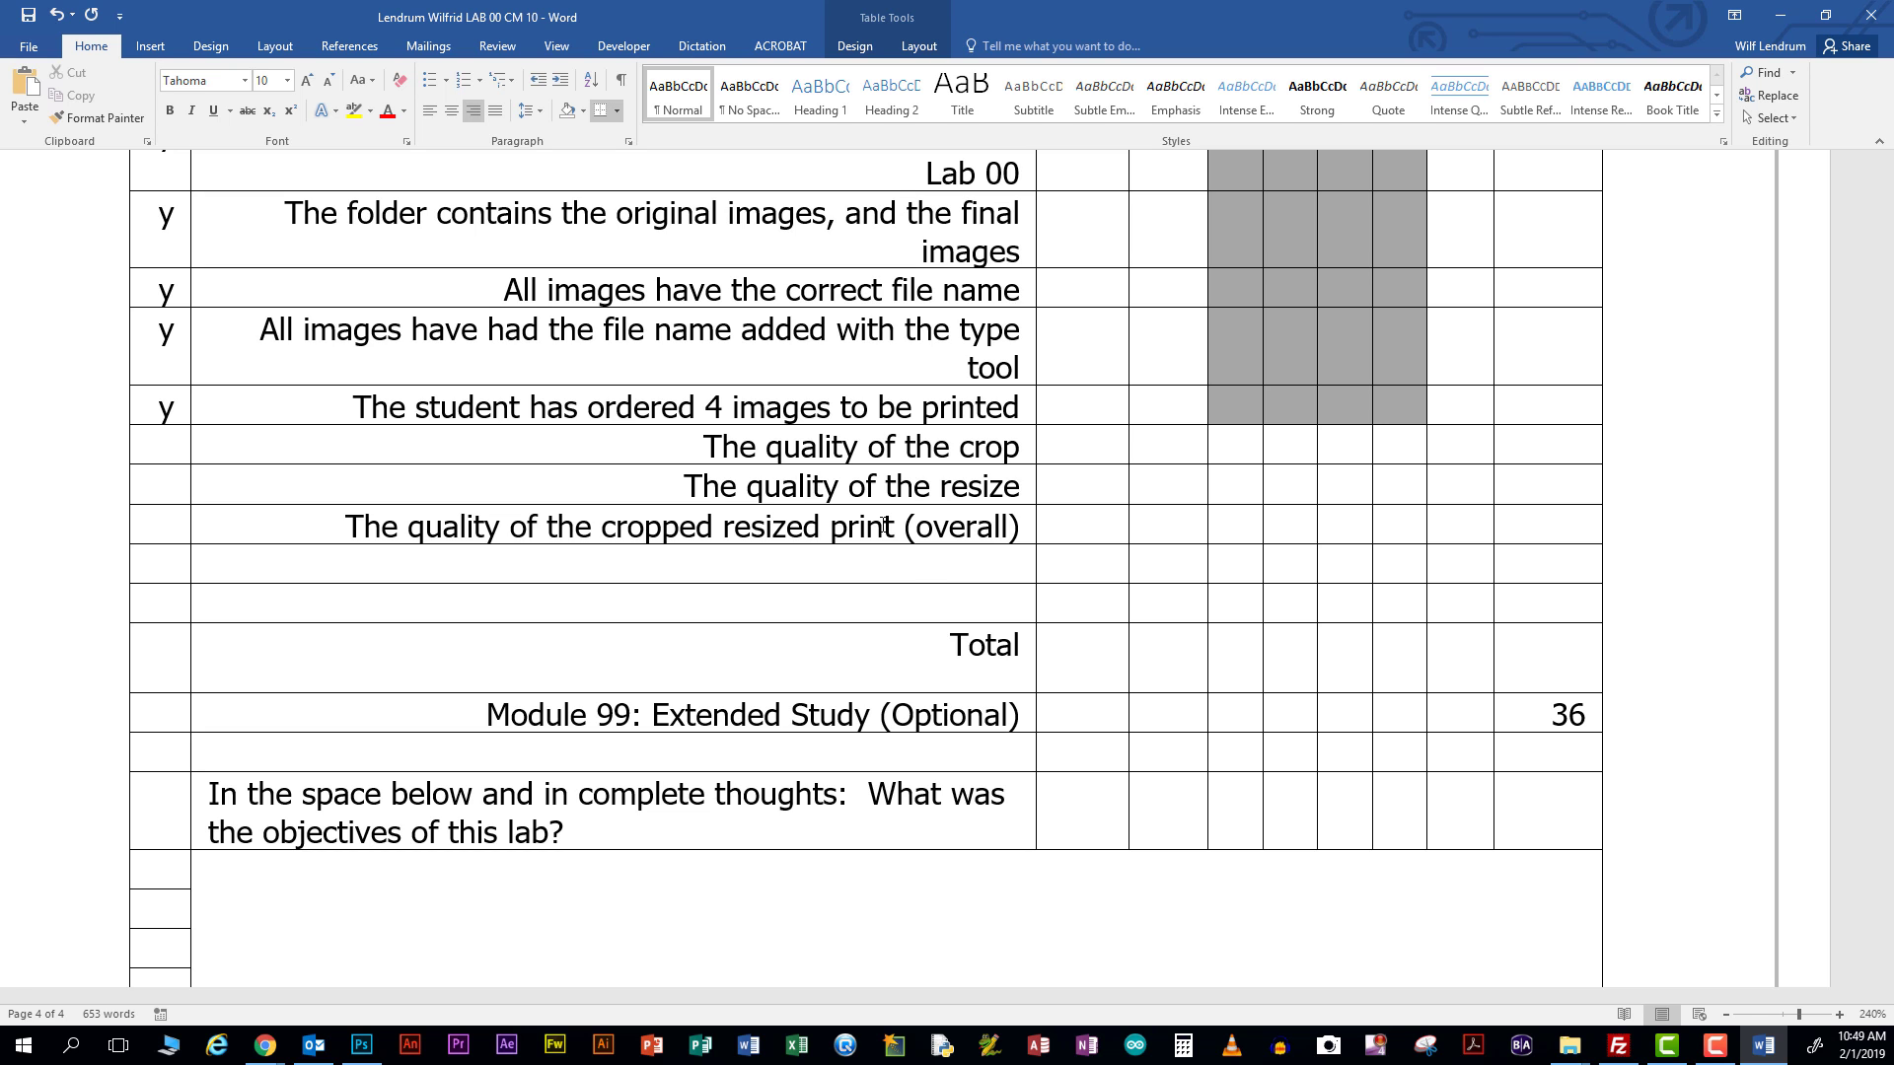
{"action": "scroll", "coordinate": [927, 582], "scroll_direction": "down", "scroll_amount": 3}
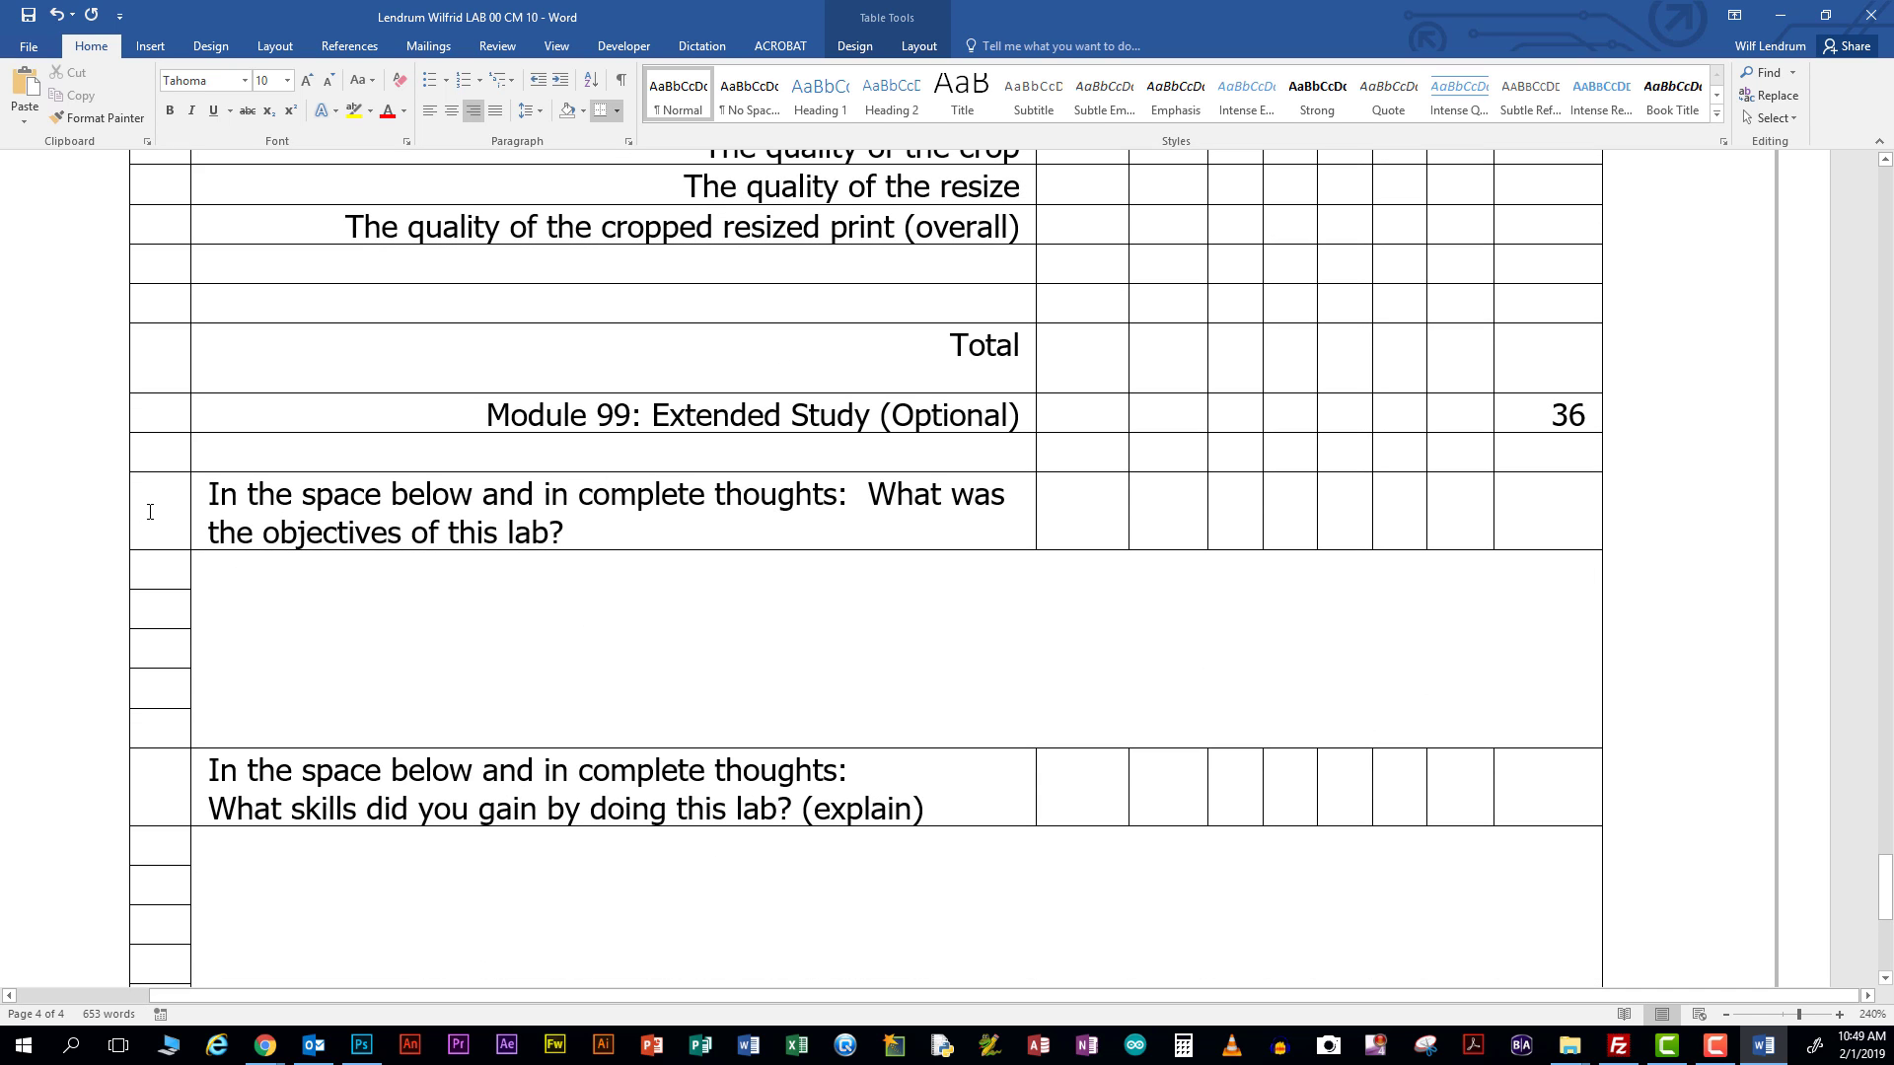
{"action": "left_click", "coordinate": [150, 511]}
Type the objectives answer: 'The objectives of this lab are, to learn and practice, how to crop an image…'
{"action": "left_click", "coordinate": [319, 602]}
{"action": "type", "text": "The objec"}
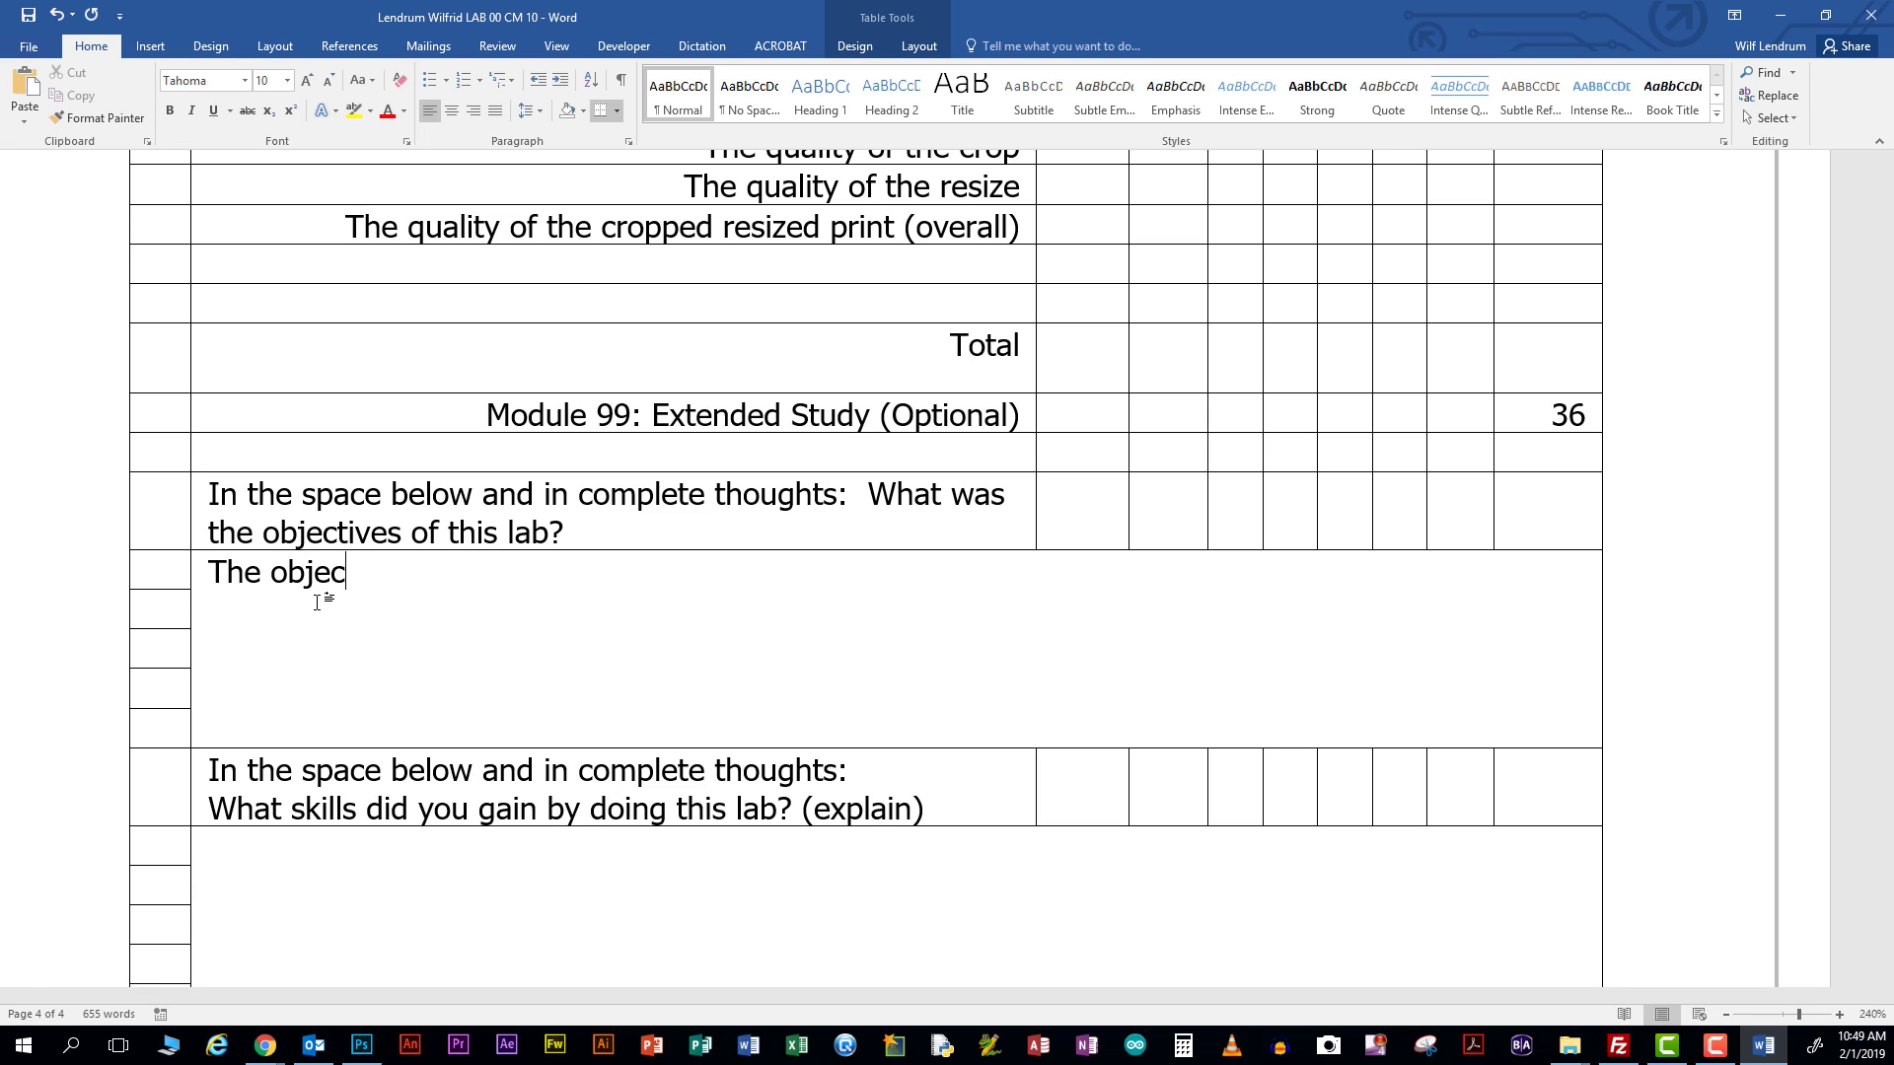
{"action": "type", "text": "tives of this"}
{"action": "key", "text": "BackSpace"}
{"action": "key", "text": "BackSpace"}
{"action": "key", "text": "BackSpace"}
{"action": "type", "text": "this "}
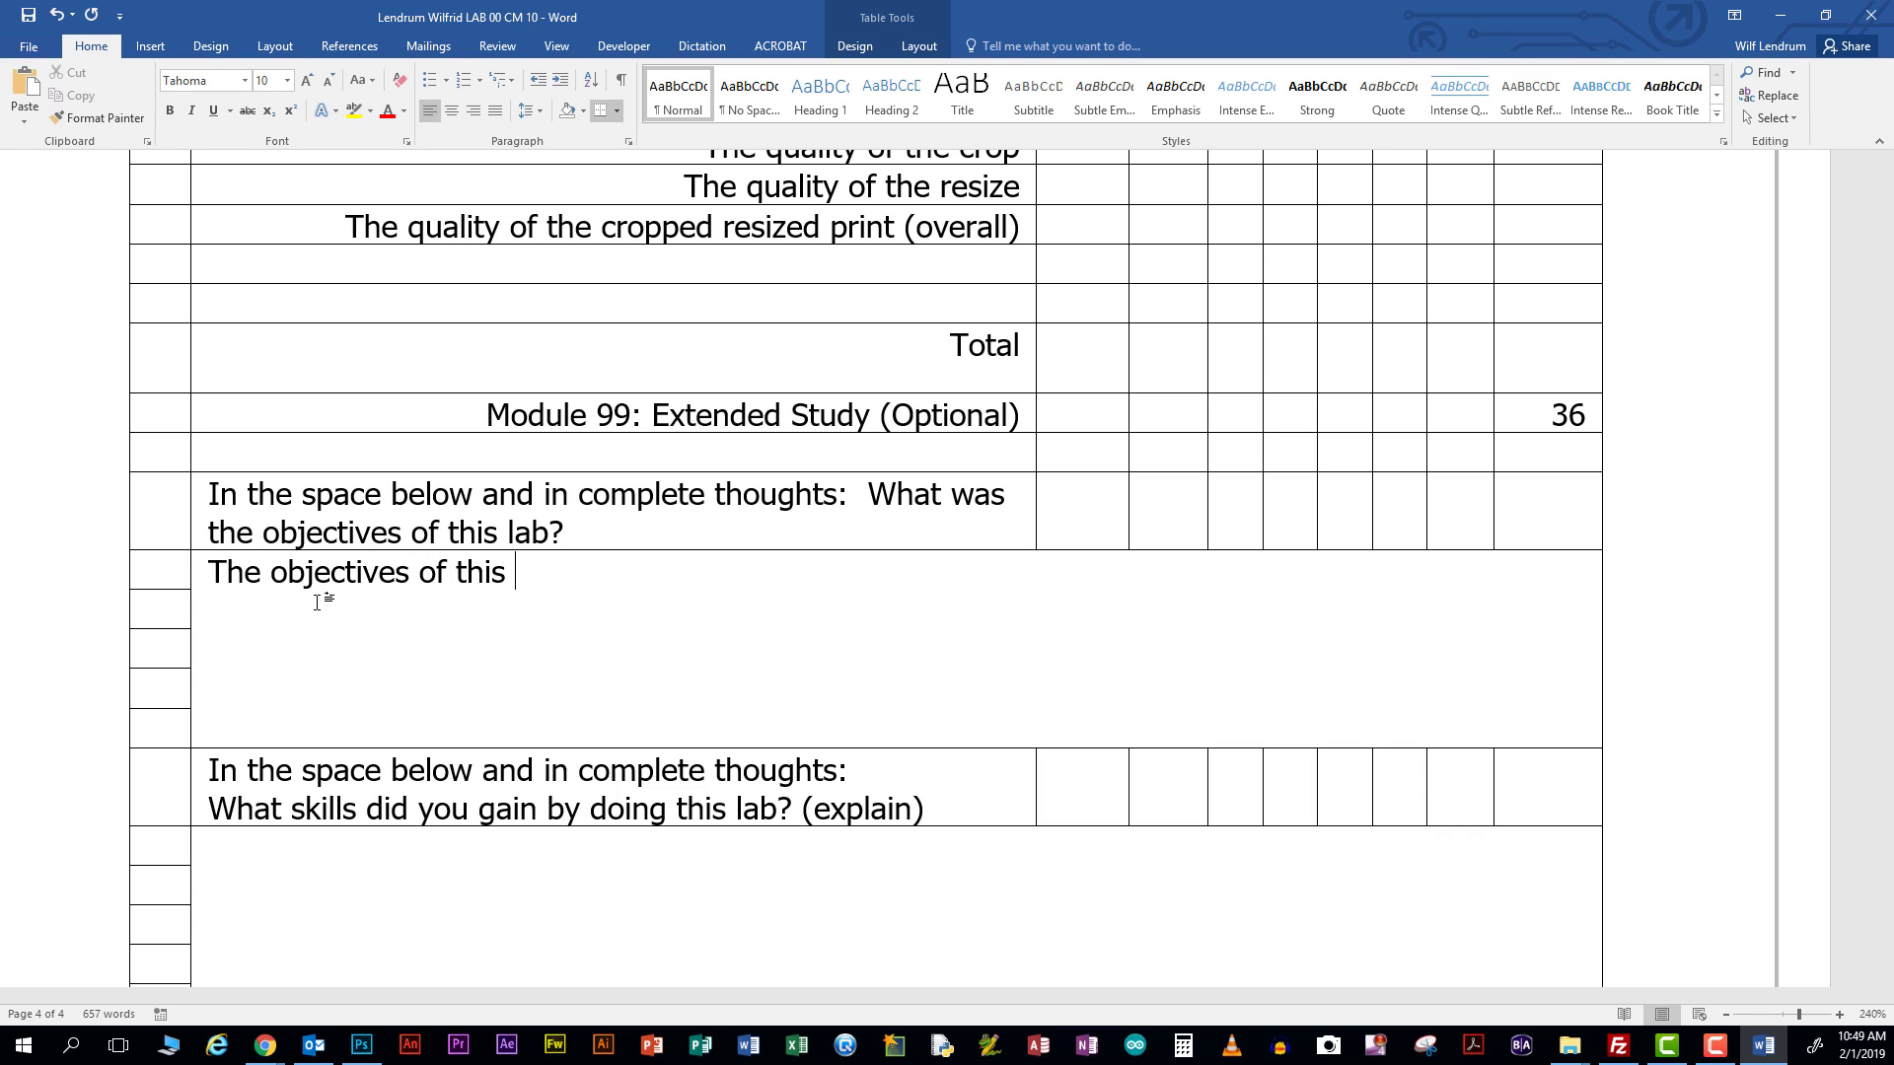
{"action": "type", "text": "lab are, to leanr"}
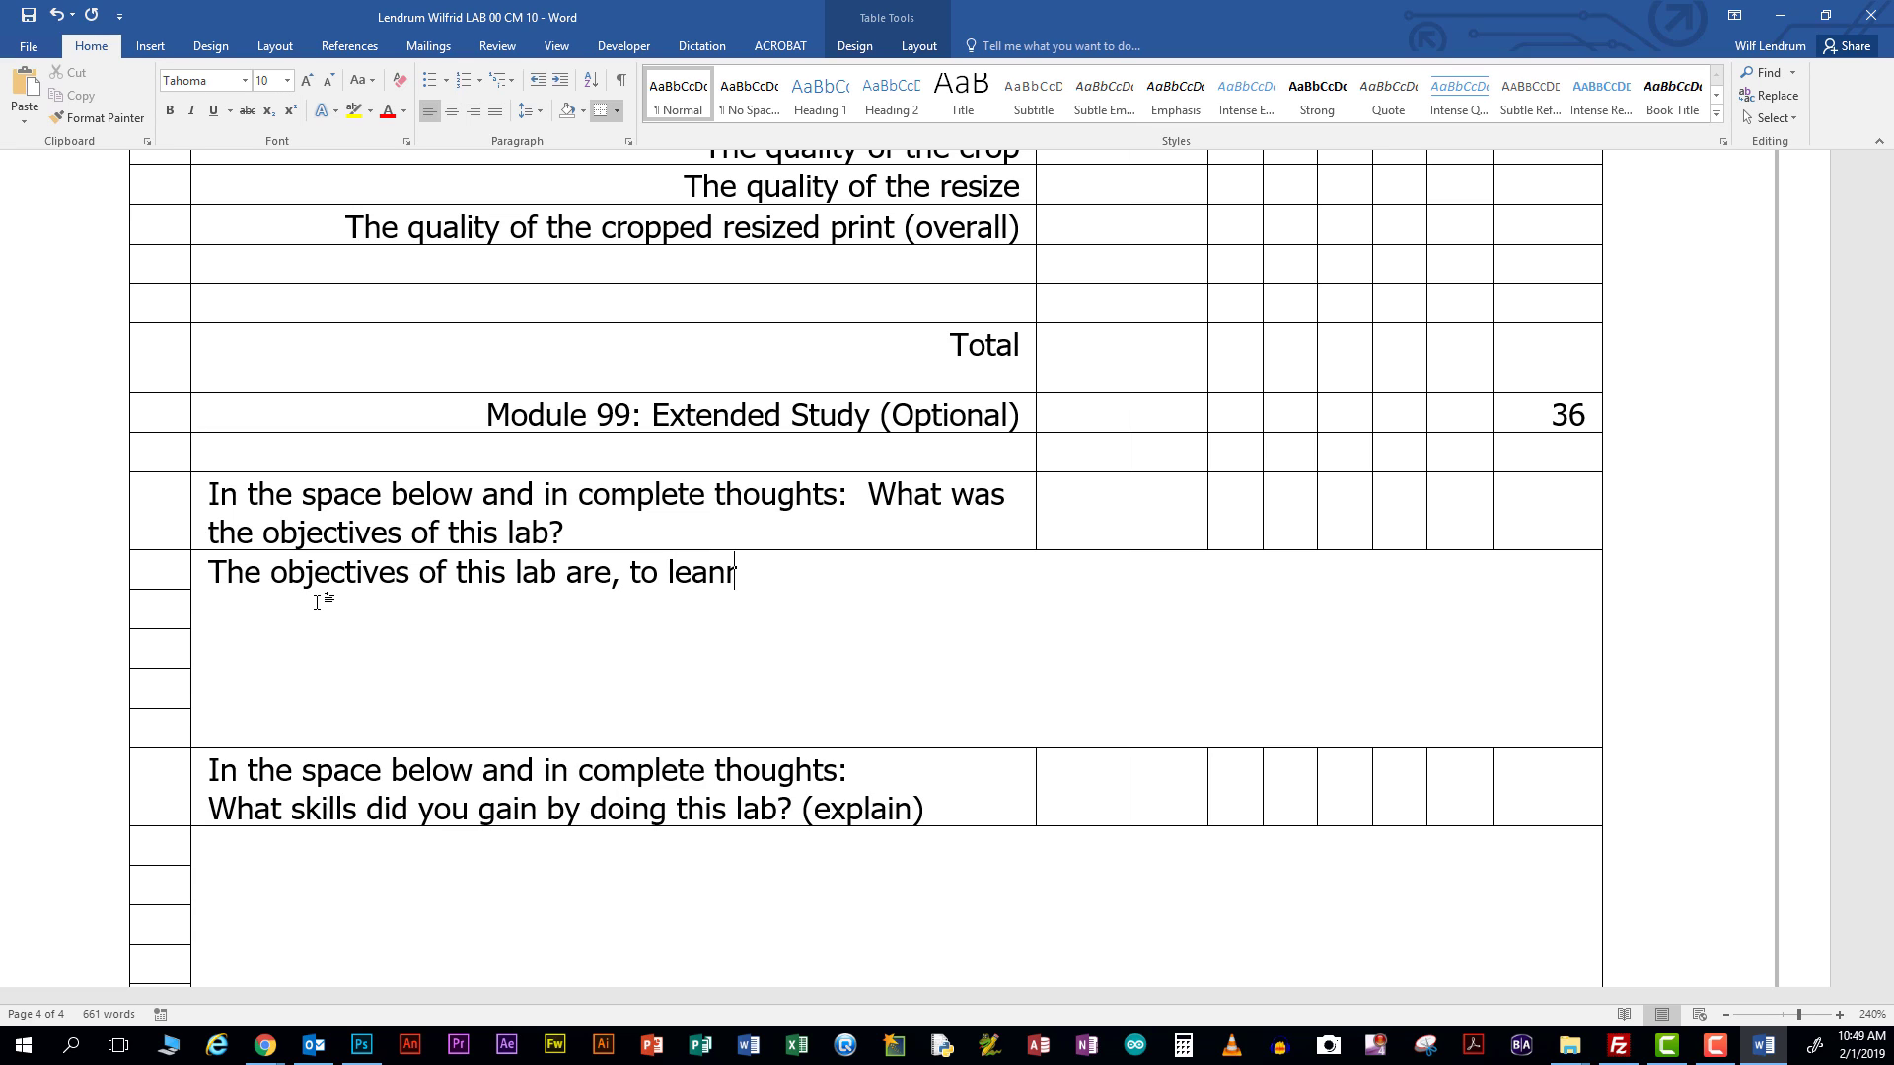
{"action": "key", "text": "BackSpace"}
{"action": "key", "text": "BackSpace"}
{"action": "type", "text": "n and"}
{"action": "key", "text": "BackSpace"}
{"action": "key", "text": "BackSpace"}
{"action": "key", "text": "BackSpace"}
{"action": "key", "text": "BackSpace"}
{"action": "key", "text": "BackSpace"}
{"action": "key", "text": "BackSpace"}
{"action": "type", "text": "rn and pracitec"}
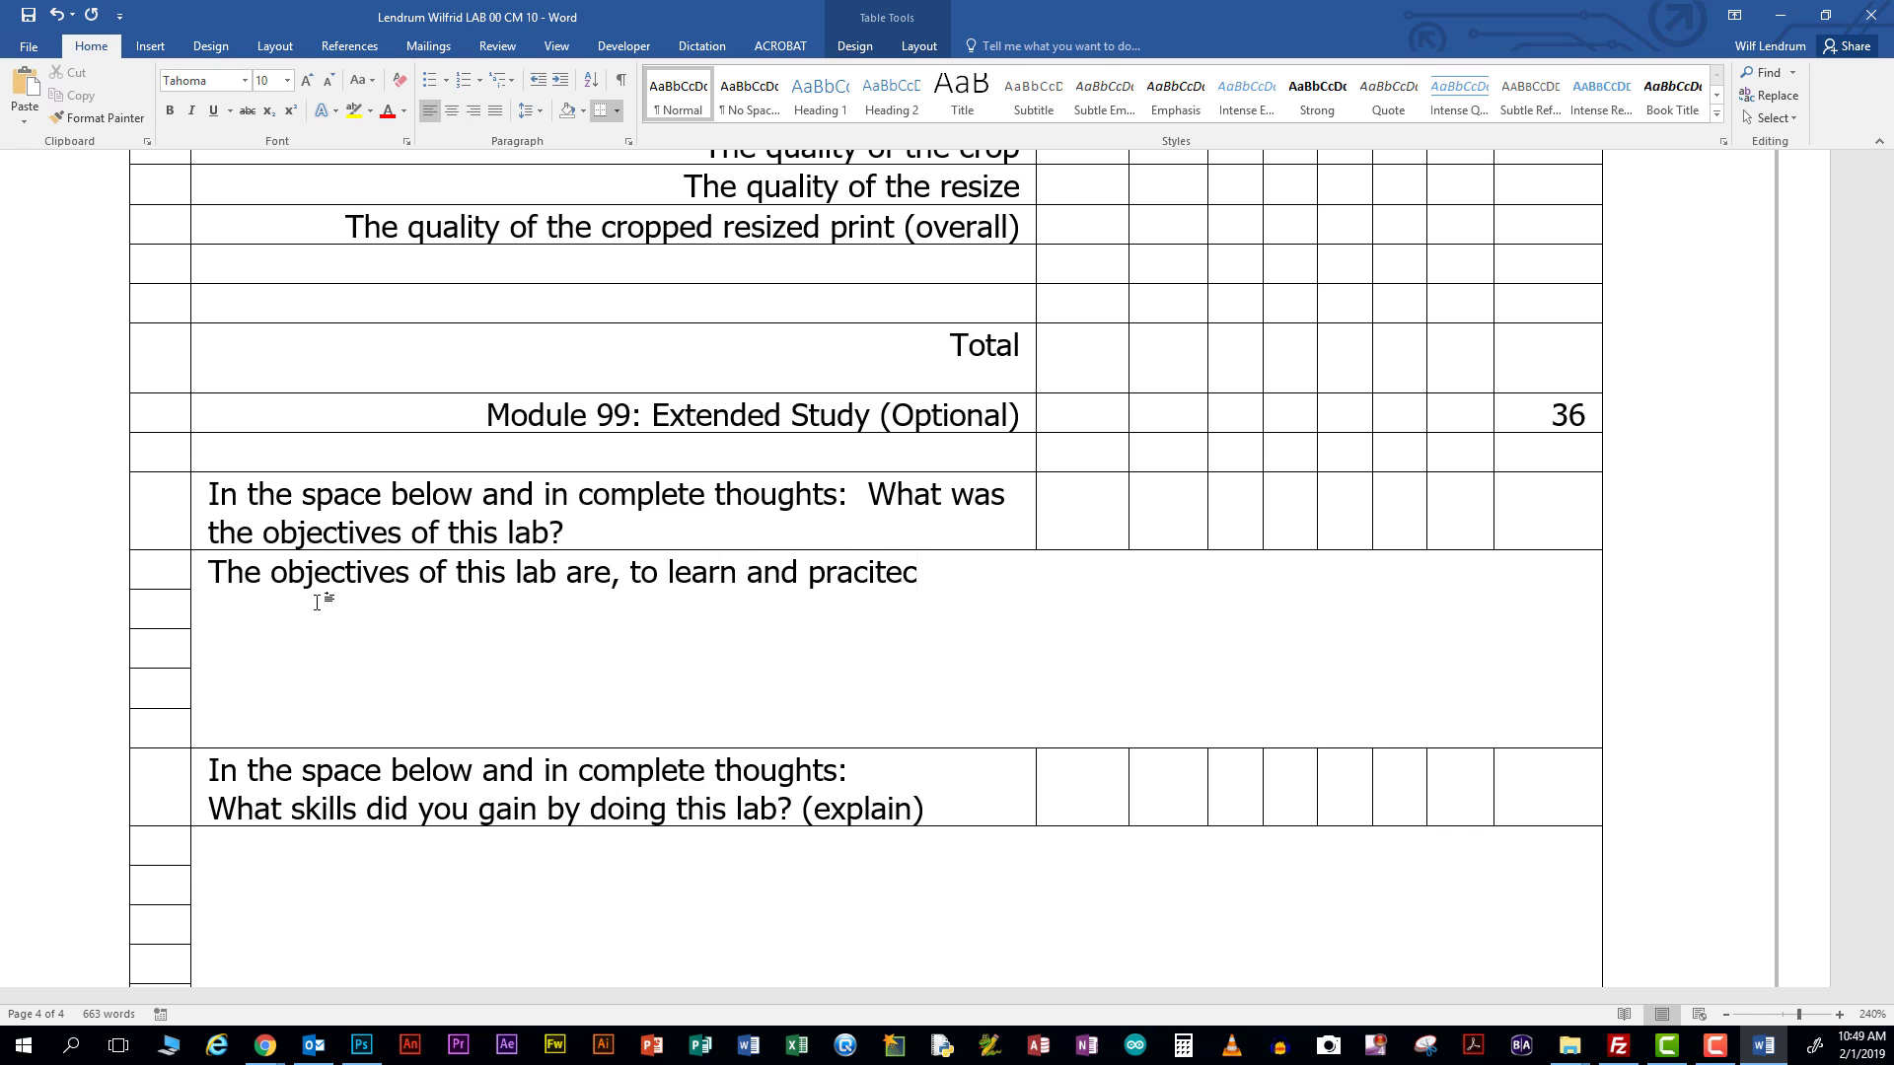
{"action": "key", "text": "BackSpace"}
{"action": "key", "text": "BackSpace"}
{"action": "key", "text": "BackSpace"}
{"action": "type", "text": "ic"}
{"action": "key", "text": "BackSpace"}
{"action": "key", "text": "BackSpace"}
{"action": "key", "text": "BackSpace"}
{"action": "key", "text": "BackSpace"}
{"action": "type", "text": "tice, how to crop "}
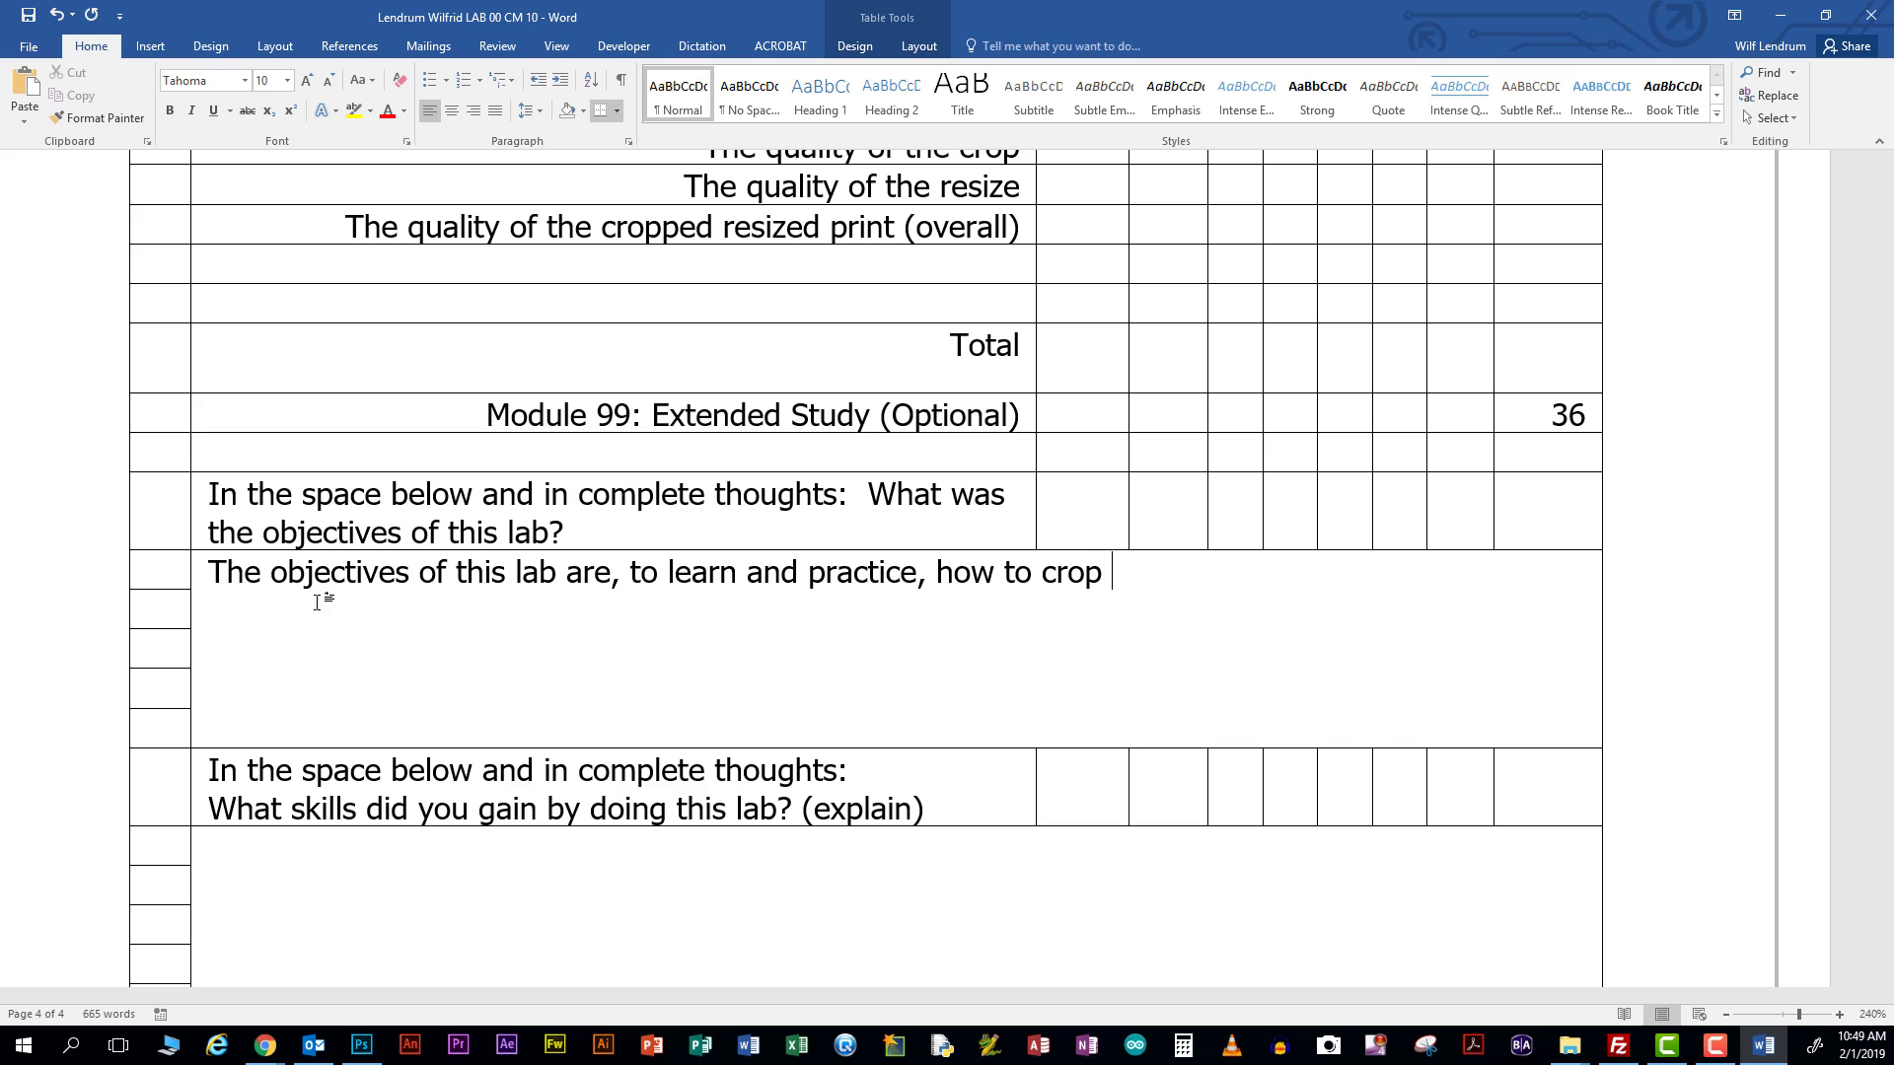
{"action": "type", "text": "an image, how"}
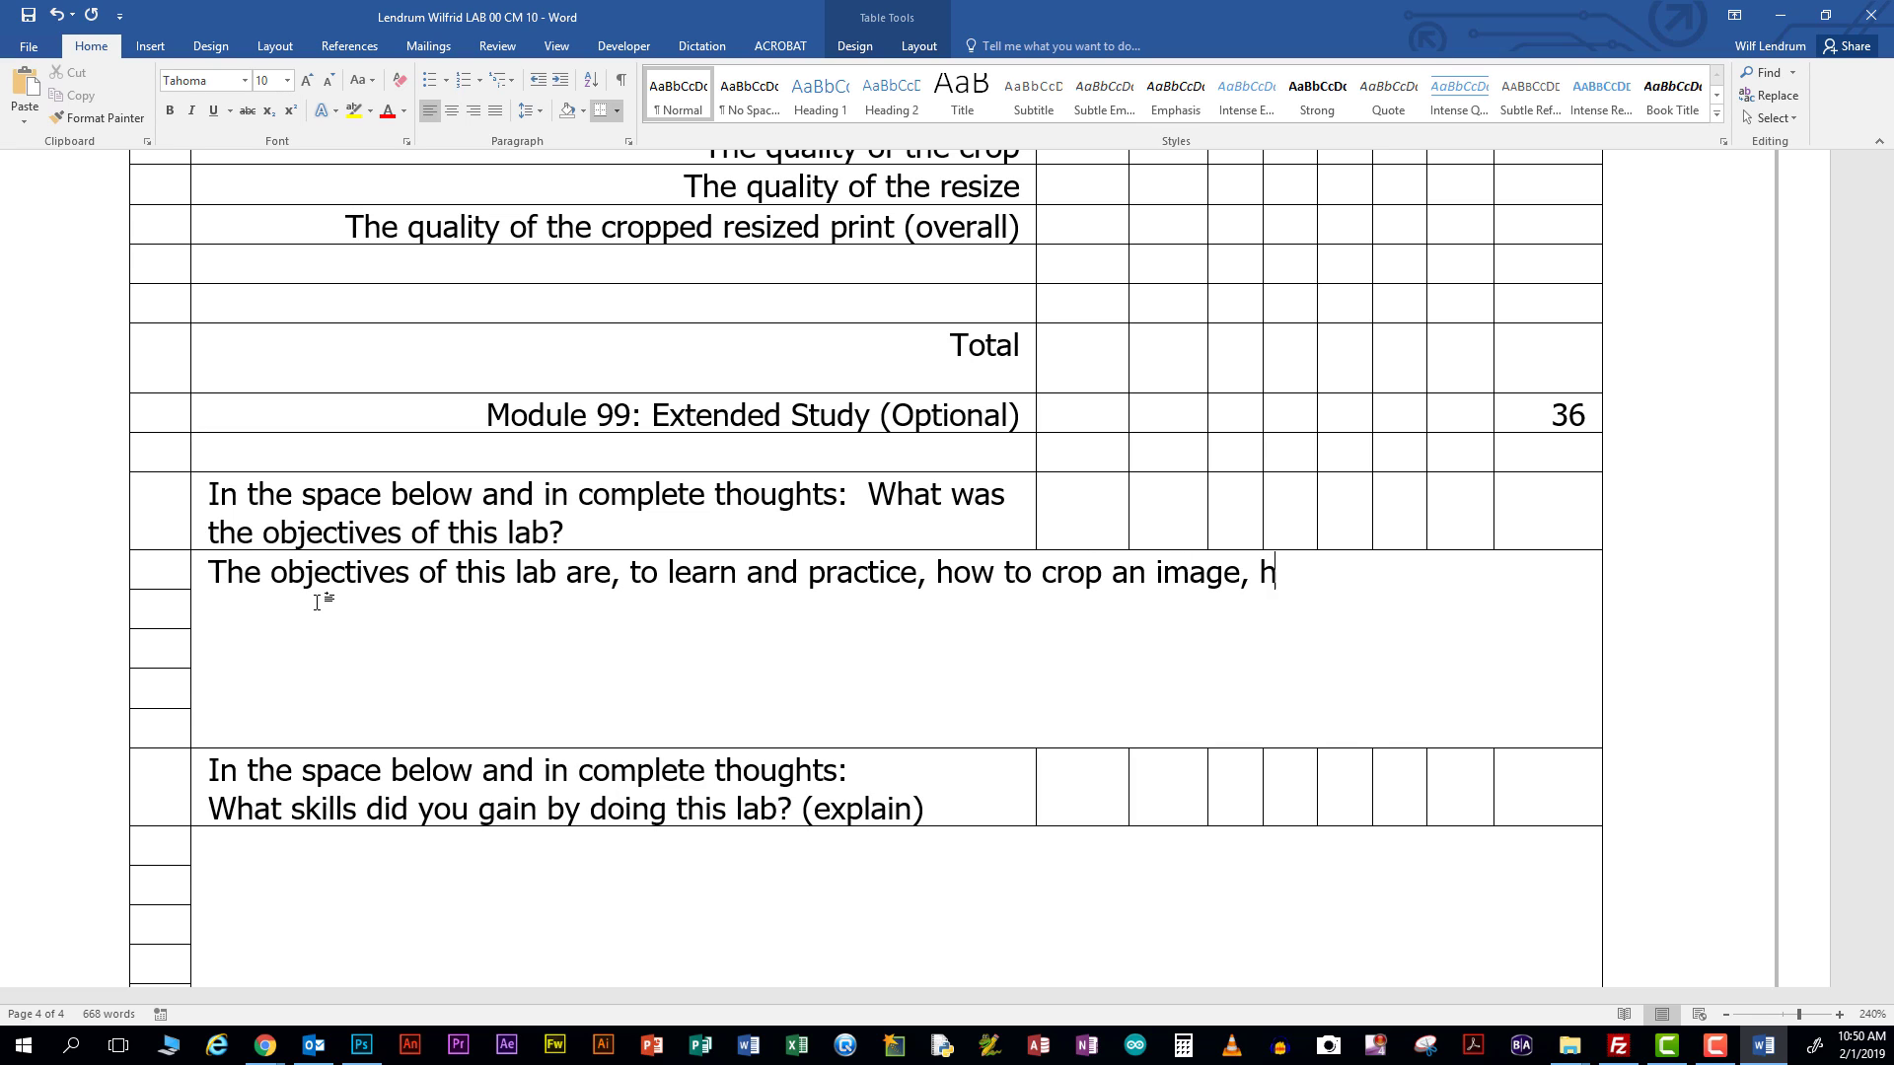
{"action": "type", "text": " to "}
{"action": "type", "text": "add te"}
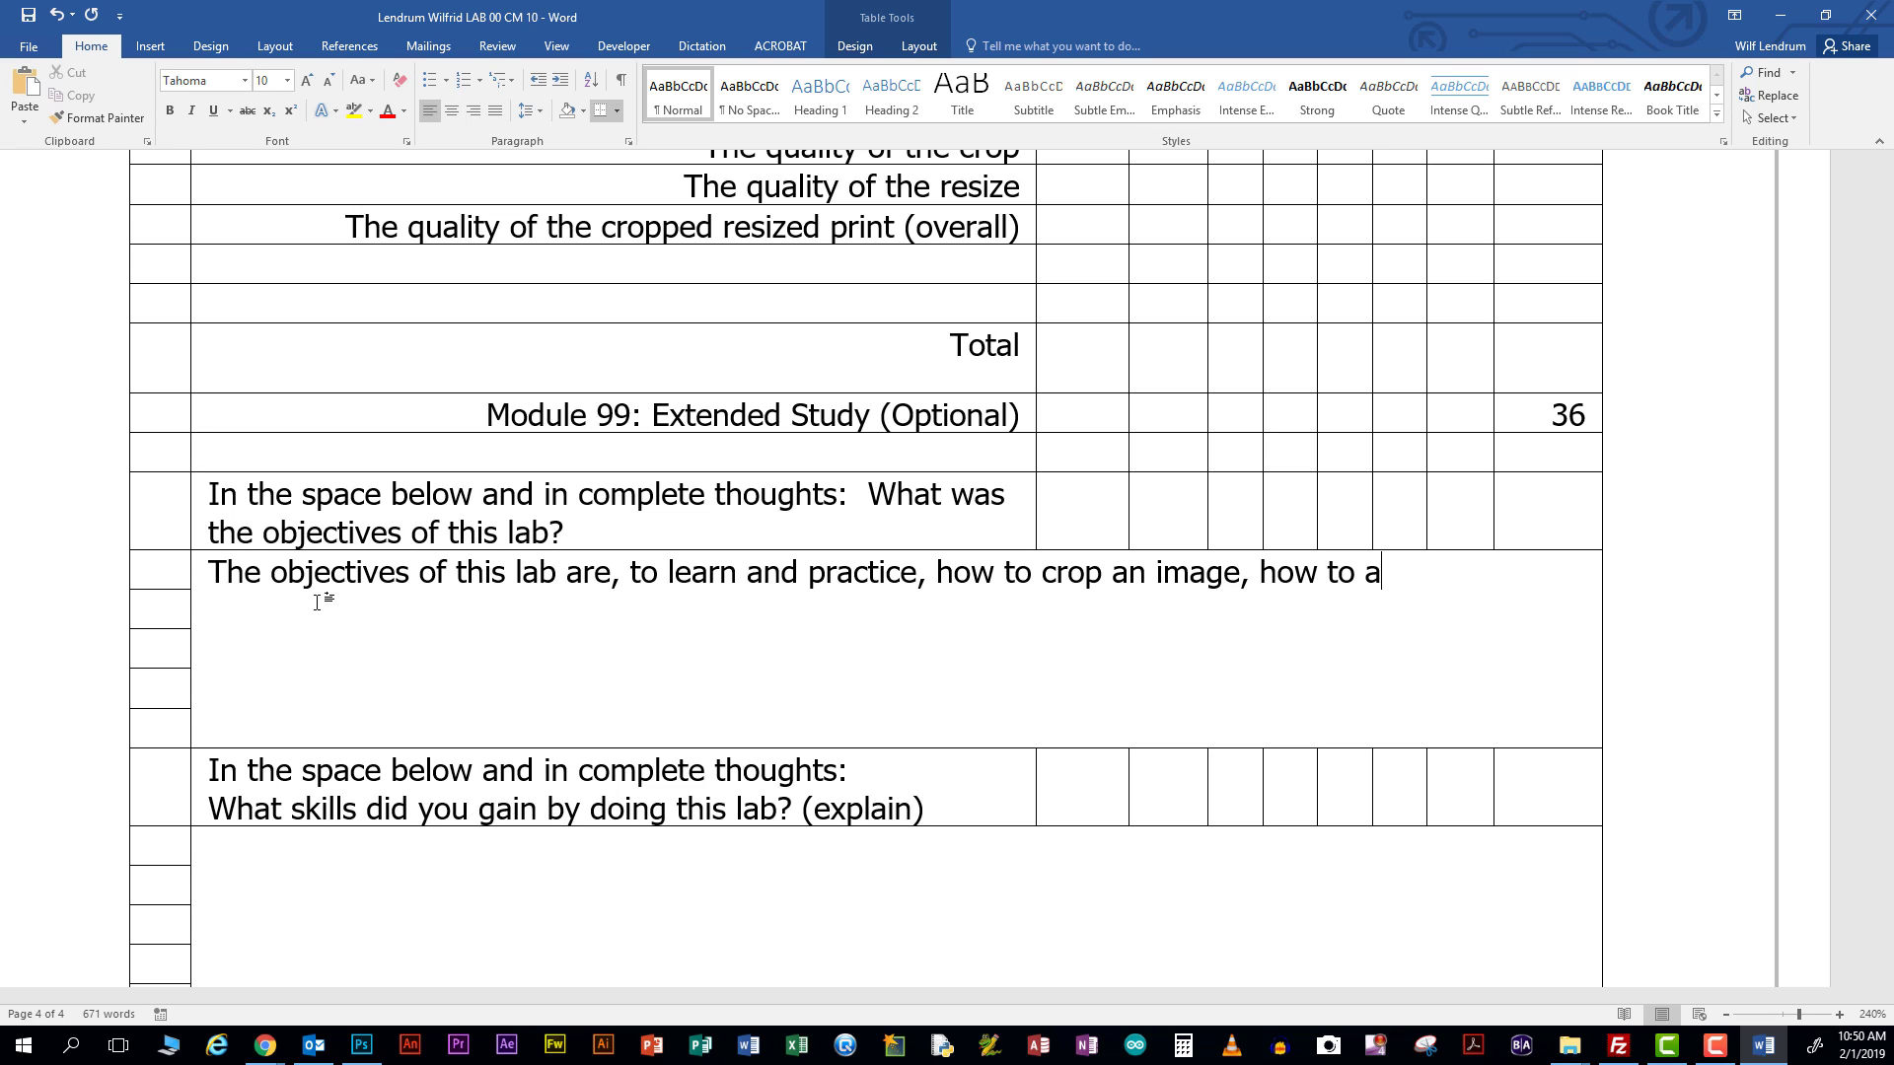